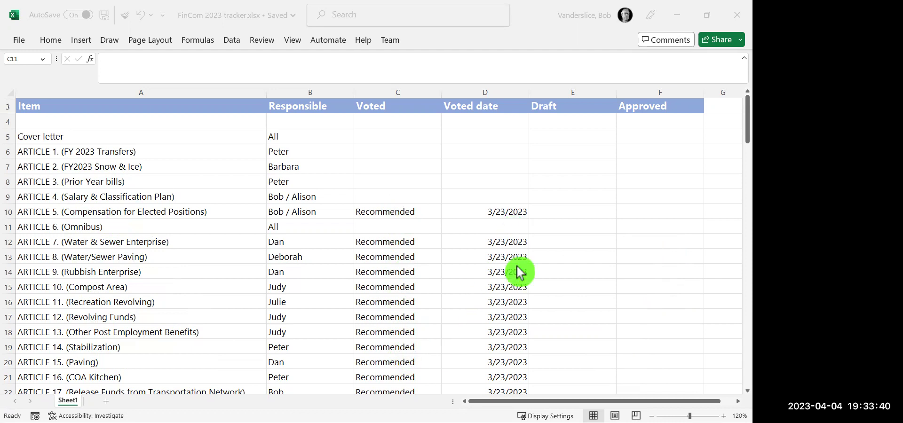
# Check the Draft and Approved cells for Articles 5 and 13, then switch to the Article 23 Wildlife document.
pyautogui.click(572, 213)
pyautogui.click(572, 212)
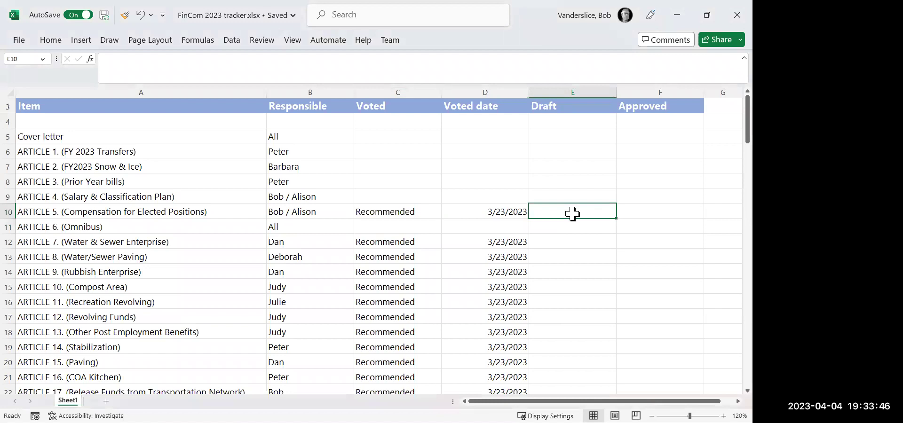
pyautogui.click(585, 330)
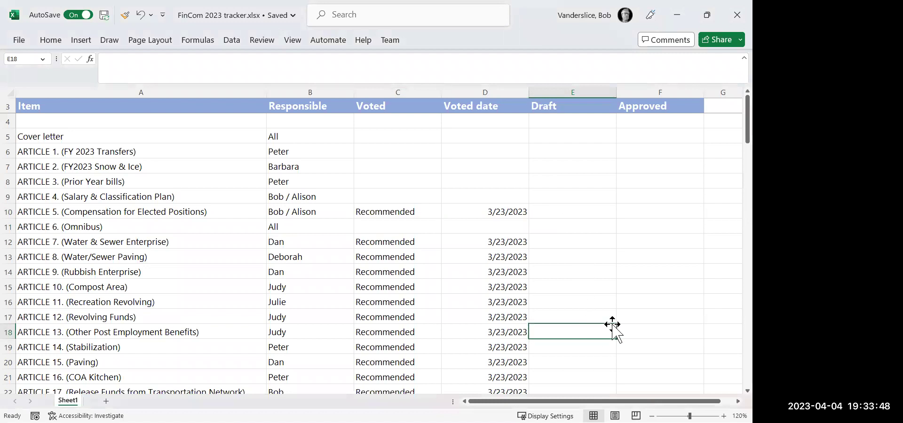
pyautogui.click(649, 332)
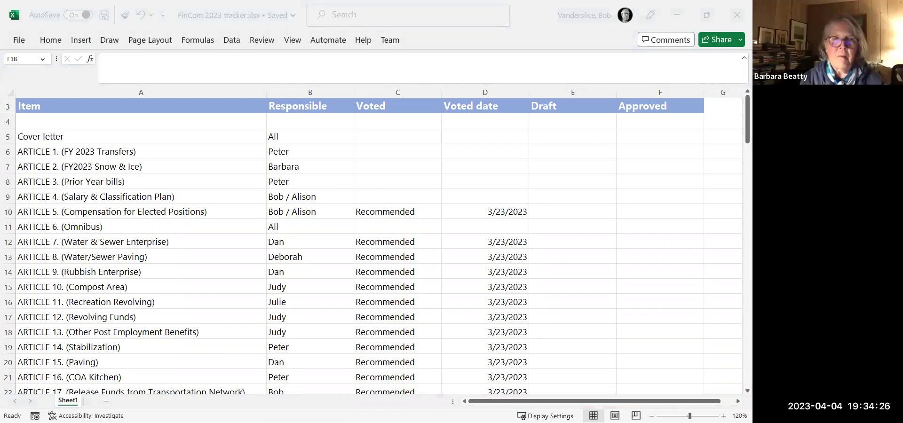
pyautogui.hotkey('alt', 'Tab')
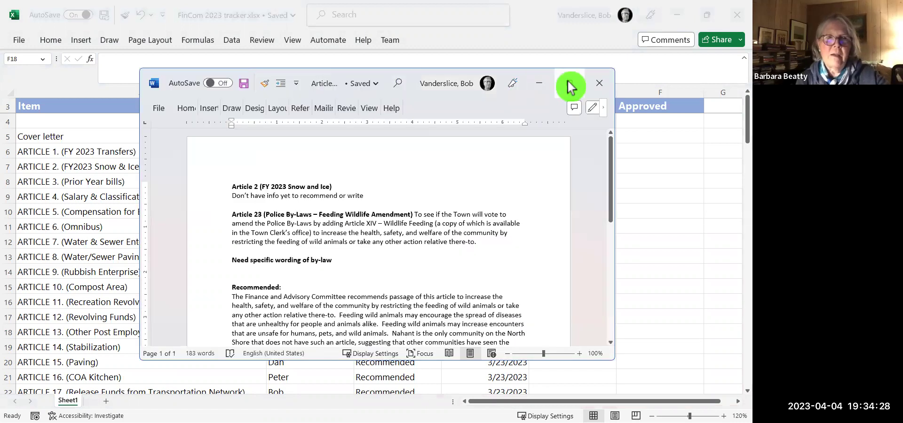
# Maximize the Word window and zoom in four steps for easier reading.
pyautogui.click(568, 83)
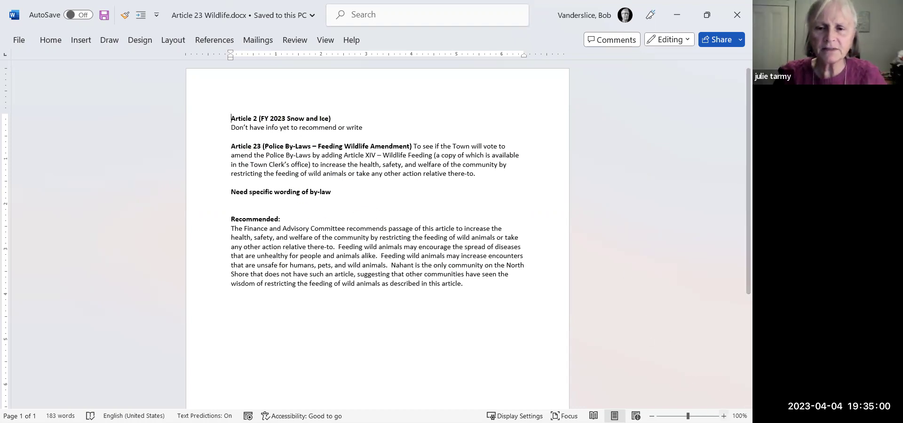
pyautogui.click(723, 416)
pyautogui.click(723, 417)
pyautogui.click(723, 416)
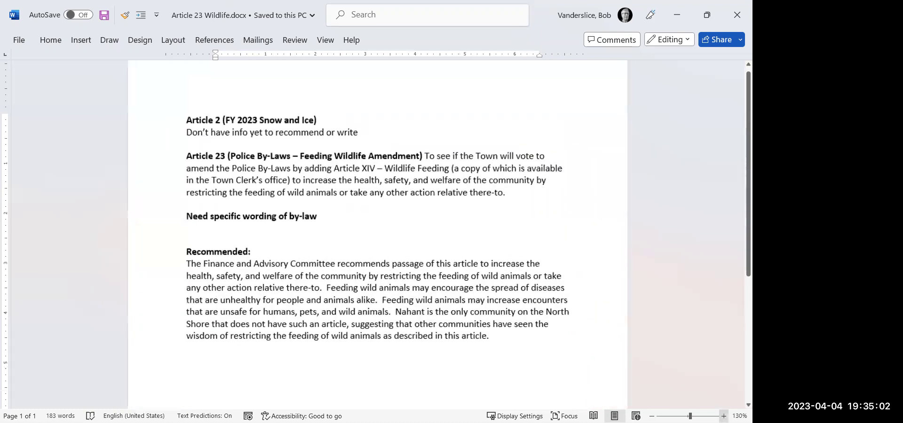
pyautogui.click(724, 417)
pyautogui.click(723, 417)
pyautogui.click(723, 417)
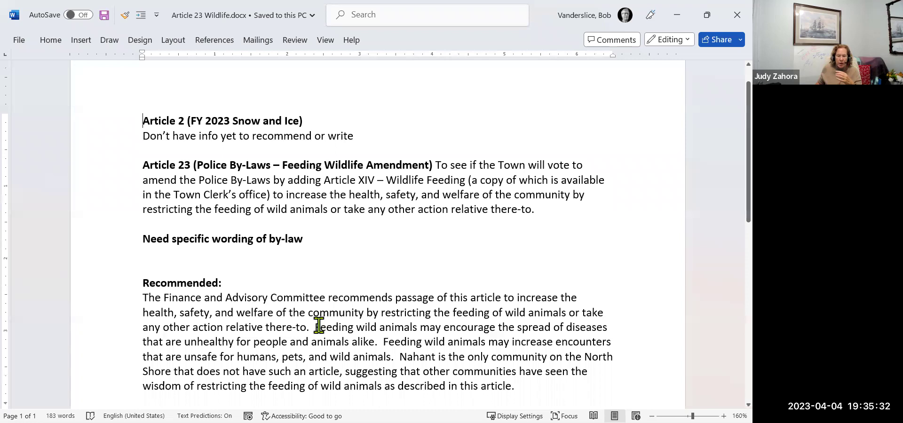
pyautogui.moveTo(315, 328); pyautogui.dragTo(391, 357)
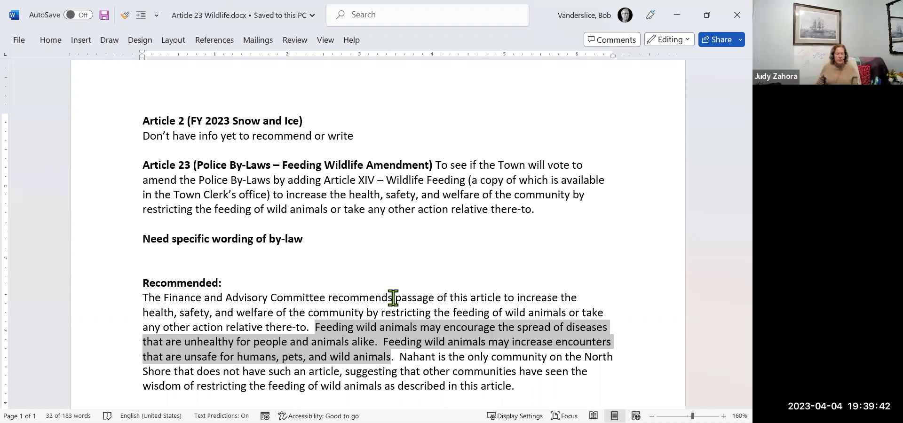
# Replace 'wisdom' with 'value' in the Recommended paragraph.
pyautogui.click(181, 386)
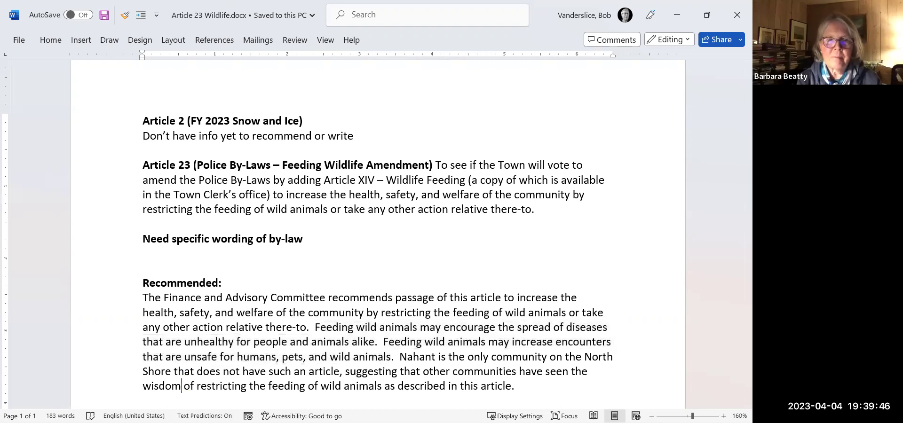
pyautogui.press('BackSpace')
pyautogui.press('BackSpace')
pyautogui.press('BackSpace')
pyautogui.press('BackSpace')
pyautogui.press('BackSpace')
pyautogui.press('BackSpace')
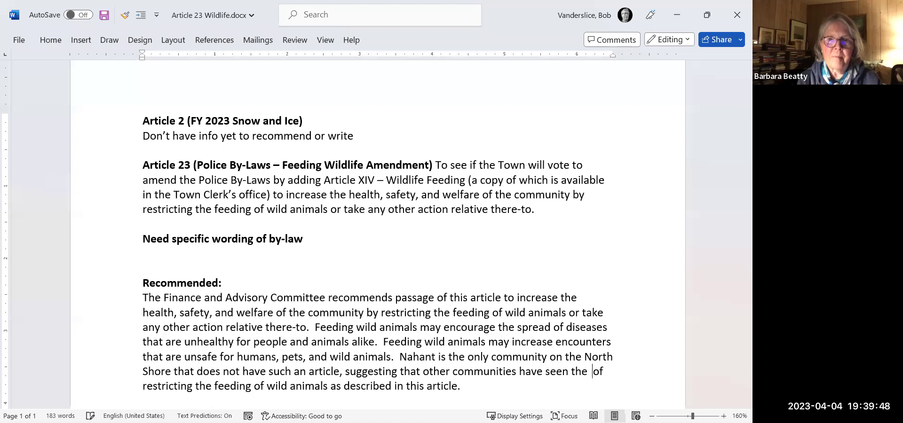
pyautogui.write('valu')
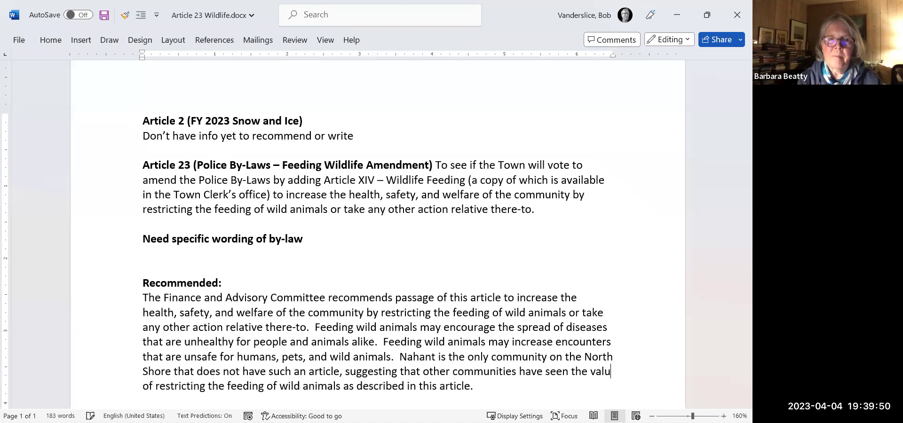
pyautogui.write('e')
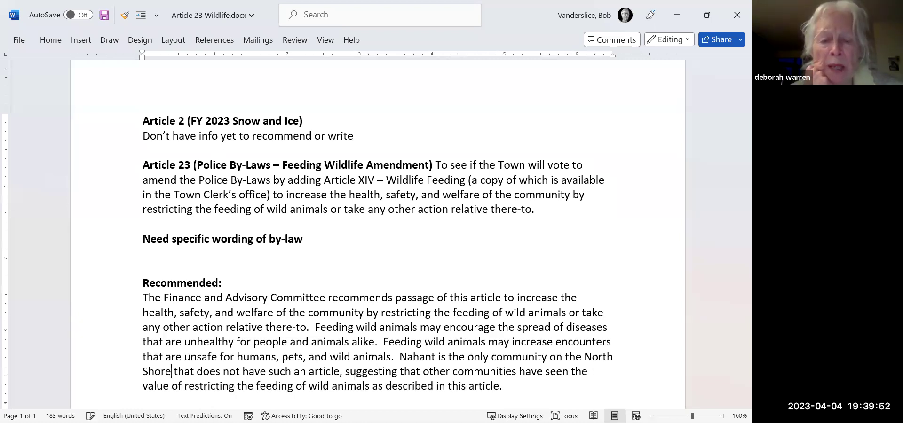
# Delete the two 'Feeding wild animals…' sentences on disease spread and unsafe encounters.
pyautogui.click(184, 328)
pyautogui.click(315, 328)
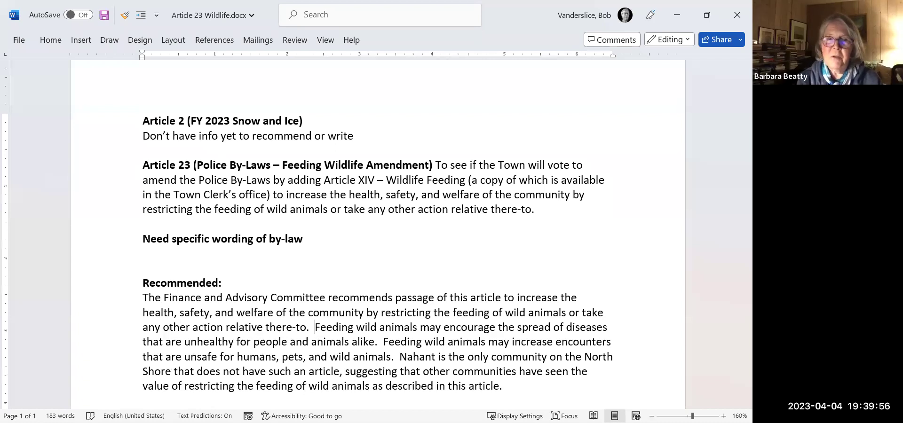
pyautogui.moveTo(315, 327); pyautogui.dragTo(314, 357)
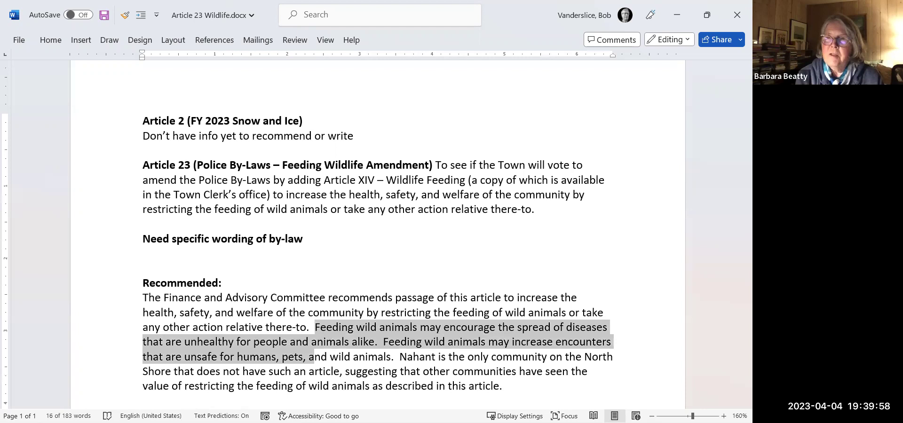
pyautogui.hotkey('shift', 'Right')
pyautogui.hotkey('shift', 'Right')
pyautogui.hotkey('shift', 'Right')
pyautogui.hotkey('shift', 'Right')
pyautogui.hotkey('shift', 'Right')
pyautogui.hotkey('shift', 'Right')
pyautogui.hotkey('shift', 'Right')
pyautogui.hotkey('shift', 'Right')
pyautogui.hotkey('shift', 'Right')
pyautogui.hotkey('shift', 'Right')
pyautogui.hotkey('shift', 'Right')
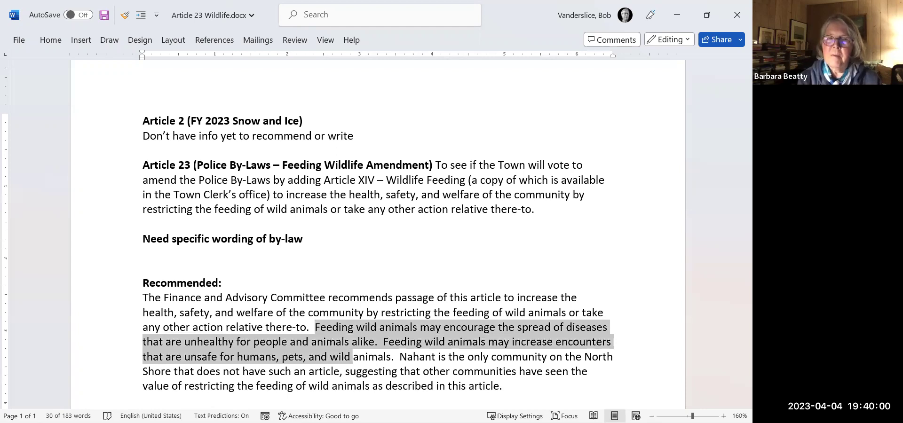
pyautogui.hotkey('shift', 'Right')
pyautogui.hotkey('shift', 'Right')
pyautogui.hotkey('shift', 'Right')
pyautogui.hotkey('shift', 'Right')
pyautogui.hotkey('shift', 'Right')
pyautogui.hotkey('shift', 'Right')
pyautogui.hotkey('shift', 'Right')
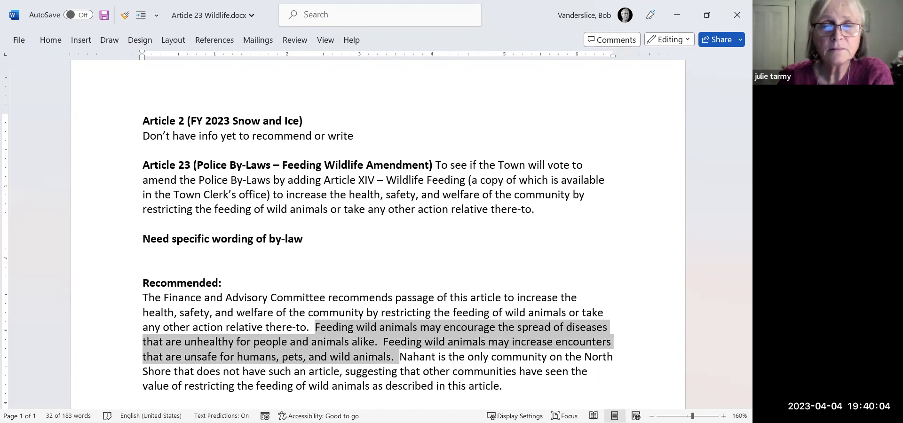
pyautogui.press('Delete')
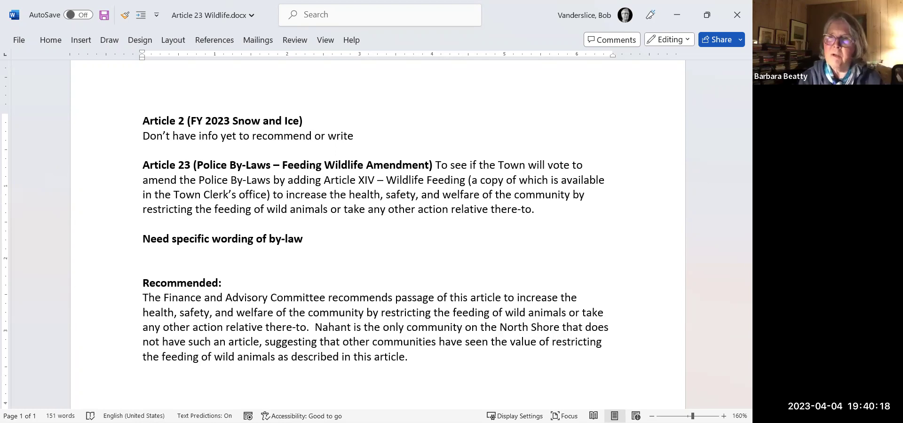
pyautogui.click(318, 342)
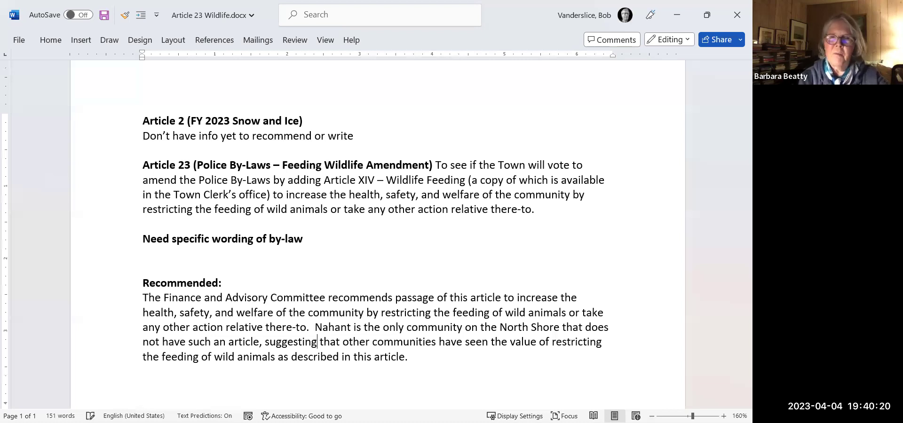
pyautogui.press('Up')
pyautogui.press('Up')
pyautogui.press('Up')
pyautogui.press('Up')
pyautogui.press('Up')
pyautogui.press('Down')
pyautogui.press('Down')
pyautogui.press('Down')
pyautogui.press('Down')
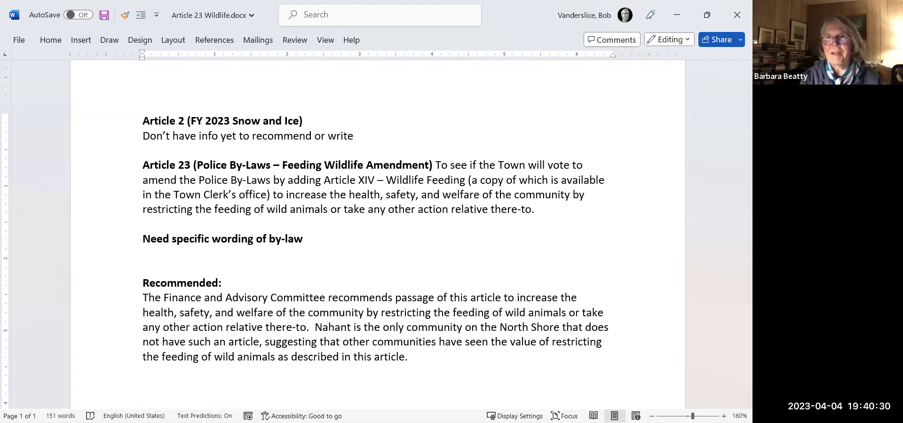
pyautogui.click(420, 361)
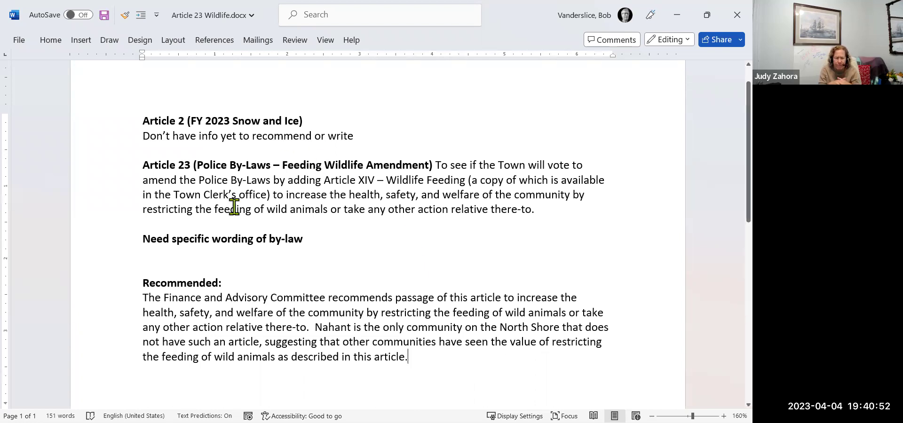
# Start a Save a Copy and browse the personal cloud storage into the FinCom folder.
pyautogui.click(22, 41)
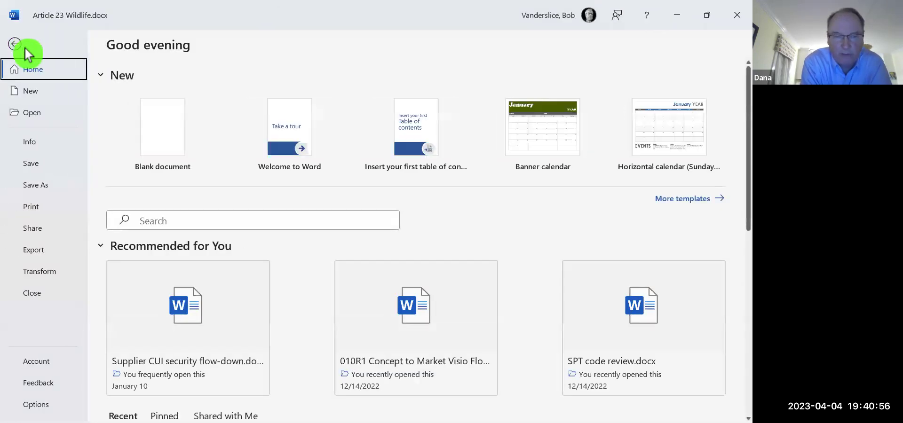
pyautogui.click(44, 185)
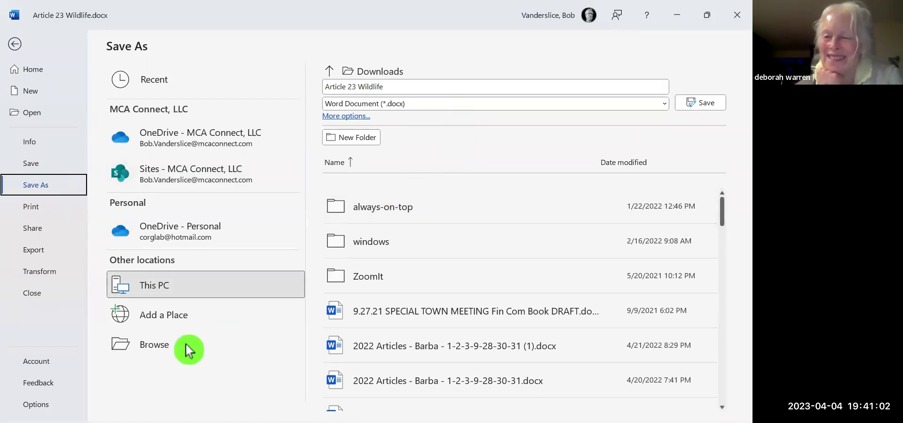
pyautogui.click(159, 347)
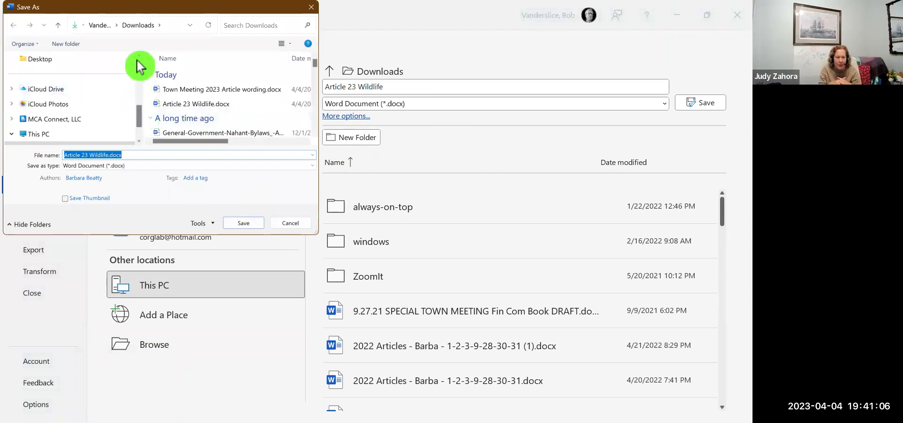
pyautogui.scroll(-5, 137, 63)
pyautogui.scroll(2, 139, 64)
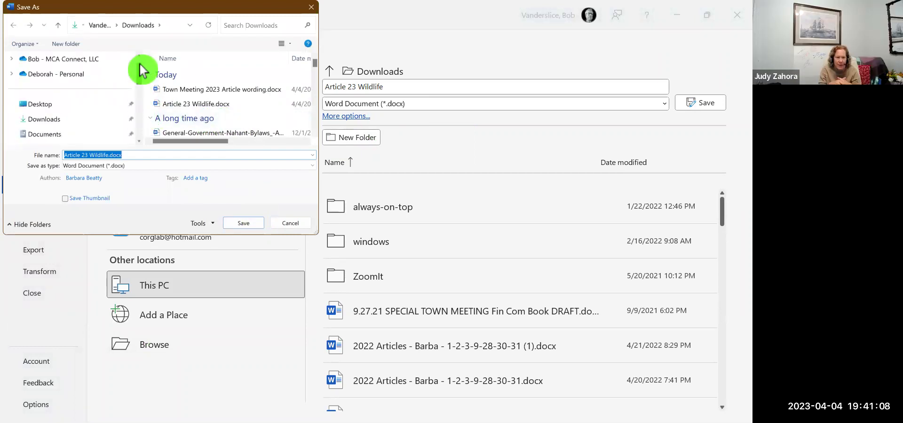
pyautogui.click(78, 75)
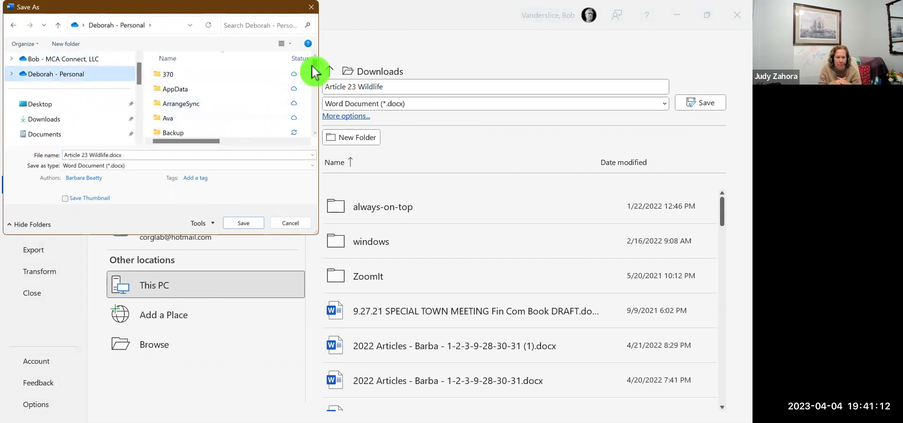
pyautogui.moveTo(313, 73); pyautogui.dragTo(314, 81)
pyautogui.click(186, 124)
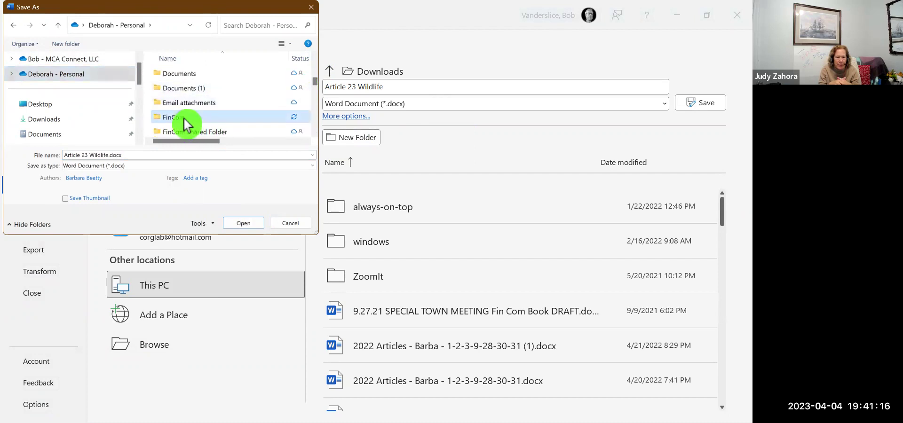
pyautogui.doubleClick(185, 124)
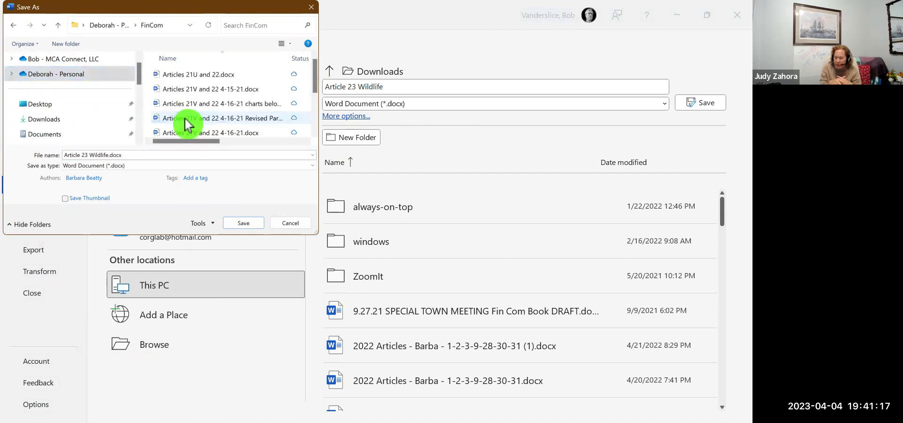
# Create a new folder named '2023 Articles' inside FinCom.
pyautogui.rightClick(267, 84)
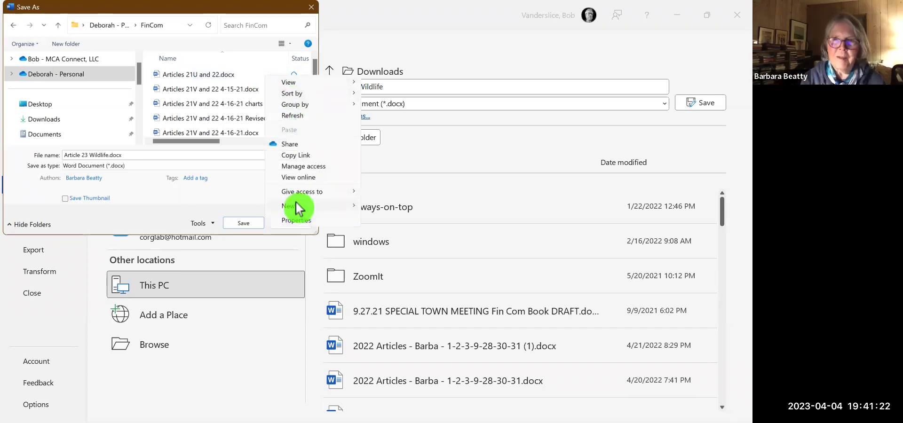
pyautogui.moveTo(297, 208)
pyautogui.click(386, 205)
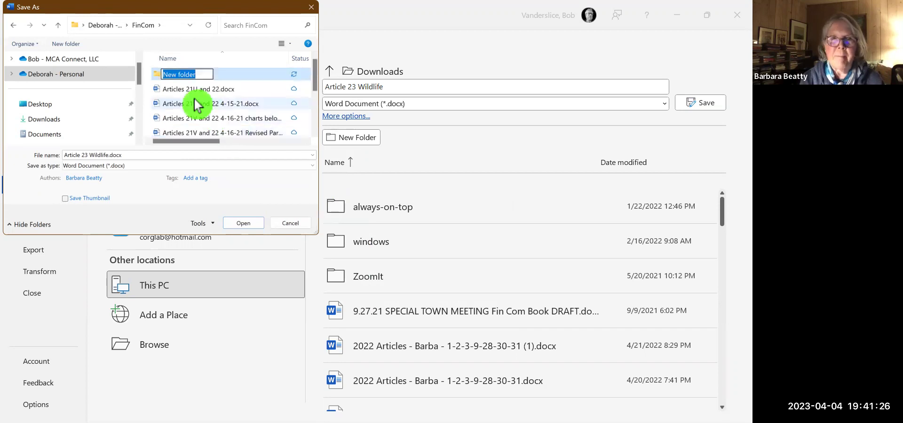
pyautogui.write('2')
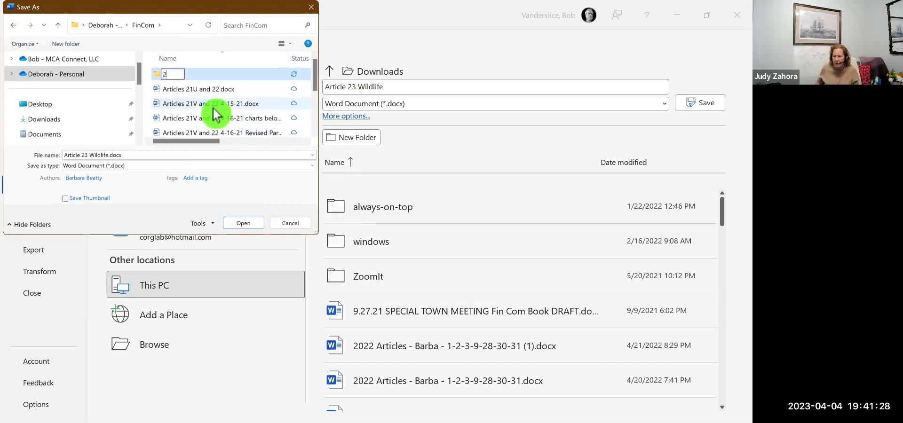
pyautogui.write('023 Articles')
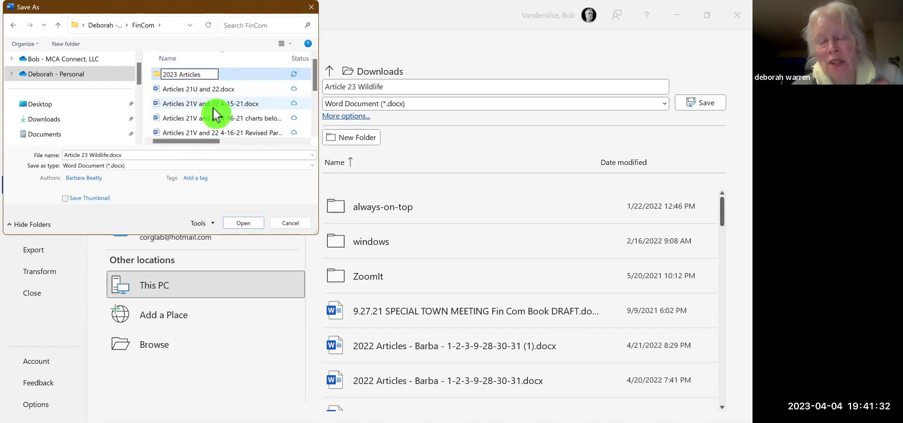
# Save the document as 'Articles 21U and 22.docx' in the 2023 Articles folder.
pyautogui.click(254, 92)
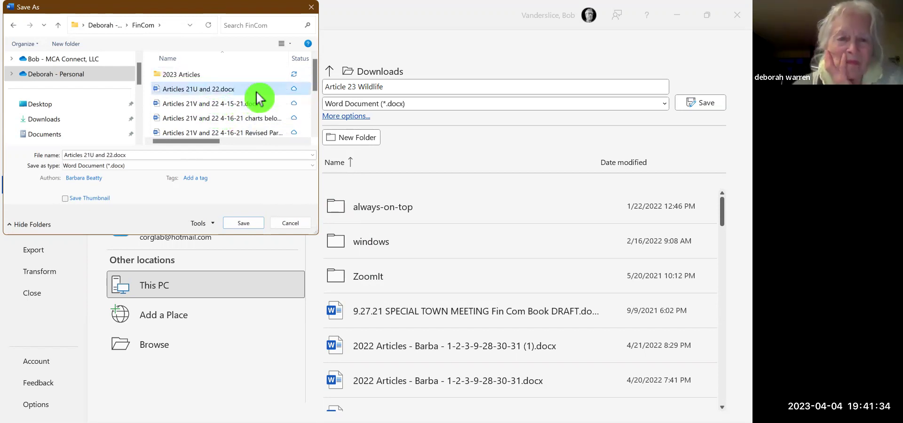
pyautogui.click(195, 80)
pyautogui.doubleClick(195, 80)
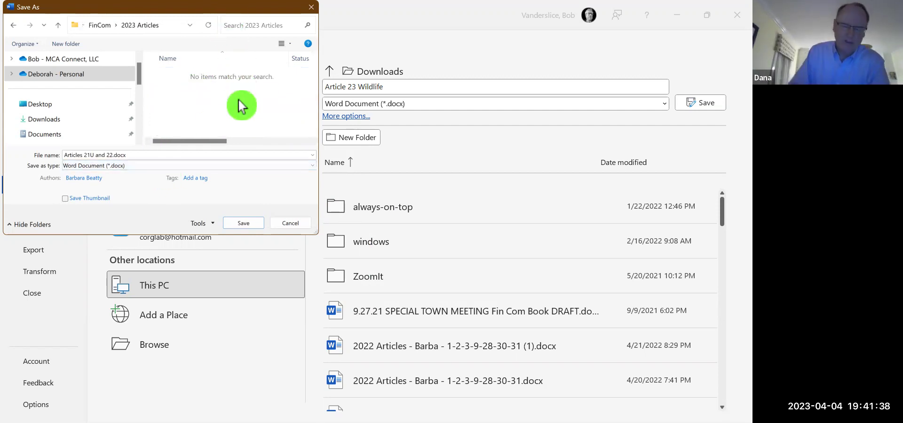
pyautogui.click(243, 222)
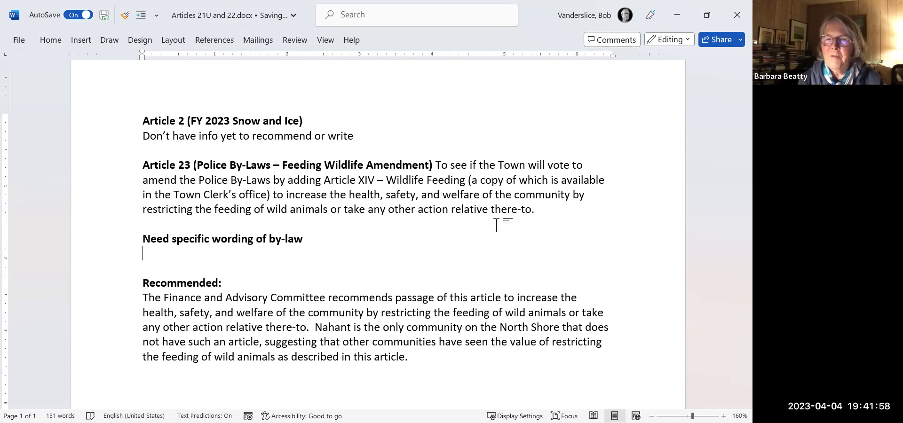
# At the recommendation's end, begin 'You will find the complete, proposed Article in the Appendix of the…'.
pyautogui.press('Down')
pyautogui.press('Down')
pyautogui.press('Down')
pyautogui.press('Down')
pyautogui.press('Right')
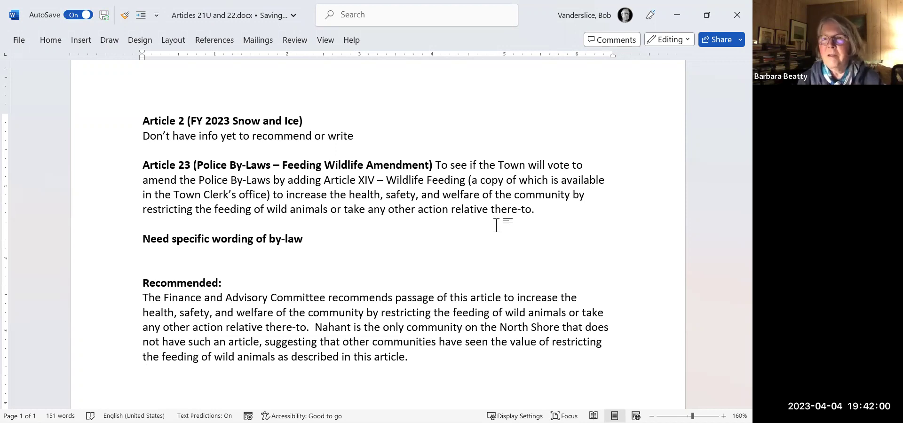
pyautogui.press('Right')
pyautogui.press('Right')
pyautogui.press('Right')
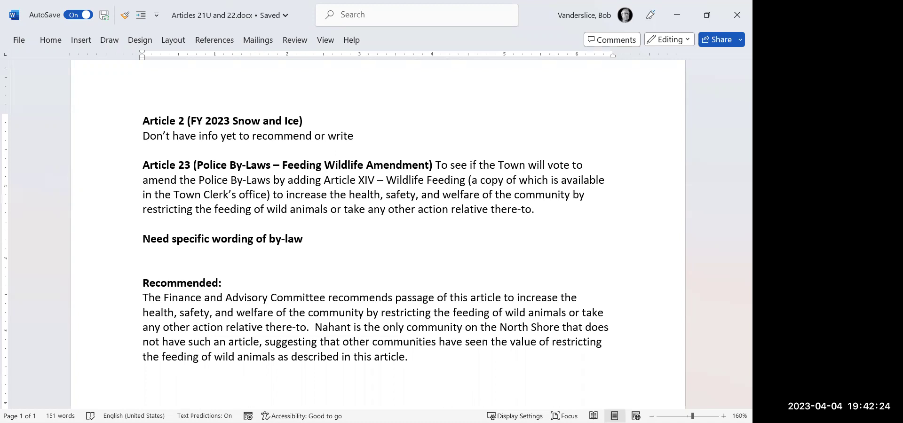
pyautogui.write('You will find ')
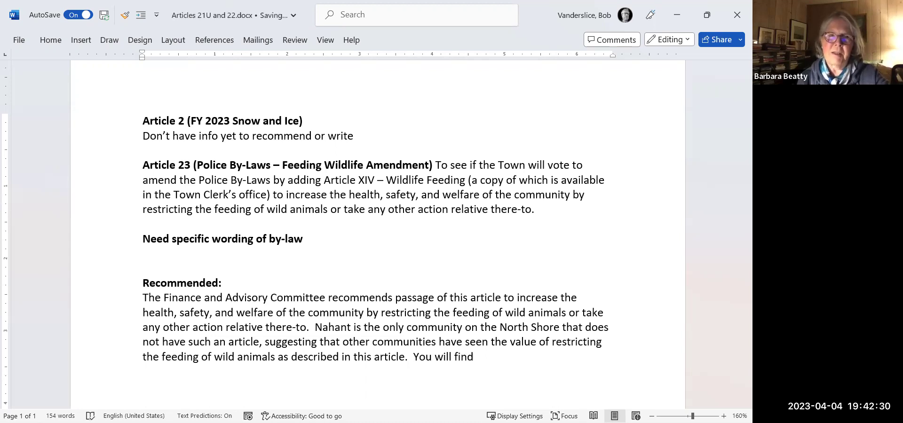
pyautogui.write('t')
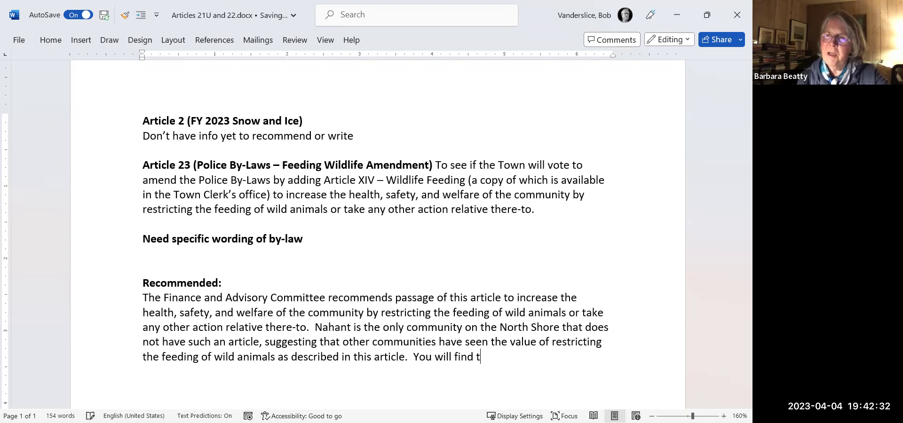
pyautogui.write('he complete')
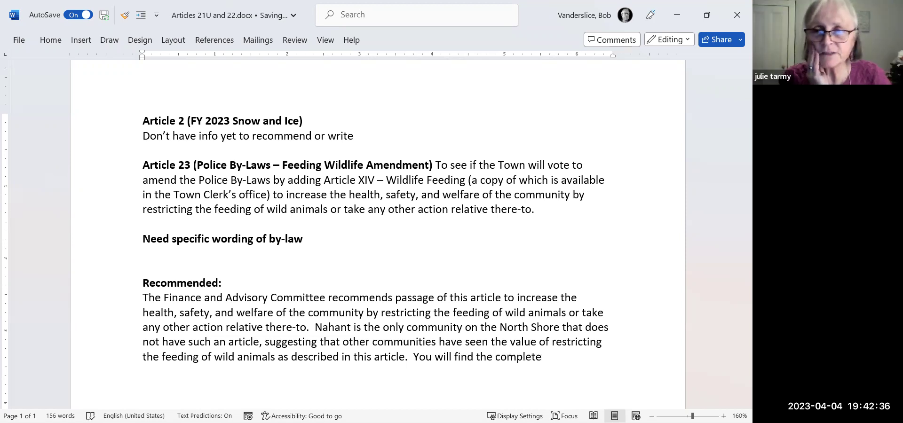
pyautogui.write(', ')
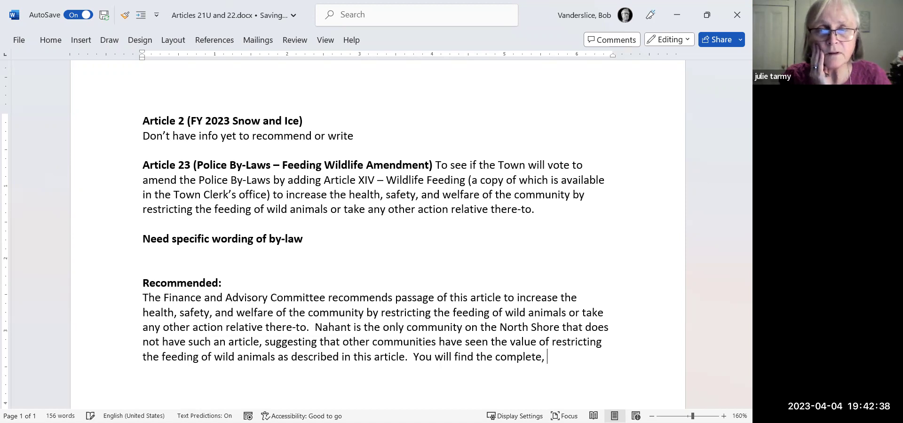
pyautogui.write('proposed ')
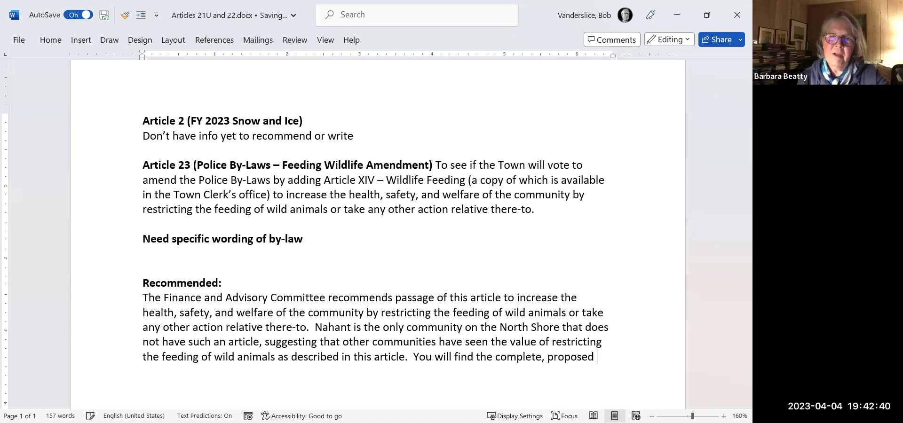
pyautogui.write('Article')
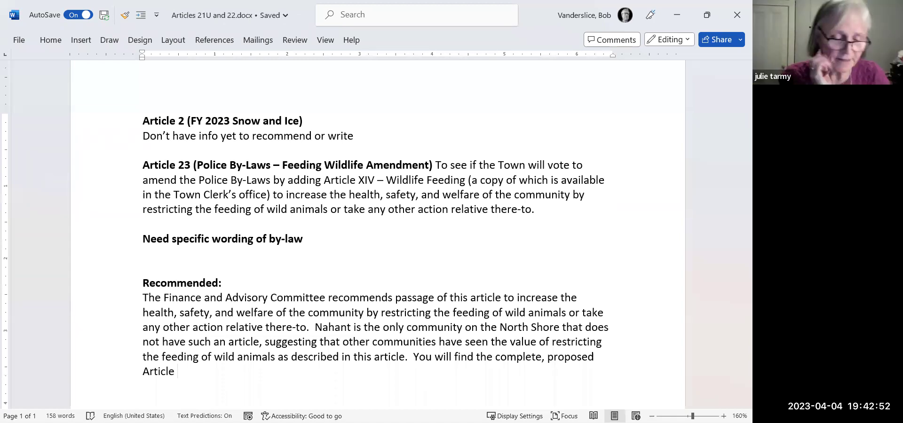
pyautogui.write('in the ')
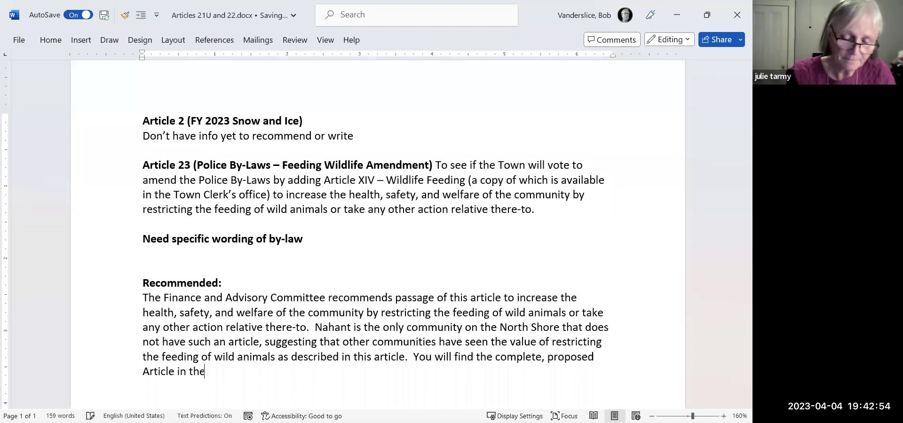
pyautogui.write('Appen')
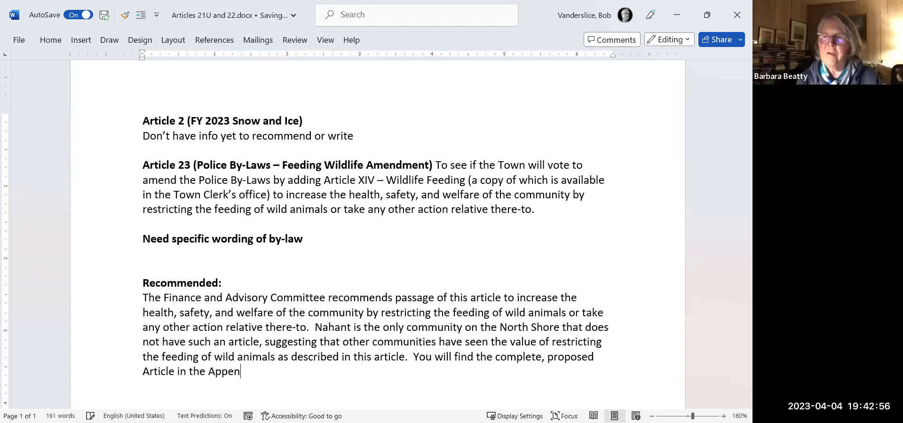
pyautogui.write('dix of the FinCOm')
# Finish the sentence with 'Advisory and Finance Committee book.'.
pyautogui.press('BackSpace')
pyautogui.press('BackSpace')
pyautogui.write('om')
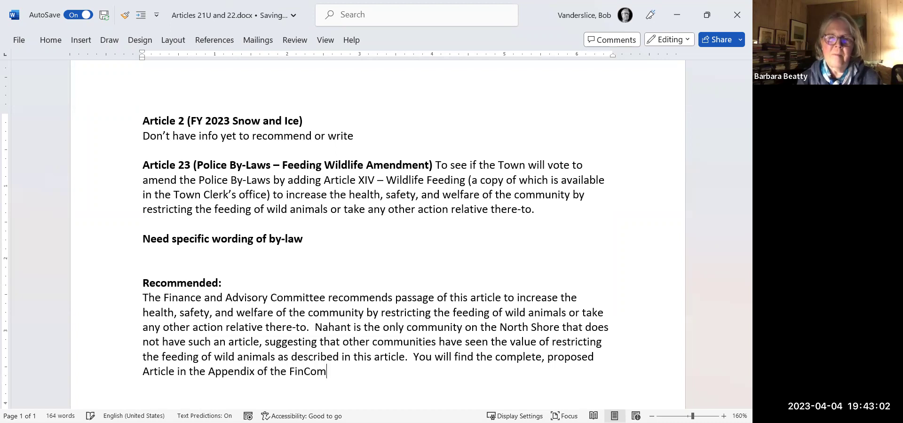
pyautogui.write(' book')
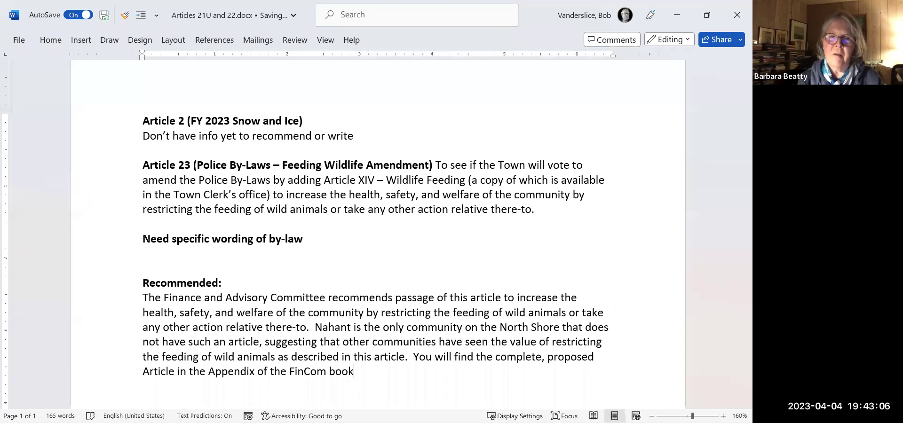
pyautogui.press('BackSpace')
pyautogui.press('BackSpace')
pyautogui.press('BackSpace')
pyautogui.press('BackSpace')
pyautogui.press('BackSpace')
pyautogui.press('BackSpace')
pyautogui.press('BackSpace')
pyautogui.press('BackSpace')
pyautogui.write('ance amd A')
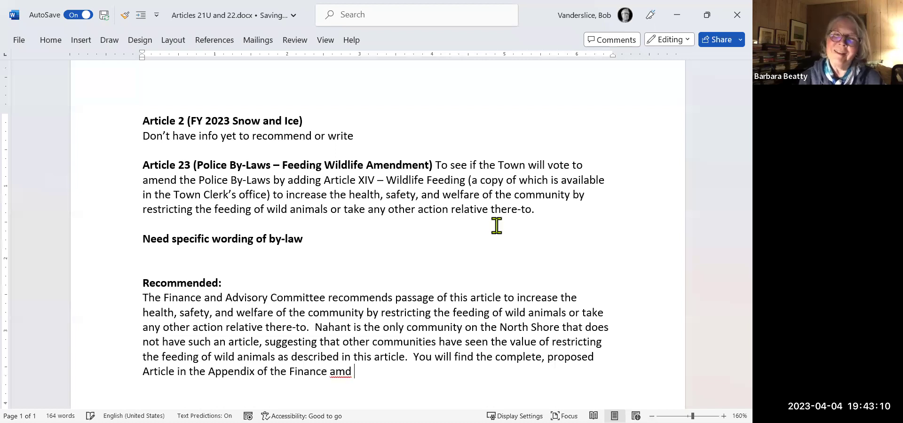
pyautogui.press('BackSpace')
pyautogui.press('BackSpace')
pyautogui.press('BackSpace')
pyautogui.press('BackSpace')
pyautogui.write('nd')
pyautogui.press('BackSpace')
pyautogui.press('BackSpace')
pyautogui.press('BackSpace')
pyautogui.press('BackSpace')
pyautogui.press('BackSpace')
pyautogui.press('BackSpace')
pyautogui.press('BackSpace')
pyautogui.press('BackSpace')
pyautogui.press('BackSpace')
pyautogui.press('BackSpace')
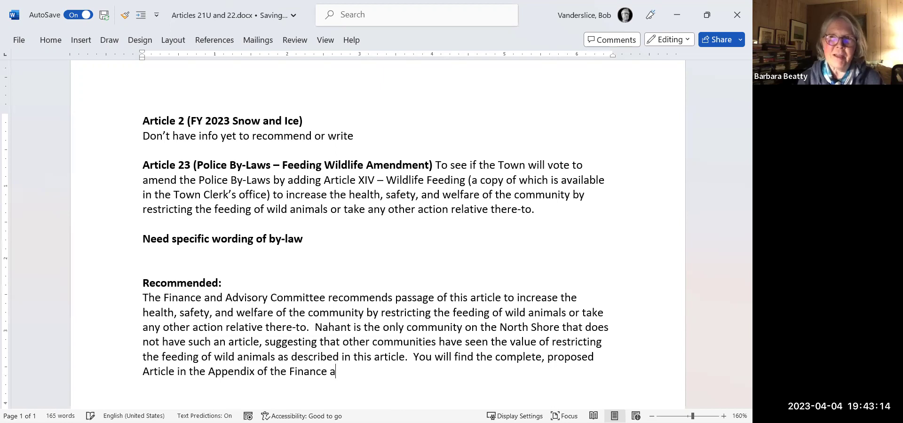
pyautogui.press('BackSpace')
pyautogui.write('Advisory and FInan')
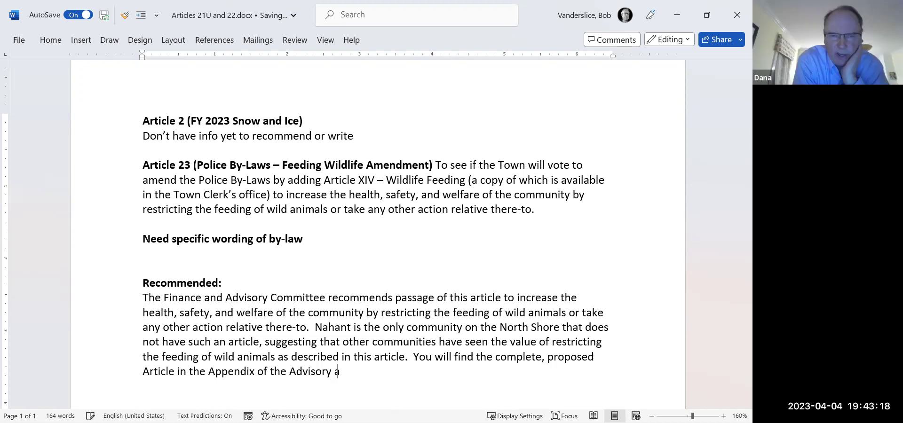
pyautogui.press('BackSpace')
pyautogui.press('BackSpace')
pyautogui.press('BackSpace')
pyautogui.press('BackSpace')
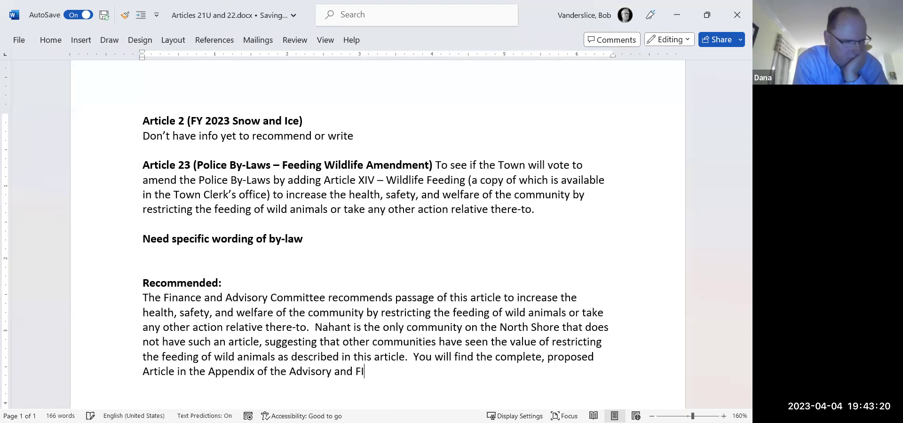
pyautogui.write('in')
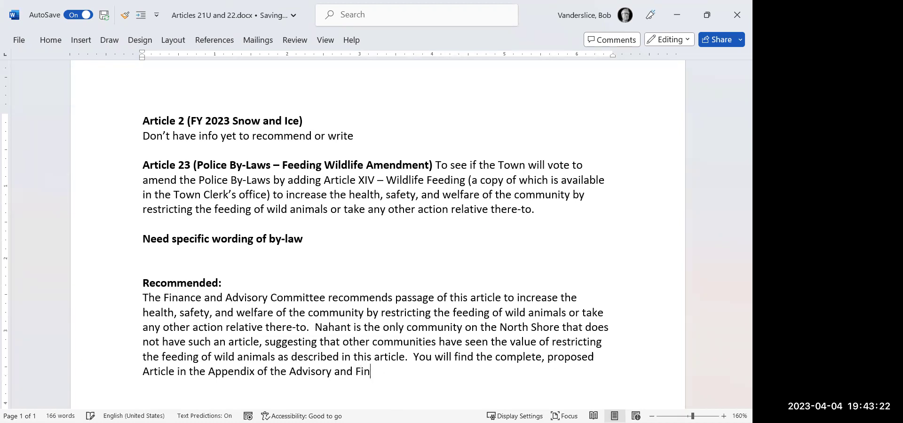
pyautogui.write('ance')
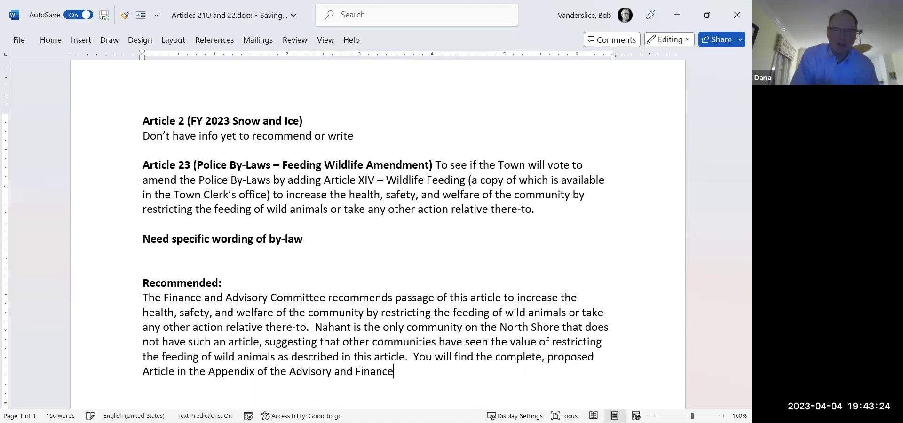
pyautogui.write(' Committee book')
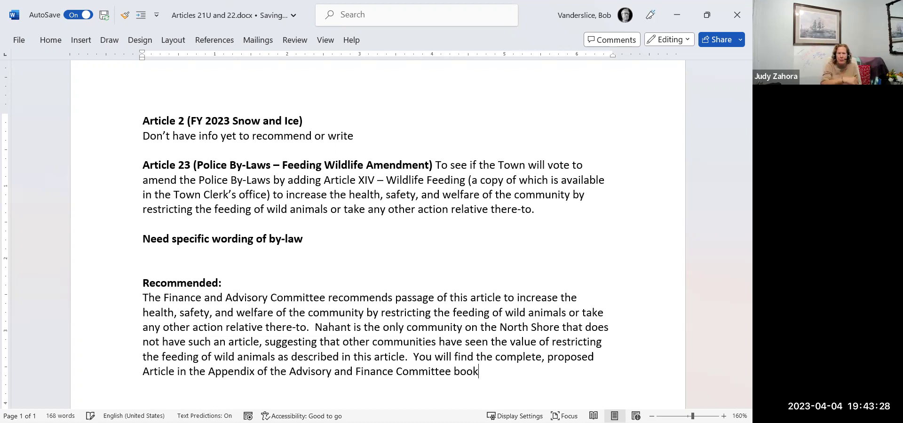
pyautogui.write('.')
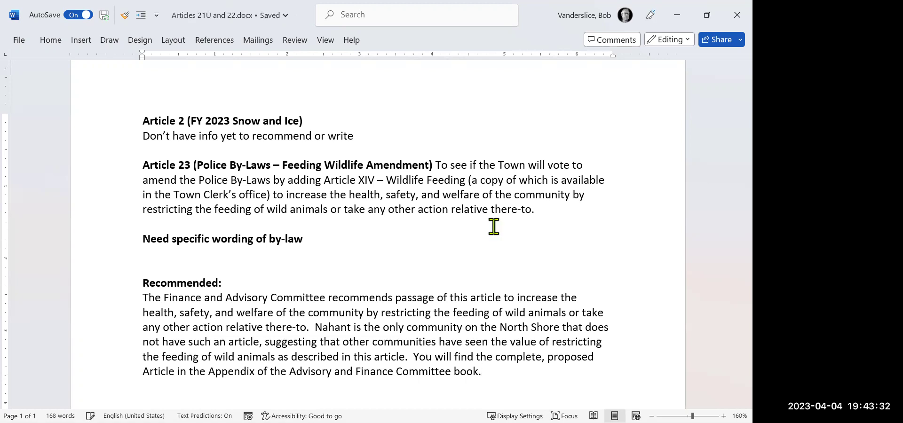
pyautogui.scroll(-1, 471, 235)
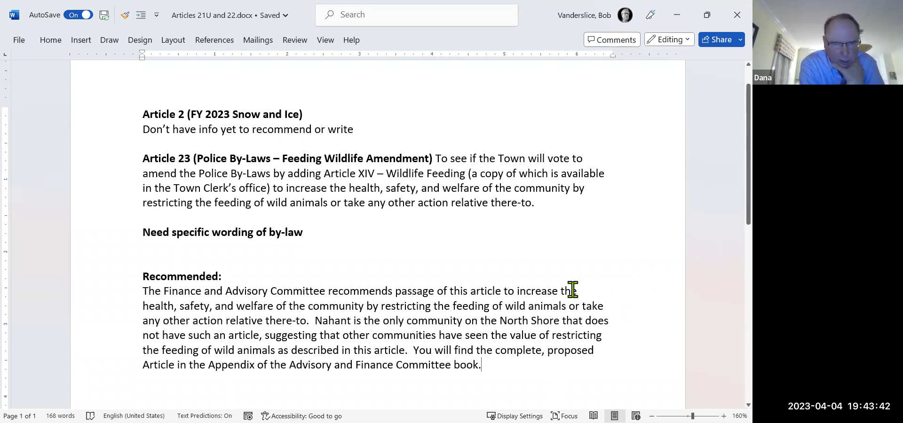
# Change 'an article' to 'a By-Law' in the North Shore sentence.
pyautogui.click(166, 335)
pyautogui.press('Right')
pyautogui.press('Right')
pyautogui.press('Right')
pyautogui.press('Right')
pyautogui.press('Right')
pyautogui.press('Right')
pyautogui.press('Right')
pyautogui.press('Right')
pyautogui.press('Right')
pyautogui.press('Right')
pyautogui.press('Right')
pyautogui.press('Right')
pyautogui.write('By-=')
pyautogui.press('BackSpace')
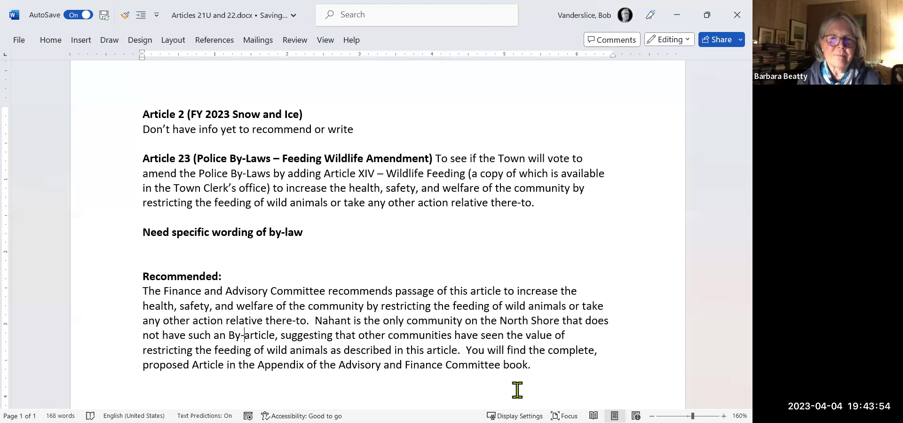
pyautogui.write('Law')
pyautogui.press('Delete')
pyautogui.press('Delete')
pyautogui.press('Delete')
pyautogui.press('Delete')
pyautogui.press('Delete')
pyautogui.press('Delete')
pyautogui.press('Delete')
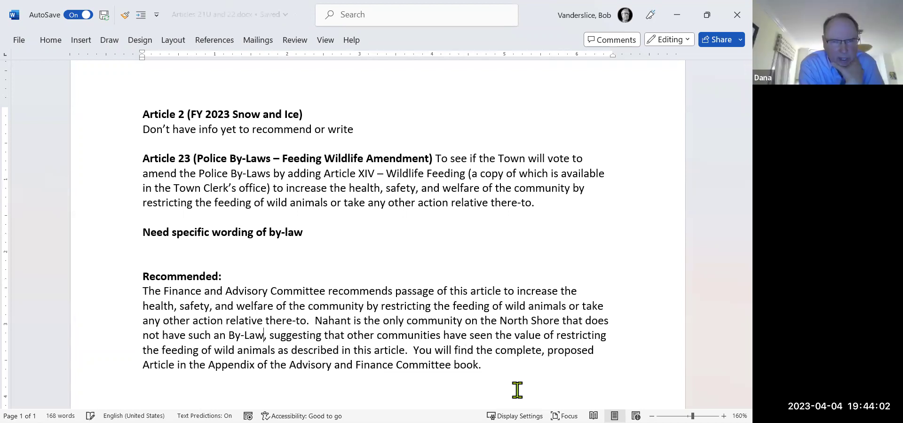
pyautogui.press('Left')
pyautogui.press('Left')
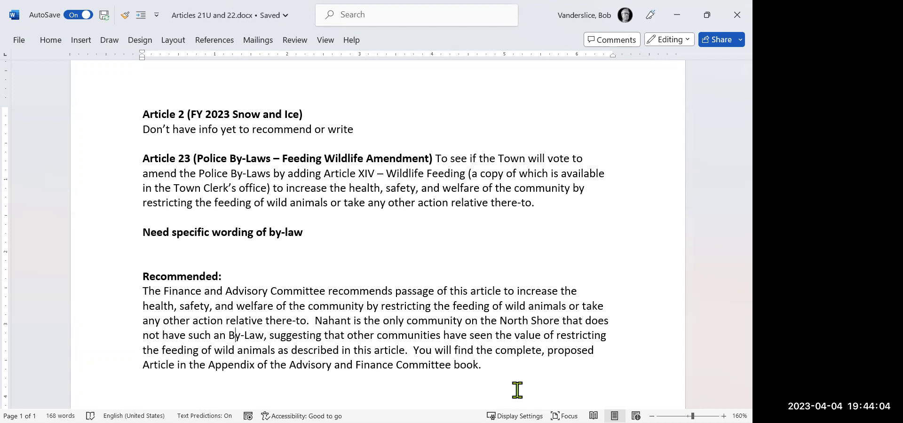
pyautogui.press('BackSpace')
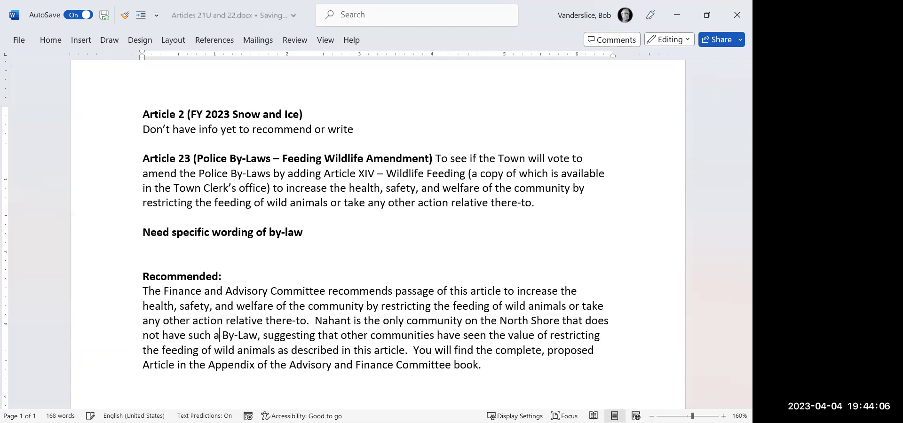
# Change 'this article' to 'this proposed By-Law' after 'wild animals'.
pyautogui.click(256, 335)
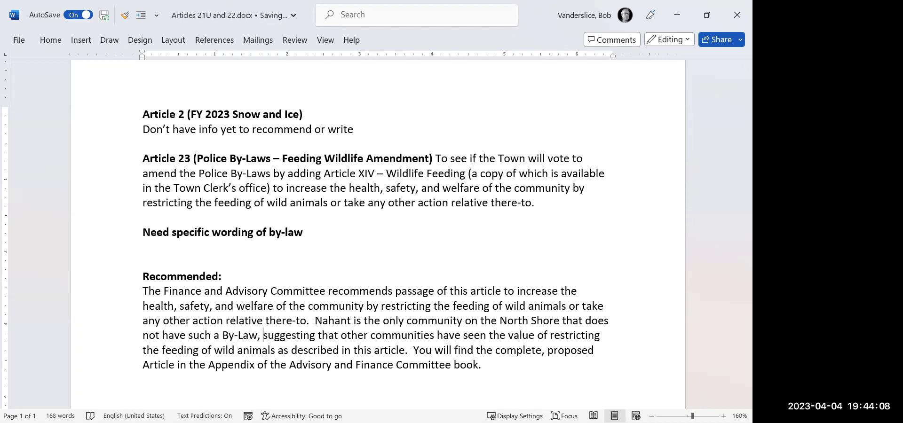
pyautogui.click(275, 335)
pyautogui.click(275, 350)
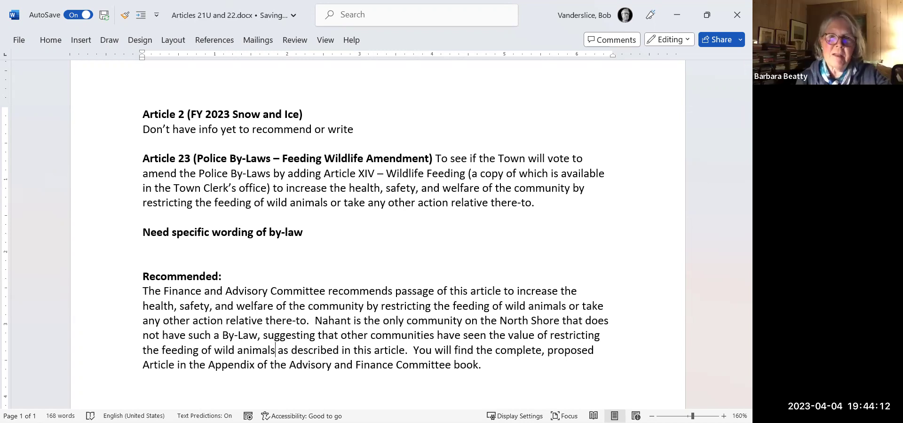
pyautogui.click(374, 351)
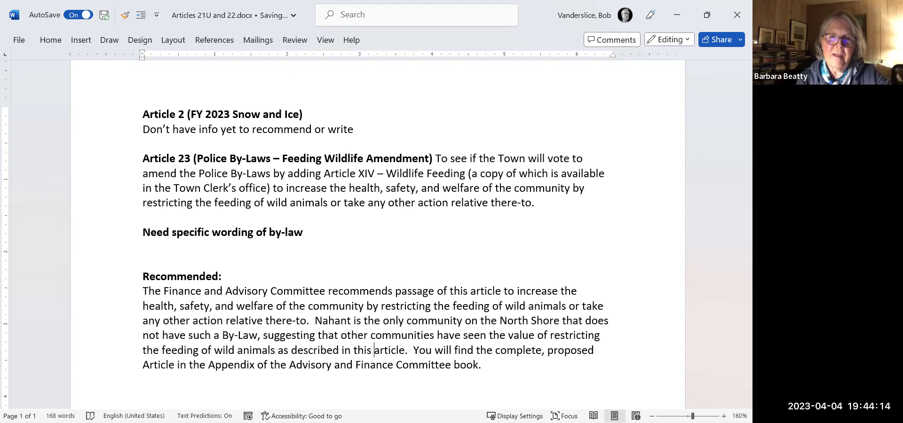
pyautogui.write('proposed ')
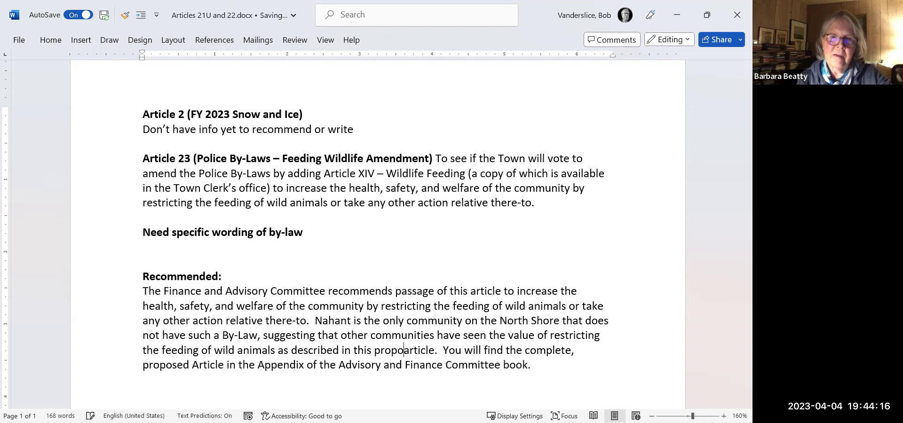
pyautogui.write('By-')
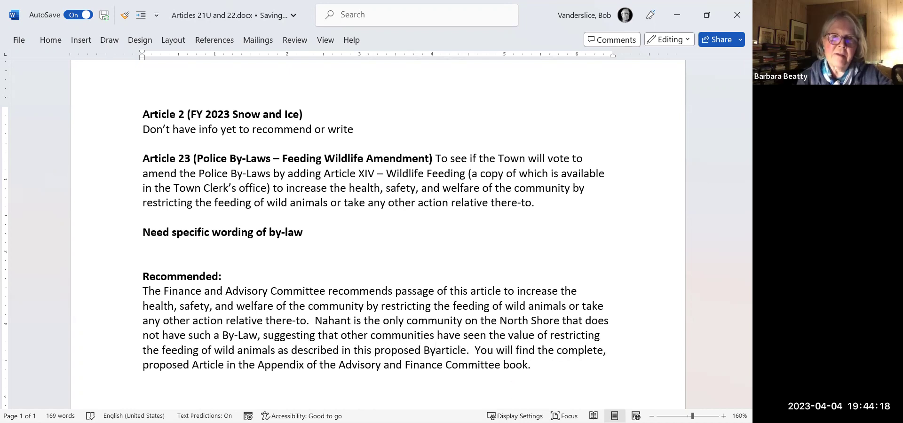
pyautogui.write('Law')
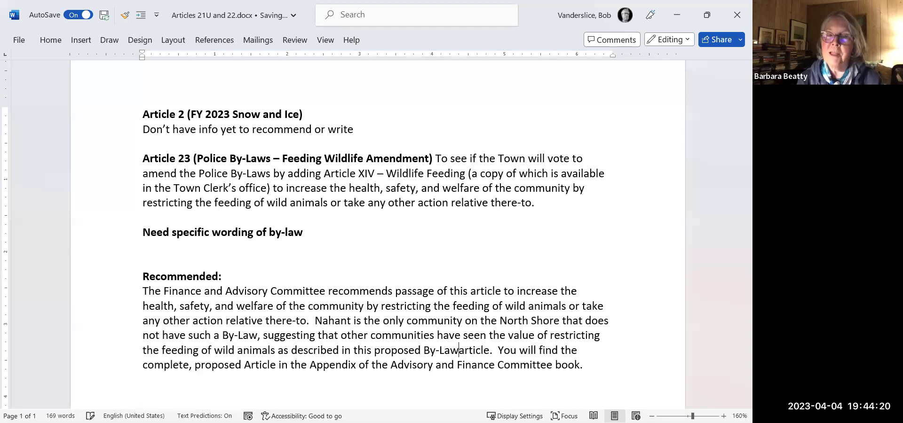
pyautogui.press('Delete')
pyautogui.press('Delete')
pyautogui.press('Delete')
pyautogui.press('Delete')
pyautogui.press('Delete')
pyautogui.press('Delete')
pyautogui.press('Delete')
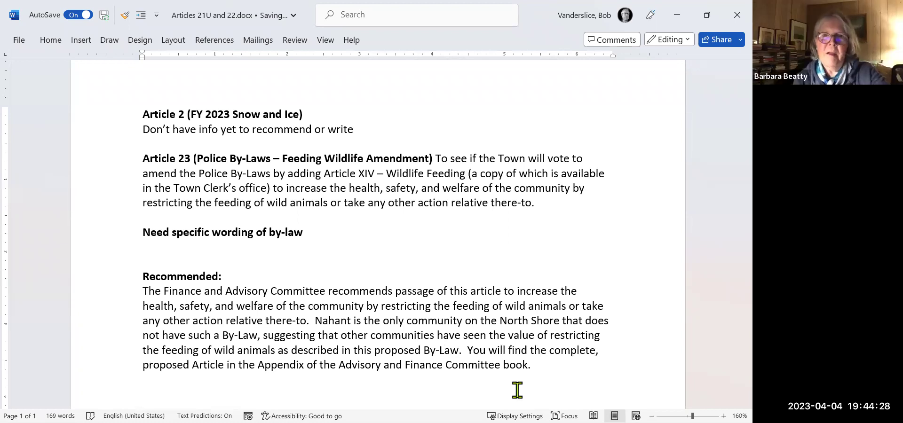
# Rename the committee in the first sentence to 'The Advisory and Finance Committee'.
pyautogui.press('Up')
pyautogui.press('Up')
pyautogui.press('Up')
pyautogui.press('Up')
pyautogui.press('Left')
pyautogui.press('Left')
pyautogui.press('Left')
pyautogui.press('Left')
pyautogui.press('Left')
pyautogui.press('Left')
pyautogui.press('Left')
pyautogui.press('Left')
pyautogui.press('Left')
pyautogui.press('Left')
pyautogui.press('Left')
pyautogui.press('Left')
pyautogui.press('Left')
pyautogui.press('Left')
pyautogui.press('Left')
pyautogui.press('Left')
pyautogui.press('Left')
pyautogui.press('Left')
pyautogui.press('Left')
pyautogui.press('Left')
pyautogui.press('Left')
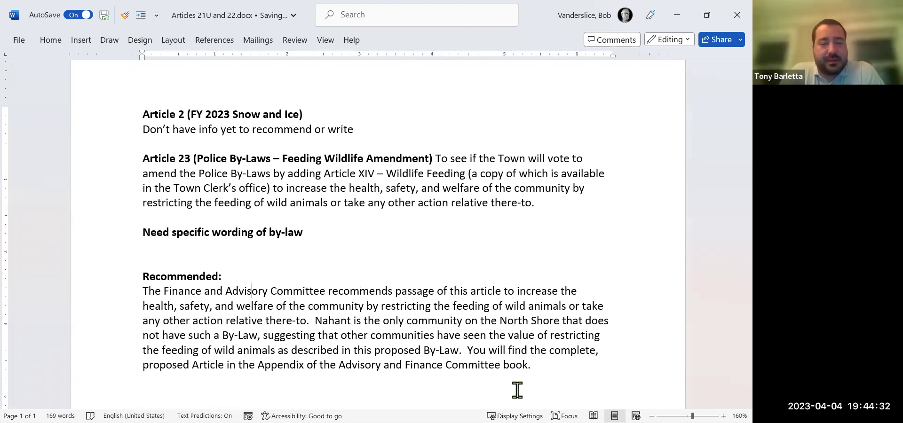
pyautogui.press('Right')
pyautogui.press('Right')
pyautogui.press('Right')
pyautogui.press('Left')
pyautogui.press('Left')
pyautogui.press('Left')
pyautogui.press('Left')
pyautogui.press('Left')
pyautogui.press('Left')
pyautogui.press('Left')
pyautogui.press('Left')
pyautogui.press('Left')
pyautogui.press('Left')
pyautogui.press('Left')
pyautogui.press('Left')
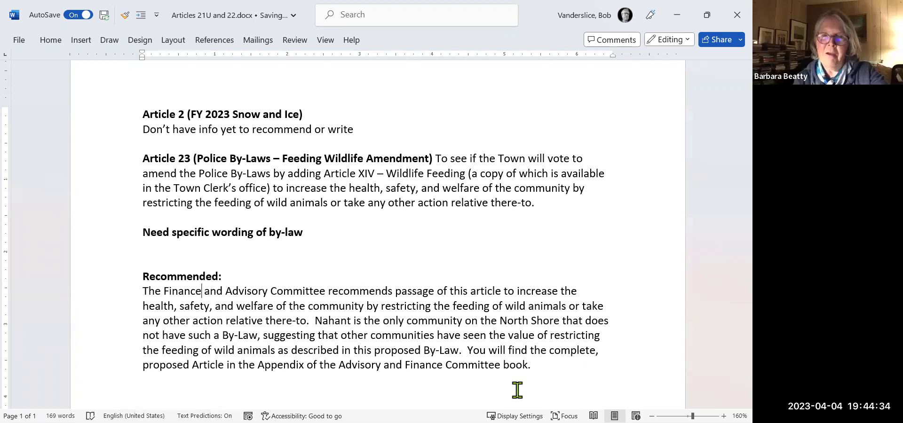
pyautogui.press('Right')
pyautogui.press('Right')
pyautogui.press('Right')
pyautogui.press('Right')
pyautogui.press('Right')
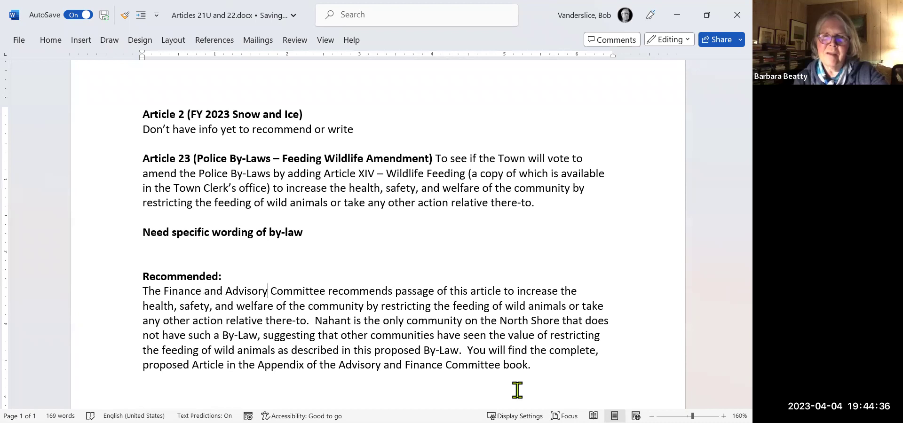
pyautogui.write('and F')
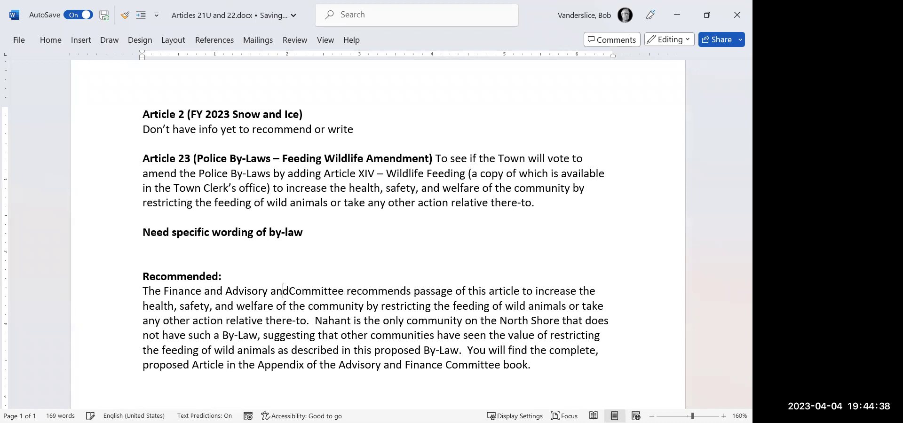
pyautogui.write('inance')
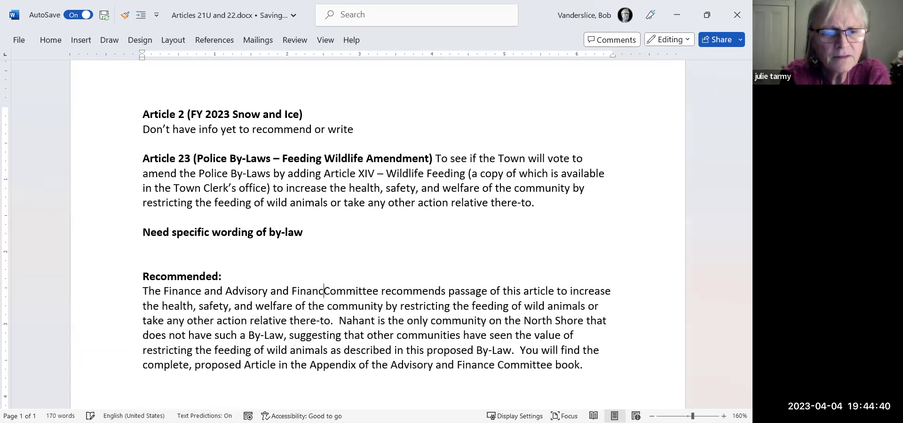
pyautogui.press('Left')
pyautogui.press('Left')
pyautogui.press('Left')
pyautogui.press('Left')
pyautogui.press('Left')
pyautogui.press('Left')
pyautogui.press('Left')
pyautogui.press('Left')
pyautogui.press('Left')
pyautogui.press('Left')
pyautogui.press('Left')
pyautogui.press('Left')
pyautogui.press('Left')
pyautogui.press('Left')
pyautogui.press('Left')
pyautogui.press('Left')
pyautogui.press('Left')
pyautogui.press('Left')
pyautogui.press('Left')
pyautogui.press('Left')
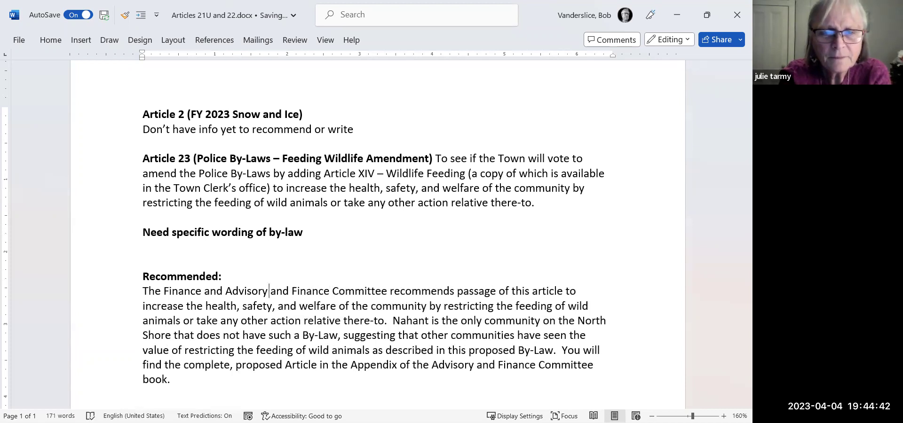
pyautogui.press('BackSpace')
pyautogui.press('BackSpace')
pyautogui.press('BackSpace')
pyautogui.press('BackSpace')
pyautogui.press('BackSpace')
pyautogui.press('BackSpace')
pyautogui.press('BackSpace')
pyautogui.press('BackSpace')
pyautogui.press('BackSpace')
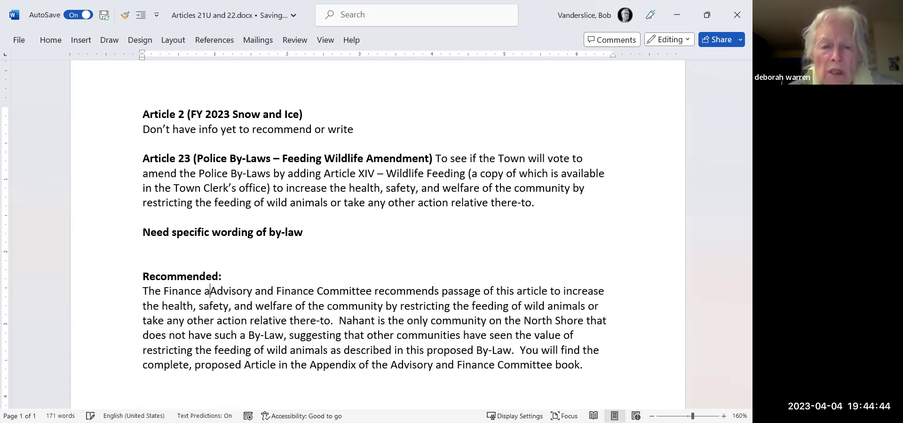
pyautogui.press('BackSpace')
pyautogui.press('BackSpace')
pyautogui.press('BackSpace')
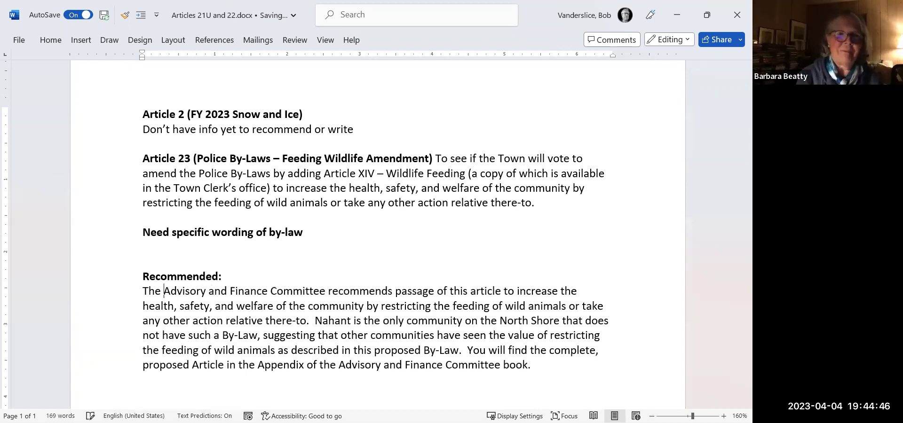
# Capitalise 'article' as 'Article' in the first sentence.
pyautogui.press('Right')
pyautogui.press('Right')
pyautogui.press('Right')
pyautogui.press('Right')
pyautogui.press('Right')
pyautogui.press('Right')
pyautogui.press('Right')
pyautogui.press('Right')
pyautogui.press('Right')
pyautogui.press('Right')
pyautogui.press('Right')
pyautogui.press('Right')
pyautogui.press('Right')
pyautogui.press('Right')
pyautogui.press('Right')
pyautogui.press('Right')
pyautogui.press('Right')
pyautogui.press('Right')
pyautogui.press('Right')
pyautogui.press('Right')
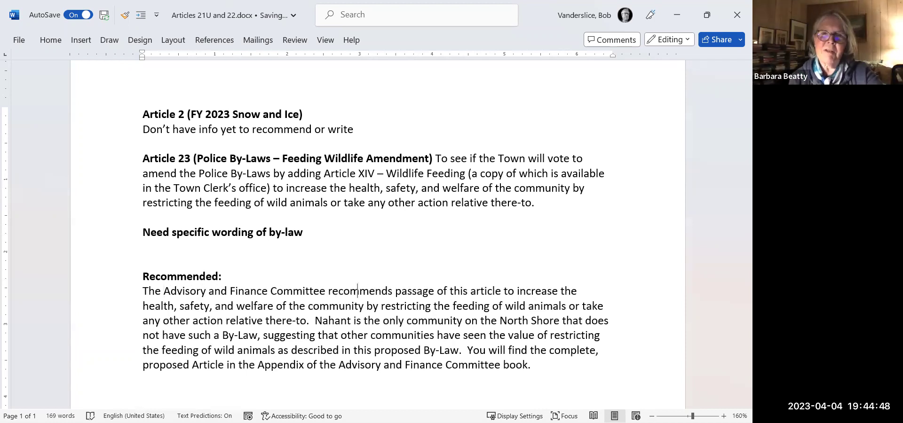
pyautogui.press('Right')
pyautogui.press('Right')
pyautogui.press('Right')
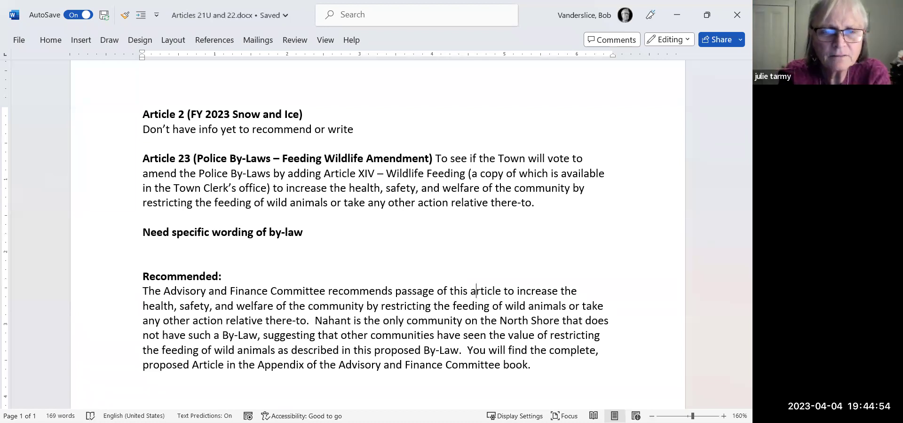
pyautogui.press('BackSpace')
pyautogui.write('A')
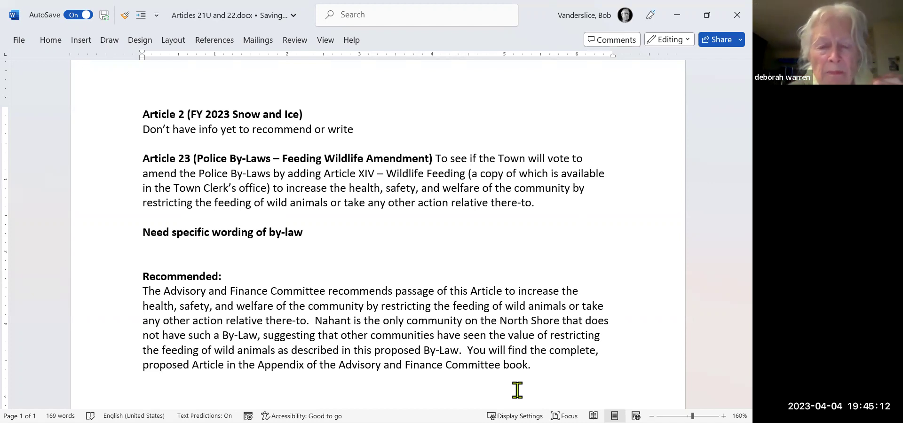
pyautogui.press('Up')
pyautogui.press('Up')
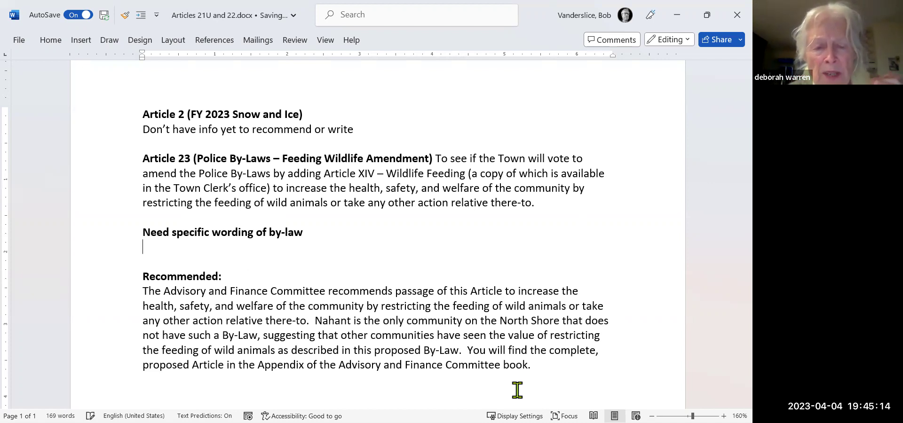
pyautogui.press('BackSpace')
pyautogui.press('BackSpace')
pyautogui.press('BackSpace')
pyautogui.press('BackSpace')
pyautogui.press('BackSpace')
pyautogui.press('BackSpace')
pyautogui.press('BackSpace')
pyautogui.press('BackSpace')
pyautogui.press('BackSpace')
pyautogui.press('BackSpace')
pyautogui.press('BackSpace')
pyautogui.press('BackSpace')
pyautogui.press('BackSpace')
pyautogui.press('BackSpace')
pyautogui.press('BackSpace')
pyautogui.press('BackSpace')
pyautogui.press('BackSpace')
pyautogui.press('BackSpace')
pyautogui.press('BackSpace')
pyautogui.press('BackSpace')
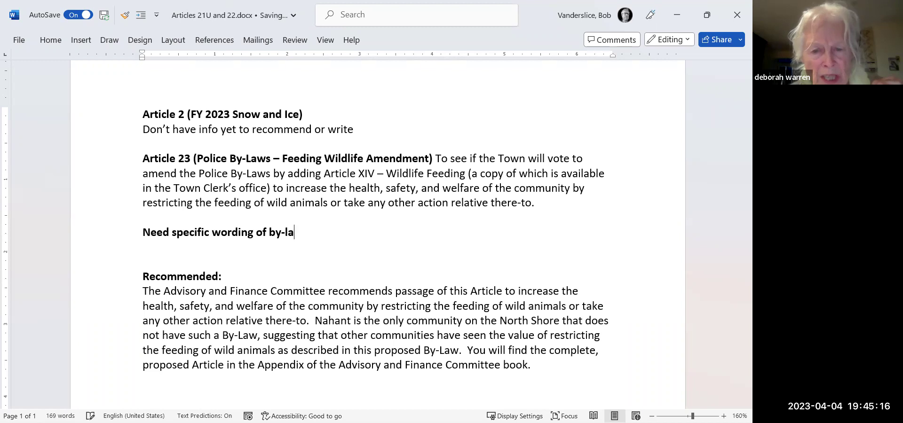
pyautogui.press('BackSpace')
pyautogui.press('BackSpace')
pyautogui.press('BackSpace')
pyautogui.press('BackSpace')
pyautogui.press('BackSpace')
pyautogui.press('BackSpace')
pyautogui.press('BackSpace')
pyautogui.press('BackSpace')
pyautogui.press('BackSpace')
pyautogui.press('BackSpace')
pyautogui.press('BackSpace')
pyautogui.press('BackSpace')
pyautogui.press('BackSpace')
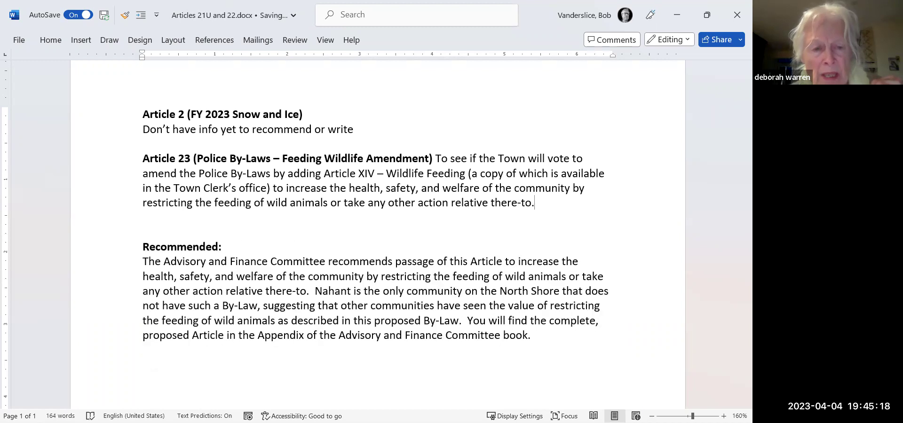
pyautogui.press('Down')
pyautogui.press('Down')
pyautogui.press('Down')
pyautogui.press('Down')
pyautogui.press('Down')
pyautogui.press('Down')
pyautogui.press('Down')
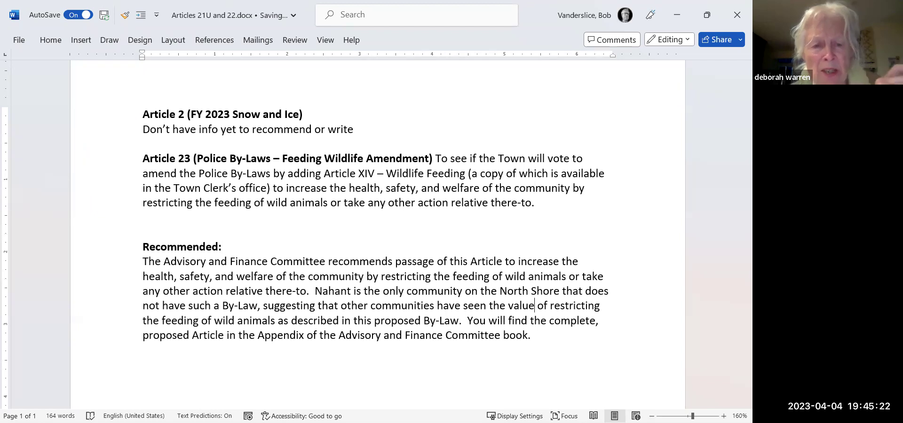
pyautogui.press('Up')
pyautogui.press('Down')
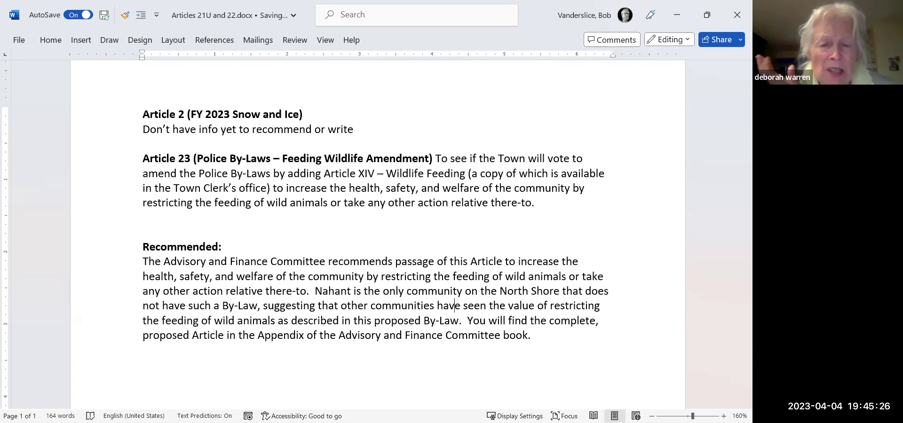
pyautogui.click(371, 306)
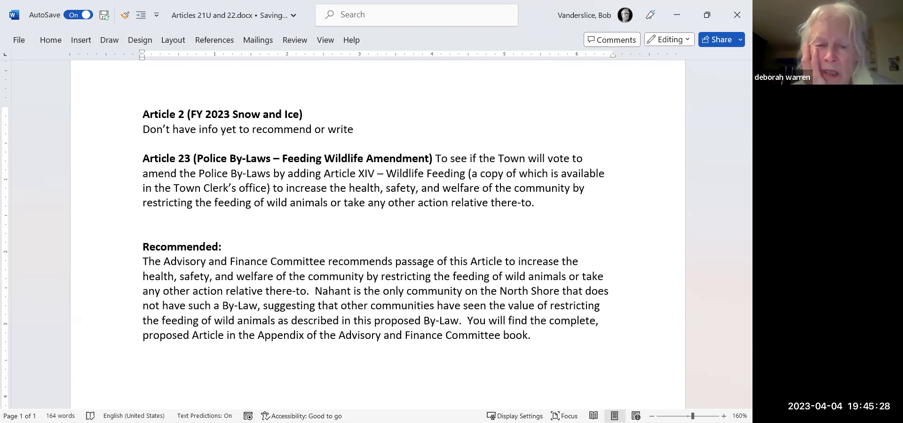
pyautogui.click(286, 306)
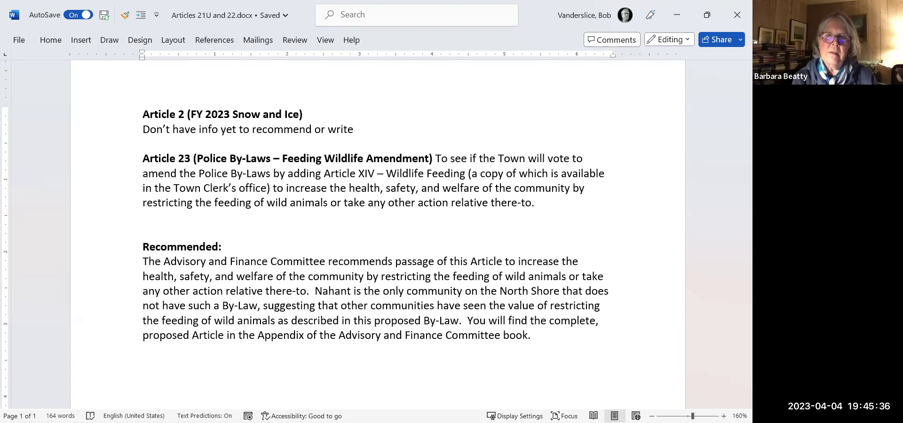
pyautogui.hotkey('ctrl', 'Left')
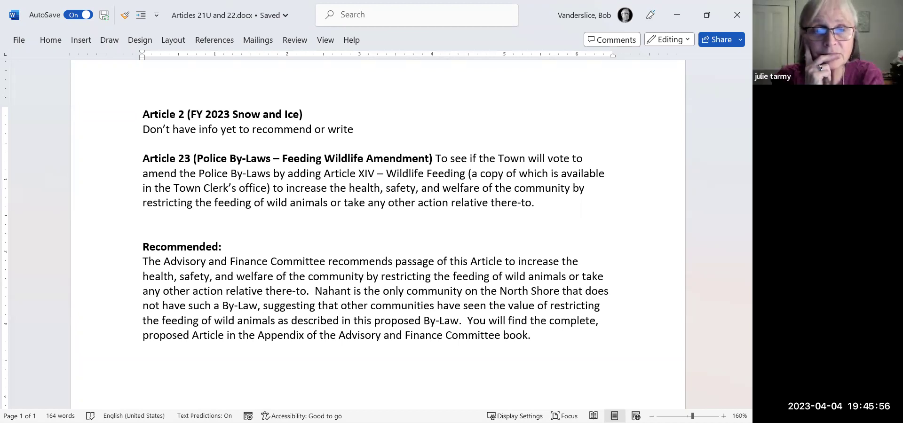
# Replace ', suggesting that o' with '. O' after 'By-Law', then minimize Word.
pyautogui.write('co')
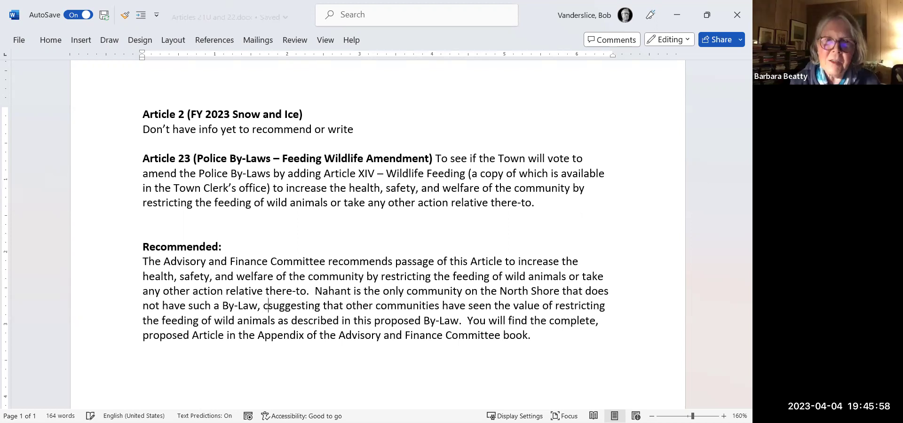
pyautogui.write('nfirmi')
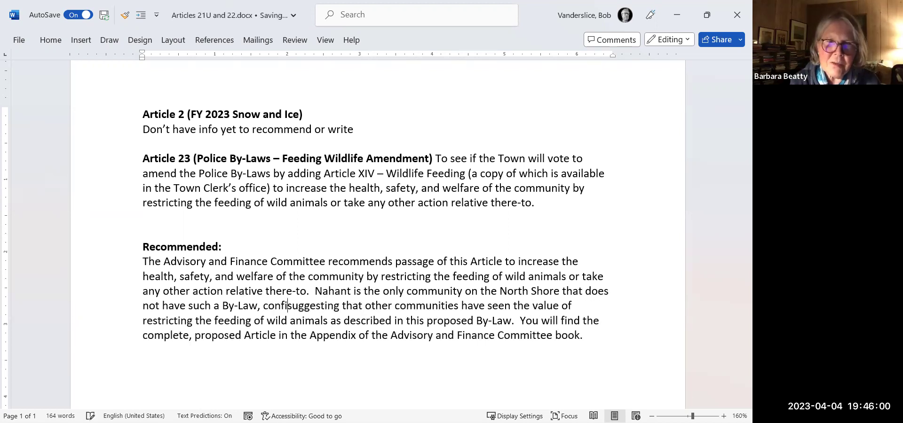
pyautogui.write('ng')
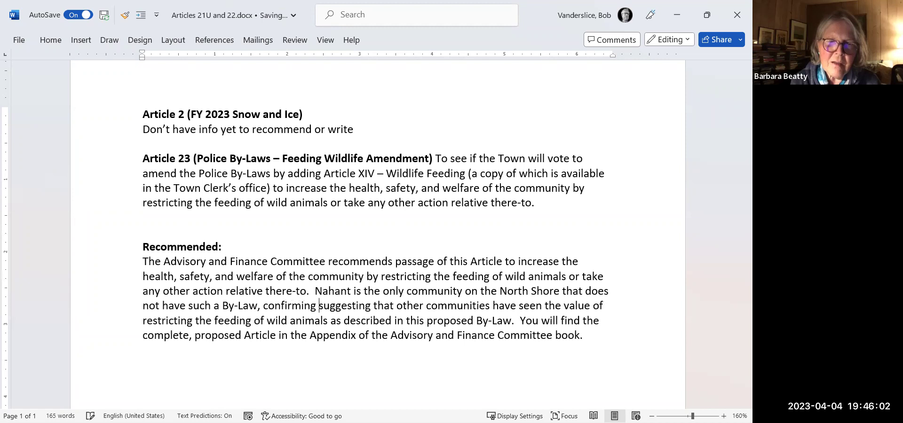
pyautogui.hotkey('shift', 'Right')
pyautogui.hotkey('shift', 'Right')
pyautogui.hotkey('shift', 'Right')
pyautogui.hotkey('shift', 'Right')
pyautogui.hotkey('shift', 'Right')
pyautogui.hotkey('shift', 'Right')
pyautogui.hotkey('shift', 'Right')
pyautogui.hotkey('shift', 'Right')
pyautogui.hotkey('shift', 'Right')
pyautogui.hotkey('shift', 'Right')
pyautogui.hotkey('shift', 'Right')
pyautogui.hotkey('shift', 'Right')
pyautogui.hotkey('shift', 'Right')
pyautogui.hotkey('shift', 'Right')
pyautogui.hotkey('shift', 'Right')
pyautogui.hotkey('shift', 'Right')
pyautogui.hotkey('shift', 'Right')
pyautogui.hotkey('shift', 'Right')
pyautogui.hotkey('shift', 'Right')
pyautogui.hotkey('shift', 'Right')
pyautogui.hotkey('shift', 'Right')
pyautogui.hotkey('shift', 'Right')
pyautogui.hotkey('shift', 'Right')
pyautogui.hotkey('shift', 'Right')
pyautogui.hotkey('shift', 'Right')
pyautogui.hotkey('shift', 'Right')
pyautogui.hotkey('shift', 'Right')
pyautogui.hotkey('shift', 'Right')
pyautogui.hotkey('shift', 'Right')
pyautogui.hotkey('shift', 'Right')
pyautogui.hotkey('shift', 'Right')
pyautogui.hotkey('shift', 'Right')
pyautogui.hotkey('shift', 'Right')
pyautogui.hotkey('shift', 'Right')
pyautogui.hotkey('shift', 'Right')
pyautogui.hotkey('shift', 'Right')
pyautogui.hotkey('shift', 'Right')
pyautogui.hotkey('shift', 'Right')
pyautogui.press('Left')
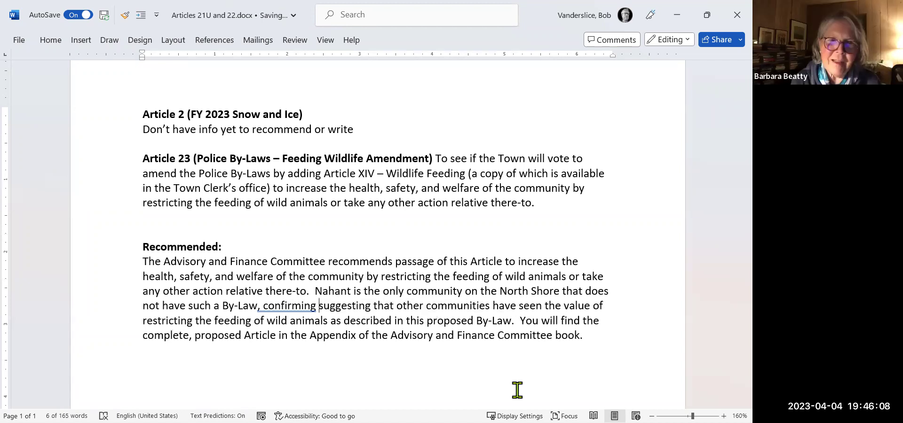
pyautogui.press('BackSpace')
pyautogui.press('BackSpace')
pyautogui.press('BackSpace')
pyautogui.press('BackSpace')
pyautogui.press('BackSpace')
pyautogui.press('BackSpace')
pyautogui.press('BackSpace')
pyautogui.press('BackSpace')
pyautogui.press('BackSpace')
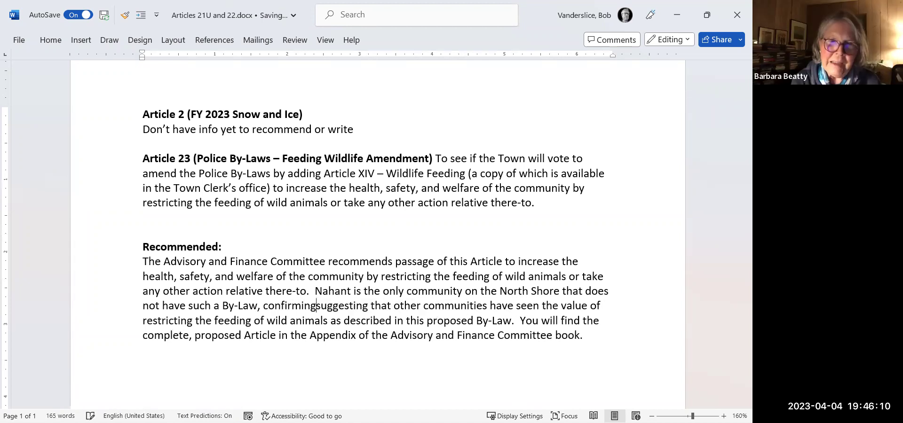
pyautogui.press('BackSpace')
pyautogui.press('BackSpace')
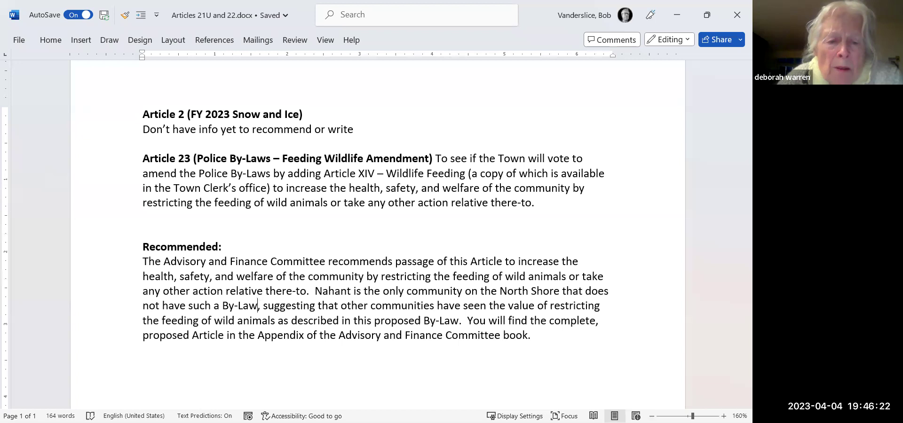
pyautogui.write('.')
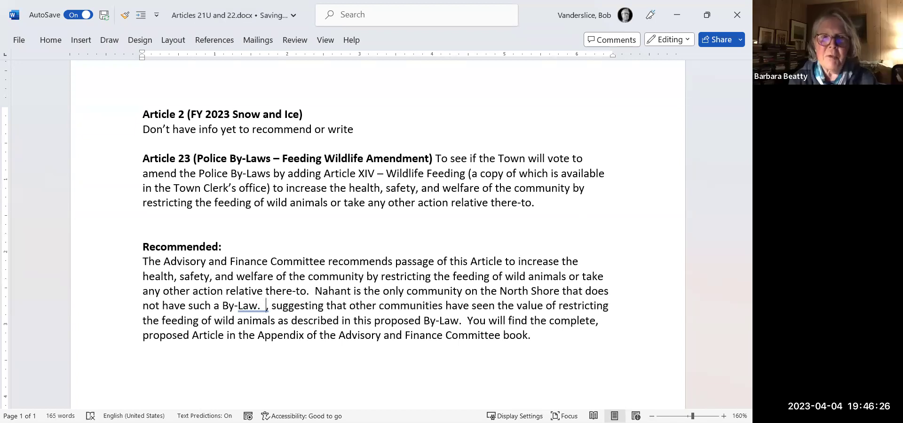
pyautogui.press('Delete')
pyautogui.press('Delete')
pyautogui.press('Delete')
pyautogui.press('Delete')
pyautogui.press('Delete')
pyautogui.press('Delete')
pyautogui.press('Delete')
pyautogui.press('Delete')
pyautogui.press('Delete')
pyautogui.press('Delete')
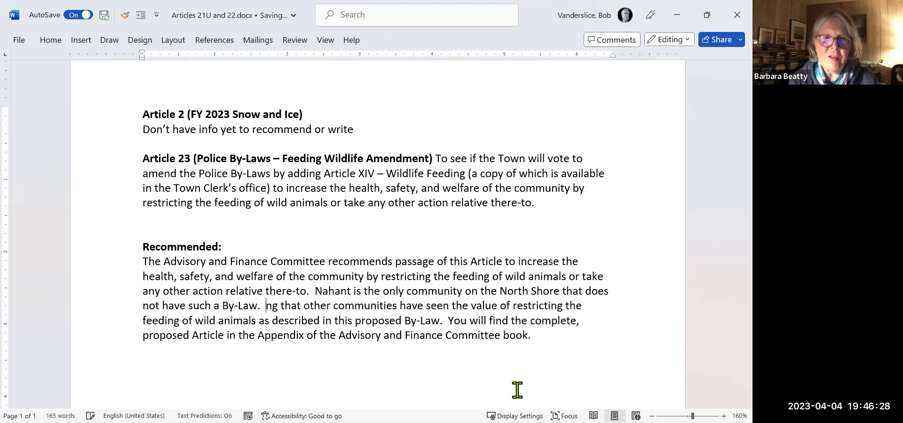
pyautogui.press('Delete')
pyautogui.press('Delete')
pyautogui.press('Delete')
pyautogui.press('Delete')
pyautogui.press('Delete')
pyautogui.press('Delete')
pyautogui.press('Delete')
pyautogui.press('Delete')
pyautogui.press('Delete')
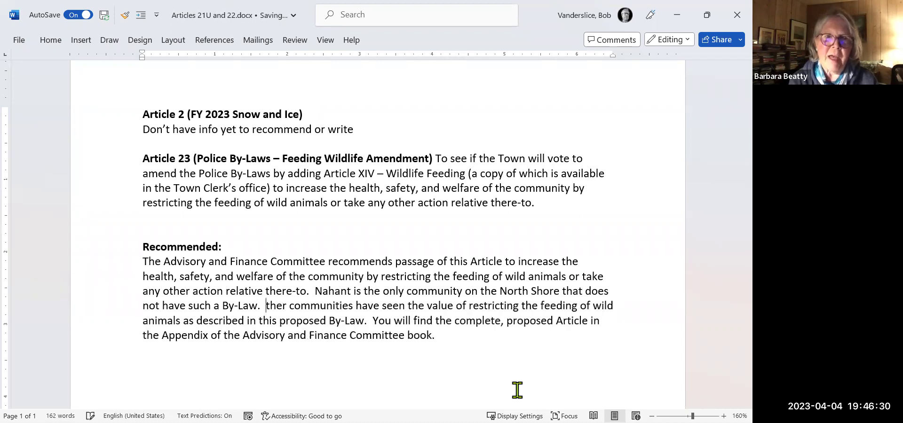
pyautogui.write('O')
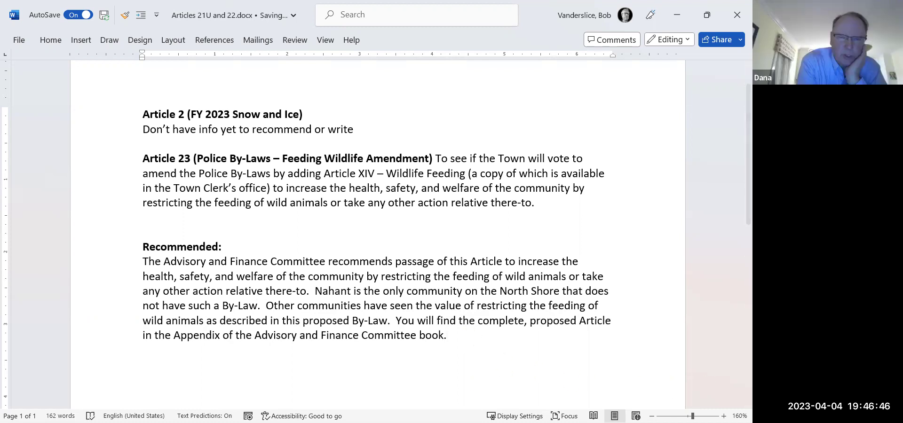
pyautogui.click(677, 15)
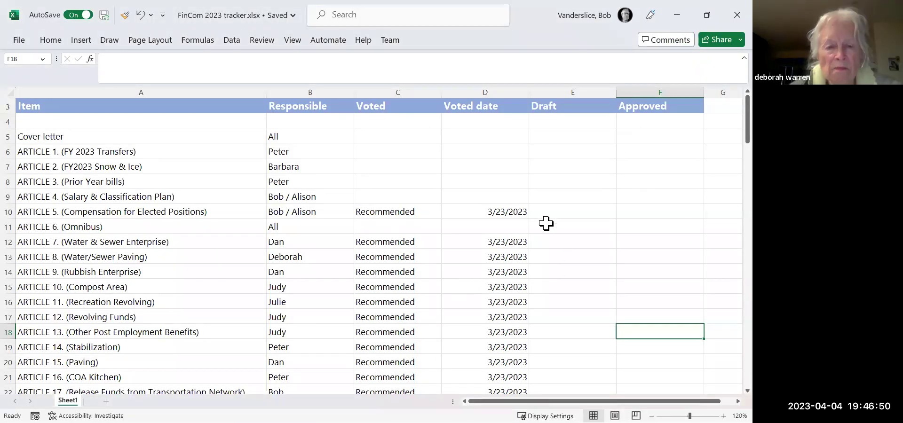
# Enter 4/4/2023 in E28 and F28 for Article 23, then return to Word.
pyautogui.press('Down')
pyautogui.press('Down')
pyautogui.press('Down')
pyautogui.press('Down')
pyautogui.press('Down')
pyautogui.press('Down')
pyautogui.press('Down')
pyautogui.press('Down')
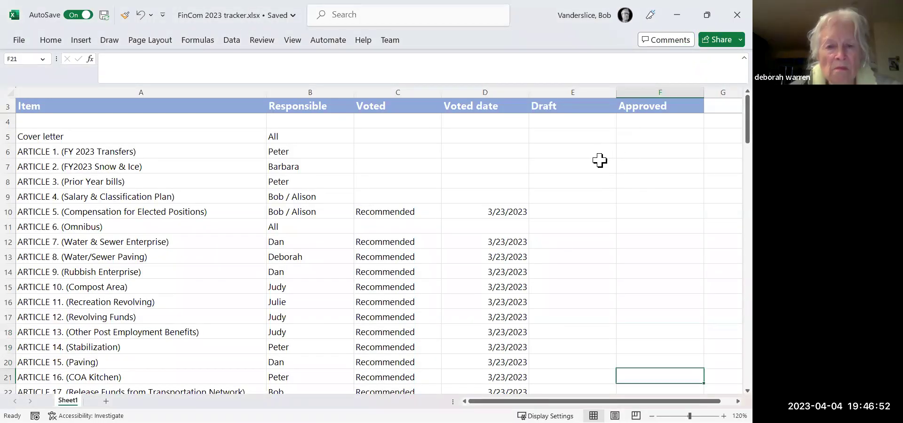
pyautogui.press('Down')
pyautogui.press('Down')
pyautogui.press('Down')
pyautogui.press('Down')
pyautogui.press('Down')
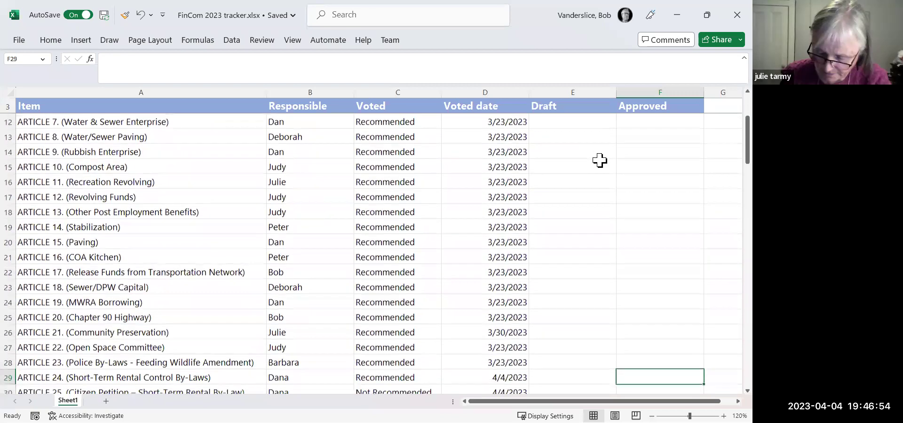
pyautogui.press('Up')
pyautogui.press('Up')
pyautogui.press('Up')
pyautogui.press('Up')
pyautogui.press('Up')
pyautogui.press('Up')
pyautogui.press('Up')
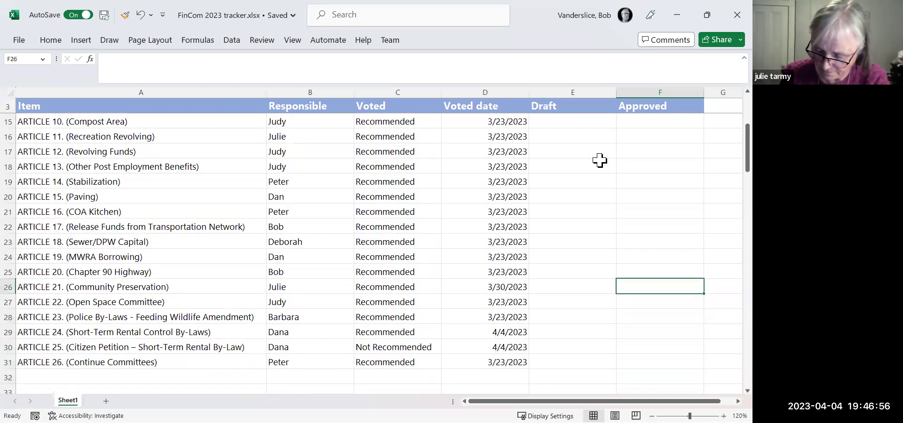
pyautogui.press('Down')
pyautogui.press('Down')
pyautogui.press('Down')
pyautogui.press('Down')
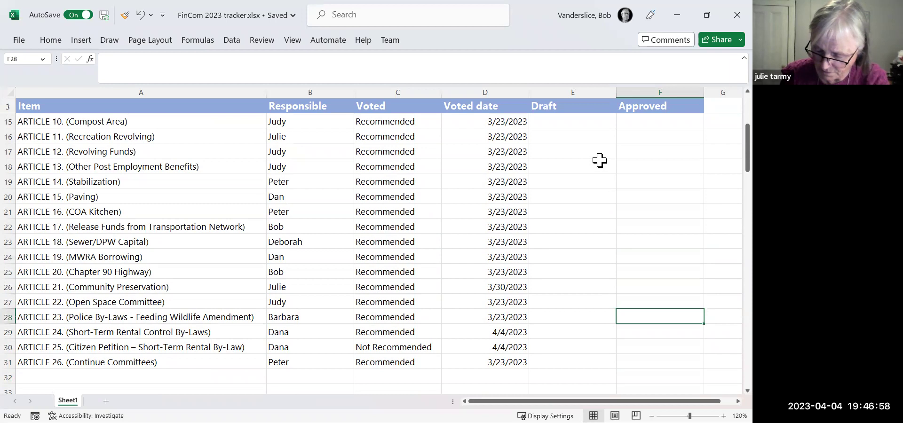
pyautogui.press('Left')
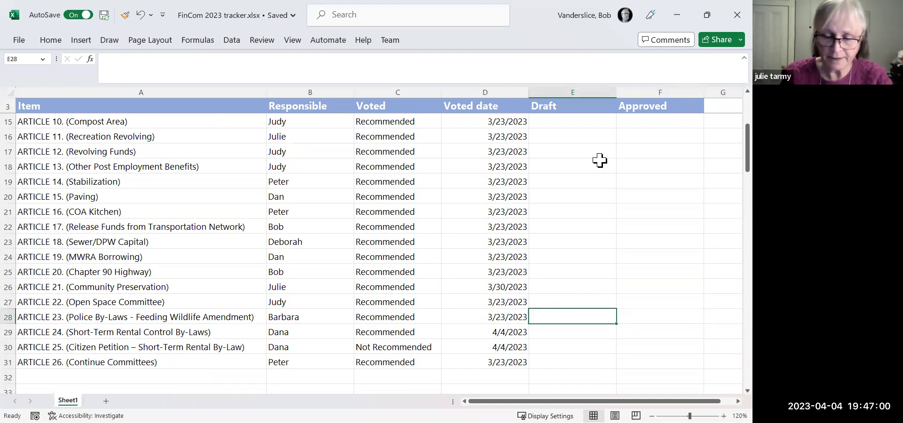
pyautogui.write('4/4/2023')
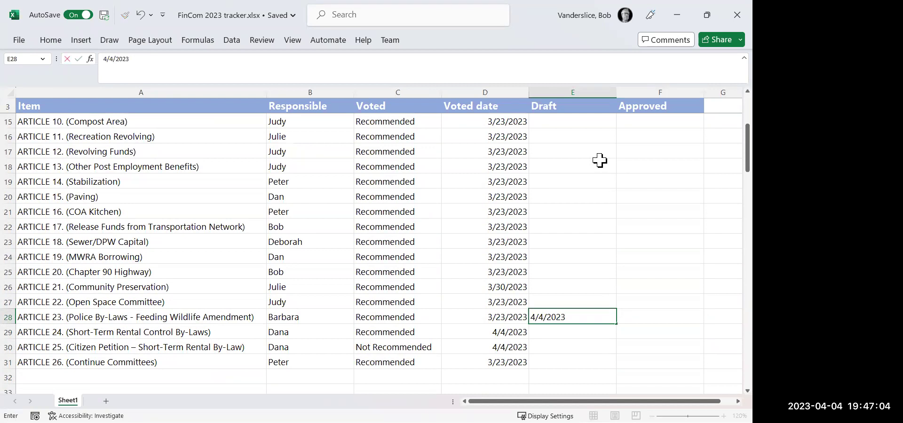
pyautogui.press('Tab')
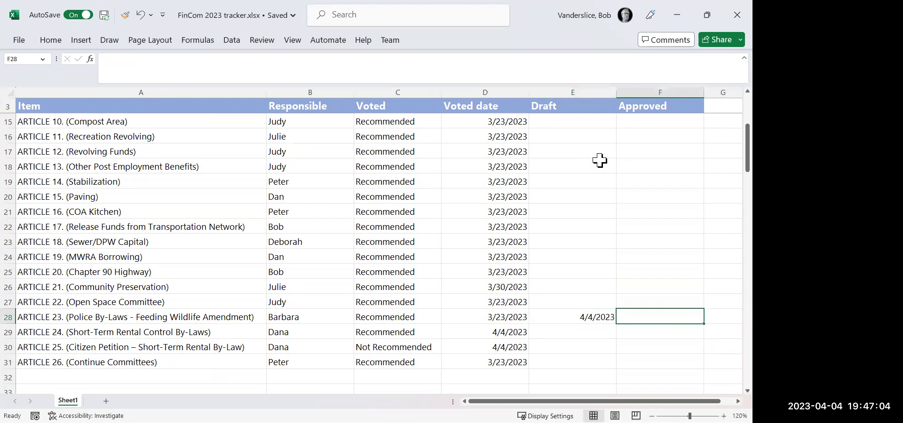
pyautogui.write('4/4/2023')
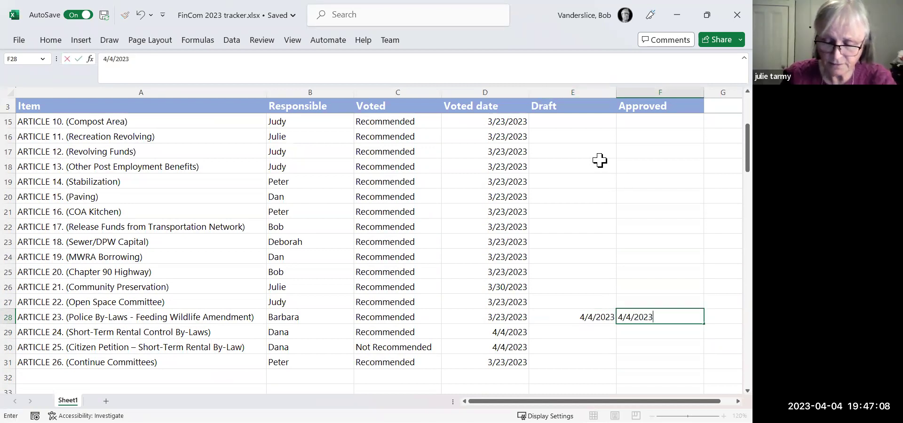
pyautogui.press('Return')
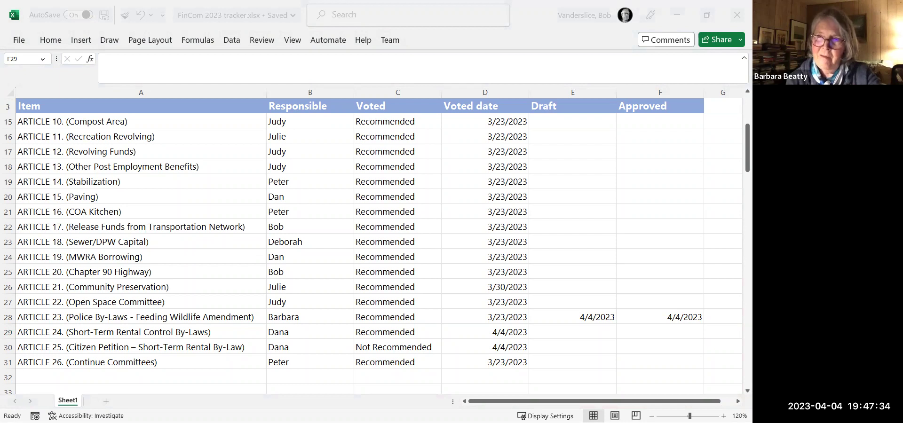
pyautogui.hotkey('alt', 'Tab')
# Show the article wording document full screen and zoom it in to 160%.
pyautogui.click(583, 73)
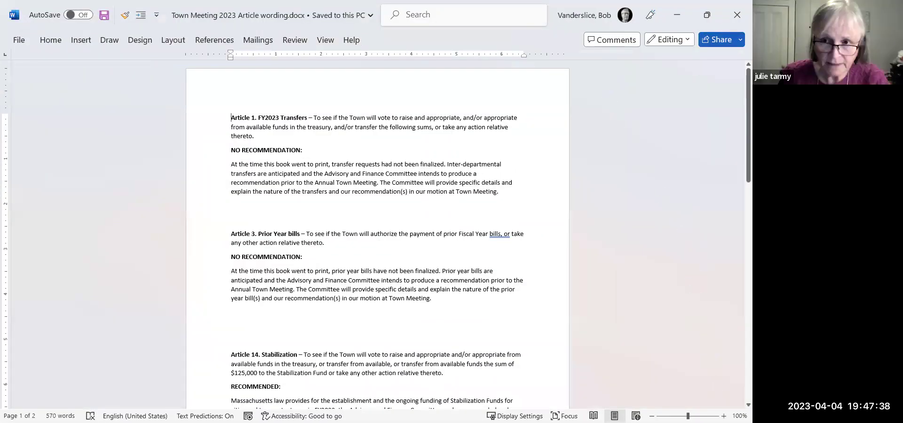
pyautogui.click(723, 416)
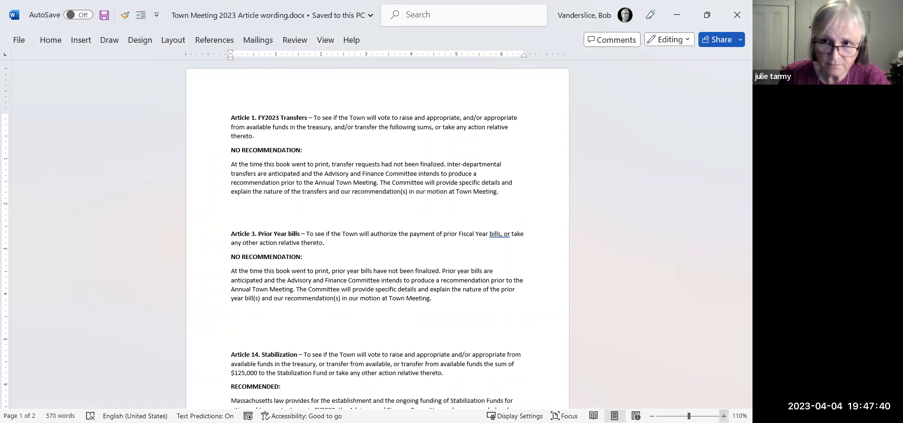
pyautogui.click(723, 417)
pyautogui.click(724, 416)
pyautogui.click(723, 416)
pyautogui.click(723, 417)
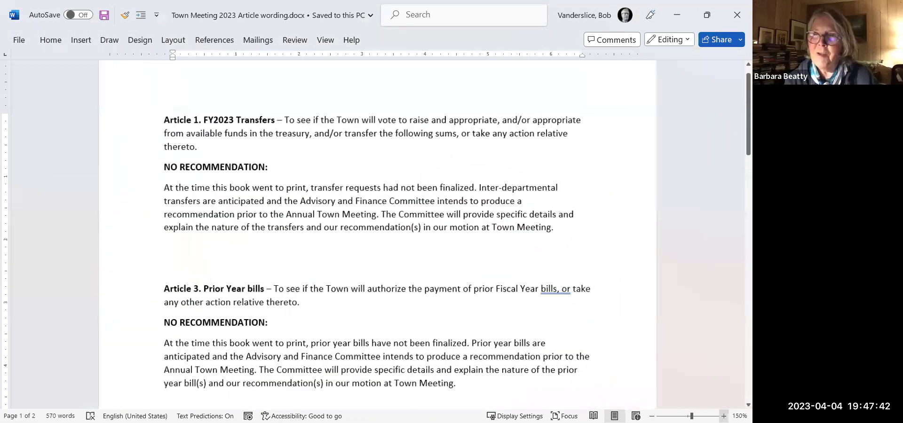
pyautogui.click(723, 416)
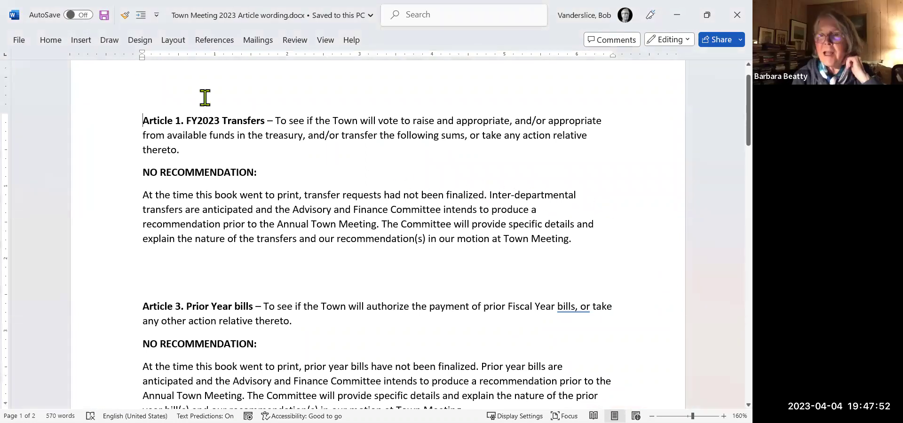
pyautogui.click(19, 41)
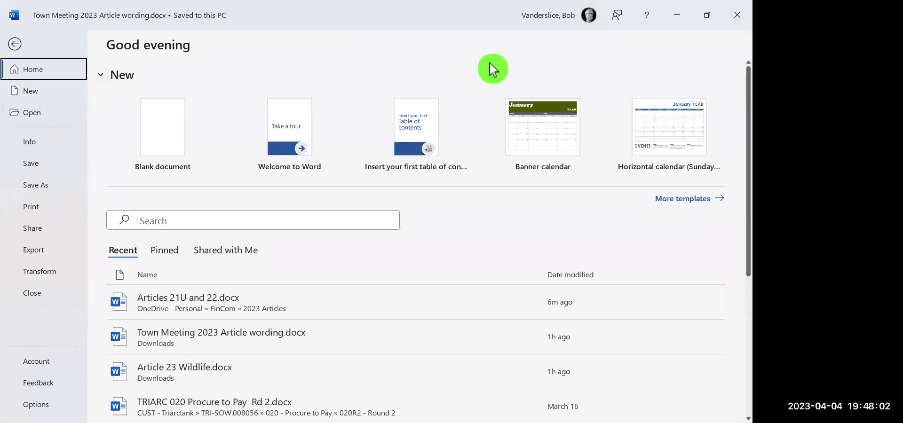
pyautogui.click(17, 44)
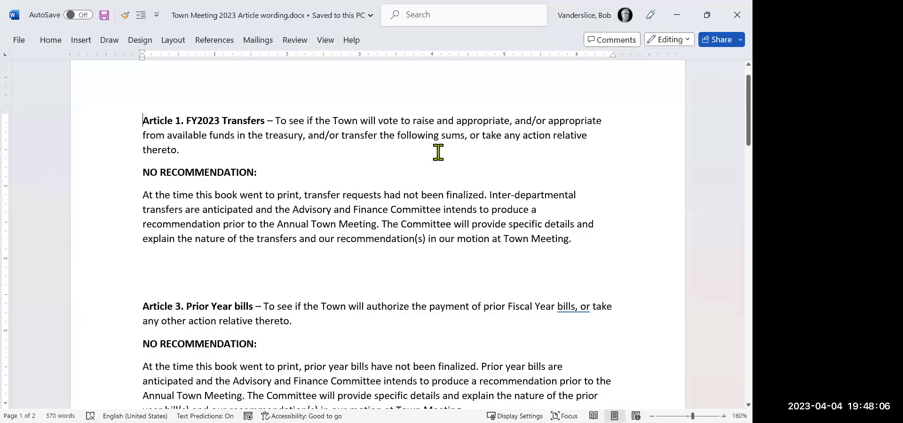
# Add an extra space after 'finalized.' and after 'Meeting.' in Article 1's recommendation paragraph.
pyautogui.click(675, 25)
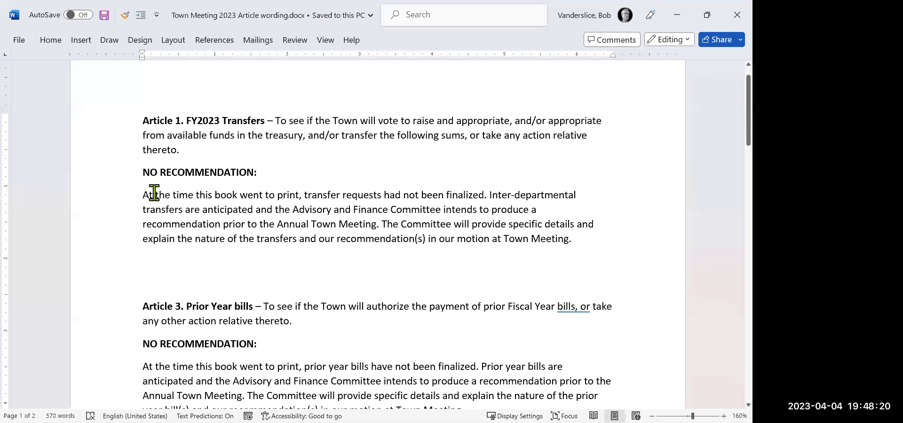
pyautogui.moveTo(144, 195); pyautogui.dragTo(594, 244)
pyautogui.click(477, 279)
pyautogui.click(487, 195)
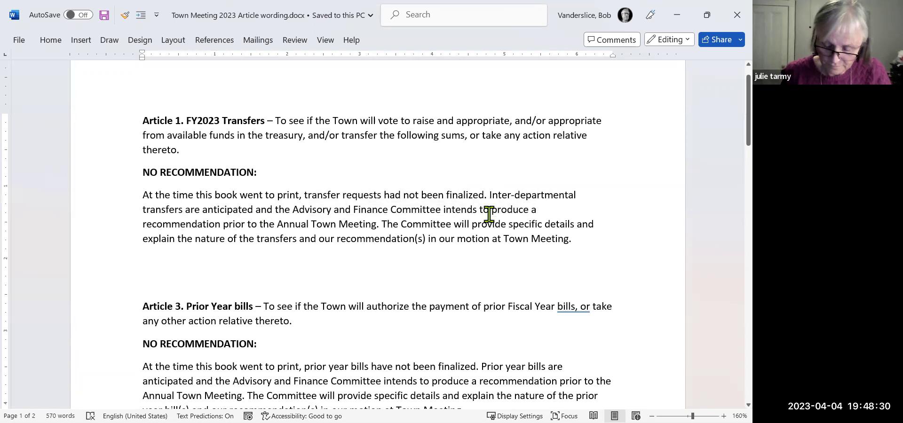
pyautogui.click(489, 210)
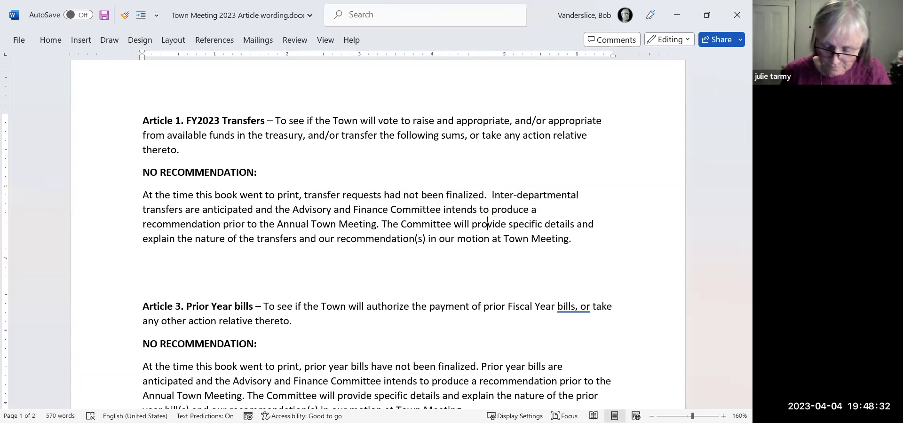
pyautogui.click(399, 224)
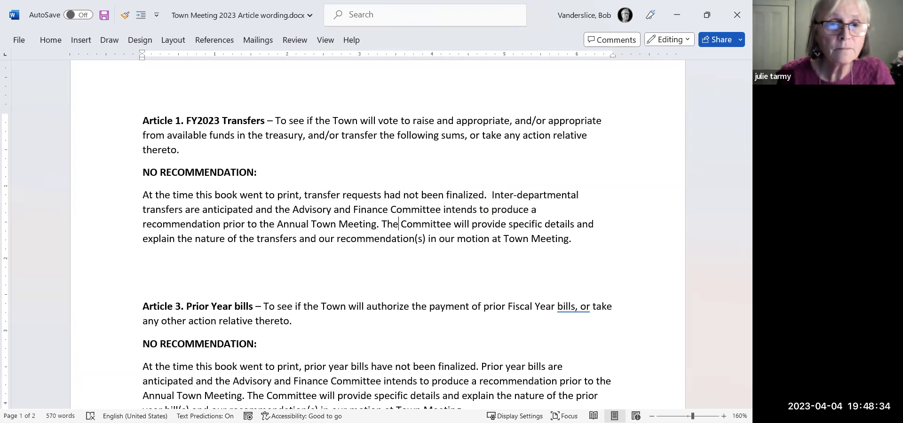
pyautogui.click(382, 224)
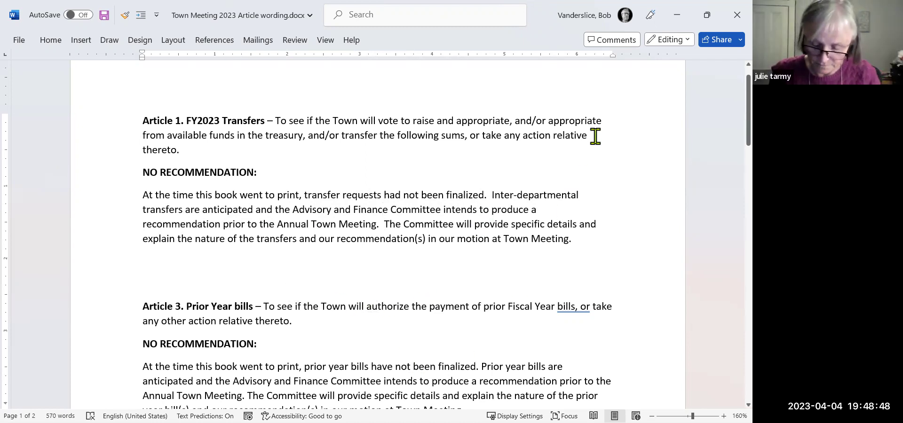
pyautogui.click(675, 19)
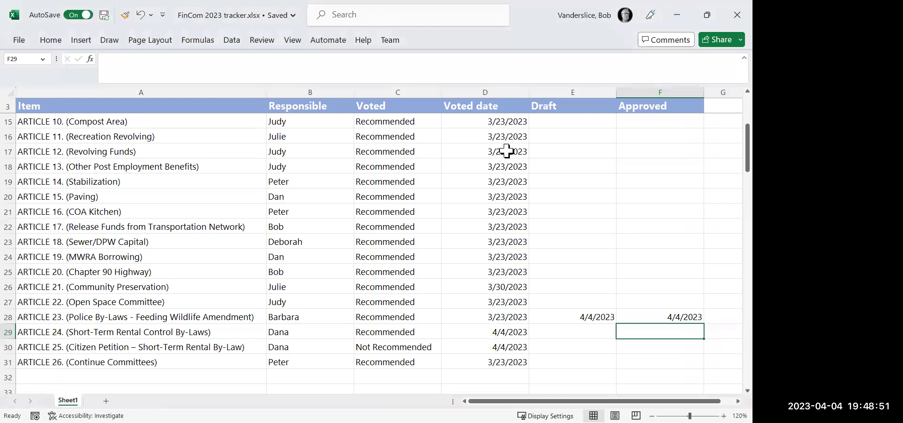
# Select Article 1's Draft cell in the Excel tracker.
pyautogui.click(576, 124)
pyautogui.press('Up')
pyautogui.press('Up')
pyautogui.press('Up')
pyautogui.press('Up')
pyautogui.press('Up')
pyautogui.press('Up')
pyautogui.press('Up')
pyautogui.press('Up')
pyautogui.press('Up')
pyautogui.press('Up')
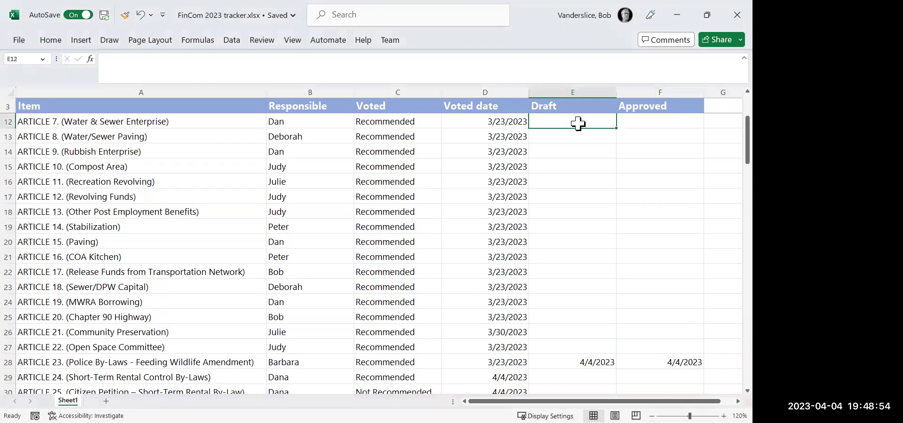
pyautogui.press('Down')
pyautogui.press('Down')
pyautogui.press('Up')
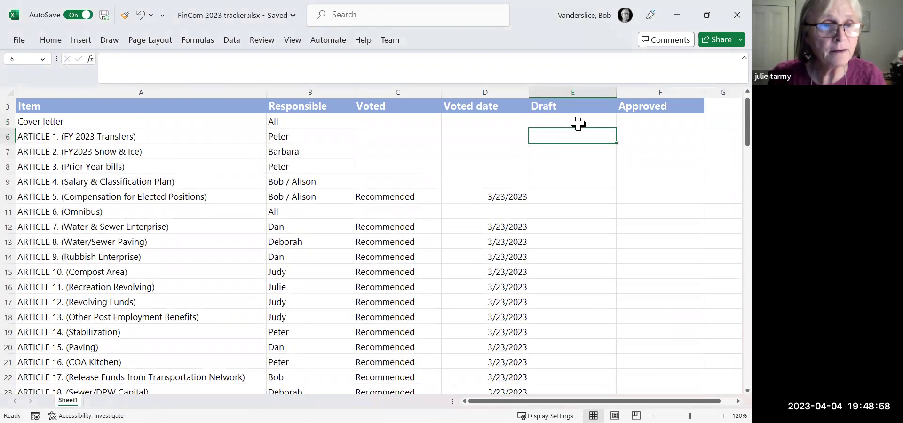
pyautogui.write('4')
pyautogui.press('Right')
pyautogui.write('4')
pyautogui.press('Left')
pyautogui.press('Left')
pyautogui.press('Right')
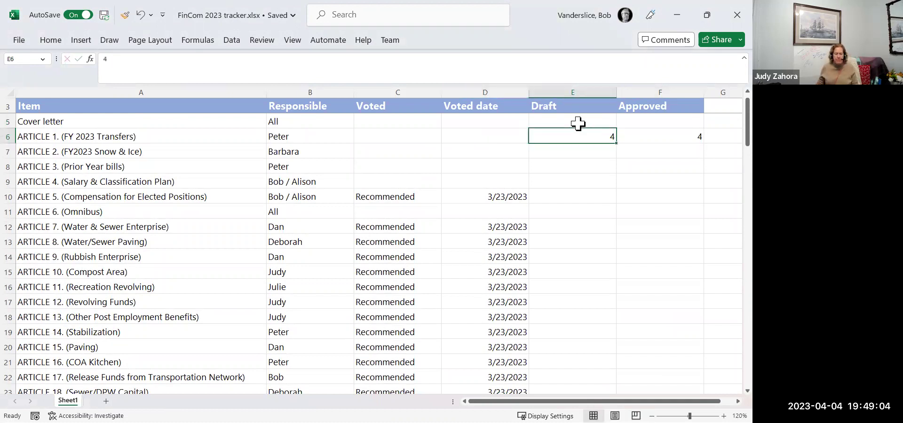
# Enter 4/4/2023 as Article 1's Draft and Approved dates, then switch back to Word.
pyautogui.write('4/4/')
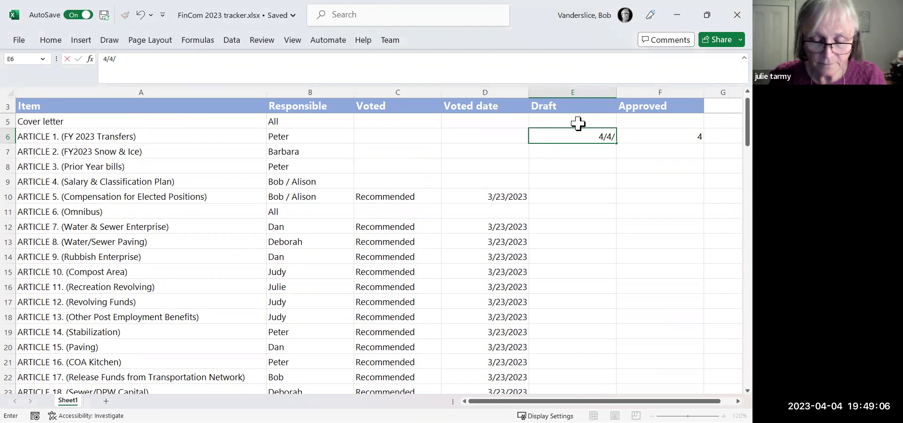
pyautogui.write('202')
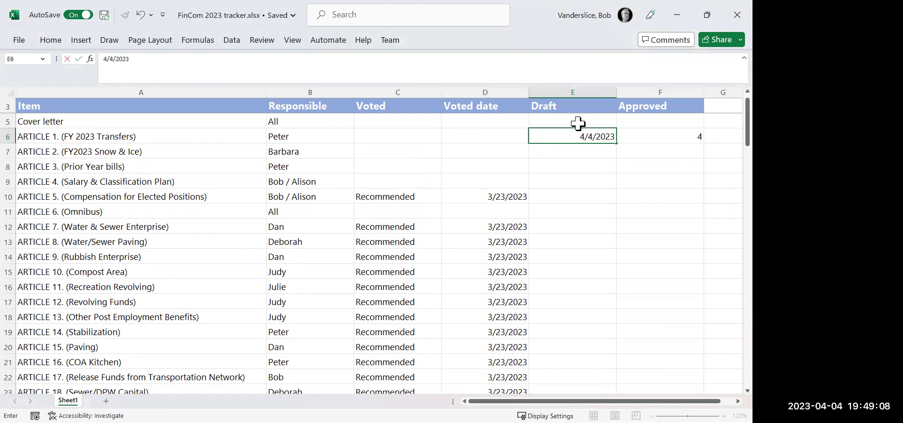
pyautogui.write('3')
pyautogui.press('Right')
pyautogui.write('4/4/20')
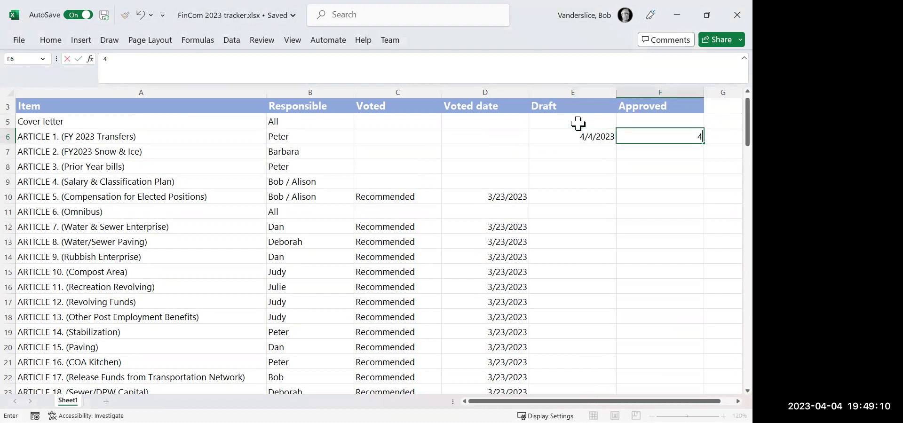
pyautogui.write('23')
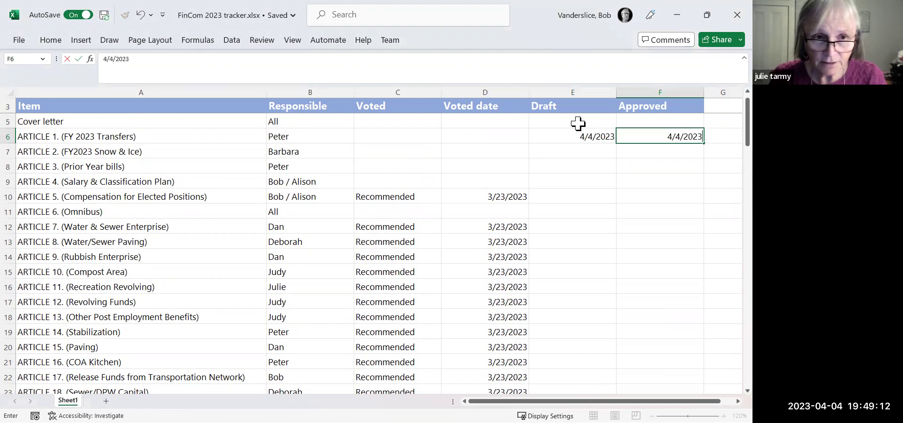
pyautogui.press('Return')
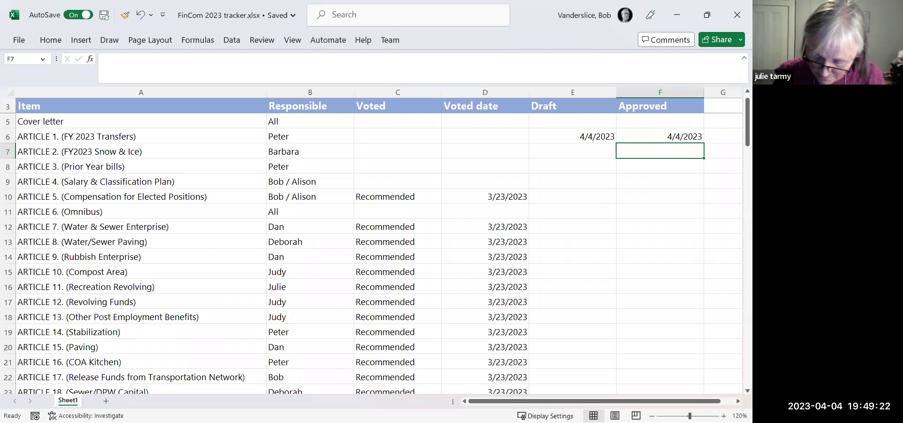
pyautogui.hotkey('alt', 'Tab')
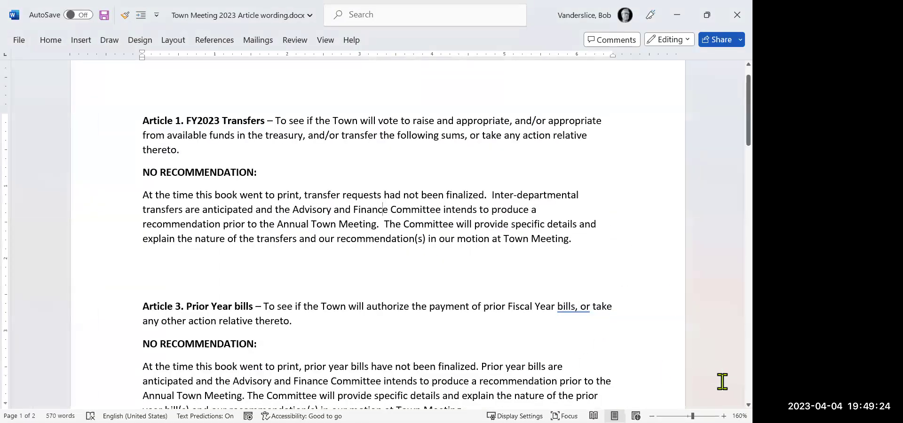
# Scroll down past Article 3 to Article 14, then minimize Word to show the tracker.
pyautogui.scroll(-3, 377, 235)
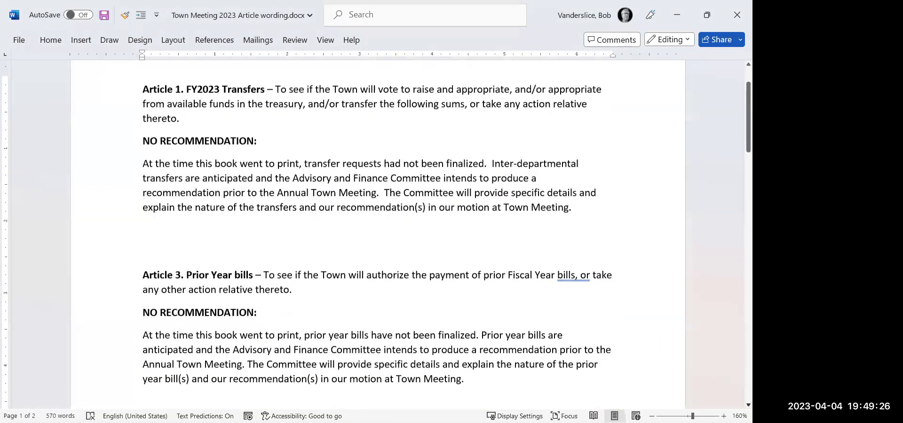
pyautogui.scroll(-2, 376, 235)
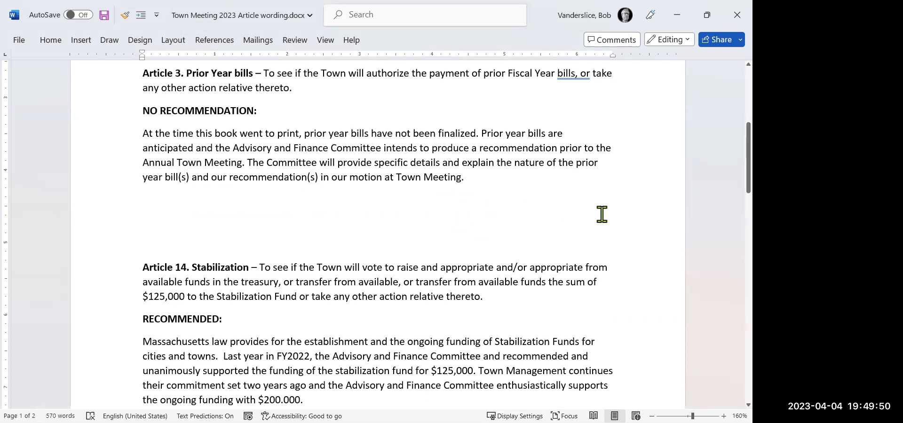
pyautogui.click(675, 15)
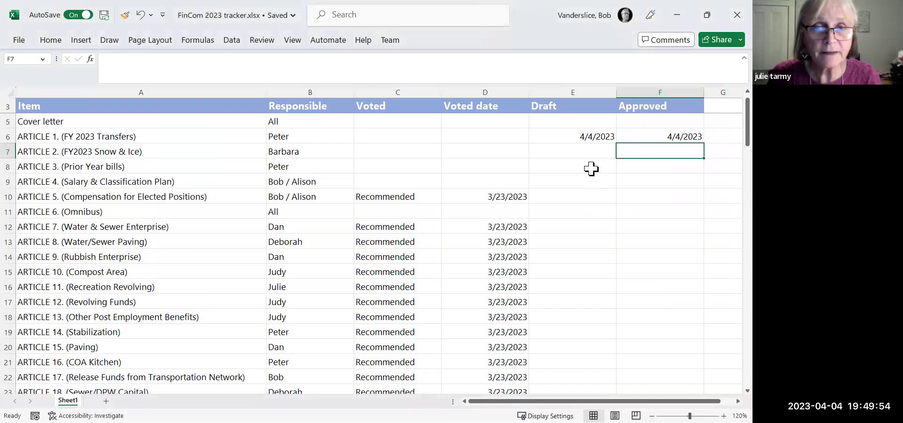
# Enter 4/4/2023 in Article 3's Draft and Approved cells, then return to Word.
pyautogui.click(591, 167)
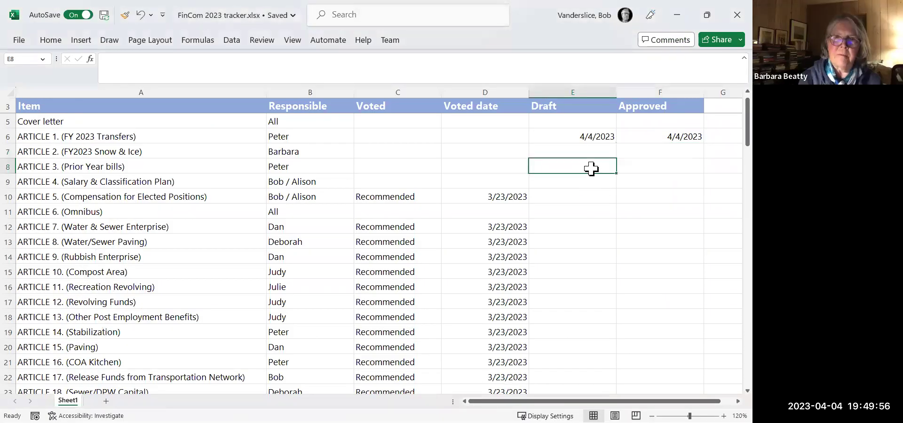
pyautogui.write('4/4/2023')
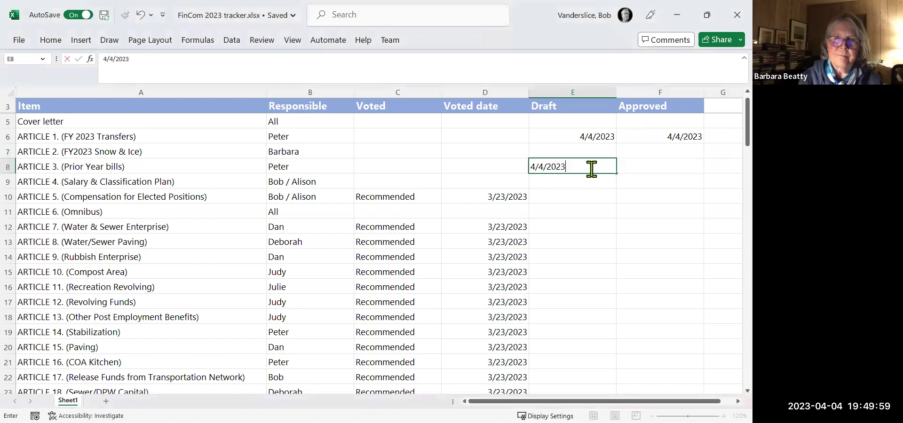
pyautogui.press('Tab')
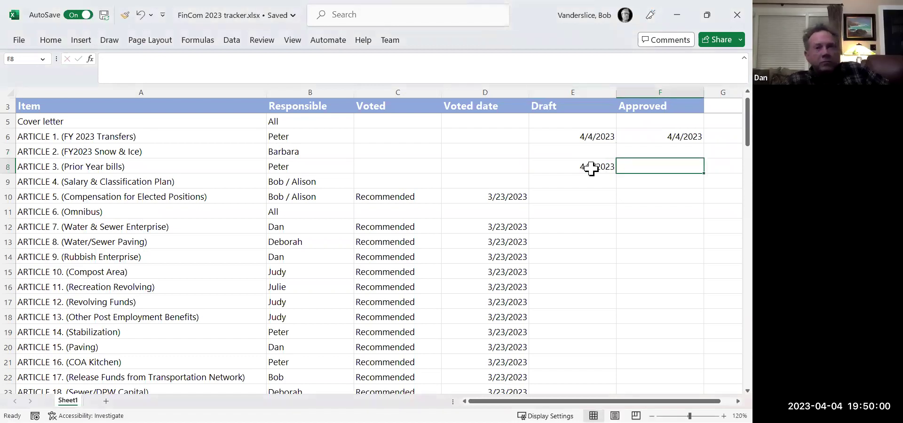
pyautogui.write('4/4/2023')
pyautogui.press('Return')
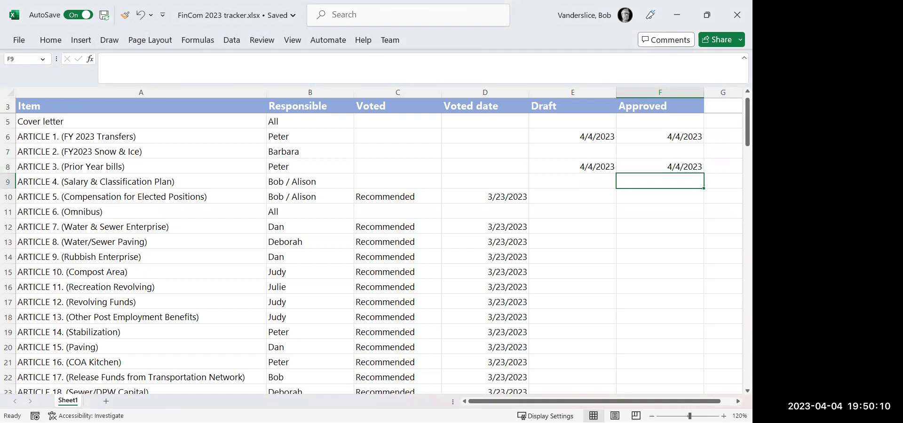
pyautogui.hotkey('alt', 'Tab')
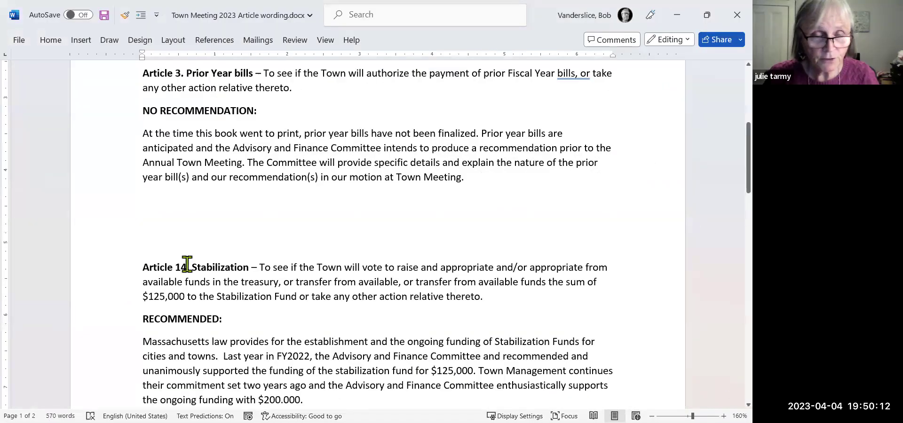
# Move the cursor through Articles 14 and 3, then minimize Word to reveal the FinCom 2023 tracker.
pyautogui.click(192, 267)
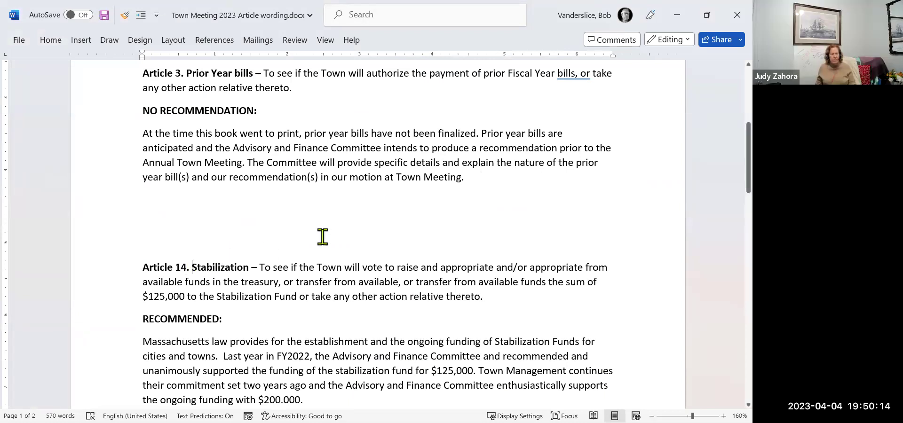
pyautogui.press('Down')
pyautogui.press('Down')
pyautogui.press('Down')
pyautogui.press('Down')
pyautogui.press('Down')
pyautogui.press('Down')
pyautogui.press('Down')
pyautogui.press('Down')
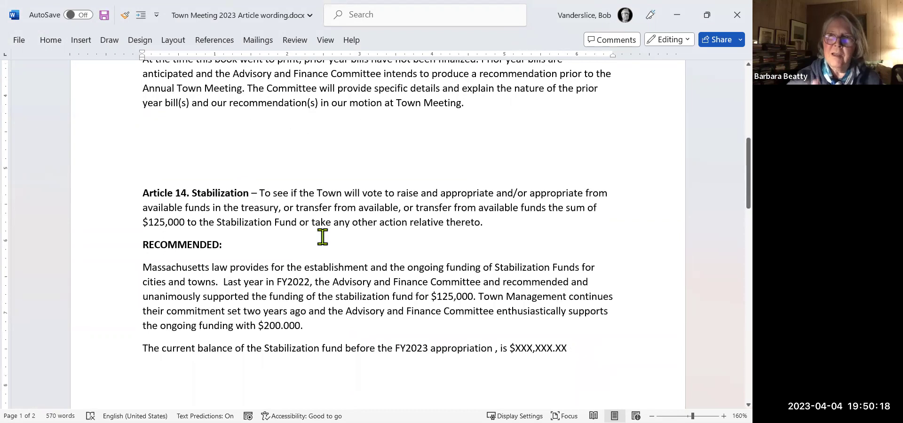
pyautogui.press('Up')
pyautogui.press('Up')
pyautogui.press('Up')
pyautogui.press('Up')
pyautogui.press('Up')
pyautogui.press('Up')
pyautogui.press('Up')
pyautogui.press('Up')
pyautogui.press('Up')
pyautogui.press('Up')
pyautogui.press('Up')
pyautogui.press('Up')
pyautogui.press('Up')
pyautogui.press('Up')
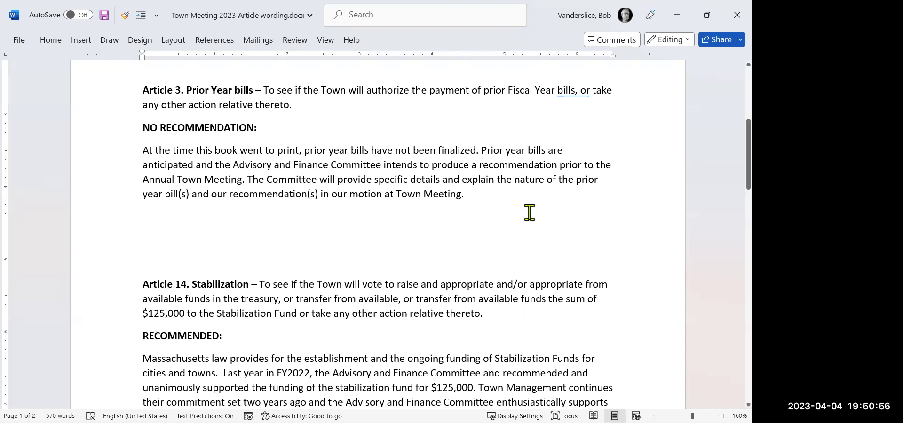
pyautogui.scroll(3, 529, 231)
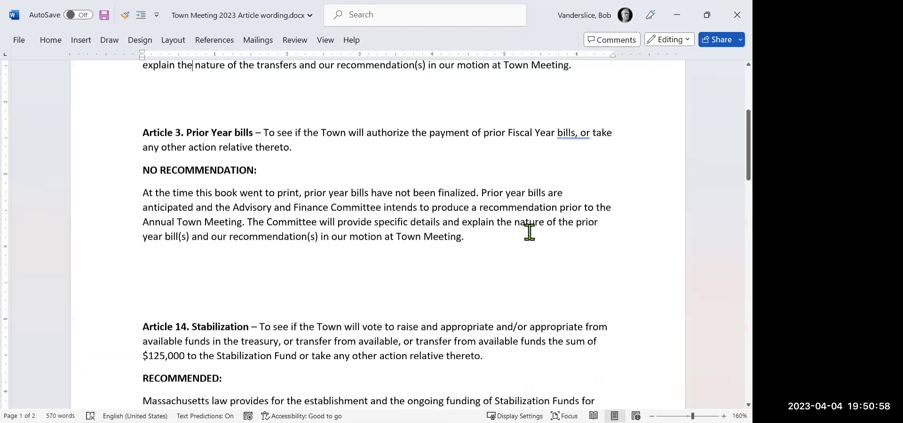
pyautogui.press('Down')
pyautogui.press('Down')
pyautogui.press('Down')
pyautogui.press('Down')
pyautogui.press('Down')
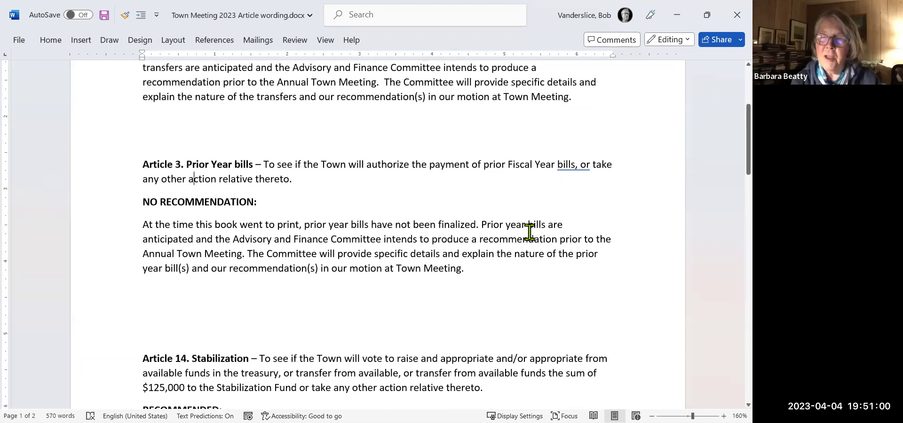
pyautogui.press('Up')
pyautogui.press('Up')
pyautogui.press('Up')
pyautogui.press('Up')
pyautogui.press('Up')
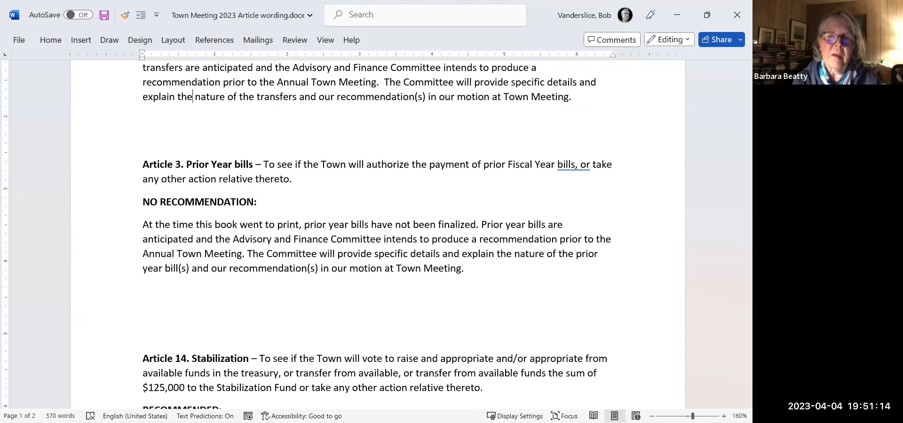
pyautogui.click(677, 18)
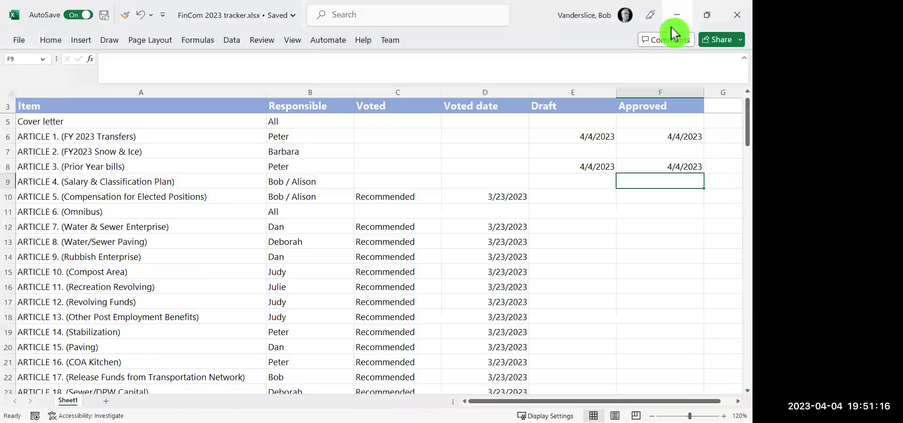
# Select cell C6 to check Article 1's Voted entry in the tracker.
pyautogui.click(380, 137)
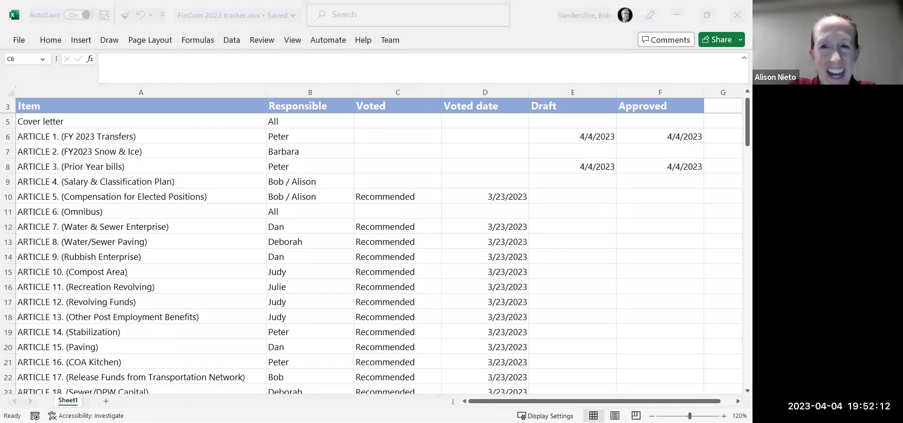
# Back in Word, select the Article 3 Prior Year bills paragraph and add a blank line above it.
pyautogui.hotkey('alt', 'Tab')
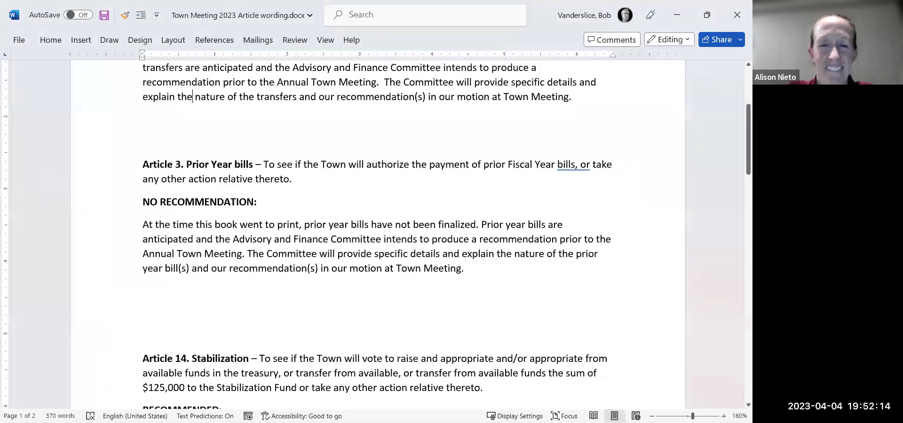
pyautogui.moveTo(142, 164); pyautogui.dragTo(298, 182)
pyautogui.hotkey('ctrl', 'c')
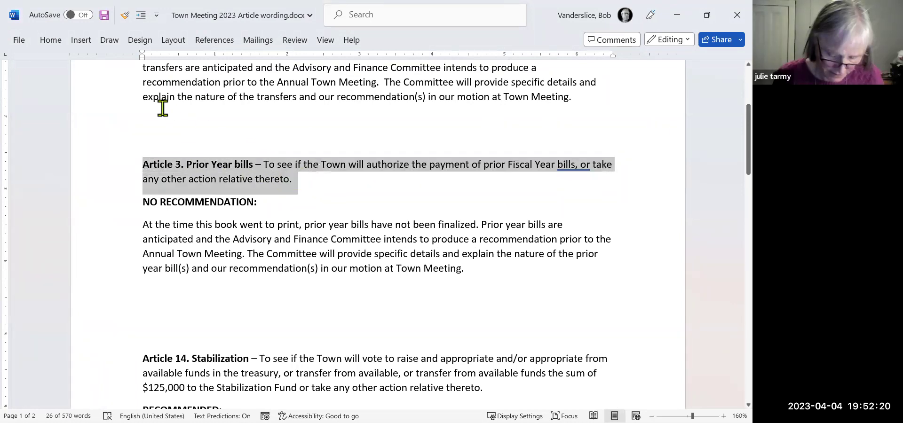
pyautogui.click(144, 121)
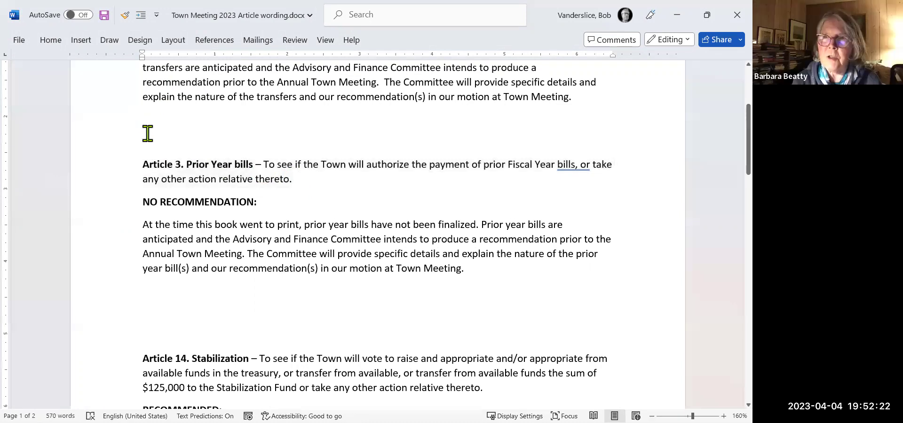
pyautogui.press('Return')
pyautogui.press('Return')
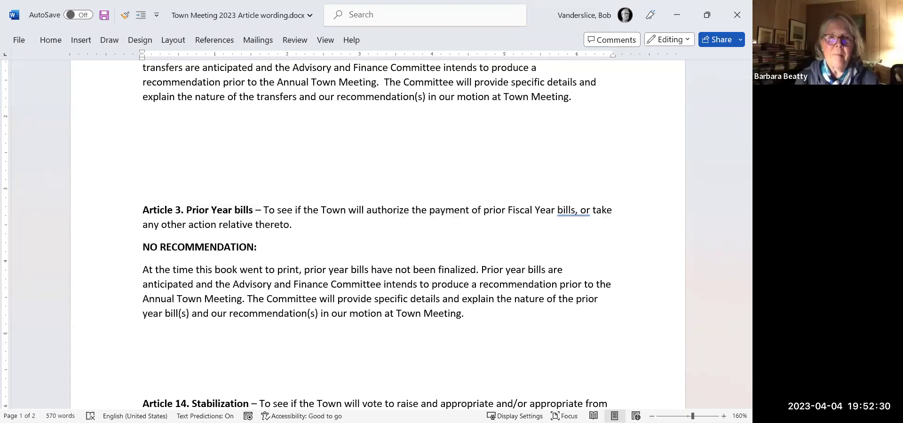
# Paste the copied Article 3 paragraph and type 'Snow and Ice' into its heading.
pyautogui.hotkey('ctrl', 'v')
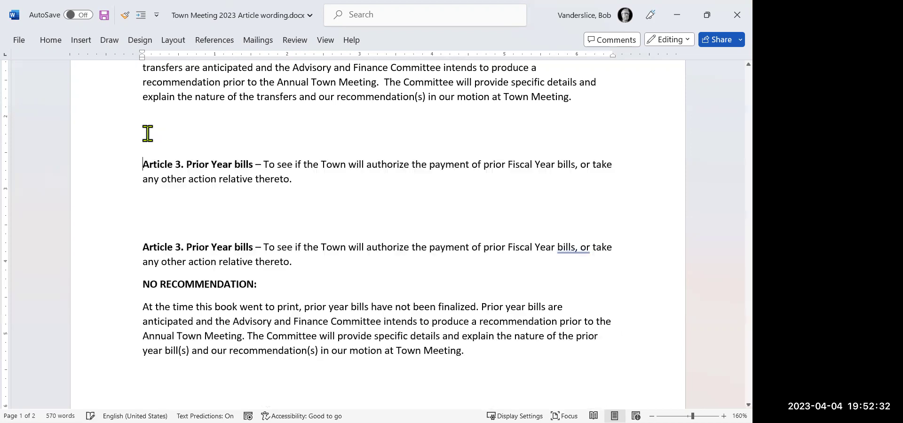
pyautogui.click(154, 171)
pyautogui.press('Right')
pyautogui.press('Right')
pyautogui.press('Right')
pyautogui.write('Snow ')
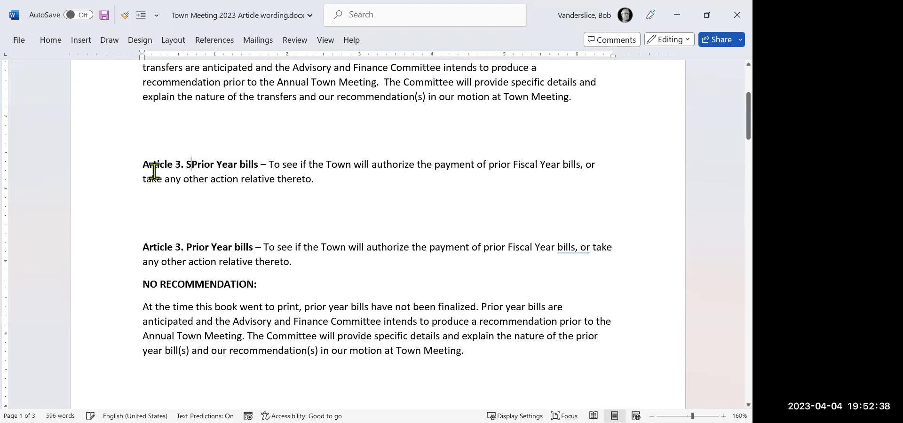
pyautogui.write('and Ic')
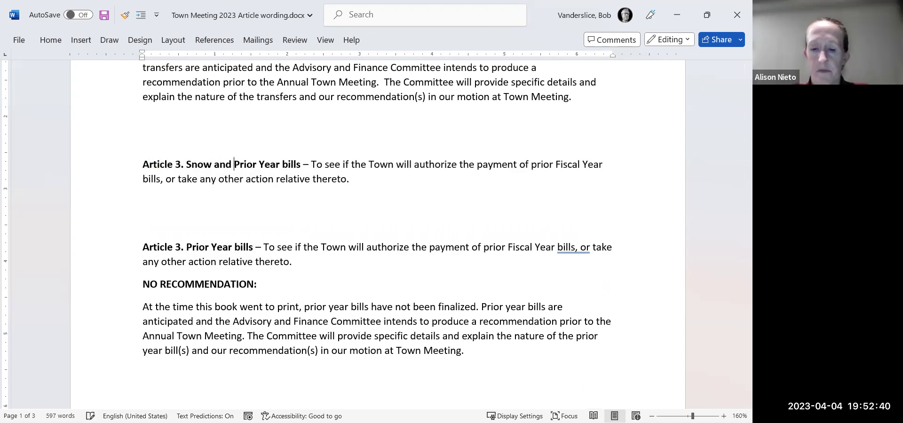
pyautogui.write('e')
# Change the heading number to 2, delete the leftover 'Prior Year bills', and select the body text.
pyautogui.click(173, 164)
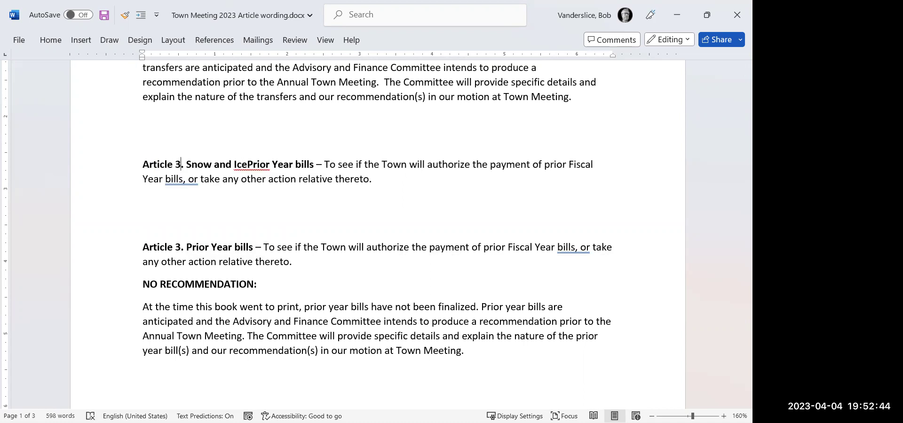
pyautogui.press('Right')
pyautogui.press('Right')
pyautogui.press('BackSpace')
pyautogui.write('2')
pyautogui.press('Right')
pyautogui.press('Right')
pyautogui.press('Right')
pyautogui.press('Right')
pyautogui.press('Right')
pyautogui.press('Right')
pyautogui.press('Right')
pyautogui.press('Right')
pyautogui.press('Right')
pyautogui.press('Right')
pyautogui.press('Right')
pyautogui.press('Delete')
pyautogui.press('Delete')
pyautogui.press('Delete')
pyautogui.press('Delete')
pyautogui.press('Delete')
pyautogui.press('Delete')
pyautogui.press('Delete')
pyautogui.press('Delete')
pyautogui.press('Delete')
pyautogui.press('Delete')
pyautogui.press('Delete')
pyautogui.press('Delete')
pyautogui.press('Delete')
pyautogui.press('Delete')
pyautogui.press('Delete')
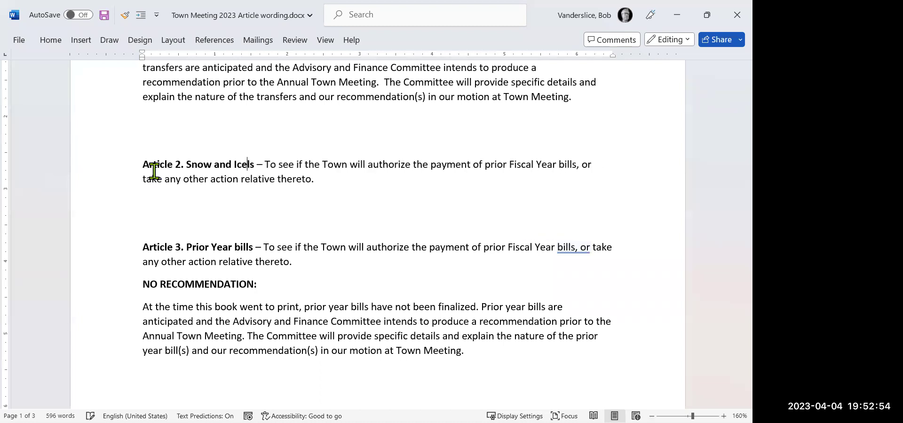
pyautogui.press('Delete')
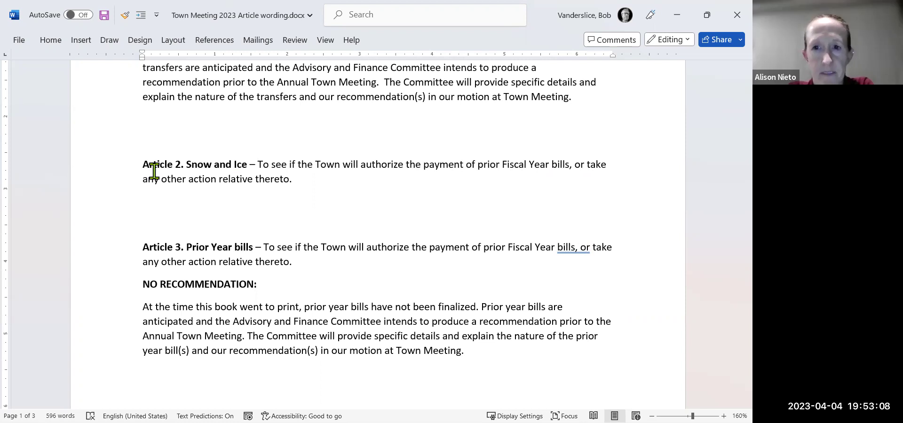
pyautogui.hotkey('shift', 'Down')
pyautogui.hotkey('shift', 'Down')
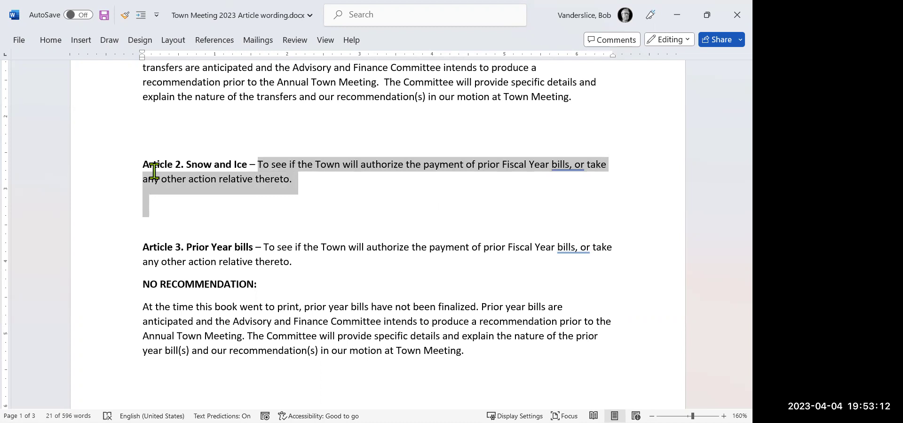
# Delete Article 2's copied body text and paste Article 3's 'NO RECOMMENDATION:' line beneath its heading.
pyautogui.press('Delete')
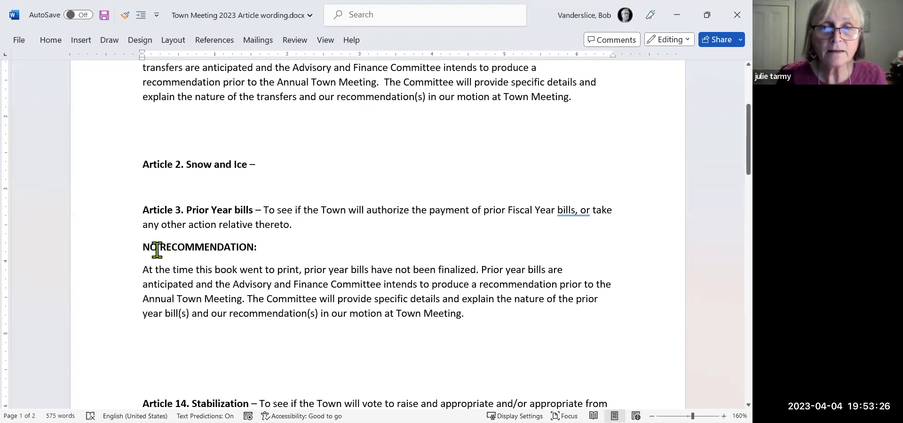
pyautogui.moveTo(142, 247); pyautogui.dragTo(261, 247)
pyautogui.hotkey('ctrl', 'c')
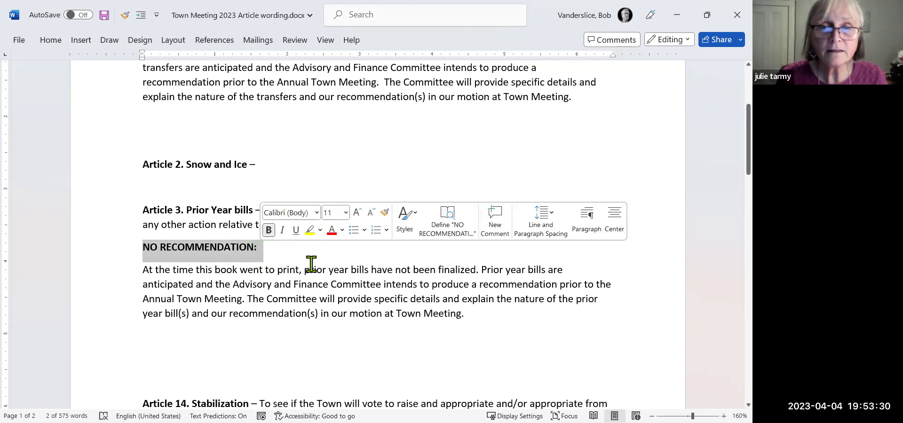
pyautogui.click(147, 186)
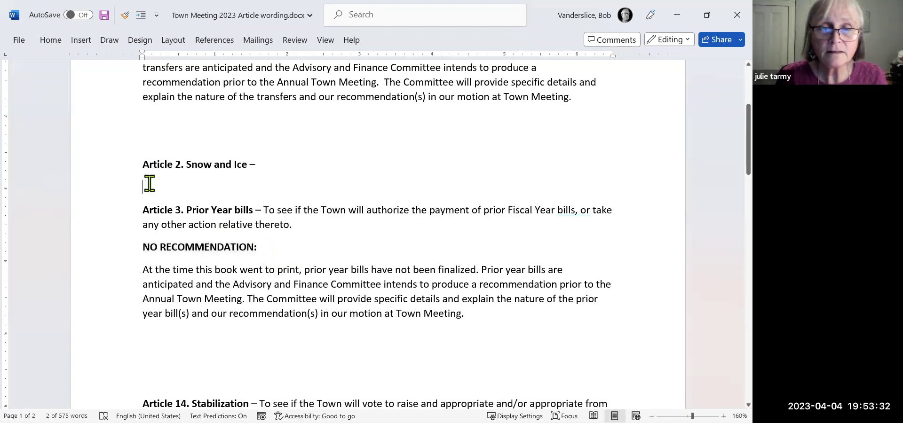
pyautogui.hotkey('ctrl', 'v')
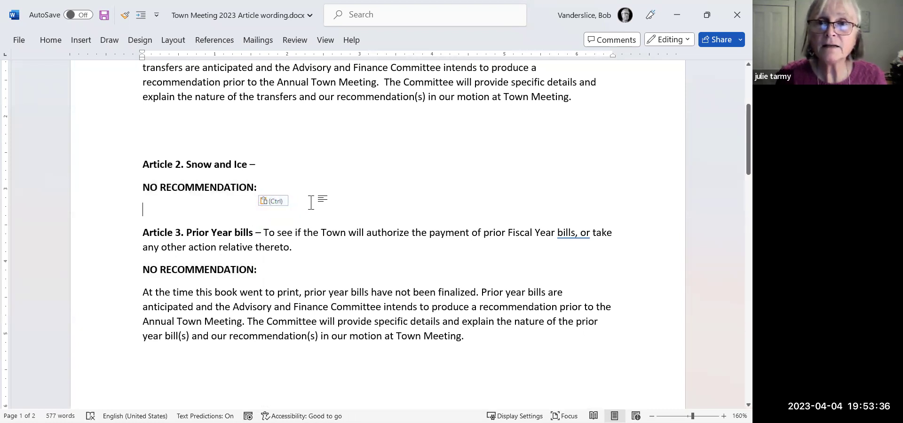
pyautogui.press('Return')
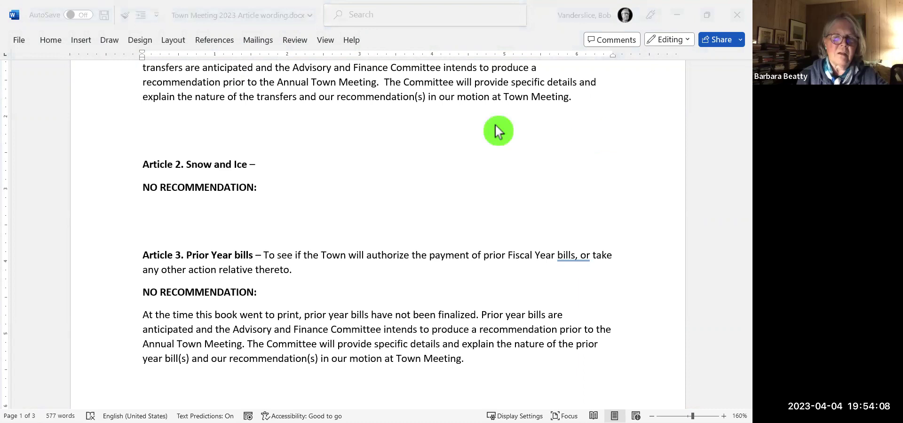
# Paste the ARTICLE 2 snow and ice warrant text and erase the speaker note from the heading.
pyautogui.click(269, 165)
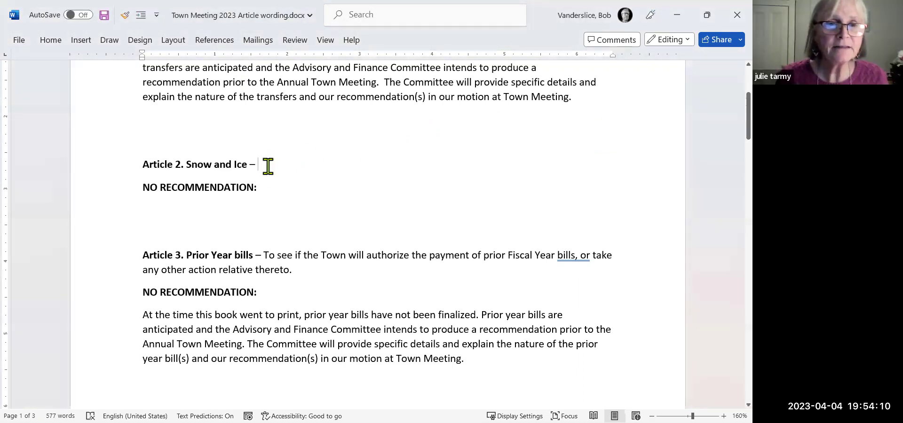
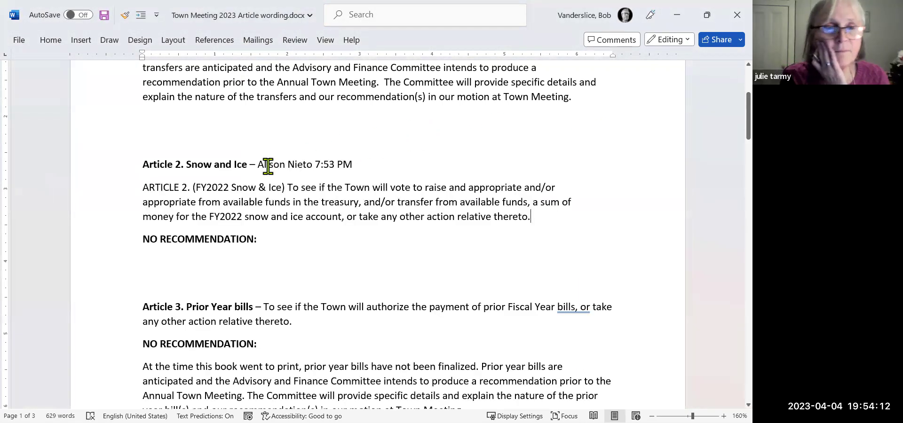
pyautogui.click(361, 163)
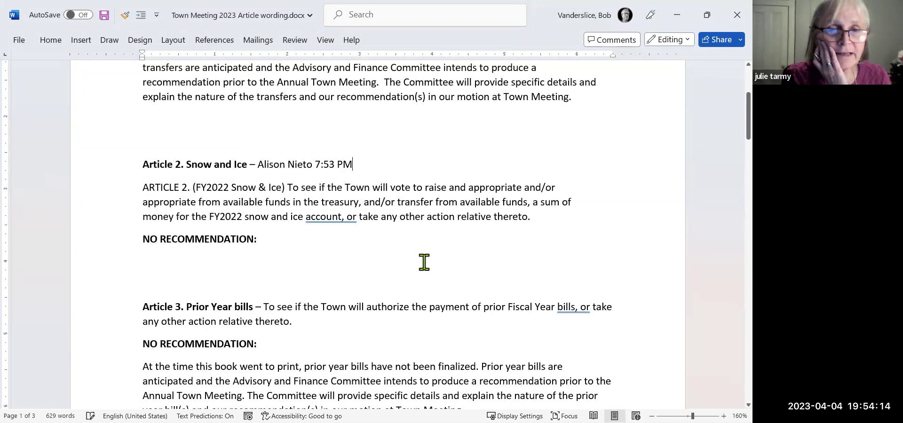
pyautogui.press('BackSpace')
pyautogui.press('BackSpace')
pyautogui.press('BackSpace')
pyautogui.press('BackSpace')
pyautogui.press('BackSpace')
pyautogui.press('BackSpace')
pyautogui.press('BackSpace')
pyautogui.press('BackSpace')
pyautogui.press('BackSpace')
pyautogui.press('BackSpace')
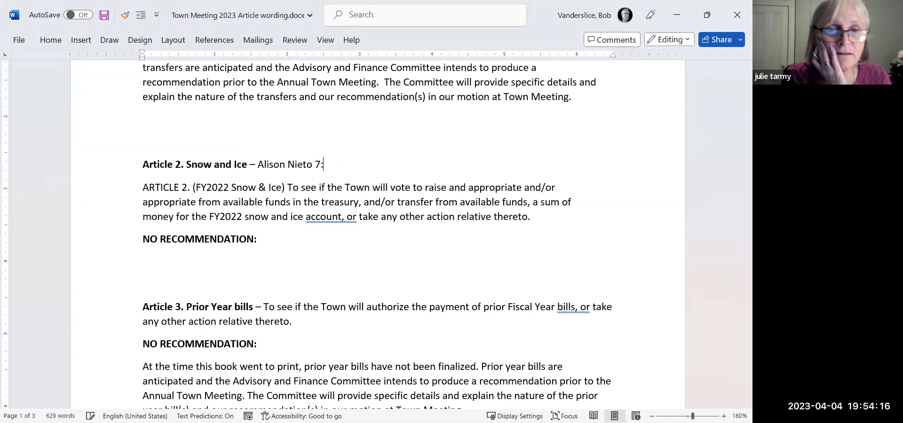
pyautogui.press('BackSpace')
pyautogui.press('BackSpace')
pyautogui.press('BackSpace')
pyautogui.press('BackSpace')
pyautogui.press('BackSpace')
pyautogui.press('BackSpace')
pyautogui.press('BackSpace')
pyautogui.press('BackSpace')
pyautogui.press('BackSpace')
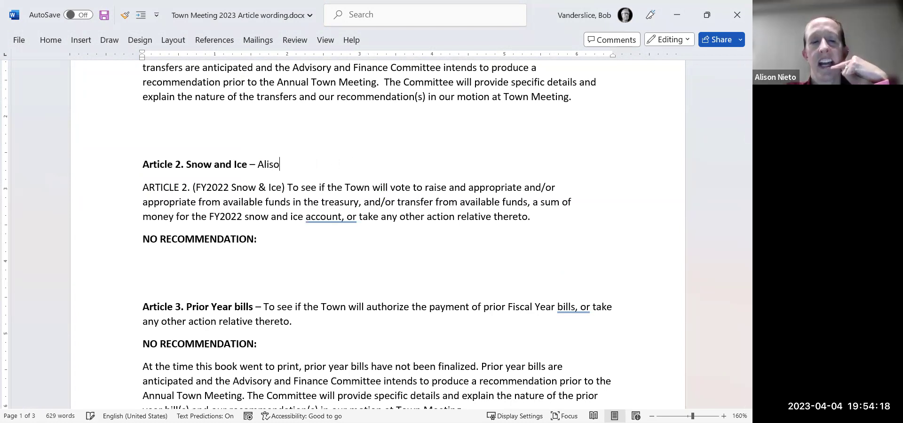
pyautogui.press('BackSpace')
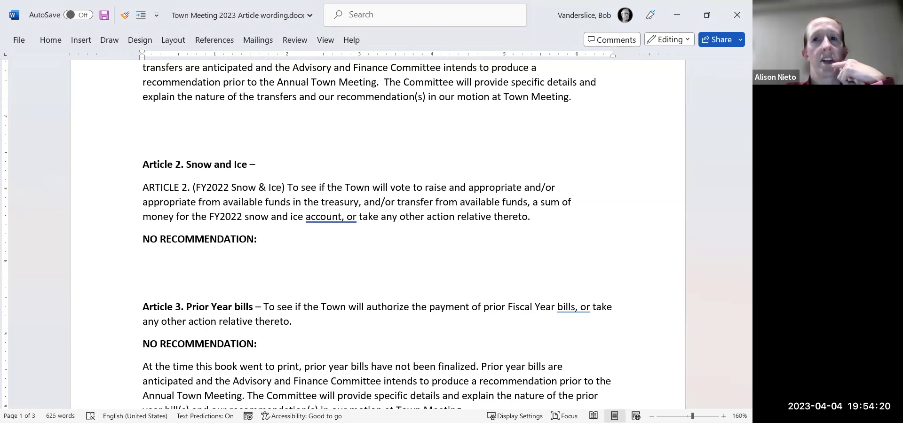
# Join the warrant paragraph onto the Snow and Ice heading, removing the ARTICLE prefix and old label.
pyautogui.press('Delete')
pyautogui.press('Delete')
pyautogui.press('Delete')
pyautogui.press('Delete')
pyautogui.press('Delete')
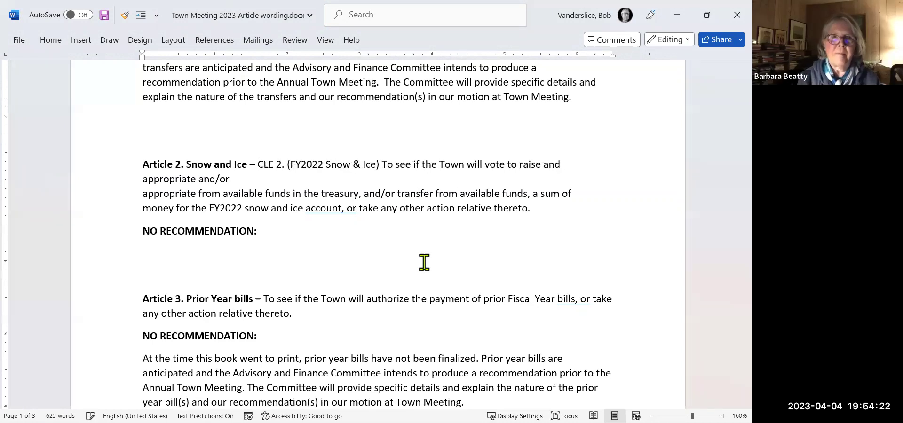
pyautogui.press('Delete')
pyautogui.press('Delete')
pyautogui.press('Delete')
pyautogui.press('Delete')
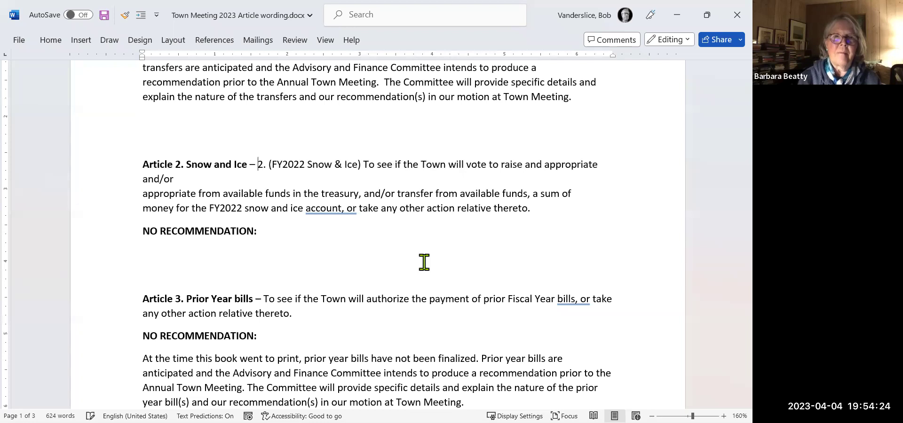
pyautogui.press('Delete')
pyautogui.press('Delete')
pyautogui.press('Delete')
pyautogui.press('Delete')
pyautogui.press('Delete')
pyautogui.press('Delete')
pyautogui.press('Delete')
pyautogui.press('Delete')
pyautogui.press('Delete')
pyautogui.press('Delete')
pyautogui.press('Delete')
pyautogui.press('Delete')
pyautogui.press('Delete')
pyautogui.press('Delete')
pyautogui.press('Delete')
pyautogui.press('Delete')
pyautogui.press('Delete')
pyautogui.press('Delete')
pyautogui.press('Delete')
pyautogui.press('Delete')
pyautogui.press('Delete')
pyautogui.press('Delete')
pyautogui.press('Delete')
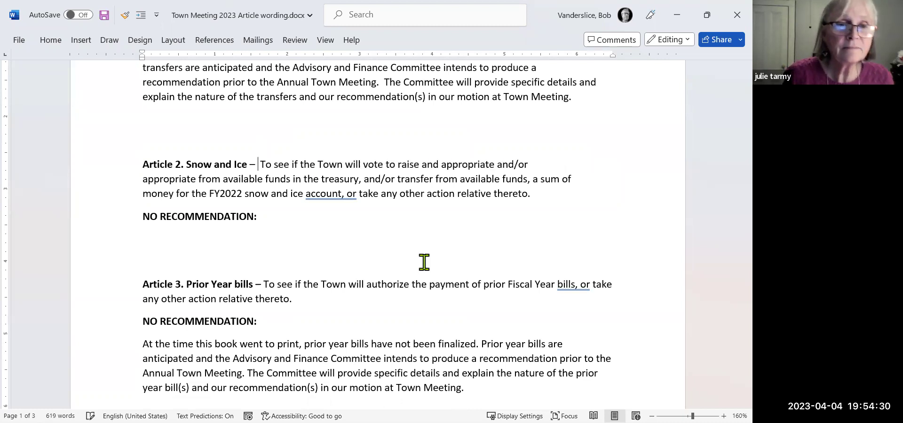
pyautogui.press('Delete')
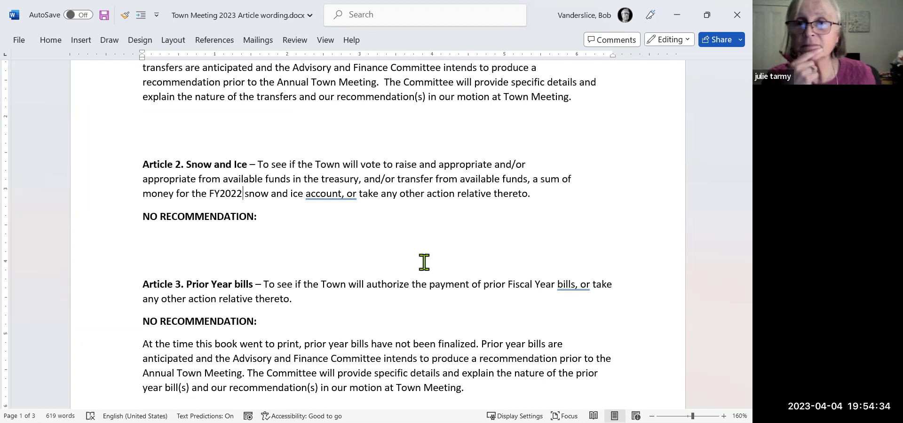
# Change FY2022 to FY2023 and add an empty line under NO RECOMMENDATION:.
pyautogui.press('BackSpace')
pyautogui.write('3')
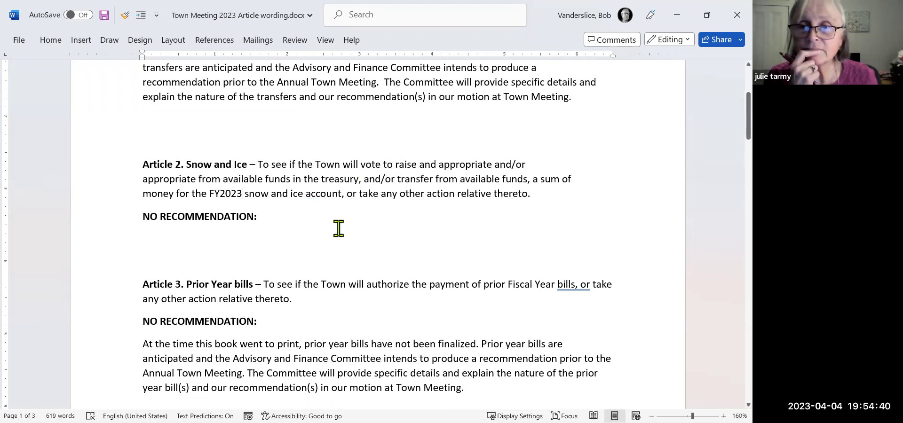
pyautogui.click(275, 221)
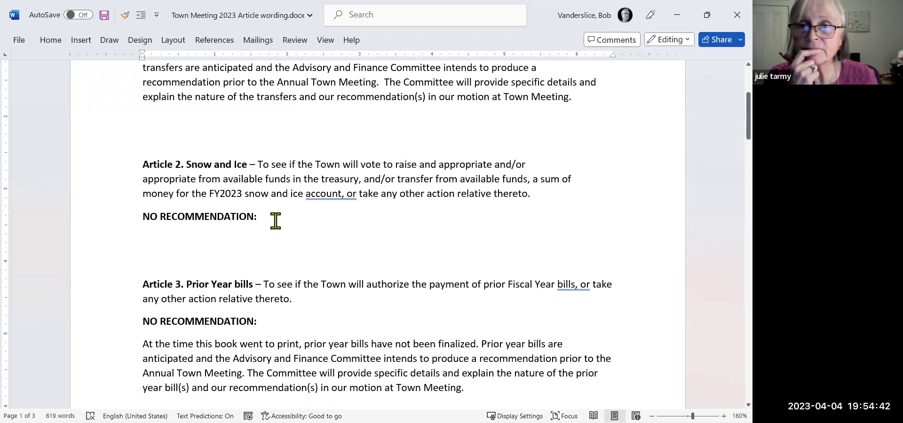
pyautogui.press('Return')
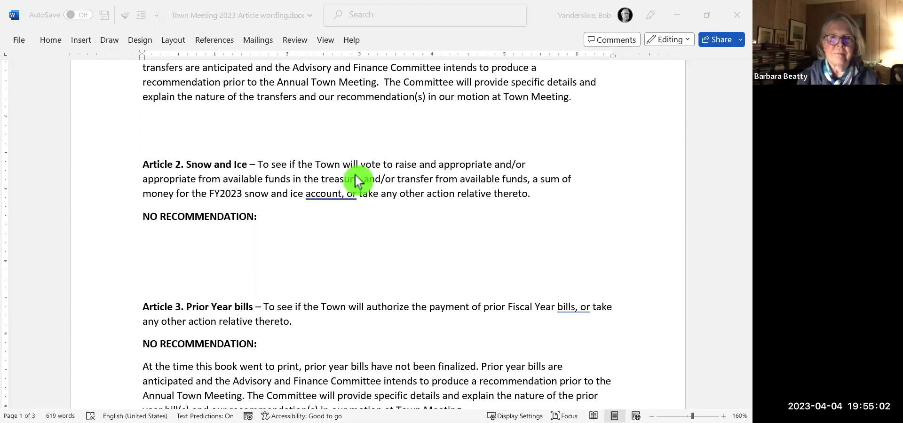
# Paste the snow and ice recommendation paragraph and make it regular weight with Format Painter.
pyautogui.click(145, 239)
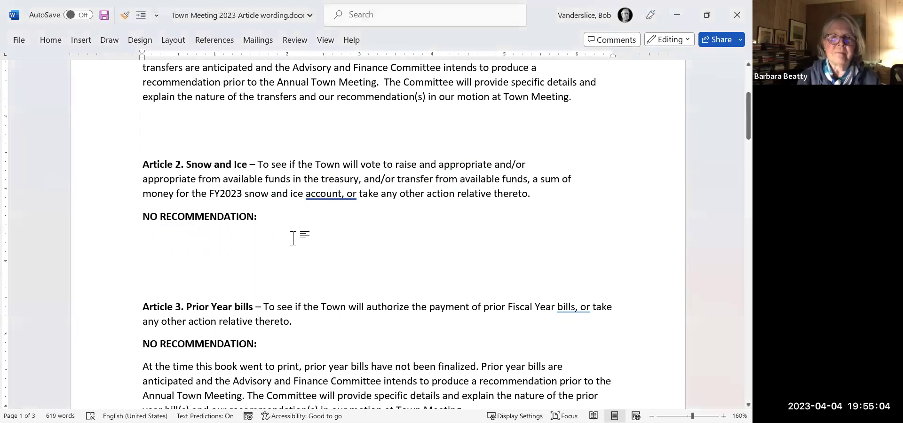
pyautogui.write('Each year, the Town appropriates a sum for snow and ice removal. Under Massachusetts State Law, we are allowed to overspend this budget. In FY2023, we are appropriating $30,000.00, compared to an actual expense of $183,486.91 in FY2021. Funds required to cover the deficit in this account come from available sources, not from anticipated revenue.')
pyautogui.moveTo(361, 165); pyautogui.dragTo(397, 178)
pyautogui.click(126, 16)
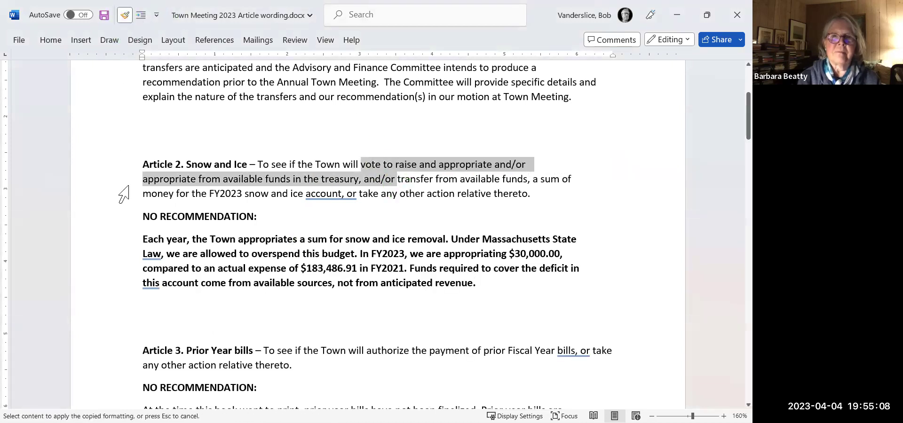
pyautogui.moveTo(475, 281)
pyautogui.mouseDown()
pyautogui.moveTo(258, 242)
pyautogui.moveTo(143, 239)
pyautogui.moveTo(147, 249)
pyautogui.mouseUp()
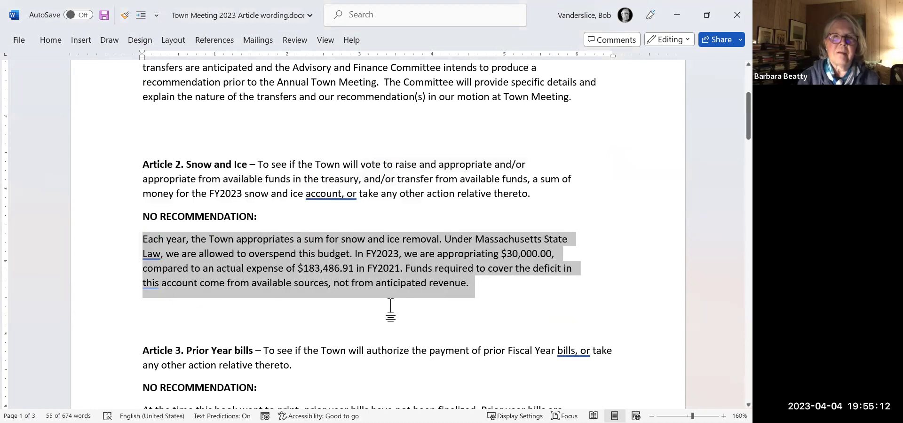
pyautogui.click(514, 304)
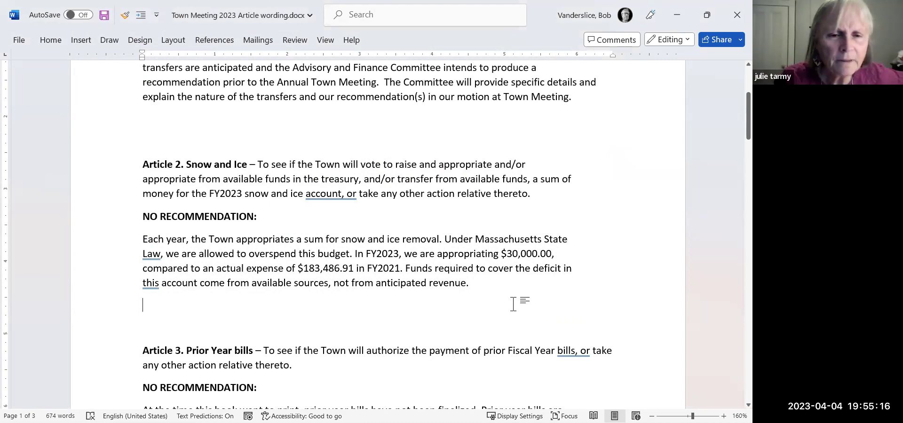
# Update the paragraph's years from FY2023 to FY2024 and FY2021 to FY2022.
pyautogui.click(400, 254)
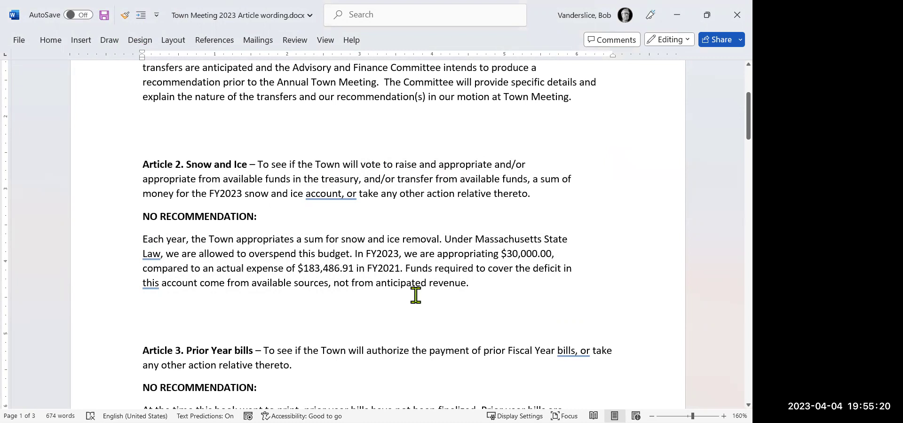
pyautogui.press('BackSpace')
pyautogui.write('4')
pyautogui.press('Down')
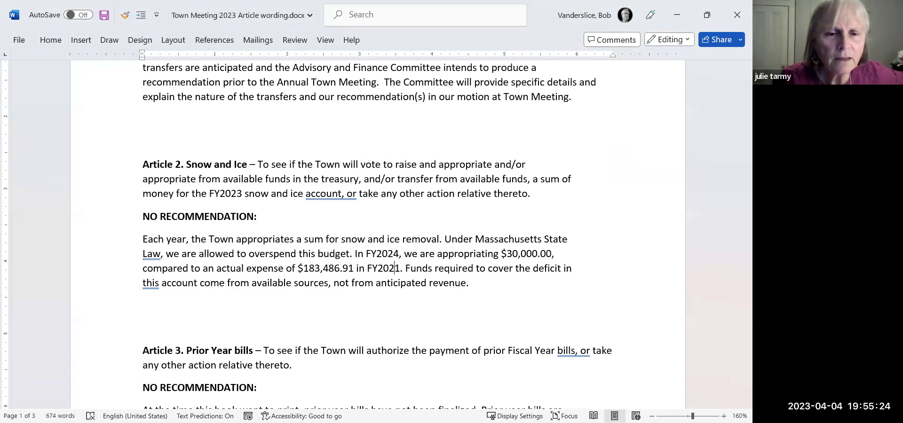
pyautogui.press('BackSpace')
pyautogui.write('2')
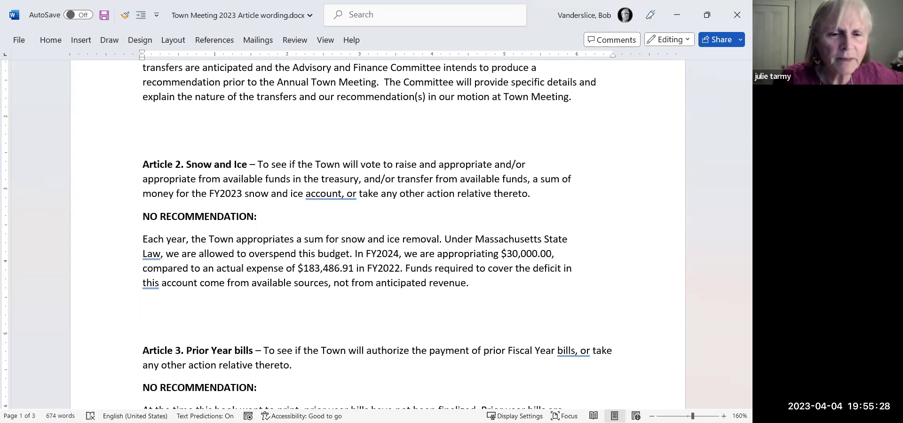
pyautogui.click(365, 268)
pyautogui.click(353, 268)
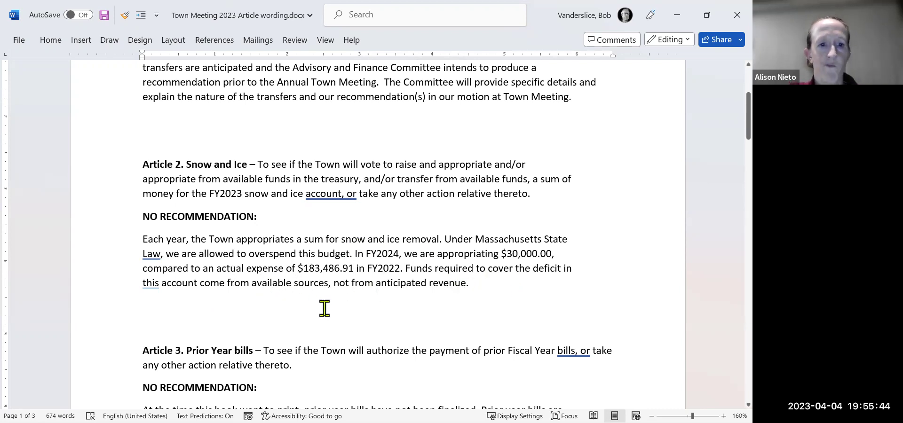
pyautogui.click(312, 367)
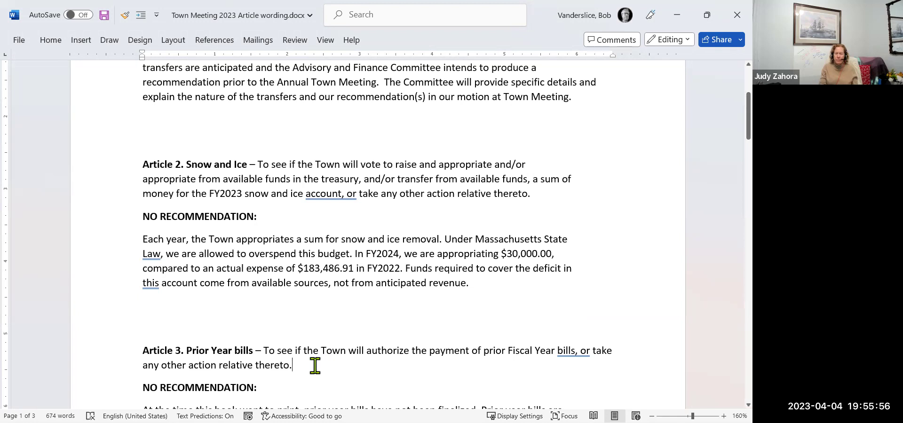
pyautogui.press('Down')
pyautogui.press('Down')
pyautogui.press('Down')
pyautogui.press('Down')
pyautogui.press('Down')
pyautogui.press('Down')
pyautogui.press('Down')
pyautogui.press('Down')
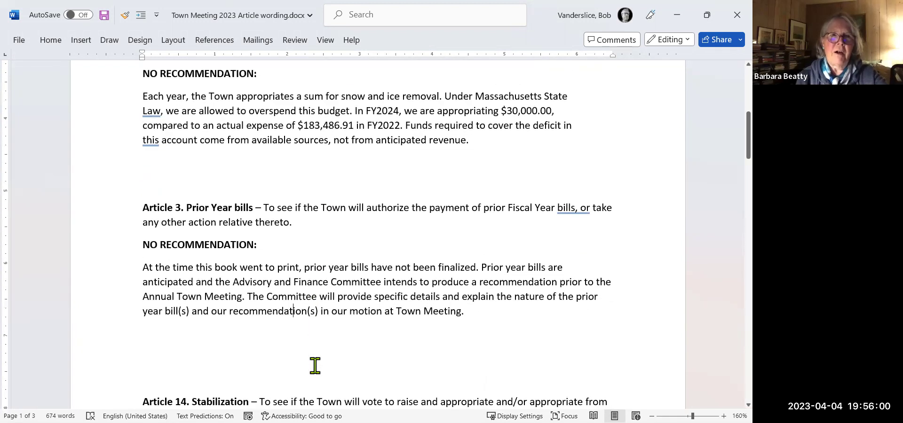
pyautogui.press('Up')
pyautogui.press('Up')
pyautogui.press('Up')
pyautogui.press('Up')
pyautogui.press('Up')
pyautogui.press('Up')
pyautogui.press('Up')
pyautogui.press('Down')
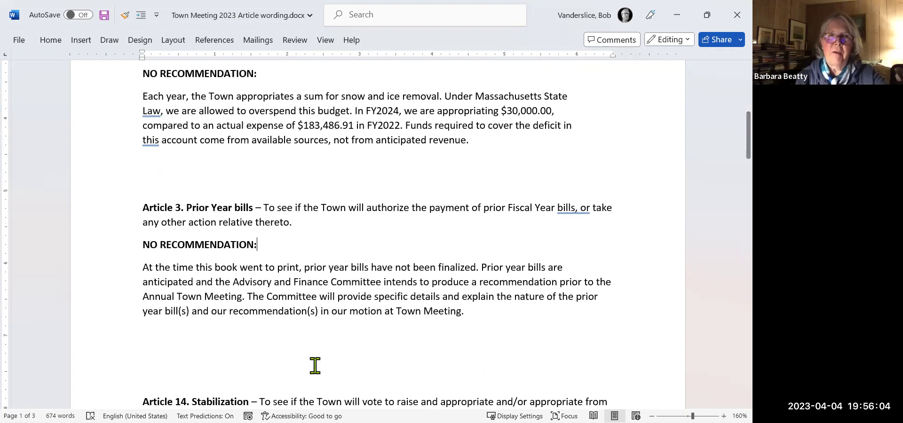
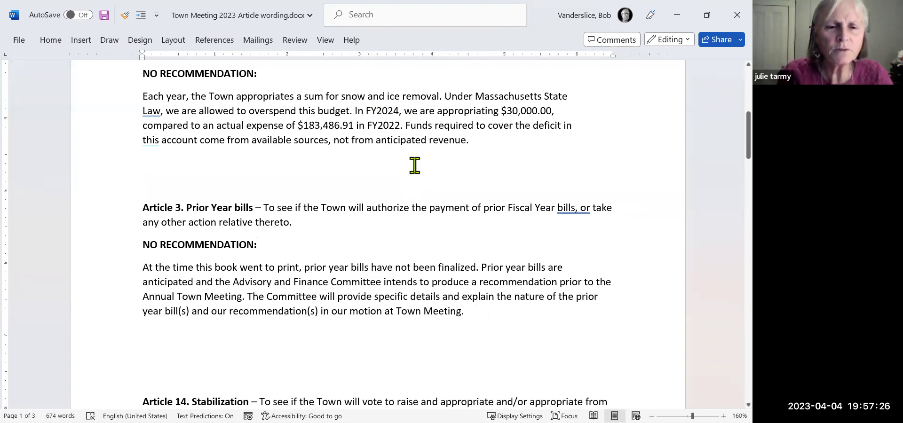
# Correct the FY2022 snow and ice actual expense from $183,486.91 to $179,182.49.
pyautogui.click(402, 125)
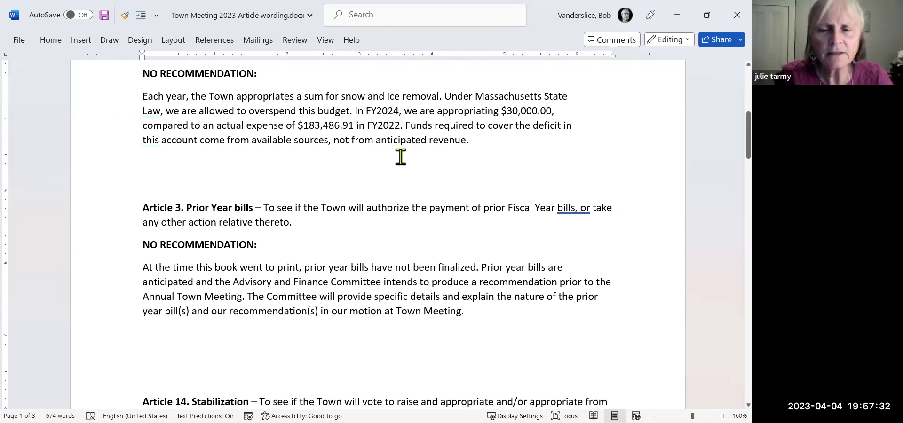
pyautogui.press('BackSpace')
pyautogui.write('3')
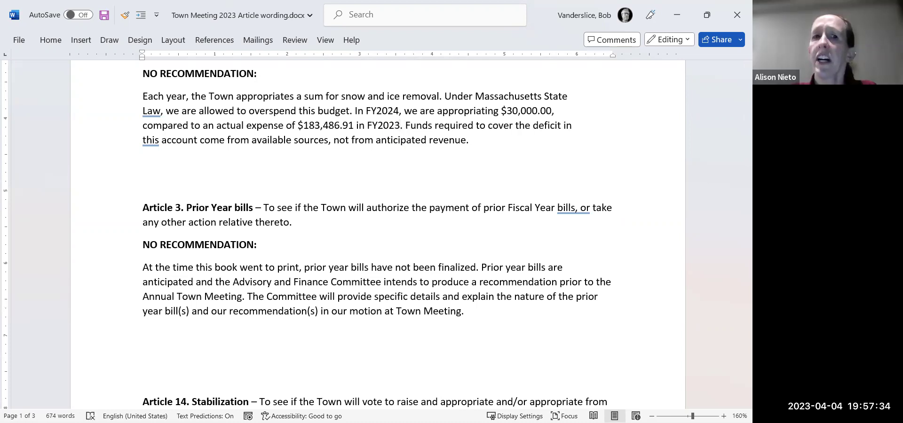
pyautogui.press('BackSpace')
pyautogui.write('2')
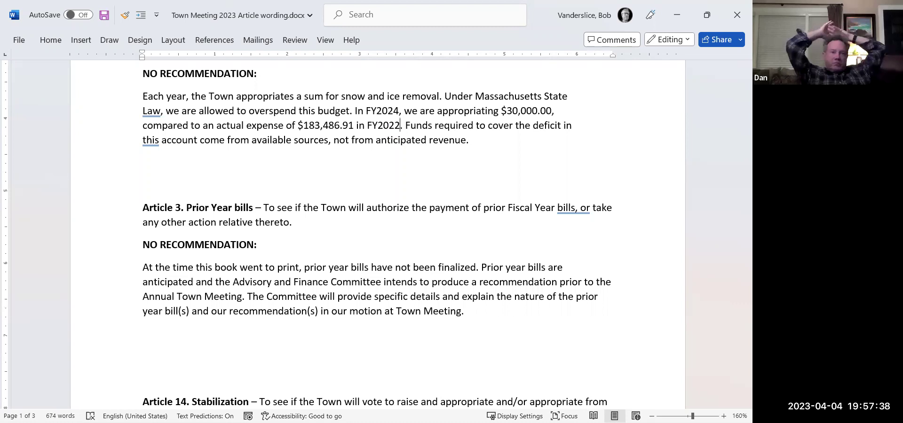
pyautogui.click(385, 125)
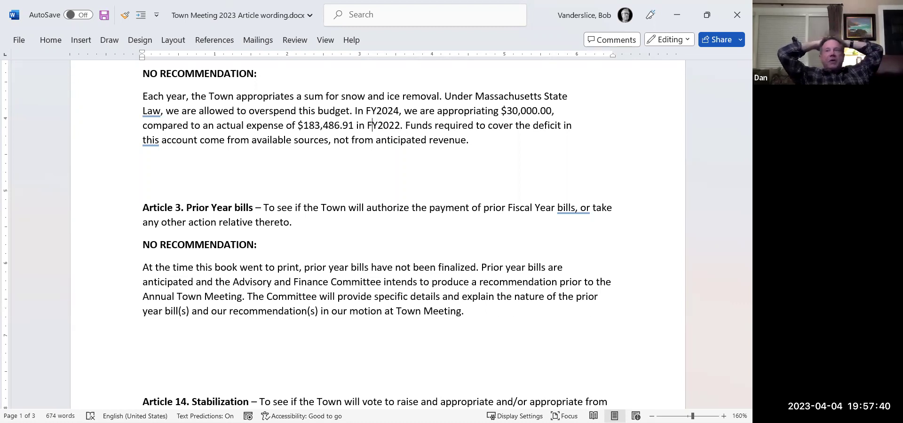
pyautogui.click(355, 125)
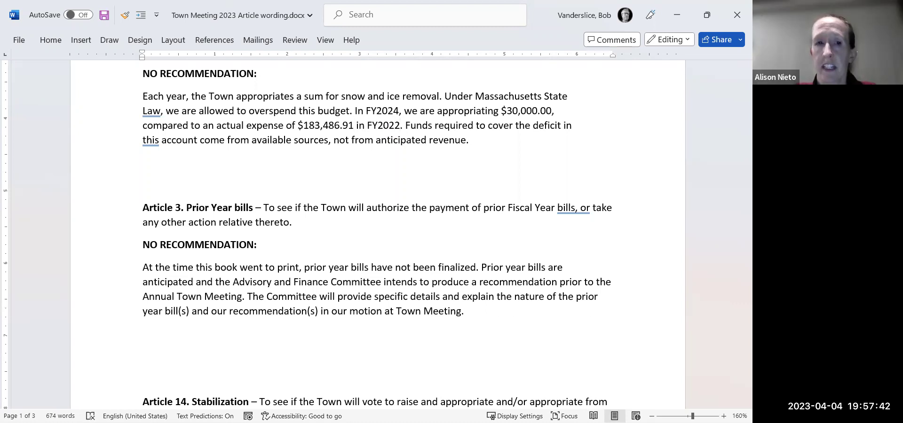
pyautogui.press('BackSpace')
pyautogui.press('BackSpace')
pyautogui.press('BackSpace')
pyautogui.press('BackSpace')
pyautogui.press('BackSpace')
pyautogui.press('BackSpace')
pyautogui.press('BackSpace')
pyautogui.press('BackSpace')
pyautogui.press('BackSpace')
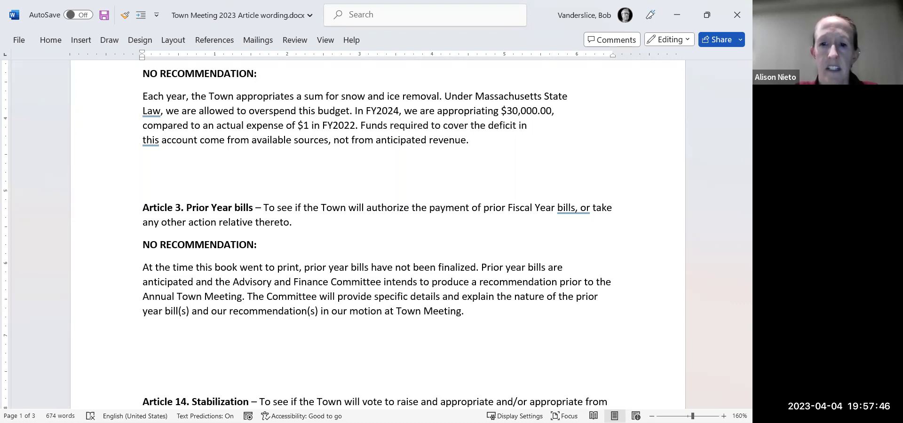
pyautogui.write('79,')
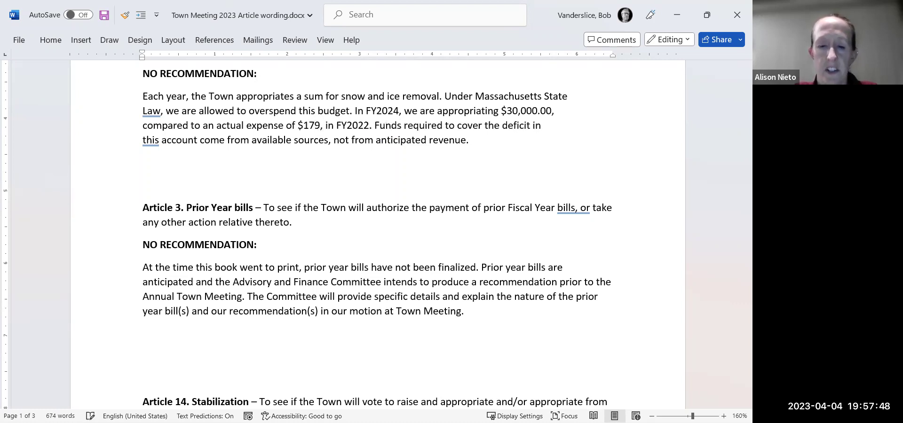
pyautogui.write('182.49')
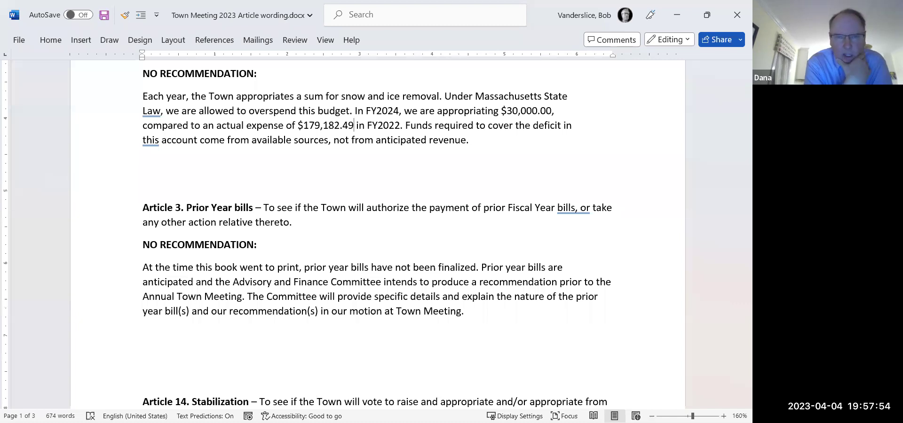
pyautogui.click(143, 184)
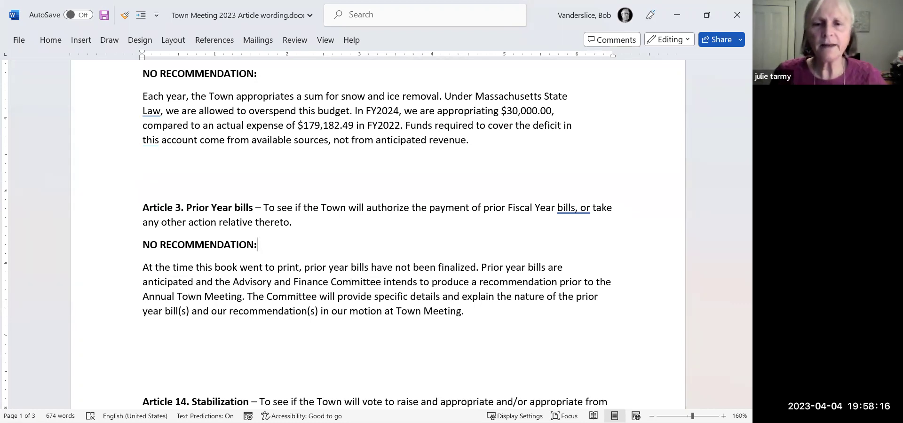
# Scroll back up to Articles 1 and 2, then minimise Word to reveal the Excel tracker.
pyautogui.scroll(4, 353, 140)
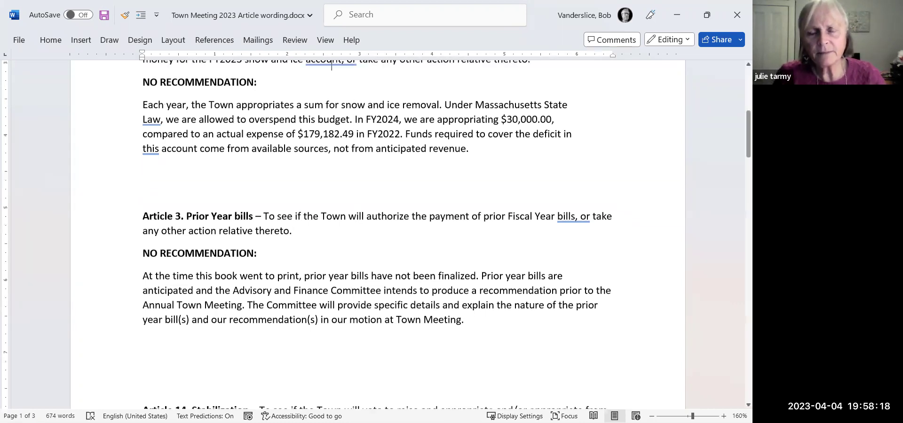
pyautogui.scroll(5, 334, 63)
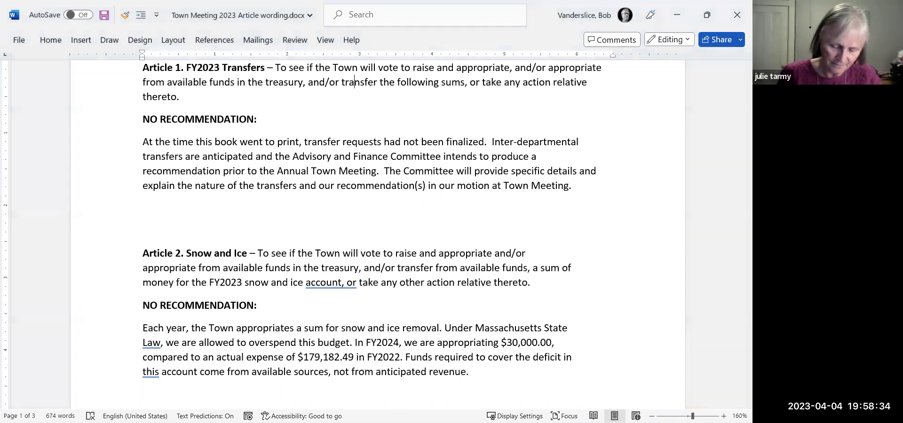
pyautogui.click(678, 16)
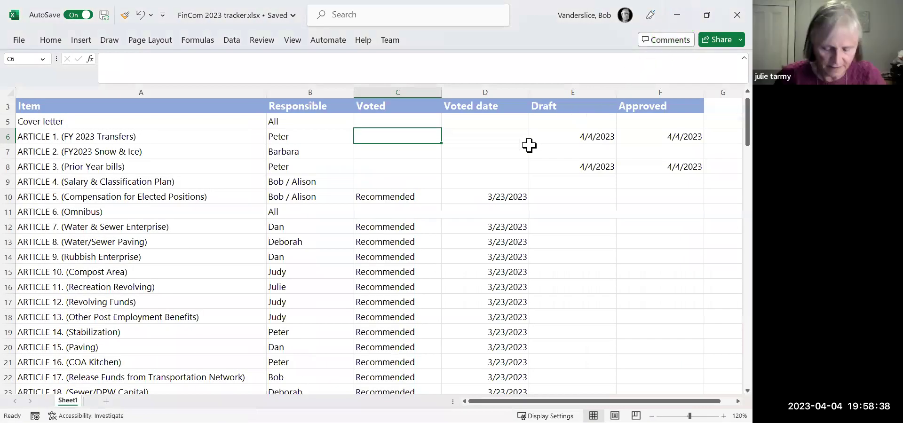
# Enter 'No recommendation' voted 4/4/2023 for Article 2.
pyautogui.click(401, 154)
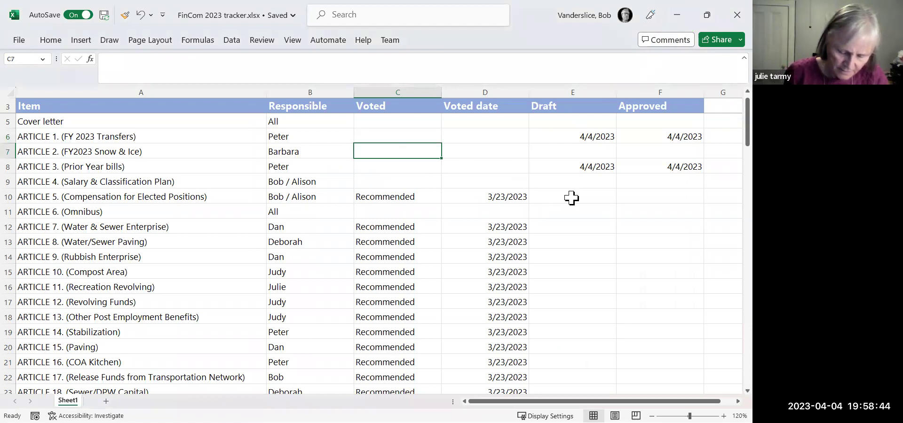
pyautogui.write('No ')
pyautogui.write('rrec')
pyautogui.press('BackSpace')
pyautogui.press('BackSpace')
pyautogui.write('emm')
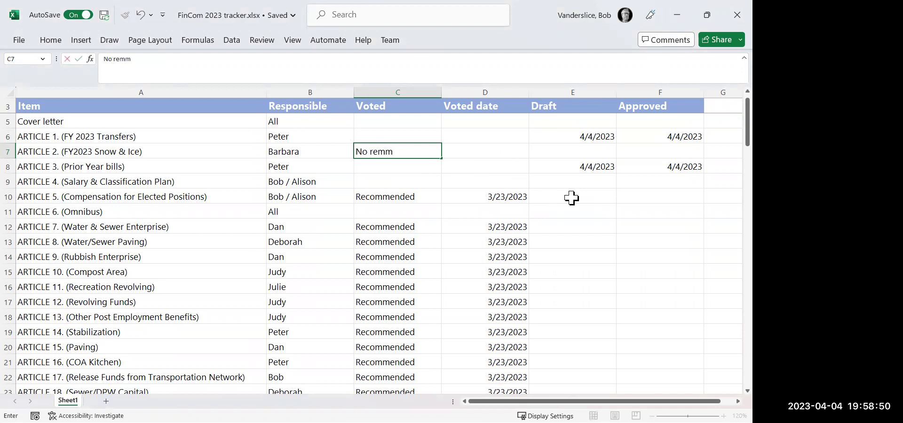
pyautogui.press('BackSpace')
pyautogui.press('BackSpace')
pyautogui.press('BackSpace')
pyautogui.write('ecommendation')
pyautogui.press('Tab')
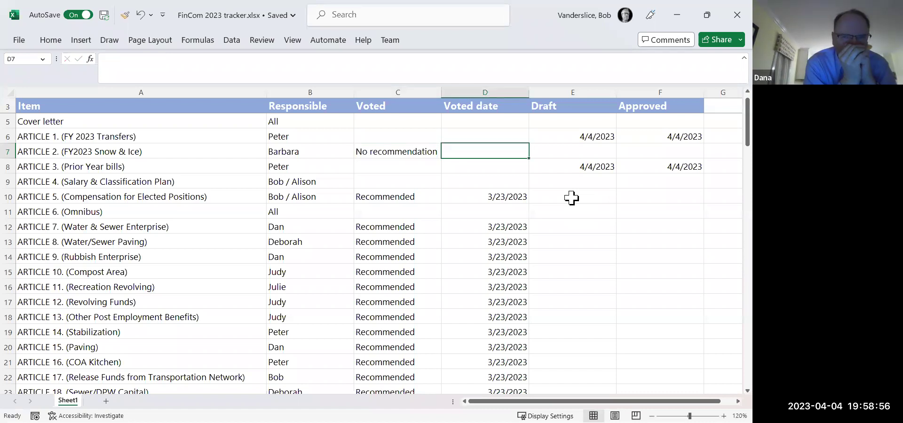
pyautogui.write('4/4/2023')
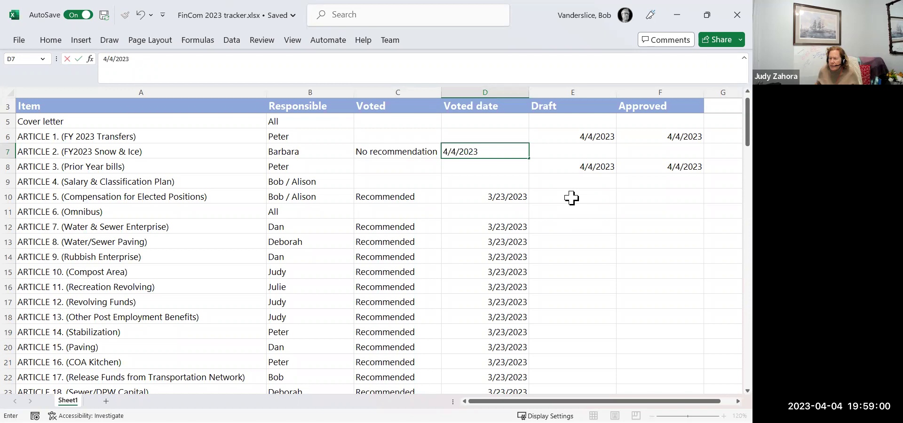
pyautogui.press('Return')
# Copy Article 2's 'No recommendation' and 4/4/2023 vote into Article 1's row.
pyautogui.press('Up')
pyautogui.press('Up')
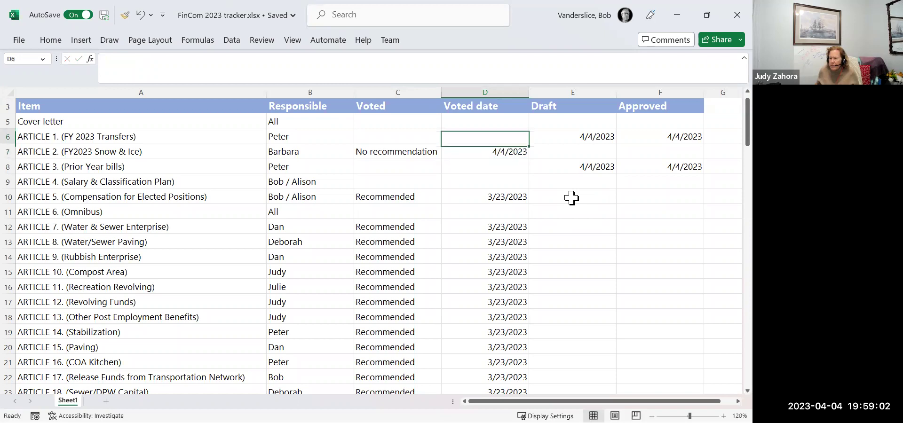
pyautogui.press('Left')
pyautogui.press('Down')
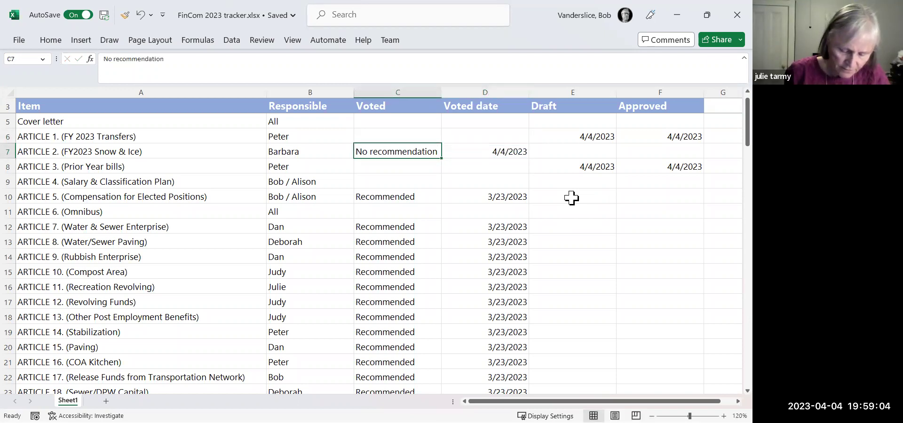
pyautogui.hotkey('shift', 'Right')
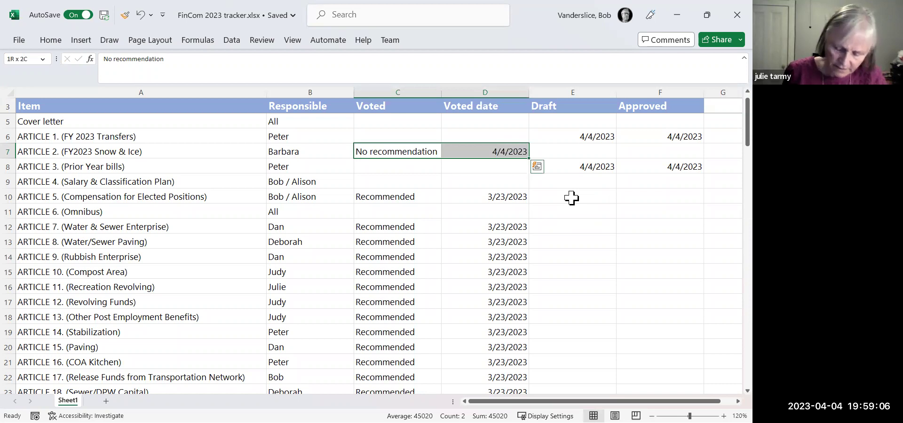
pyautogui.hotkey('ctrl', 'c')
pyautogui.press('Up')
pyautogui.hotkey('ctrl', 'v')
# Copy Article 1's 4/4/2023 Draft and Approved dates into Article 2's row.
pyautogui.press('Down')
pyautogui.press('Right')
pyautogui.press('Right')
pyautogui.press('Right')
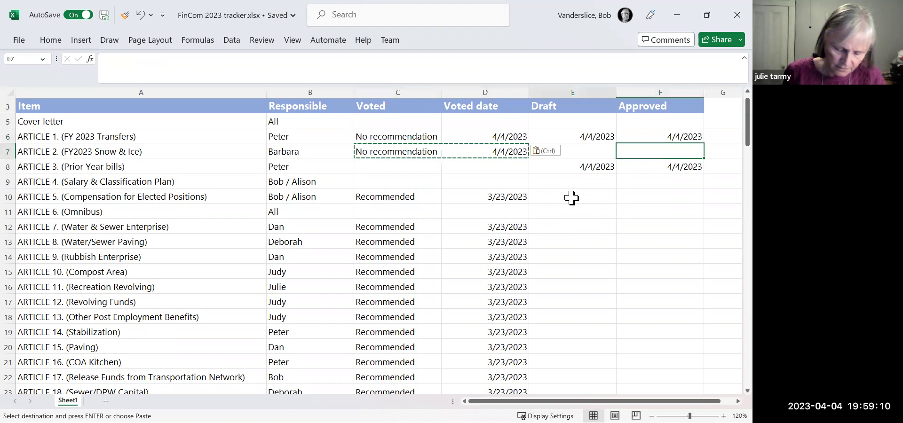
pyautogui.press('Left')
pyautogui.press('Up')
pyautogui.hotkey('shift', 'Right')
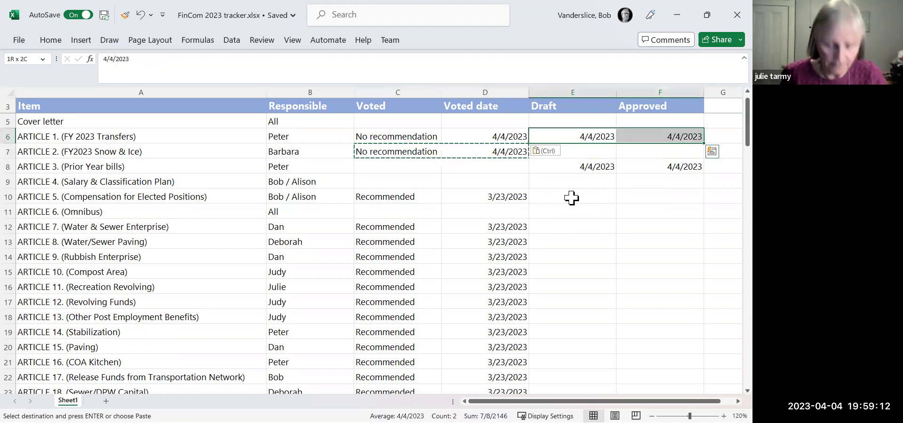
pyautogui.hotkey('ctrl', 'c')
pyautogui.press('Down')
pyautogui.hotkey('ctrl', 'v')
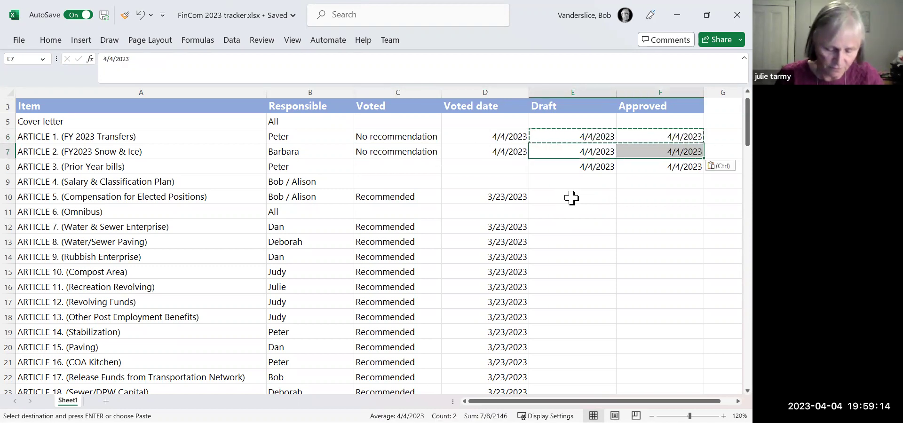
pyautogui.press('Down')
pyautogui.press('Left')
pyautogui.press('Left')
pyautogui.press('Left')
pyautogui.press('Right')
pyautogui.press('Right')
pyautogui.press('Right')
pyautogui.press('Right')
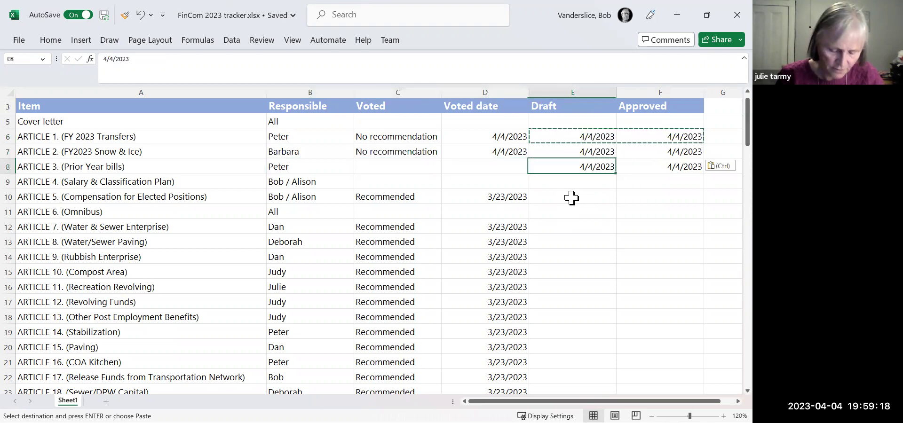
# Check the Voted and Draft cells for Articles 1–3, then return to the Word article wording document.
pyautogui.press('Left')
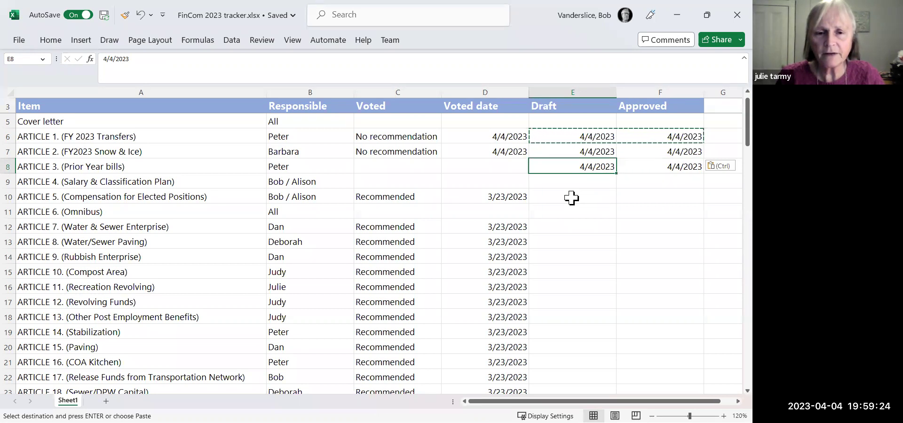
pyautogui.press('Left')
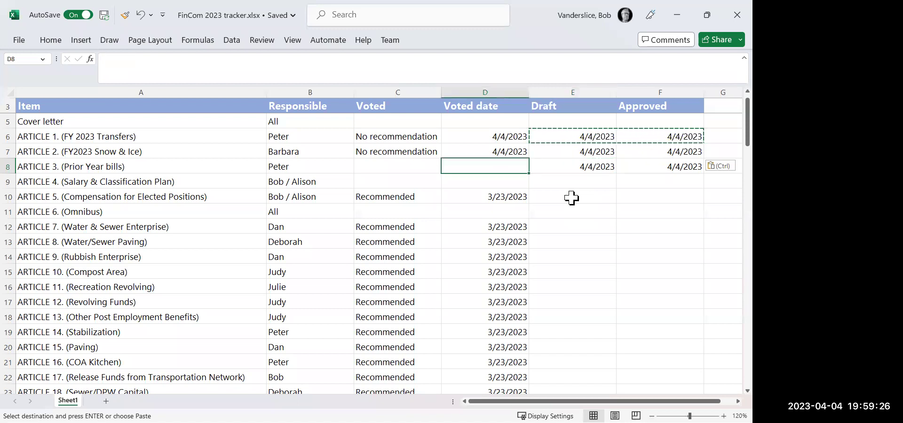
pyautogui.press('Left')
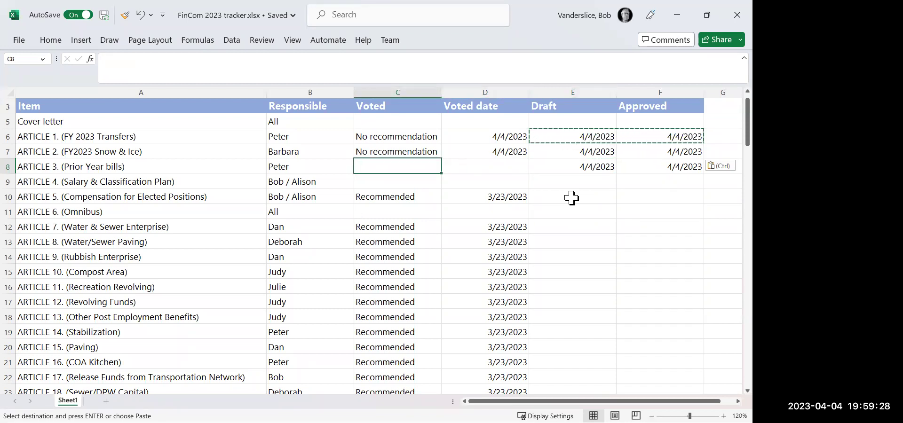
pyautogui.press('Up')
pyautogui.press('Up')
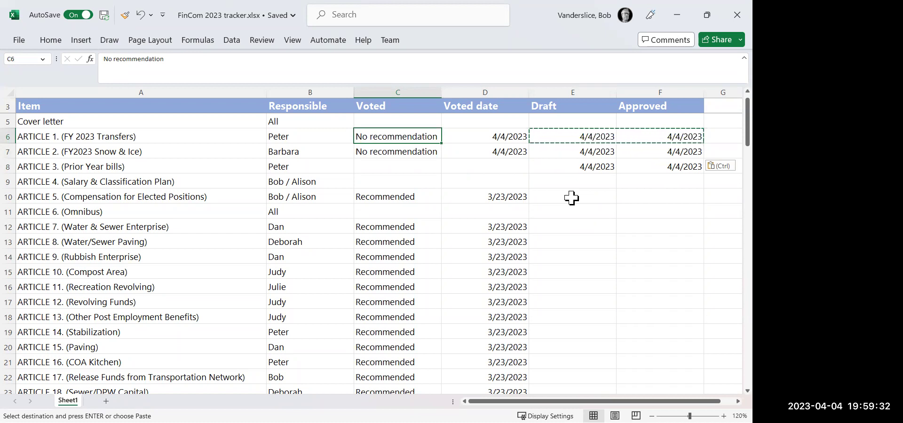
pyautogui.press('Down')
pyautogui.press('Down')
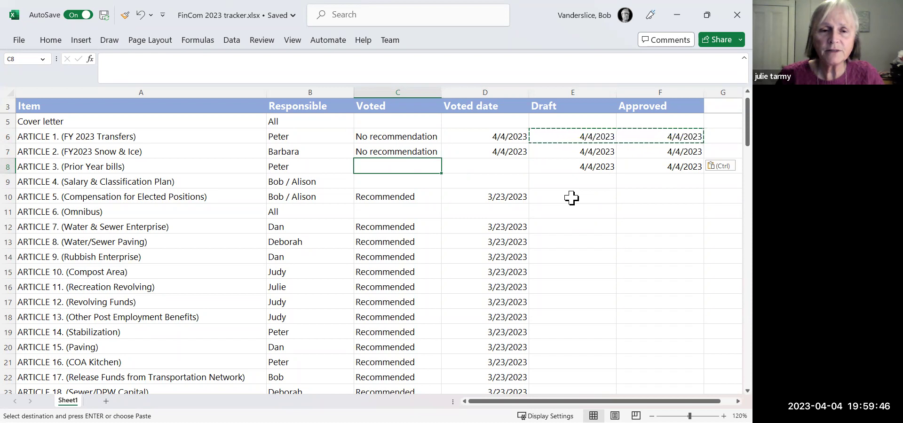
pyautogui.press('Up')
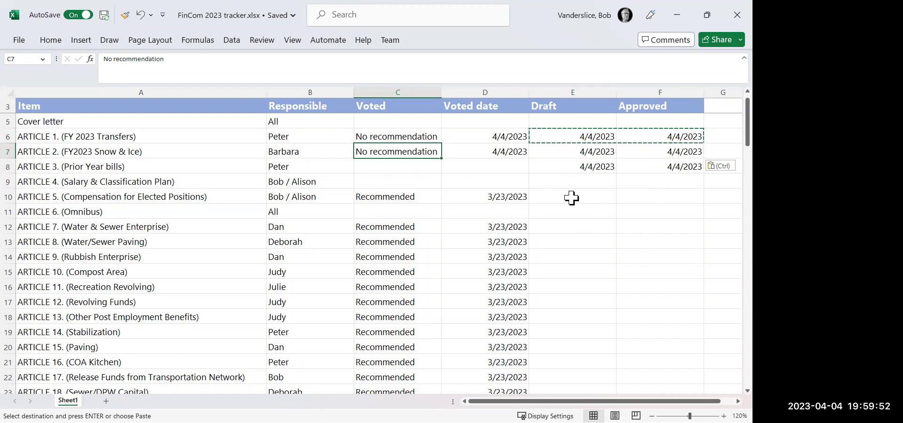
pyautogui.press('Up')
pyautogui.press('Down')
pyautogui.press('Down')
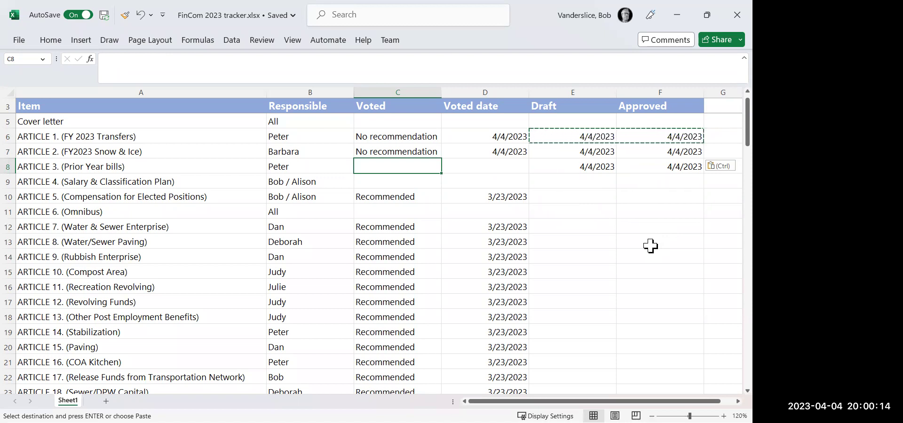
pyautogui.click(587, 151)
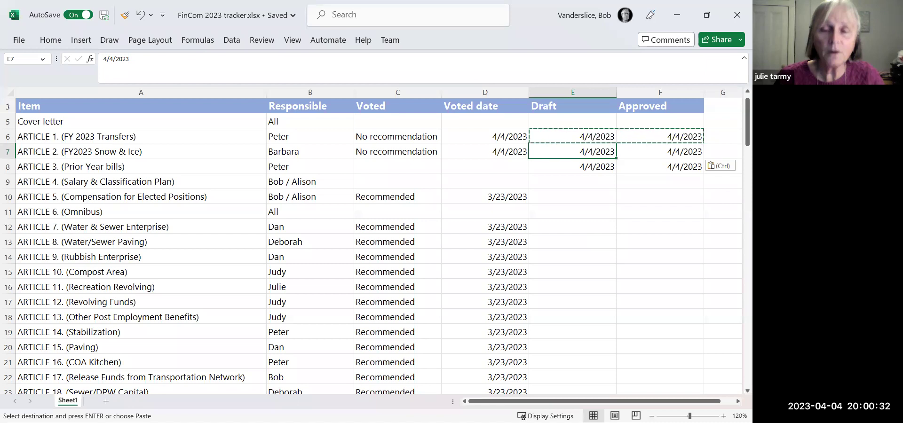
pyautogui.hotkey('alt', 'Tab')
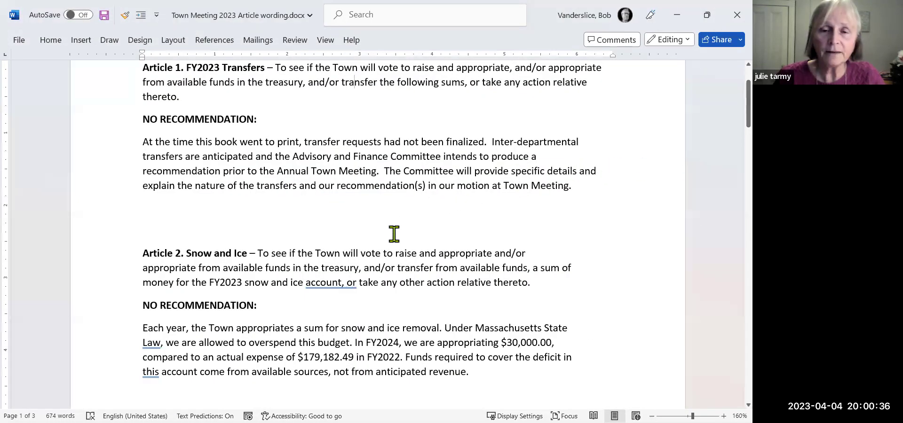
# Select the Article 2 explanation paragraph and scroll down to Article 3, Prior Year bills.
pyautogui.click(476, 369)
pyautogui.moveTo(440, 365); pyautogui.dragTo(156, 333)
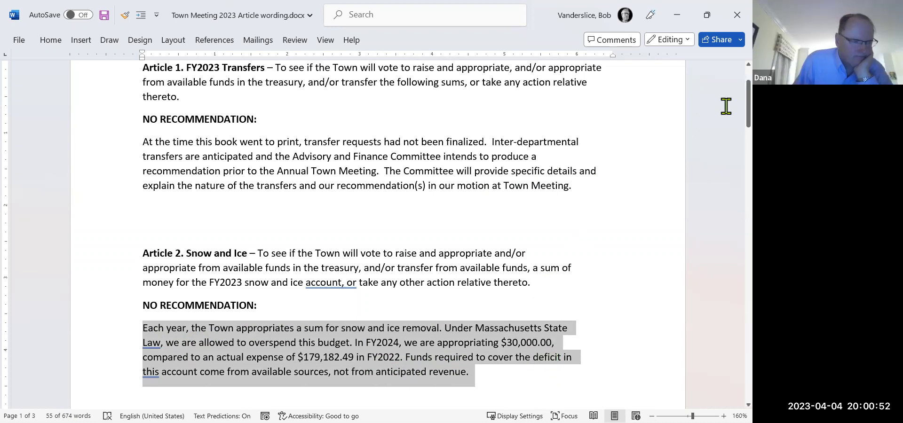
pyautogui.scroll(-2, 735, 99)
pyautogui.scroll(-3, 734, 103)
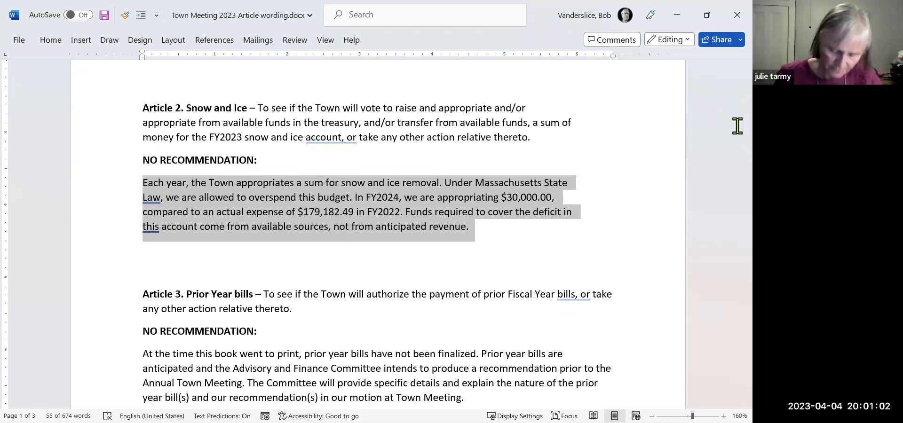
pyautogui.moveTo(736, 124); pyautogui.dragTo(736, 149)
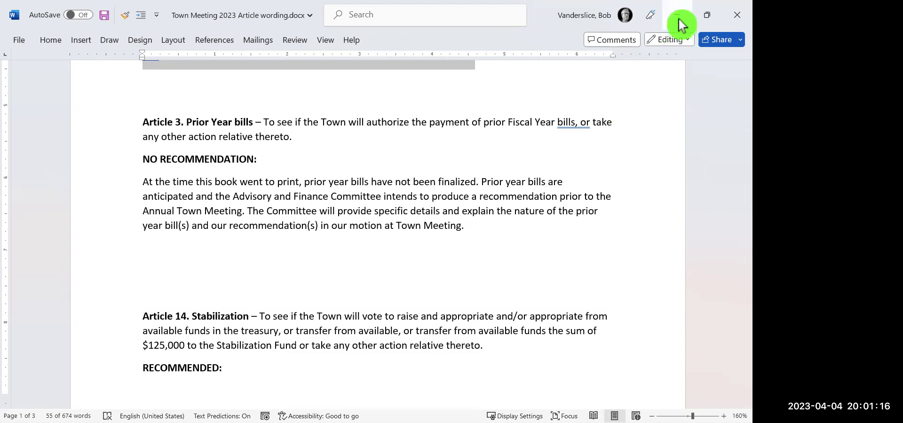
pyautogui.click(485, 226)
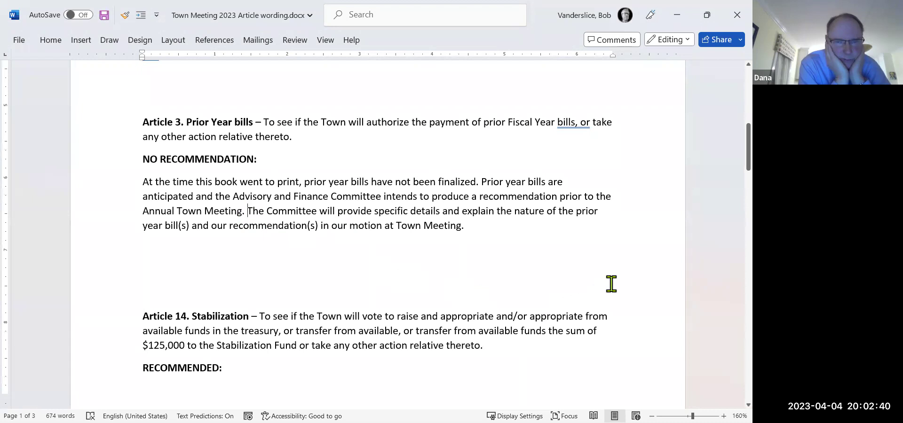
# Type a sentence saying the Town Accountant does not anticipate any prior years bills, then delete it.
pyautogui.write('T')
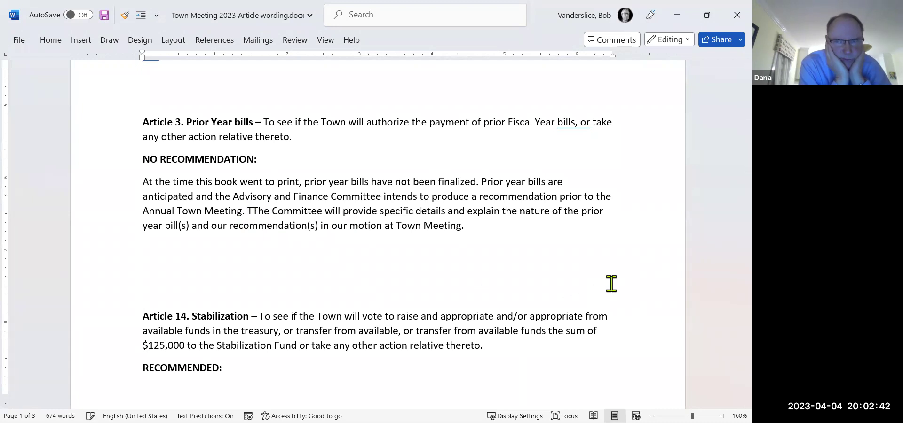
pyautogui.write('he ')
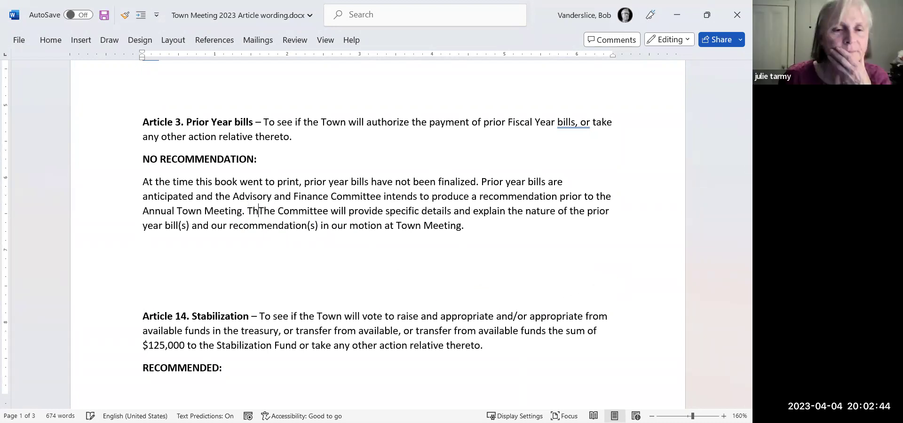
pyautogui.write('Town Accountant does not anticp')
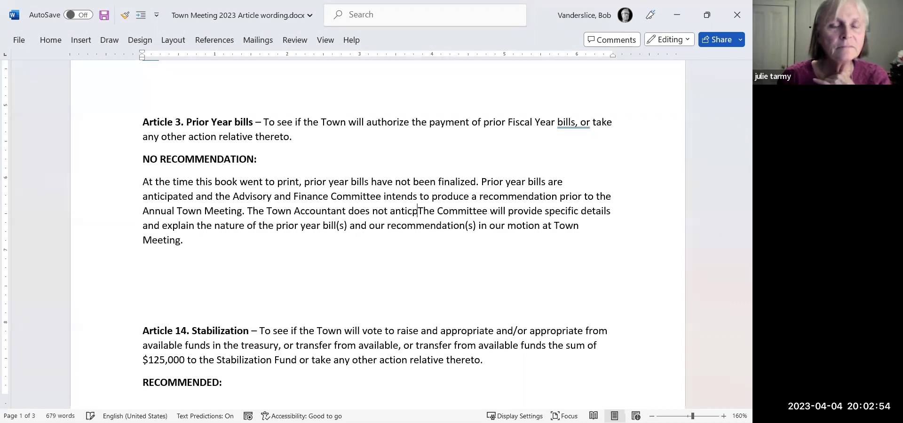
pyautogui.press('BackSpace')
pyautogui.write('ipate')
pyautogui.press('Delete')
pyautogui.write('any prior years bill')
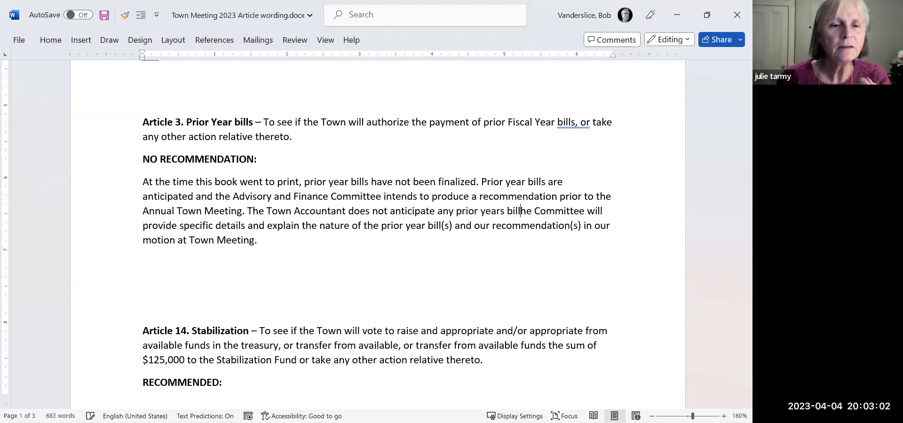
pyautogui.write('s')
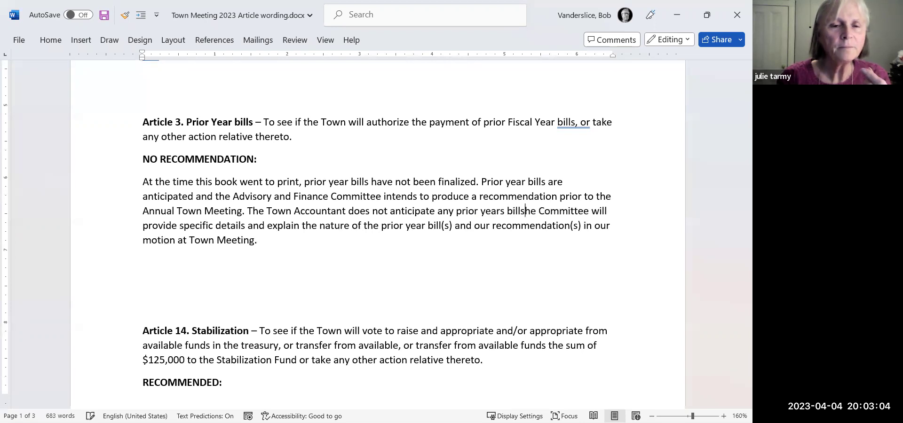
pyautogui.write('.')
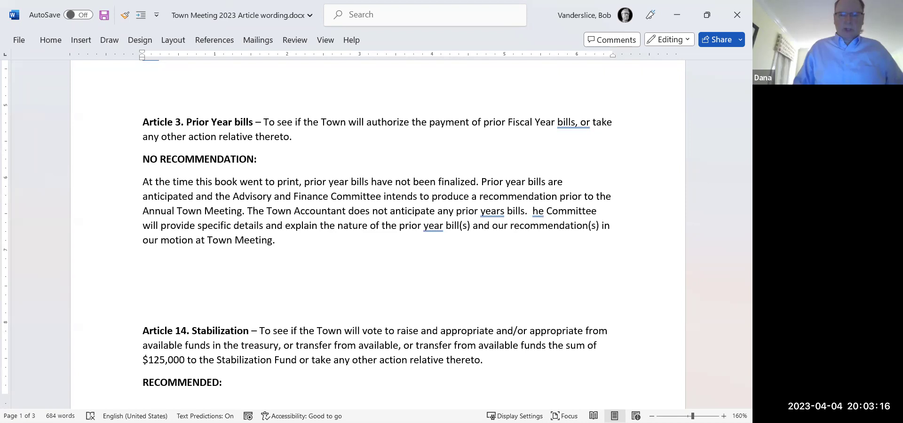
pyautogui.press('BackSpace')
pyautogui.press('BackSpace')
pyautogui.press('BackSpace')
pyautogui.press('BackSpace')
pyautogui.press('BackSpace')
pyautogui.press('BackSpace')
pyautogui.press('BackSpace')
pyautogui.press('BackSpace')
pyautogui.press('BackSpace')
pyautogui.press('BackSpace')
pyautogui.press('BackSpace')
pyautogui.press('BackSpace')
pyautogui.press('BackSpace')
pyautogui.press('BackSpace')
pyautogui.press('BackSpace')
pyautogui.press('BackSpace')
pyautogui.press('BackSpace')
pyautogui.press('BackSpace')
pyautogui.press('BackSpace')
pyautogui.press('BackSpace')
pyautogui.press('BackSpace')
pyautogui.press('BackSpace')
pyautogui.press('BackSpace')
pyautogui.press('BackSpace')
pyautogui.press('BackSpace')
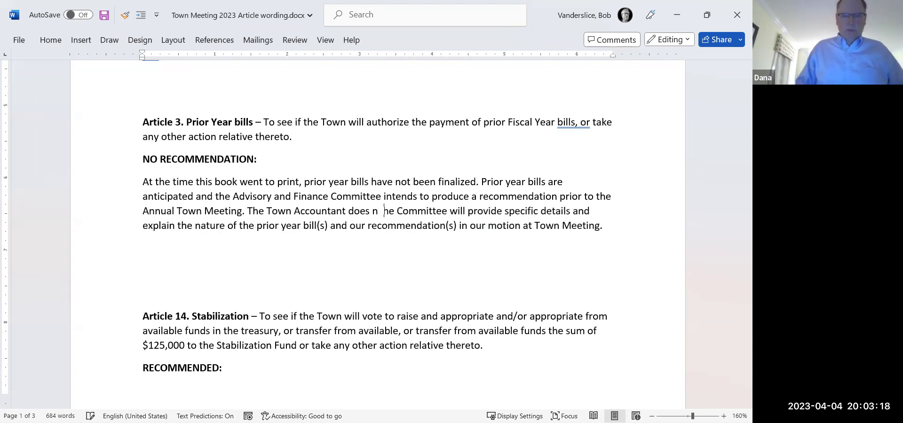
pyautogui.press('BackSpace')
pyautogui.press('BackSpace')
pyautogui.press('BackSpace')
pyautogui.press('BackSpace')
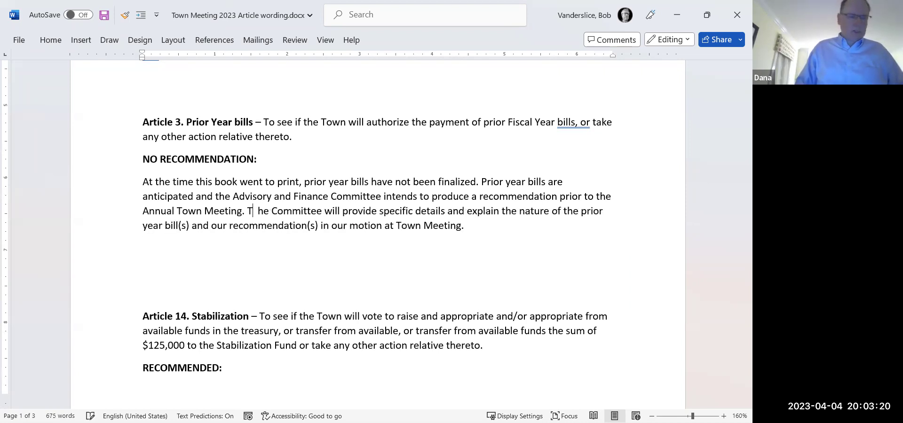
pyautogui.press('Delete')
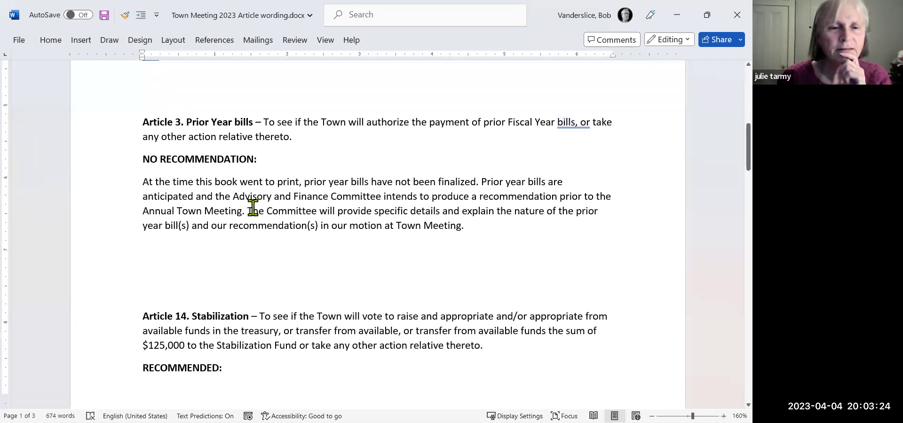
# Insert 'not' after 'Prior year bills are' and change 'a recommendation' to 'an appropriate recommendation'.
pyautogui.click(571, 184)
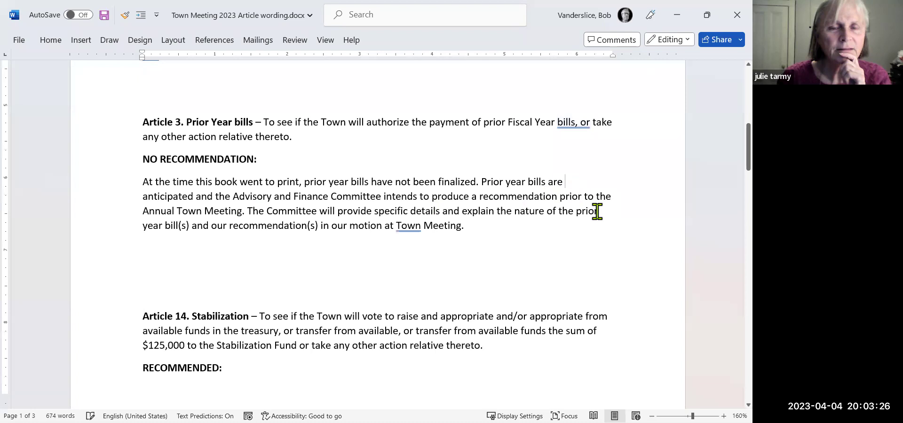
pyautogui.write('not')
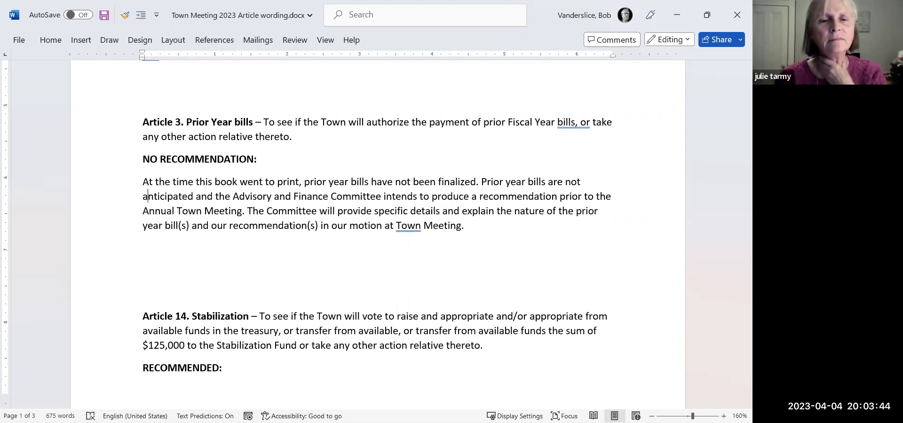
pyautogui.click(301, 197)
pyautogui.click(375, 196)
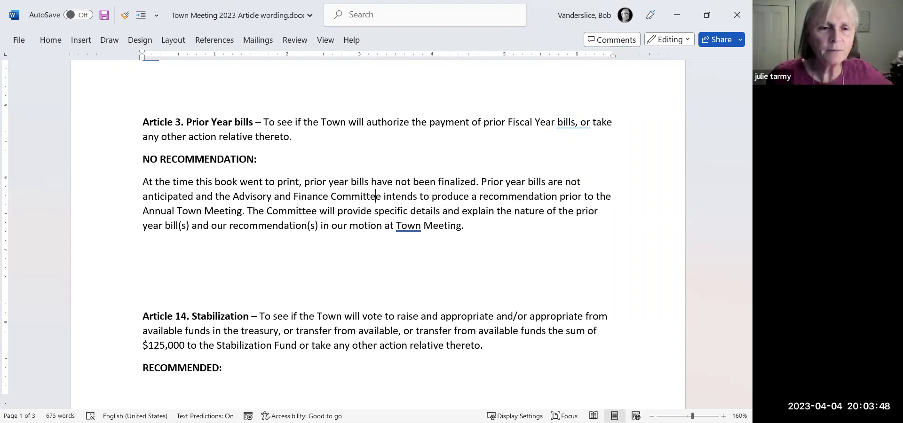
pyautogui.click(477, 196)
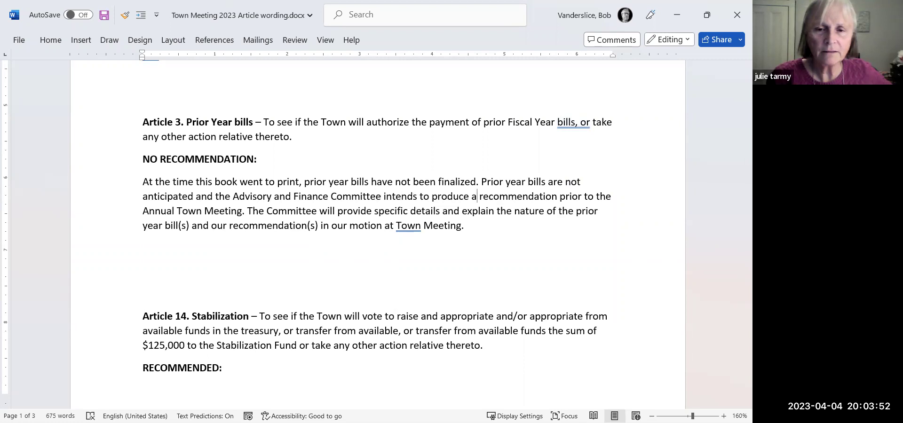
pyautogui.write('n ajp')
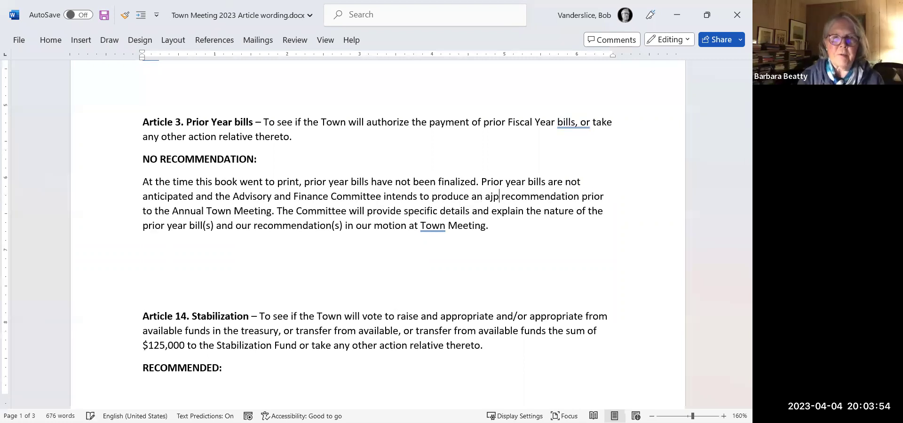
pyautogui.press('BackSpace')
pyautogui.press('BackSpace')
pyautogui.write('ppropriate')
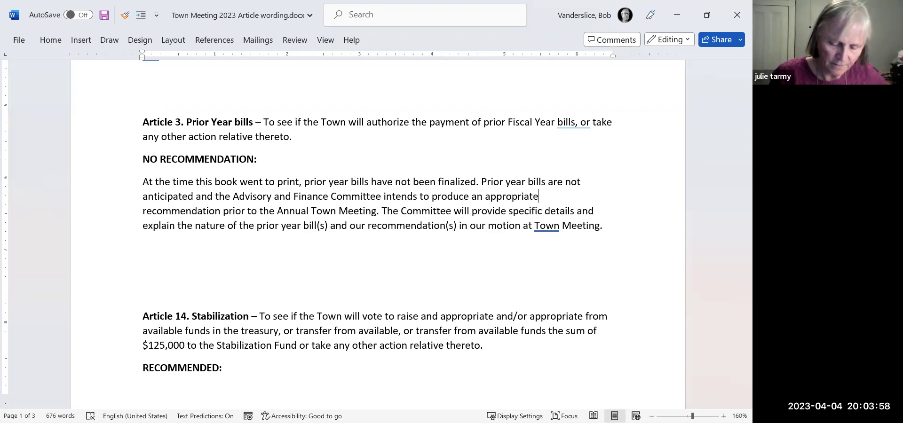
pyautogui.press('Down')
pyautogui.press('Down')
pyautogui.press('Down')
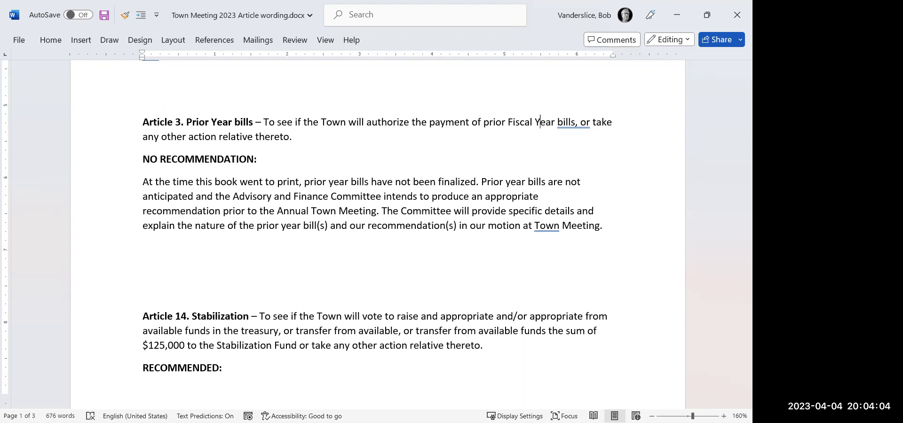
pyautogui.click(257, 159)
pyautogui.press('Down')
pyautogui.press('Down')
pyautogui.press('Down')
pyautogui.press('Down')
pyautogui.press('Down')
pyautogui.press('Down')
pyautogui.press('Down')
pyautogui.press('Down')
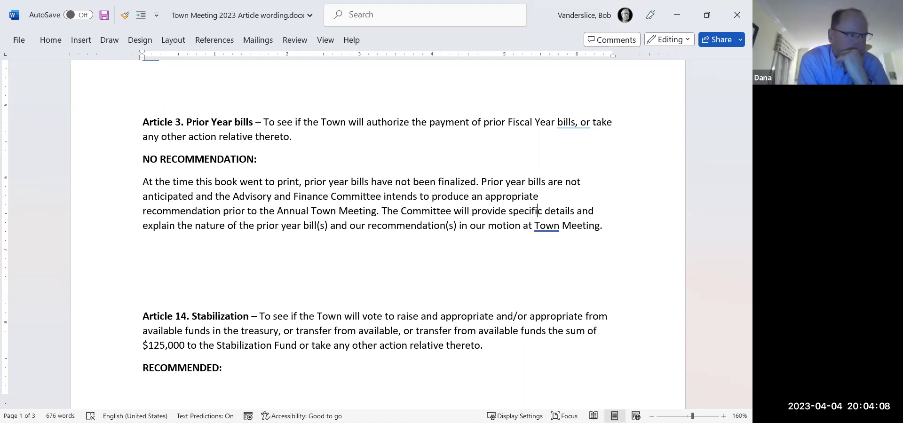
pyautogui.press('Up')
pyautogui.press('Up')
pyautogui.press('Up')
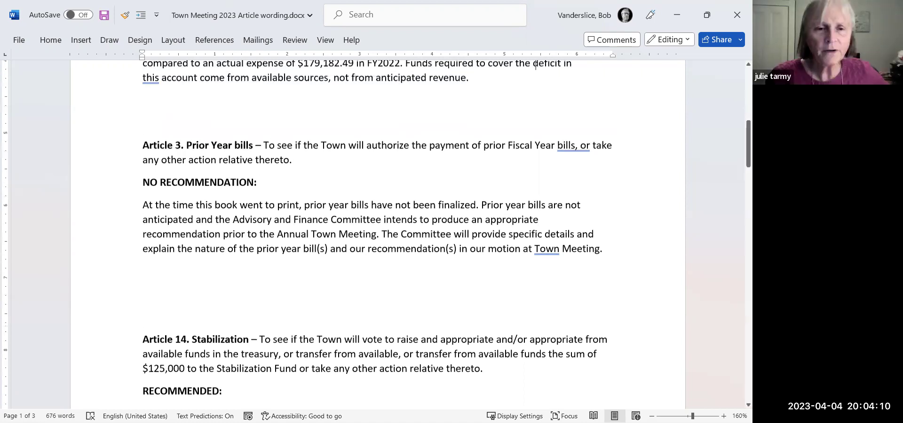
# Use two spaces between sentences after 'finalized.' and before 'The Committee' in Article 3.
pyautogui.press('Down')
pyautogui.press('Down')
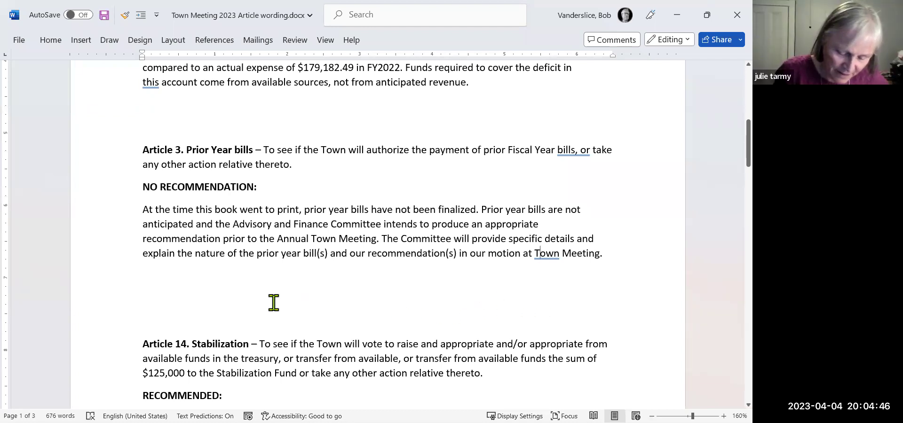
pyautogui.click(479, 209)
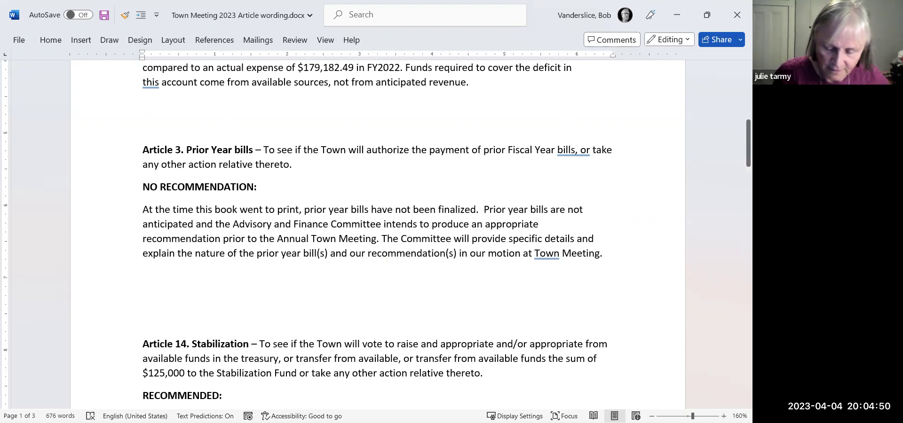
pyautogui.click(472, 238)
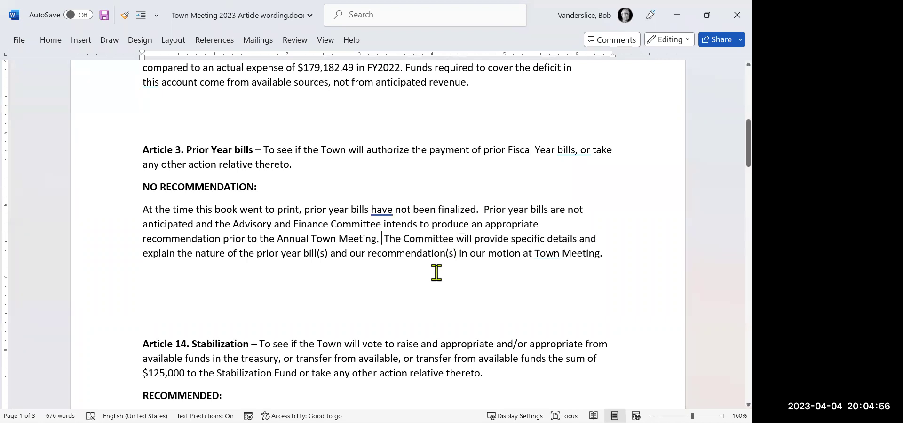
pyautogui.click(415, 319)
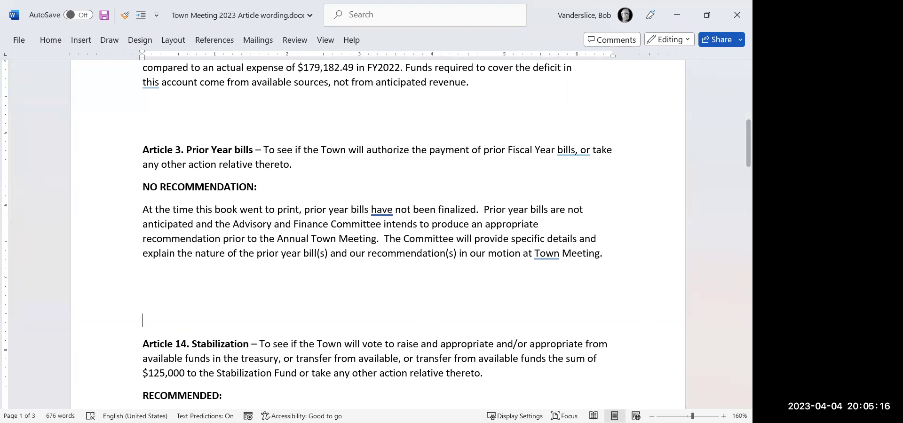
# In the tracker, copy Article 2's 'No recommendation' 4/4/2023 vote into Article 3's row, then return to Word.
pyautogui.click(676, 12)
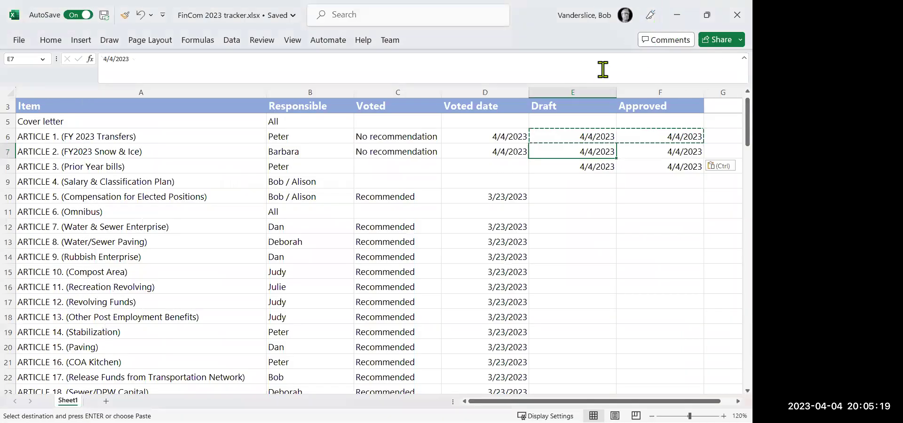
pyautogui.click(404, 152)
pyautogui.hotkey('shift', 'Right')
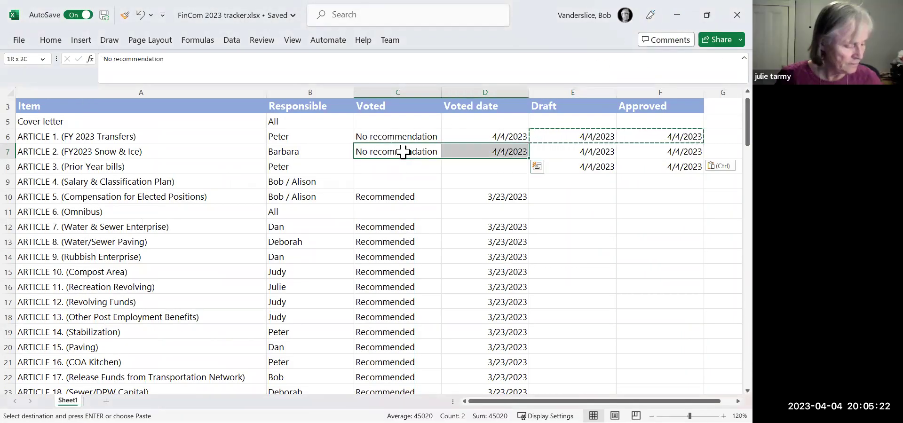
pyautogui.hotkey('ctrl', 'c')
pyautogui.press('Down')
pyautogui.hotkey('ctrl', 'v')
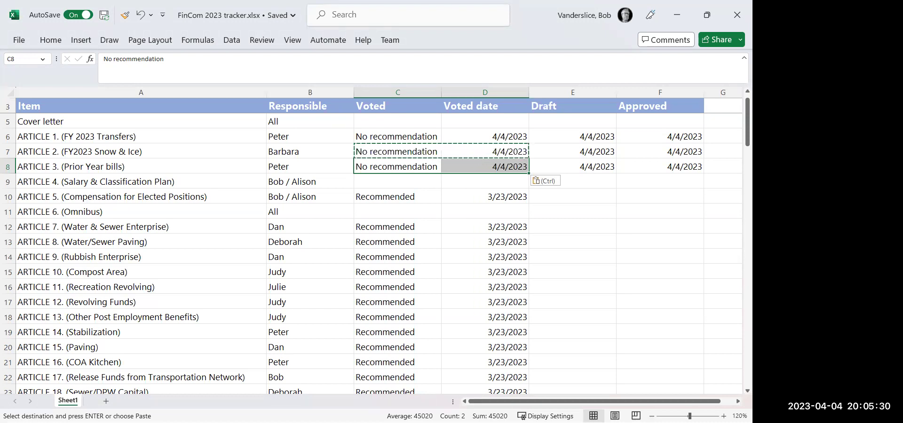
pyautogui.hotkey('alt', 'Tab')
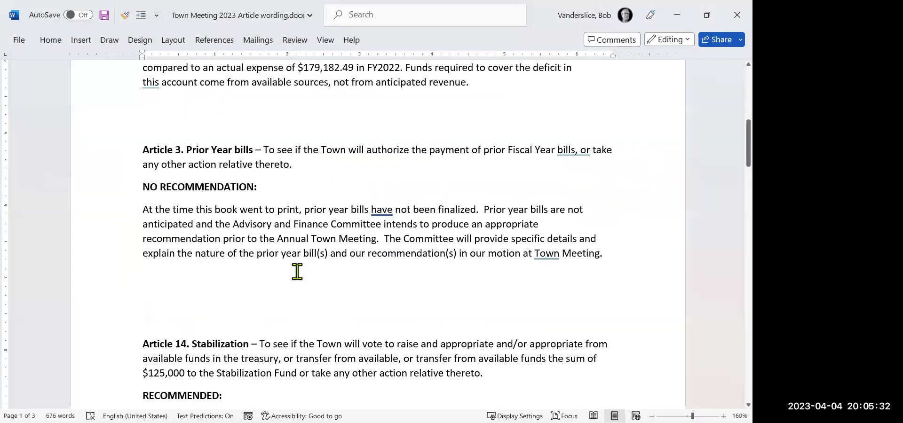
# Change the Article 14 Stabilization amount from $125,000 to $200,000.
pyautogui.moveTo(735, 143); pyautogui.dragTo(735, 180)
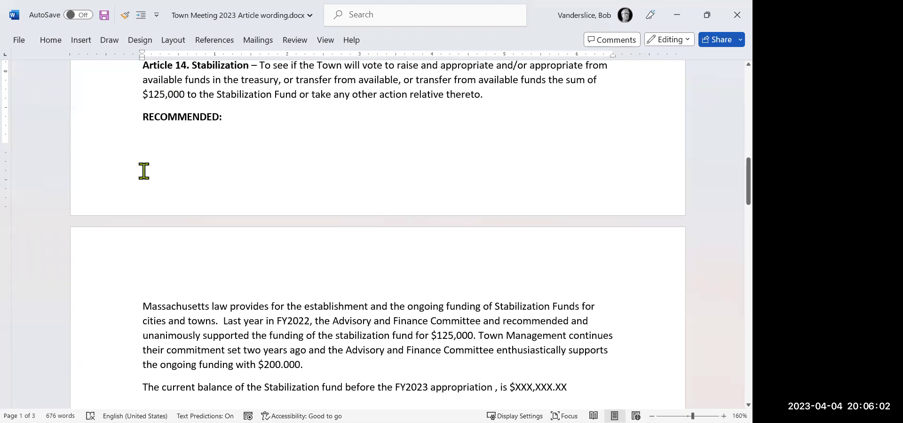
pyautogui.press('BackSpace')
pyautogui.press('BackSpace')
pyautogui.press('BackSpace')
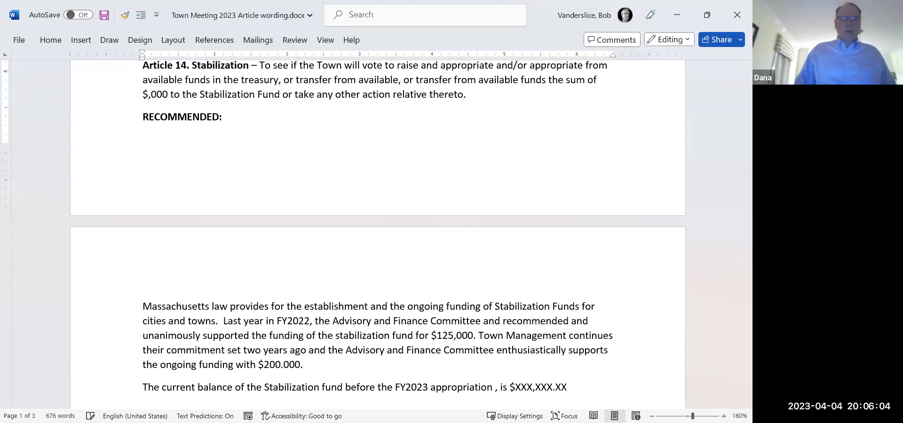
pyautogui.write('200')
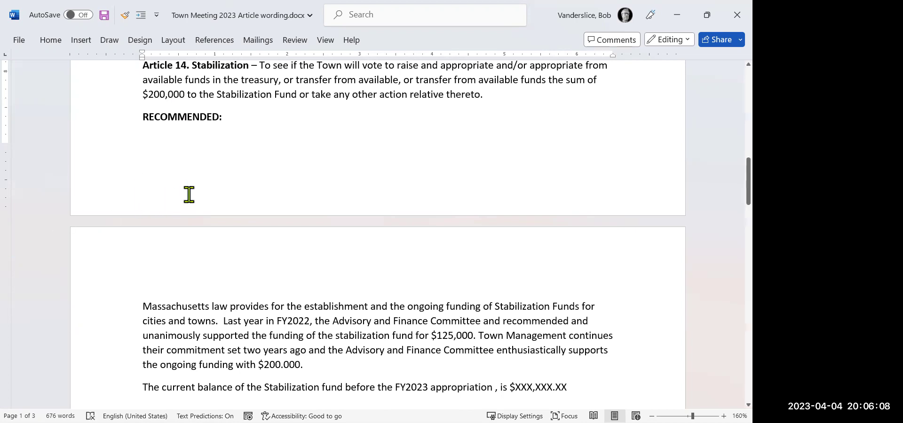
pyautogui.click(508, 96)
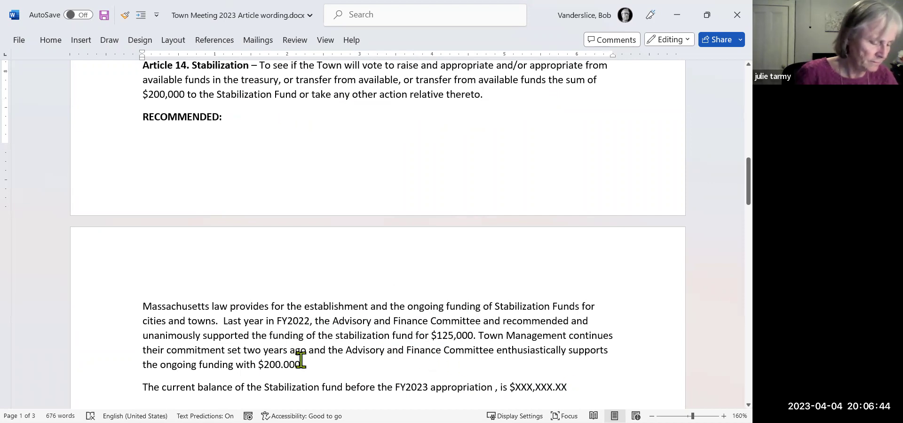
# Delete the XXX,XXX.XX placeholder current-balance amount after the $ sign.
pyautogui.moveTo(300, 365); pyautogui.dragTo(262, 374)
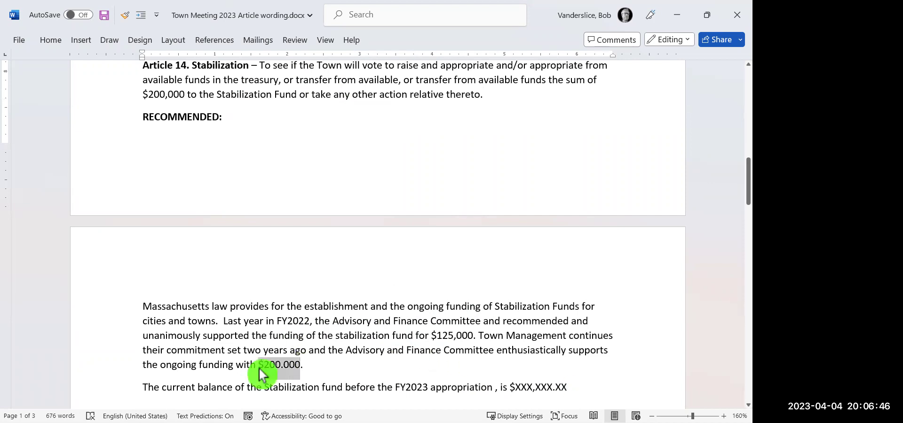
pyautogui.click(358, 368)
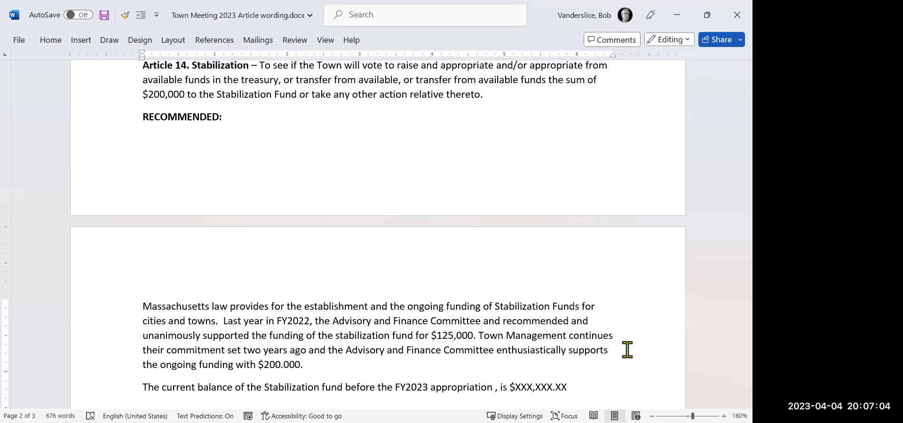
pyautogui.press('BackSpace')
pyautogui.press('BackSpace')
pyautogui.press('BackSpace')
pyautogui.press('BackSpace')
pyautogui.press('BackSpace')
pyautogui.press('BackSpace')
pyautogui.press('BackSpace')
pyautogui.press('BackSpace')
pyautogui.press('BackSpace')
pyautogui.press('BackSpace')
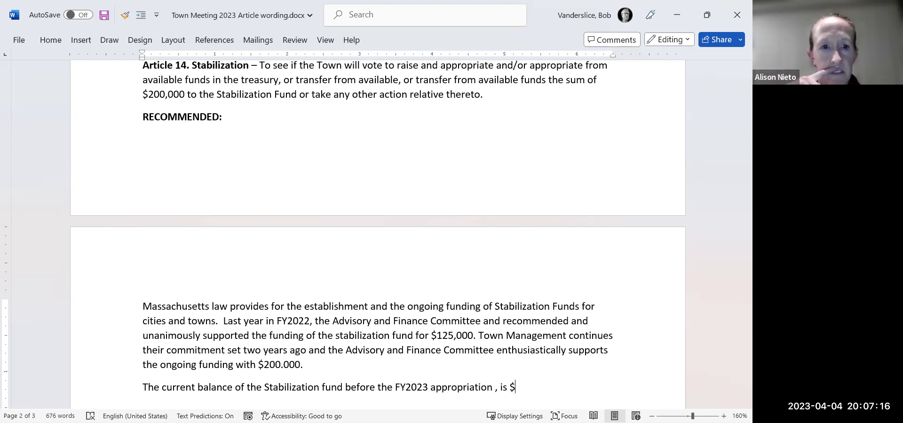
# Change FY2022 to FY2023 and last year's $125,000 to $250,000 in the Stabilization paragraph.
pyautogui.click(310, 321)
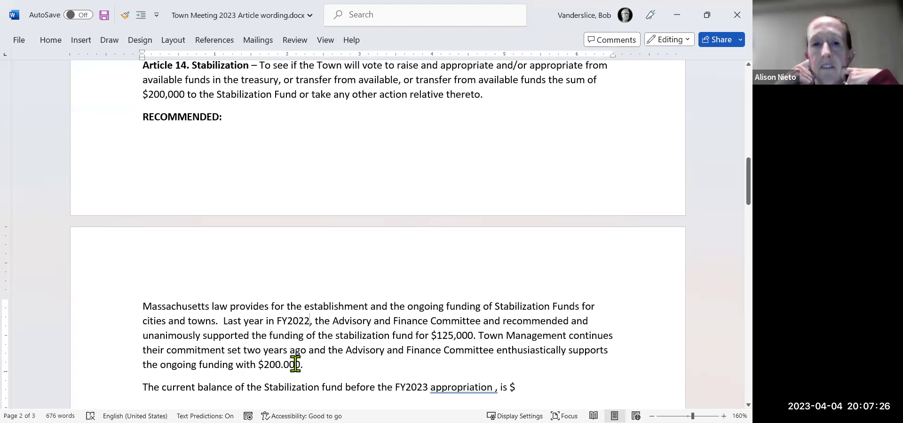
pyautogui.press('BackSpace')
pyautogui.write('3')
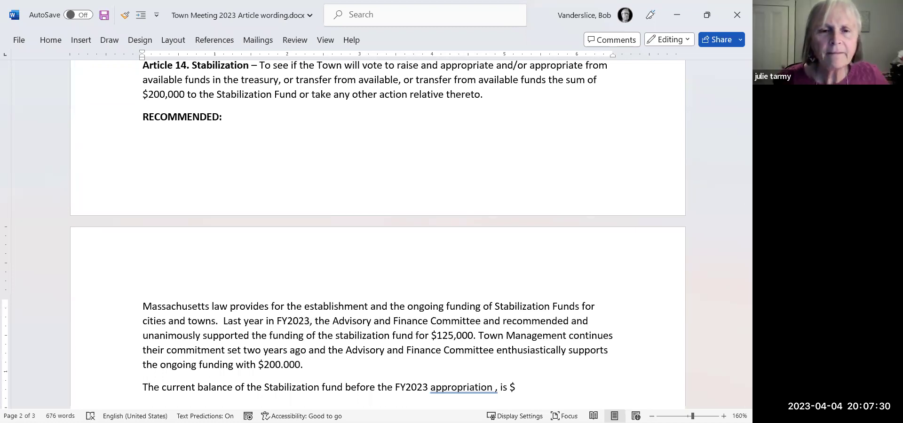
pyautogui.click(315, 336)
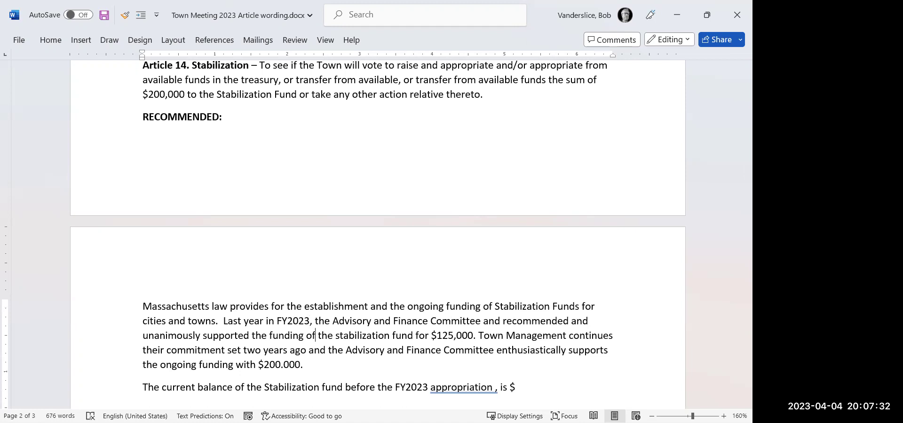
pyautogui.click(474, 335)
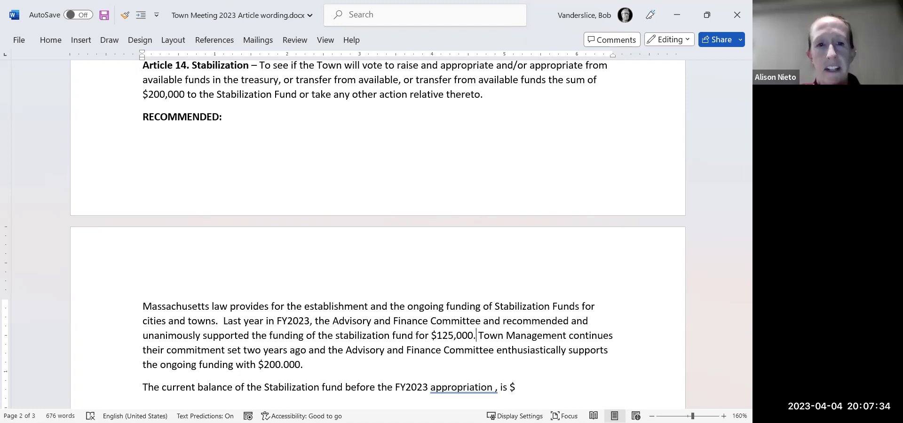
pyautogui.press('BackSpace')
pyautogui.press('BackSpace')
pyautogui.press('BackSpace')
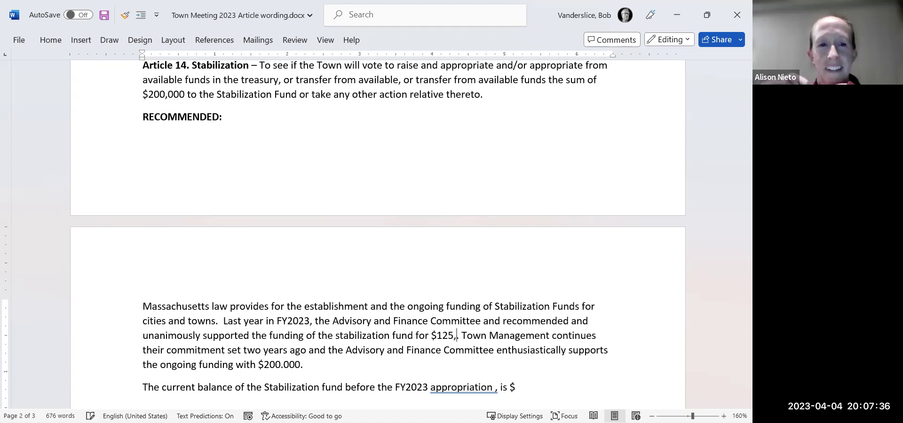
pyautogui.press('BackSpace')
pyautogui.press('BackSpace')
pyautogui.press('BackSpace')
pyautogui.press('BackSpace')
pyautogui.write('250,')
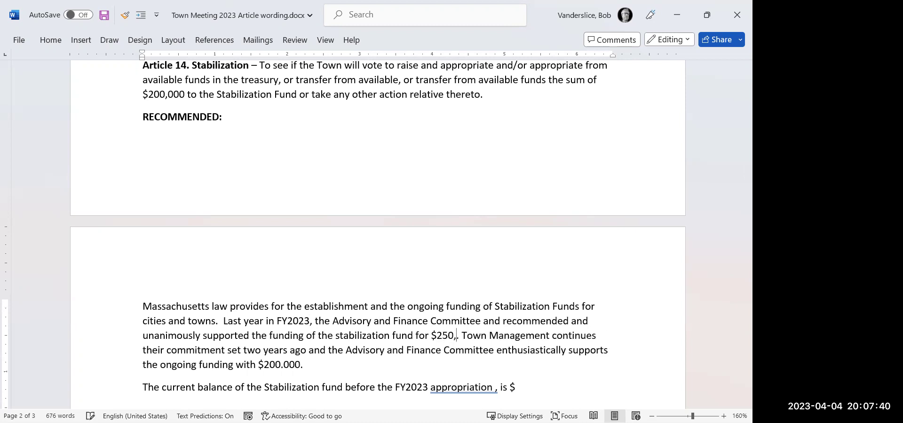
pyautogui.write('000.')
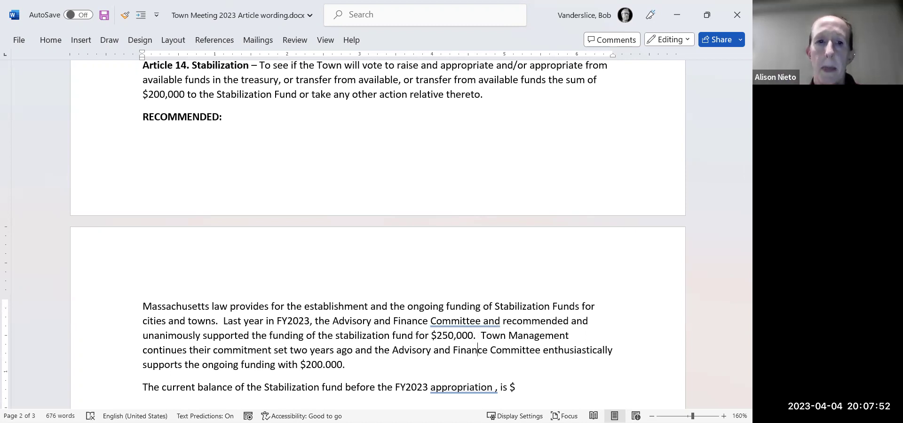
pyautogui.click(319, 365)
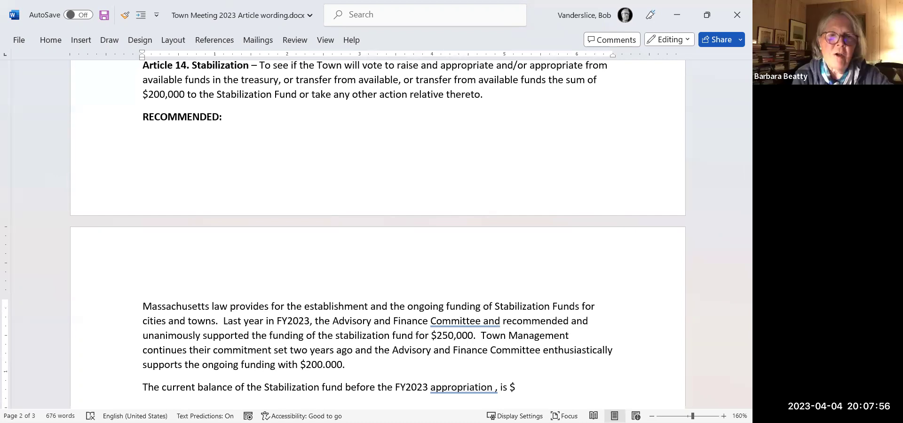
pyautogui.click(264, 321)
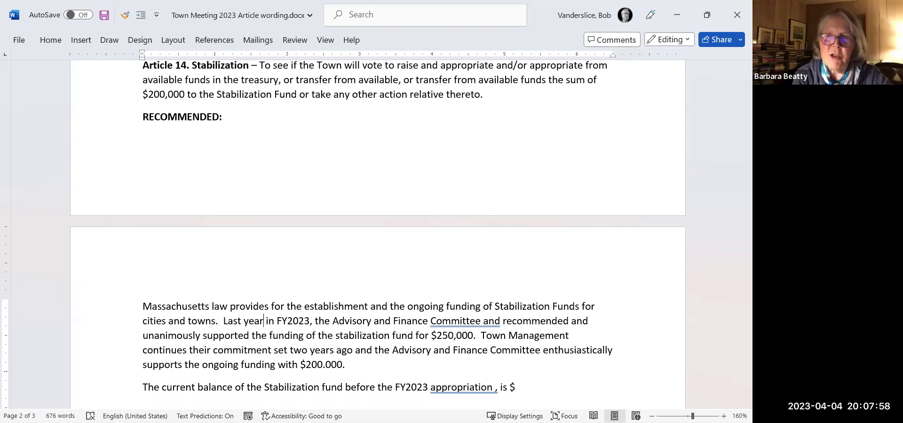
pyautogui.click(267, 321)
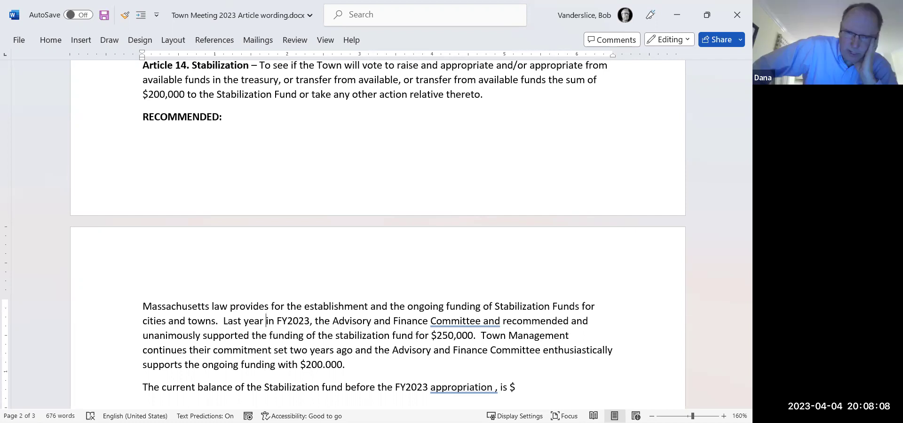
# Change 'in' to 'for' and update the balance line's FY2023 to FY2024.
pyautogui.write('for')
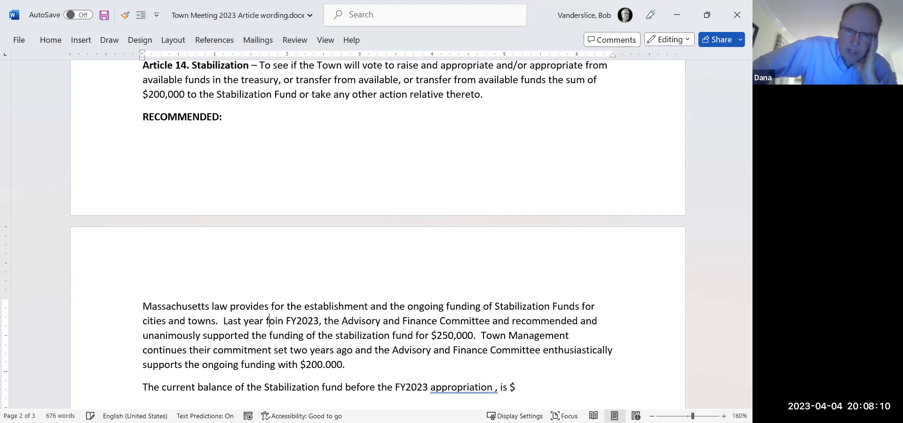
pyautogui.press('Delete')
pyautogui.press('Delete')
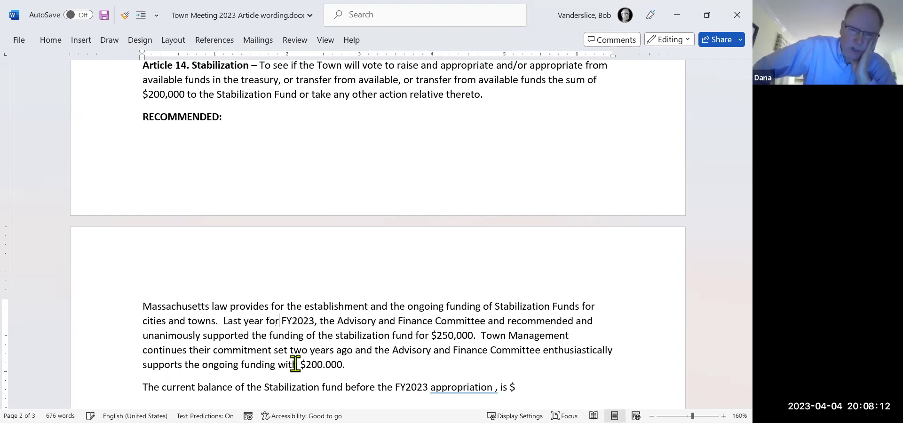
pyautogui.press('Down')
pyautogui.press('Down')
pyautogui.press('Down')
pyautogui.press('Down')
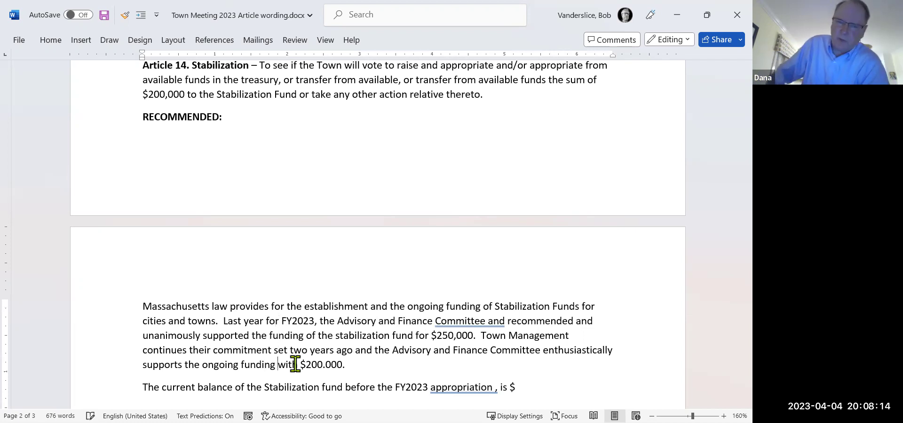
pyautogui.hotkey('ctrl', 'Right')
pyautogui.hotkey('ctrl', 'Right')
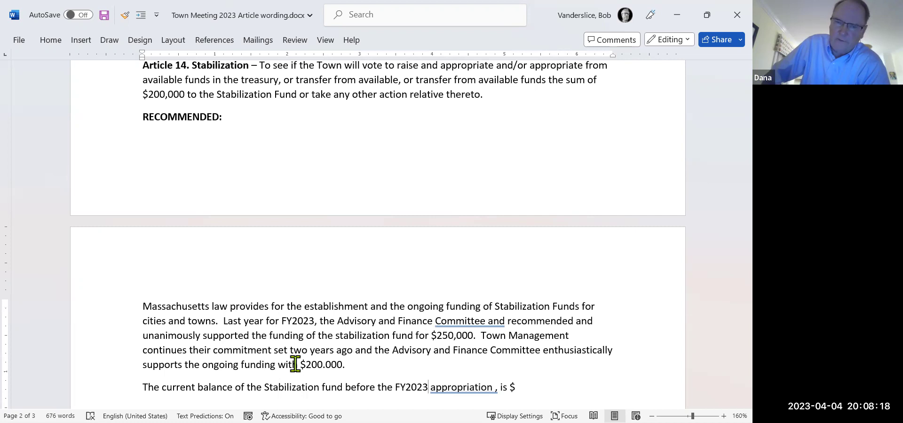
pyautogui.press('BackSpace')
pyautogui.write('4')
# Enter the current Stabilization balance as $670,028.
pyautogui.click(466, 387)
pyautogui.click(488, 387)
pyautogui.click(502, 387)
pyautogui.click(515, 387)
pyautogui.write('665')
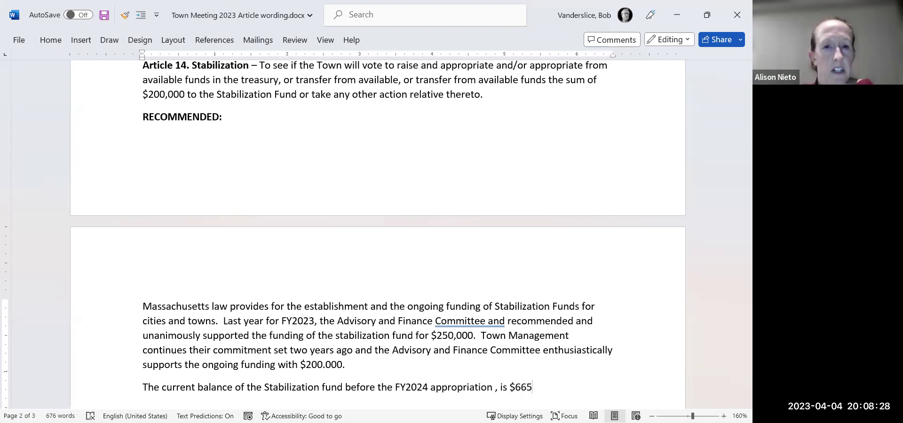
pyautogui.write(',')
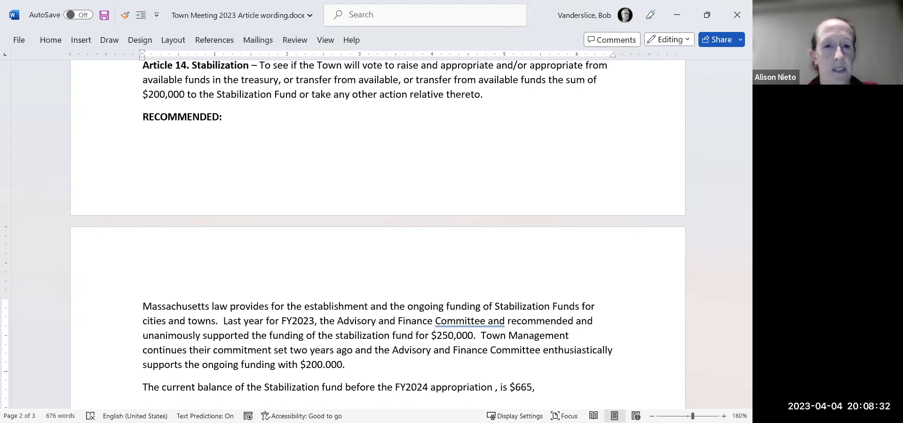
pyautogui.press('BackSpace')
pyautogui.press('BackSpace')
pyautogui.press('BackSpace')
pyautogui.write('70,02')
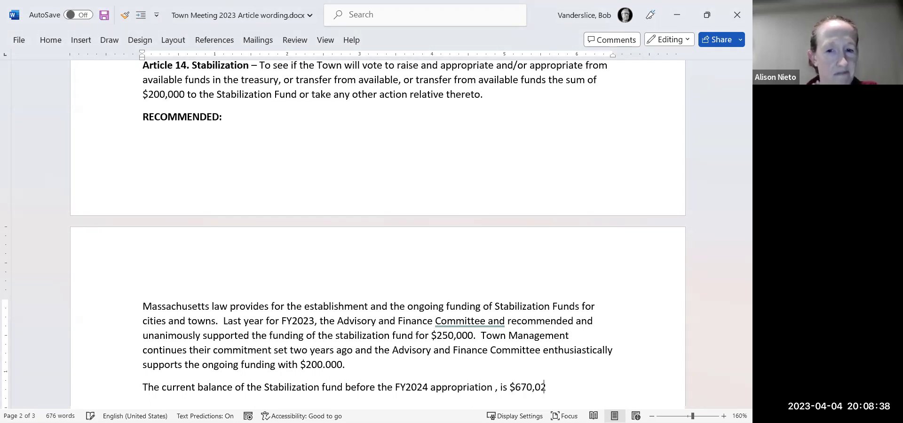
pyautogui.write('8')
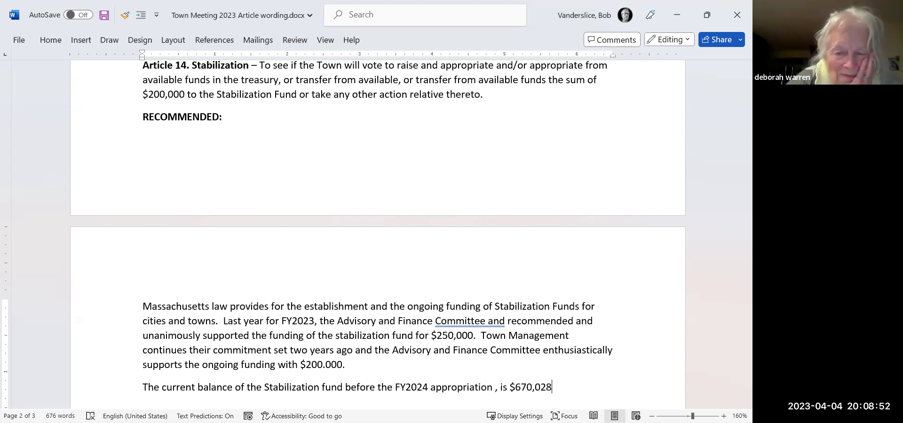
pyautogui.write('.')
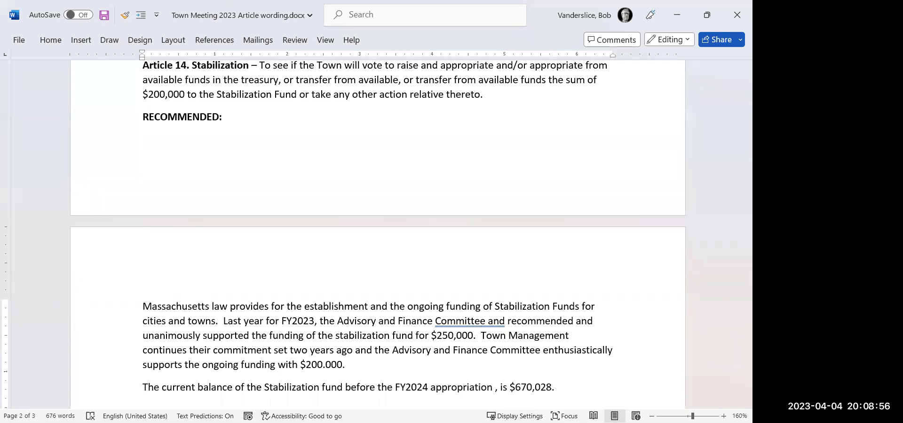
# Change 'two years ago' to 'four years ago'.
pyautogui.click(347, 350)
pyautogui.press('Down')
pyautogui.press('Down')
pyautogui.press('Down')
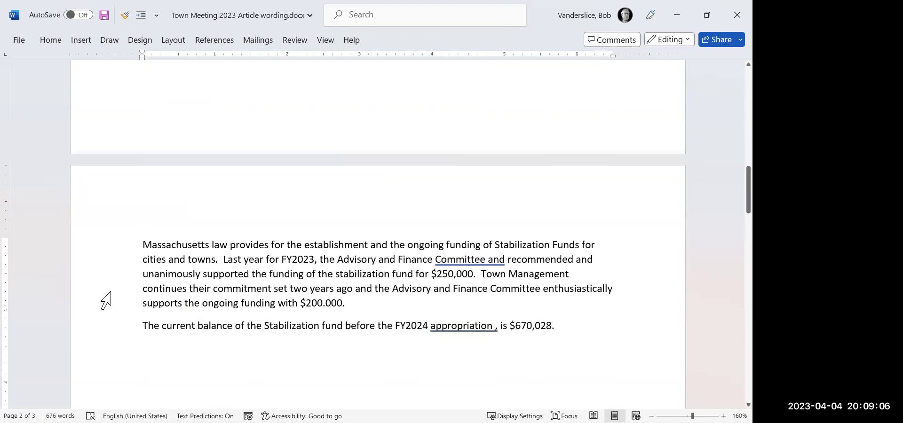
pyautogui.click(307, 288)
pyautogui.press('BackSpace')
pyautogui.press('BackSpace')
pyautogui.press('BackSpace')
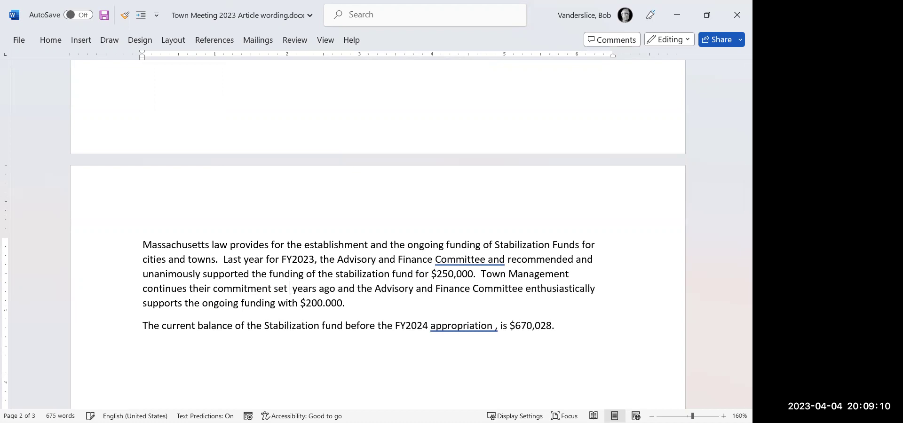
pyautogui.write('four')
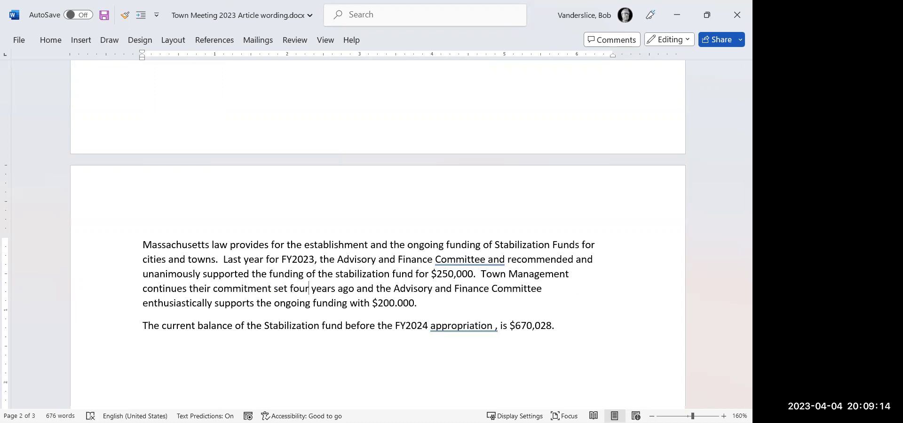
# Correct $200.000 to $200,000 and delete the stray 'and' after Committee.
pyautogui.click(311, 303)
pyautogui.click(397, 303)
pyautogui.press('BackSpace')
pyautogui.write(',')
pyautogui.press('Delete')
pyautogui.press('Delete')
pyautogui.press('Delete')
pyautogui.press('Delete')
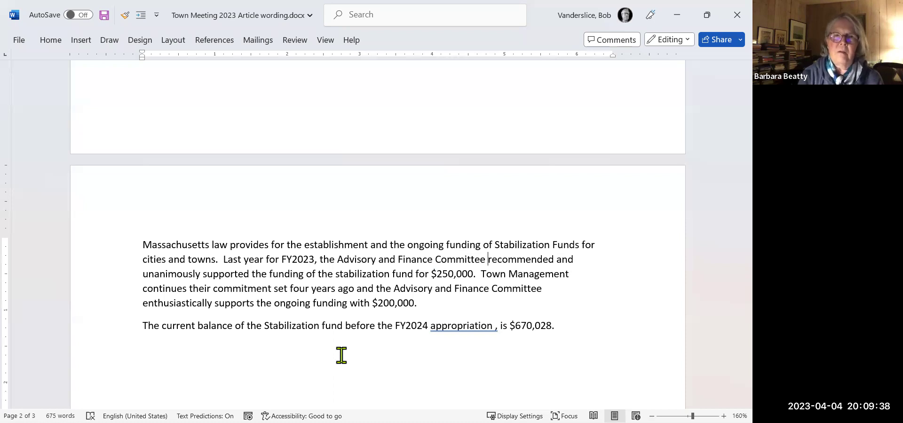
pyautogui.scroll(3, 342, 356)
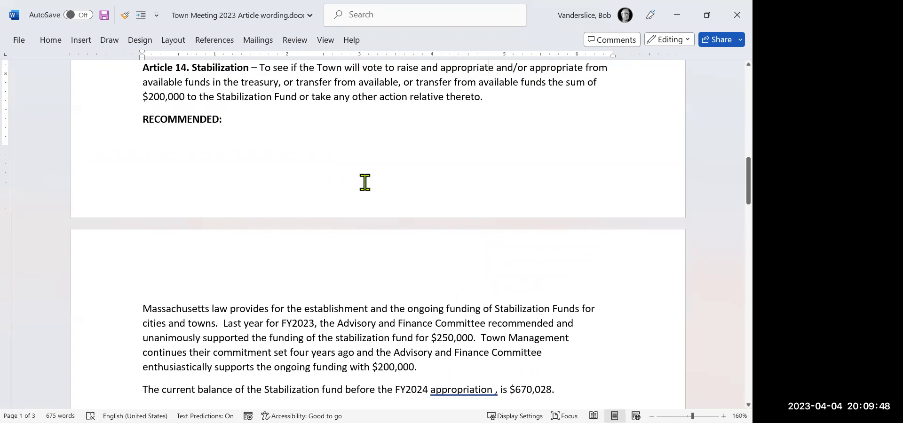
# Delete the extra space before the comma after 'appropriation', dismissing the grammar suggestion.
pyautogui.doubleClick(470, 390)
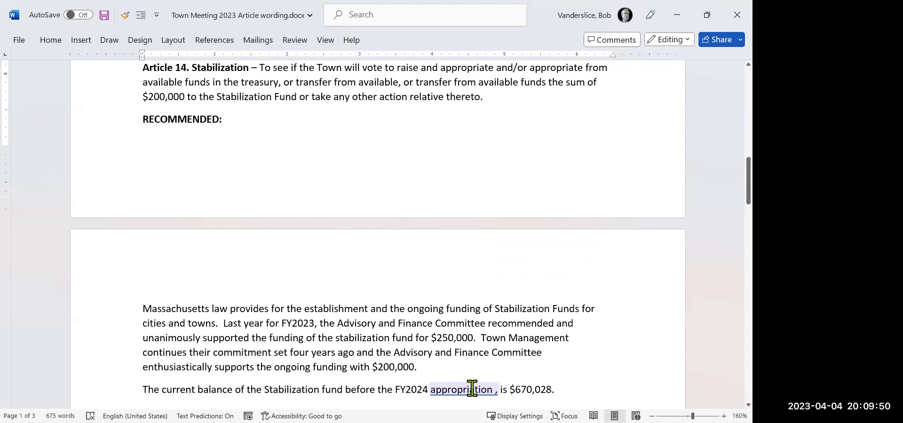
pyautogui.rightClick(470, 391)
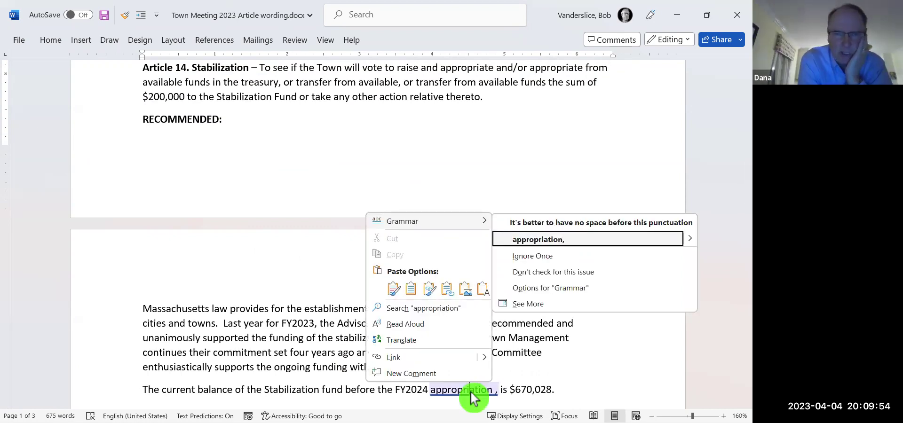
pyautogui.click(631, 374)
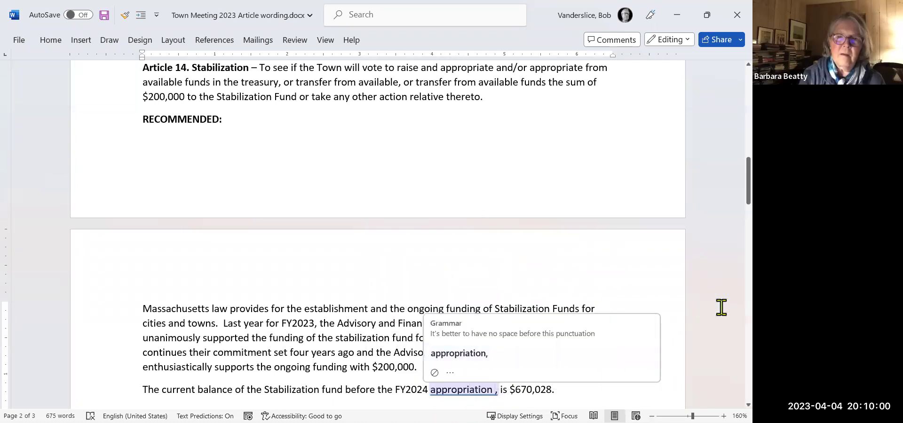
pyautogui.press('Delete')
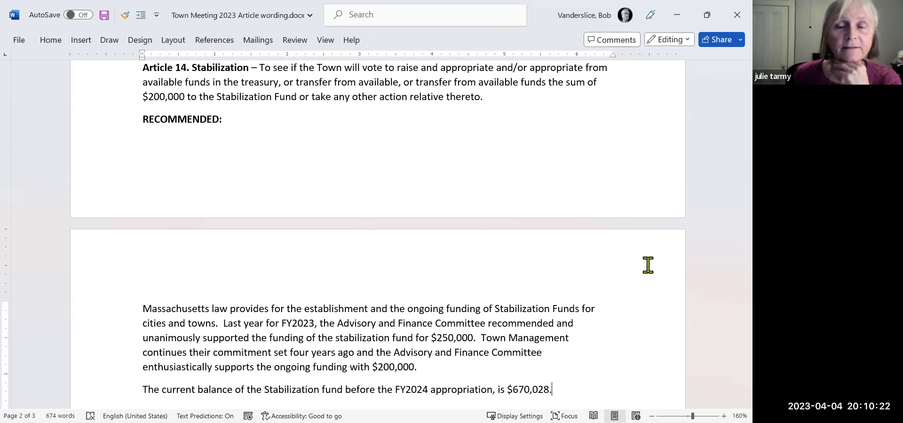
# Save 'Town Meeting 2023 Article wording.docx' into OneDrive's FinCom > 2023 Articles folder.
pyautogui.click(21, 41)
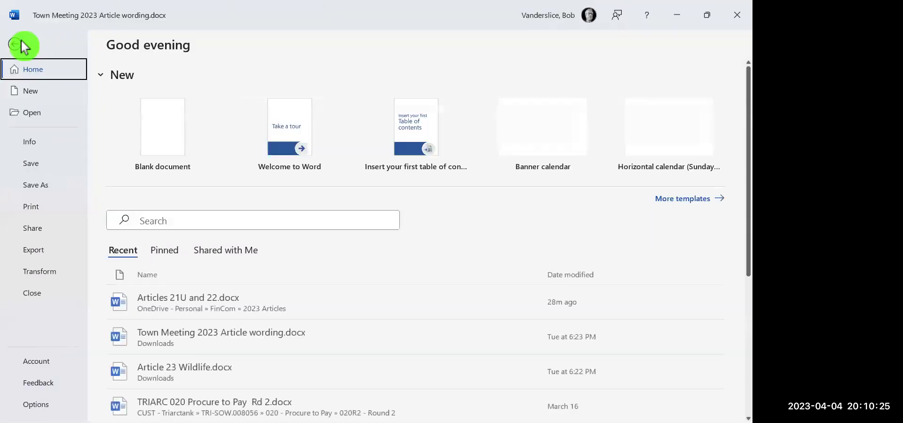
pyautogui.click(44, 184)
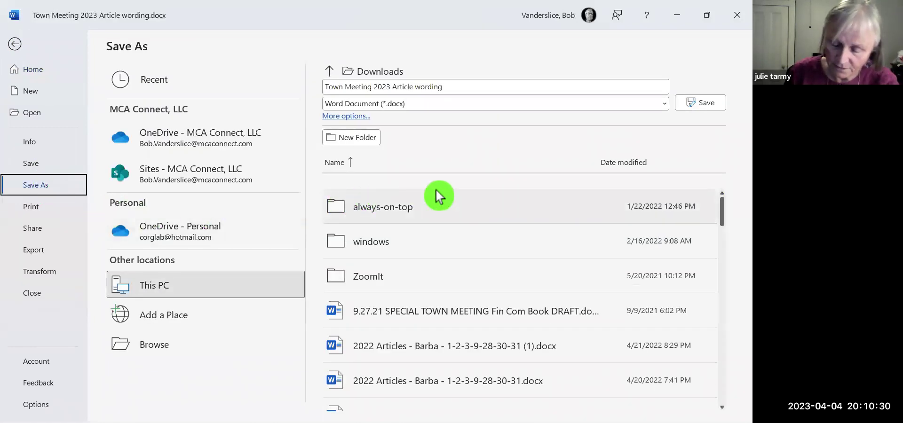
pyautogui.click(162, 348)
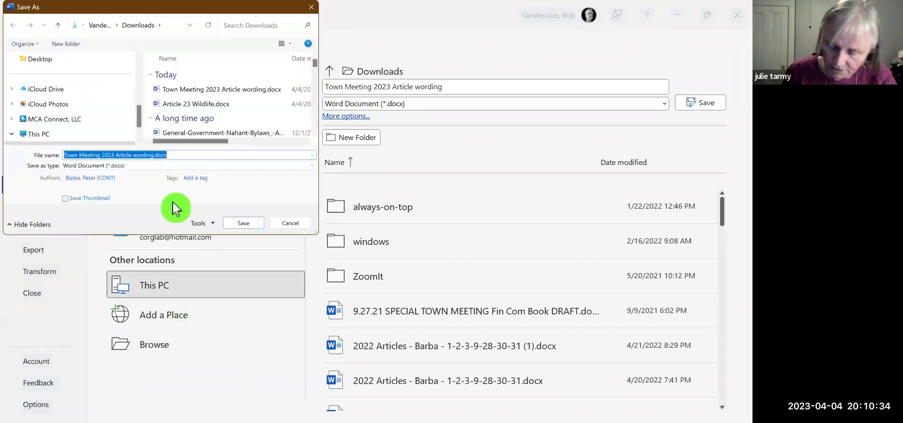
pyautogui.moveTo(139, 109); pyautogui.dragTo(131, 44)
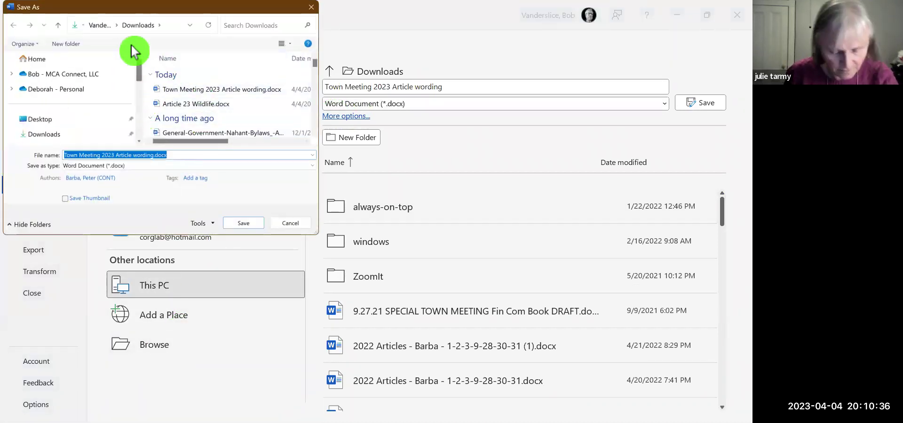
pyautogui.click(65, 89)
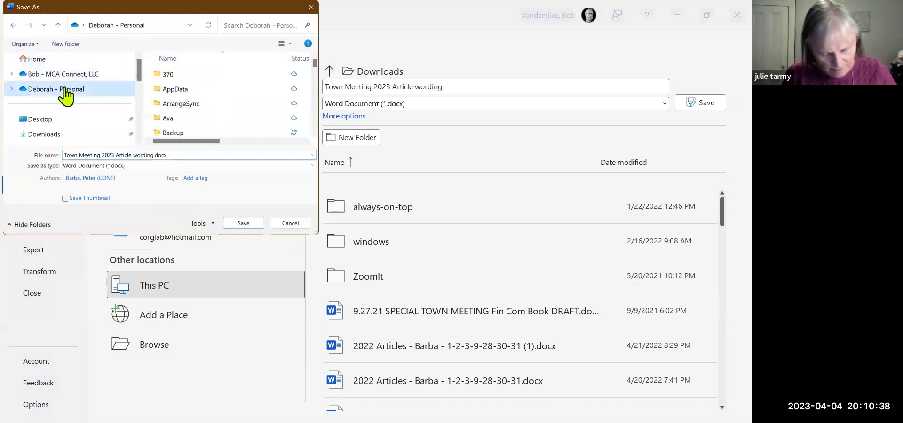
pyautogui.moveTo(317, 63); pyautogui.dragTo(315, 81)
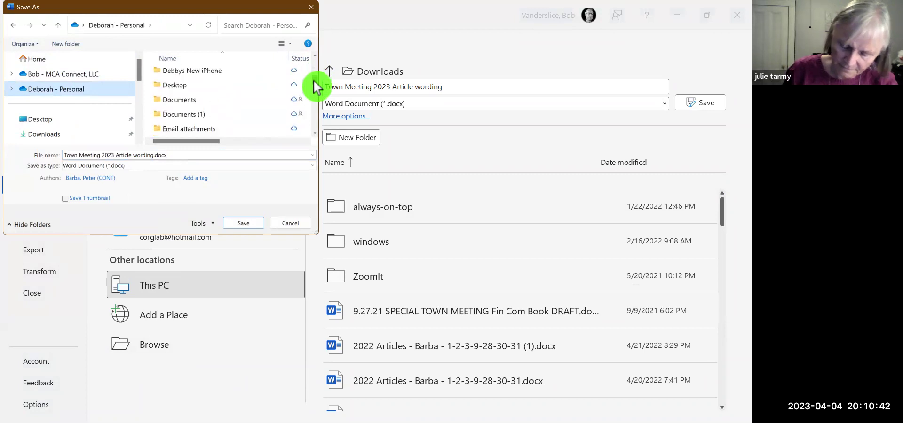
pyautogui.click(178, 108)
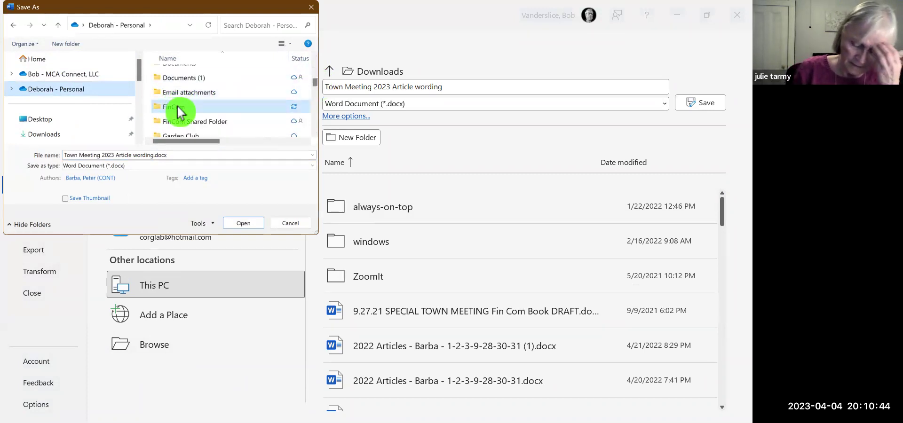
pyautogui.doubleClick(178, 108)
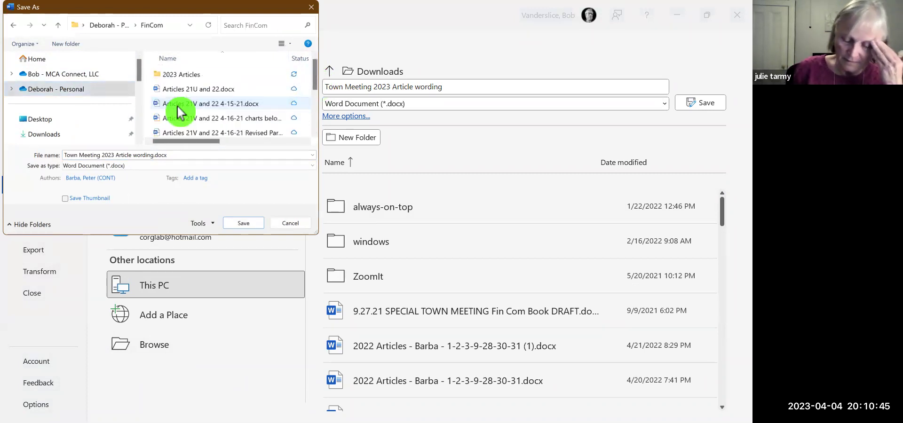
pyautogui.click(196, 80)
pyautogui.doubleClick(195, 82)
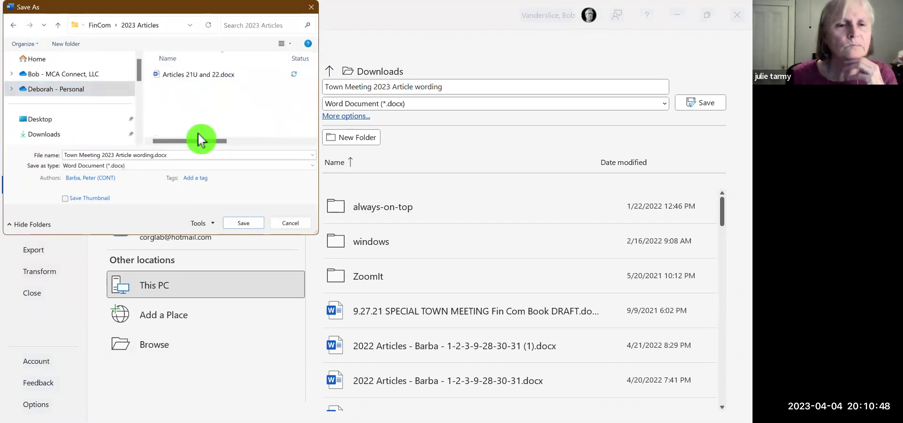
pyautogui.click(241, 224)
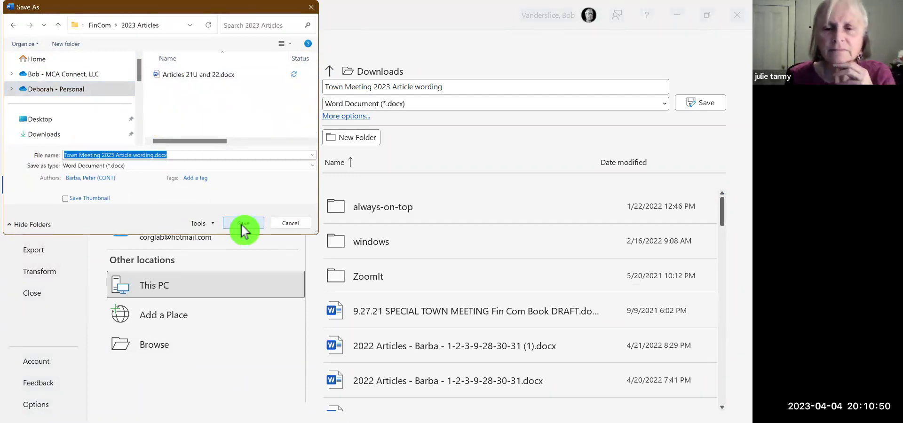
pyautogui.click(244, 223)
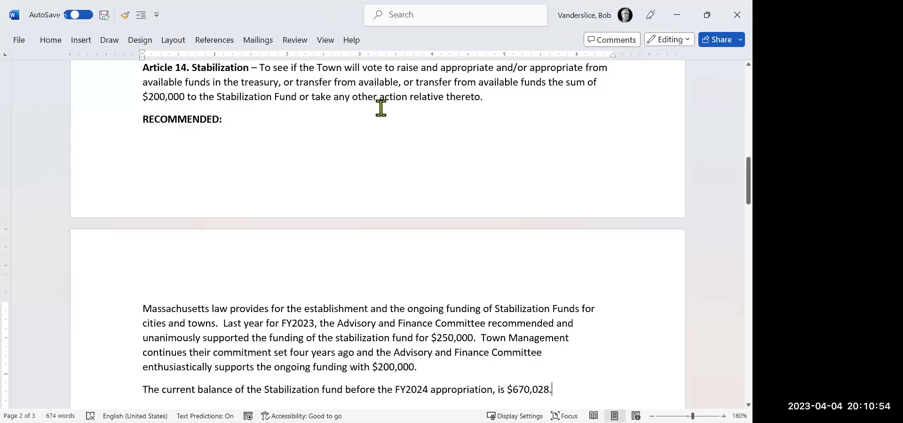
pyautogui.click(381, 108)
# Scroll to Article 16 Council on Aging Kitchen and its RECOMMENDED paragraph.
pyautogui.press('Down')
pyautogui.press('Down')
pyautogui.press('Down')
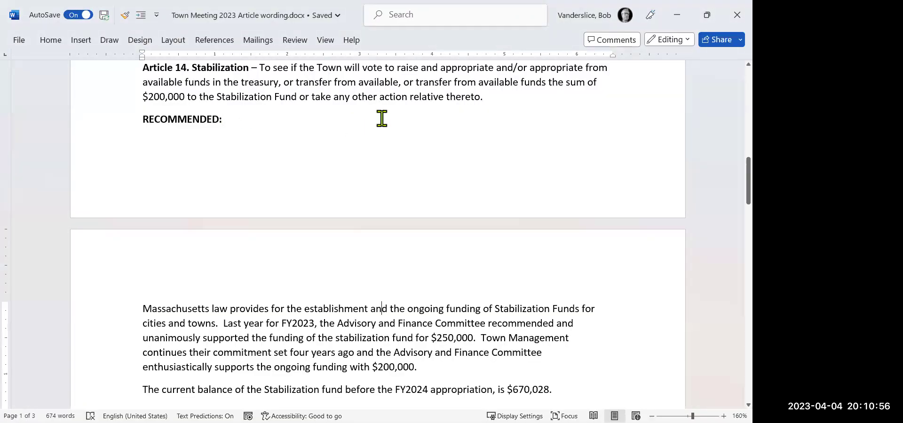
pyautogui.press('Down')
pyautogui.press('Down')
pyautogui.press('Down')
pyautogui.press('Down')
pyautogui.press('Down')
pyautogui.press('Down')
pyautogui.press('Down')
pyautogui.press('Down')
pyautogui.press('Down')
pyautogui.press('Down')
pyautogui.press('Down')
pyautogui.press('Down')
pyautogui.press('Down')
pyautogui.press('Down')
pyautogui.press('Down')
pyautogui.press('Down')
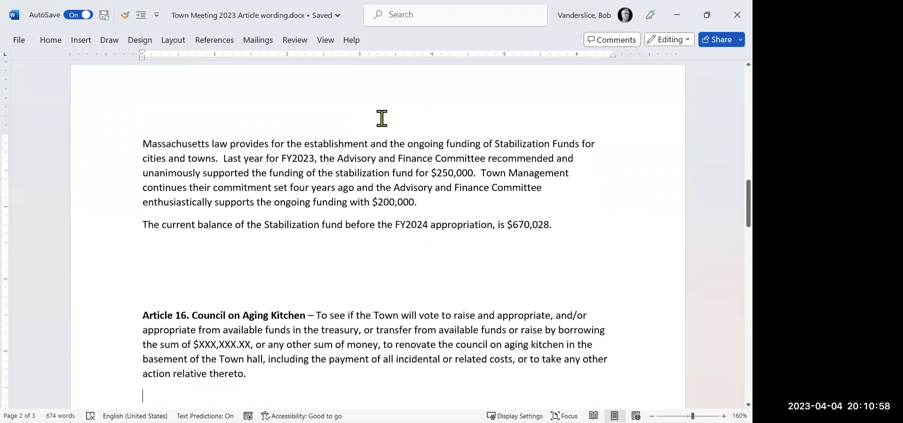
pyautogui.press('Down')
pyautogui.press('Down')
pyautogui.press('Down')
pyautogui.press('Down')
pyautogui.press('Down')
pyautogui.press('Down')
pyautogui.press('Down')
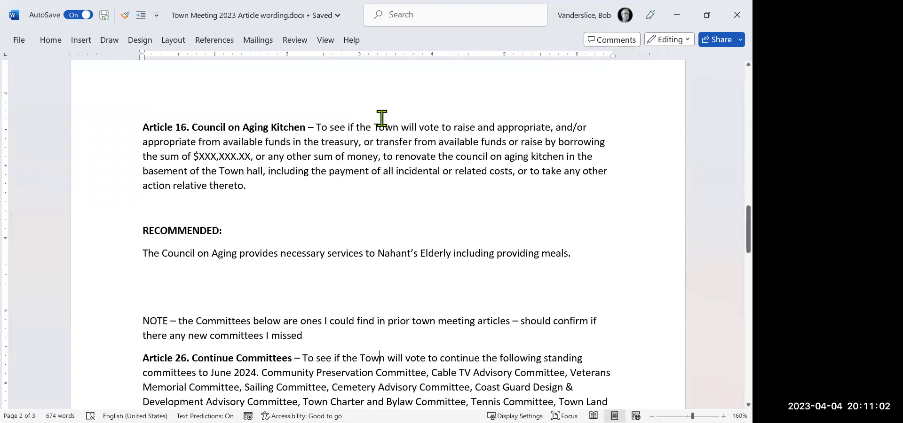
pyautogui.press('Up')
pyautogui.press('Up')
pyautogui.press('Up')
pyautogui.press('Up')
pyautogui.press('Up')
pyautogui.press('Up')
pyautogui.press('Up')
pyautogui.press('Up')
pyautogui.press('Up')
pyautogui.press('Up')
pyautogui.press('Up')
pyautogui.press('Up')
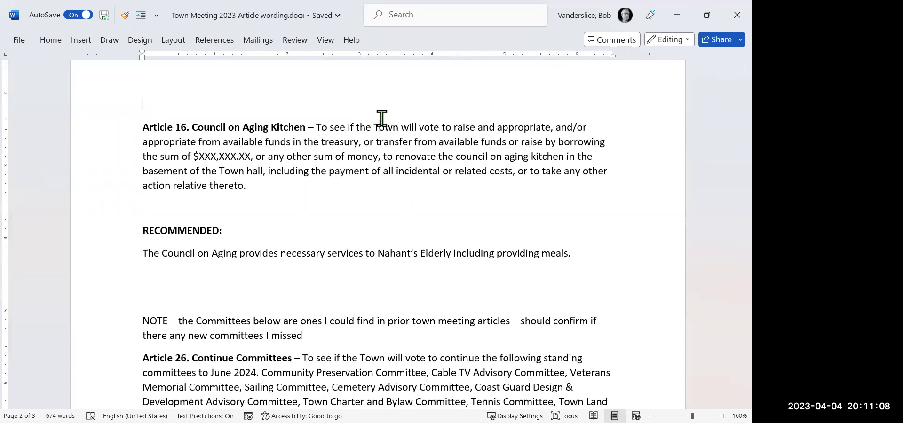
pyautogui.scroll(10, 381, 118)
pyautogui.scroll(3, 382, 118)
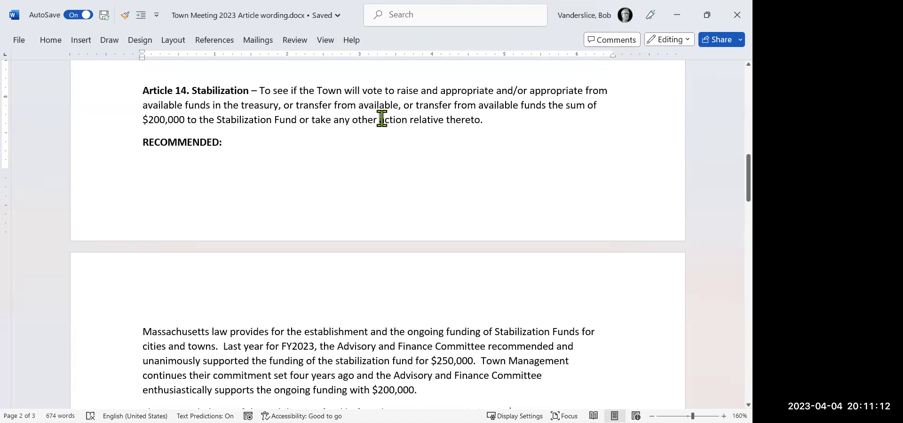
pyautogui.scroll(-5, 381, 118)
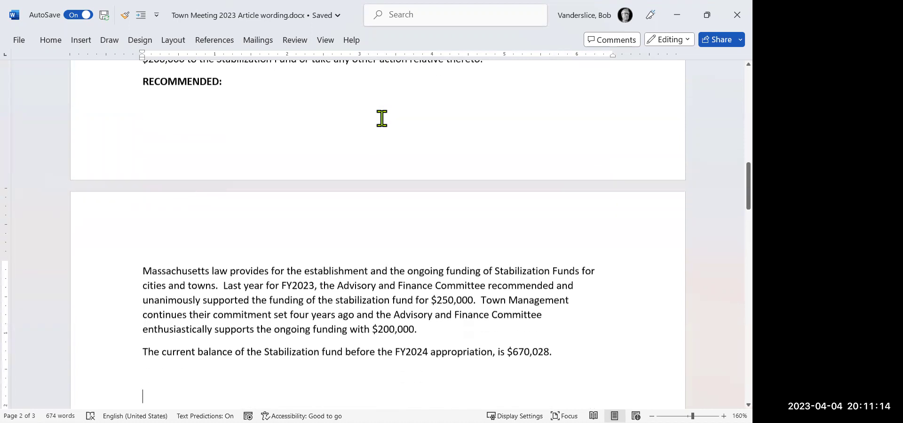
pyautogui.scroll(-8, 382, 118)
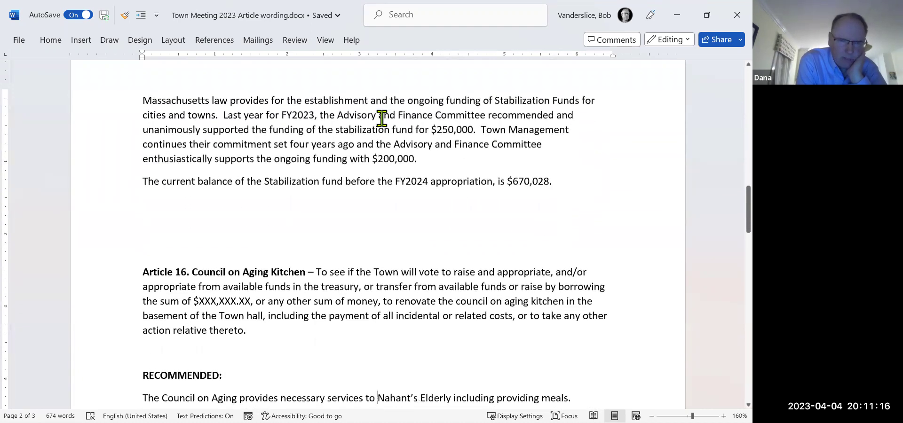
pyautogui.scroll(-3, 381, 119)
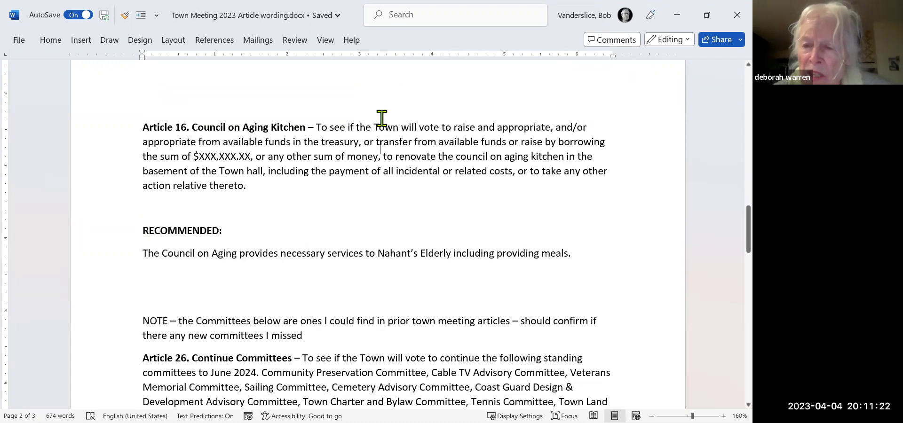
pyautogui.scroll(2, 381, 118)
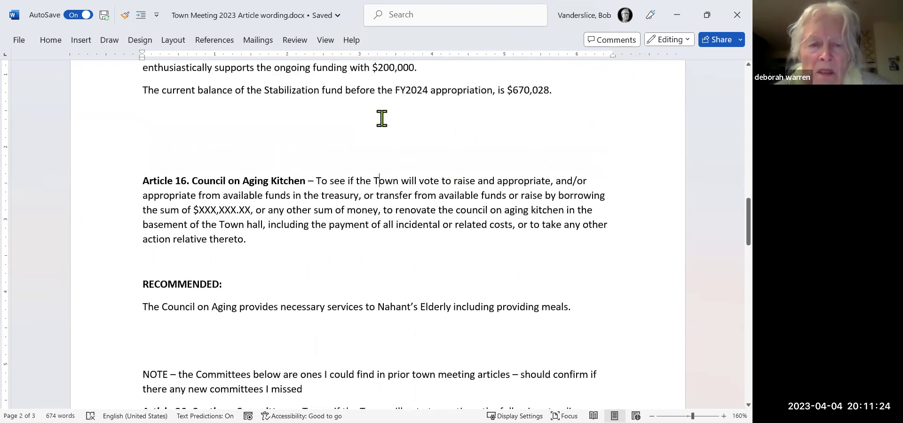
pyautogui.press('Down')
pyautogui.press('Down')
pyautogui.press('Down')
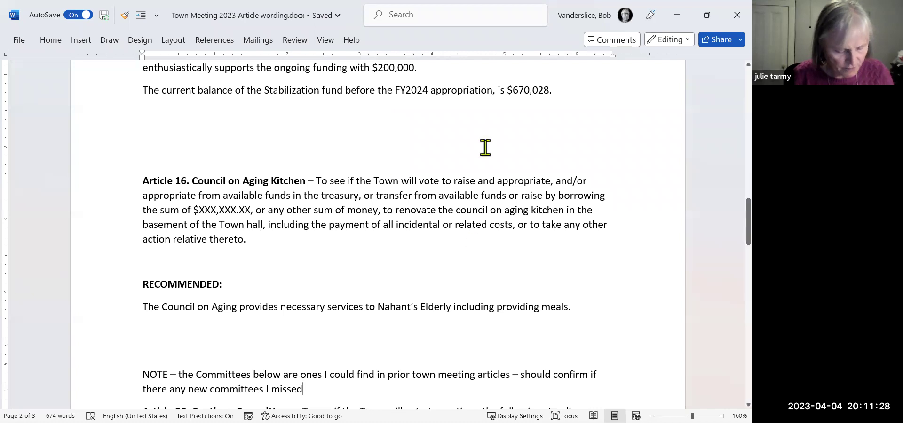
# Minimize Word and scroll down the FinCom tracker spreadsheet in Excel.
pyautogui.click(677, 17)
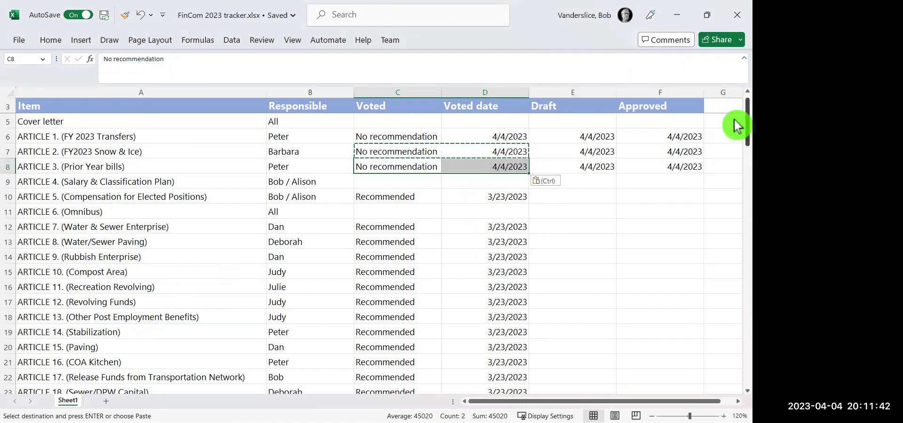
pyautogui.scroll(-1, 735, 121)
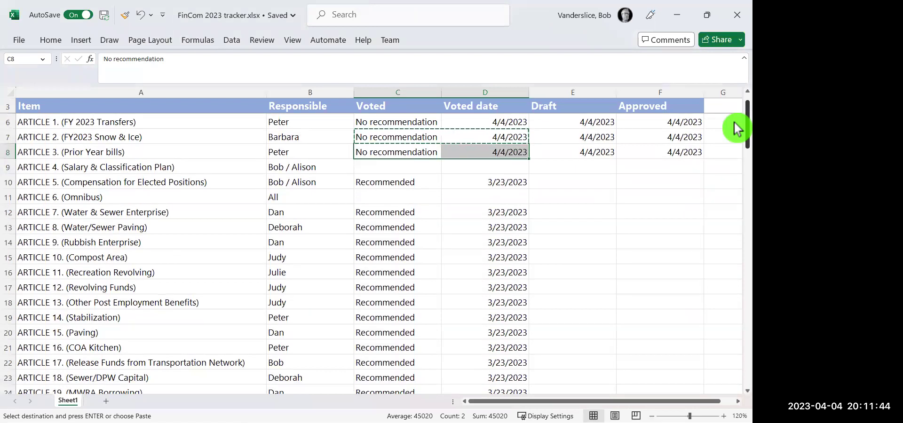
pyautogui.scroll(-4, 735, 123)
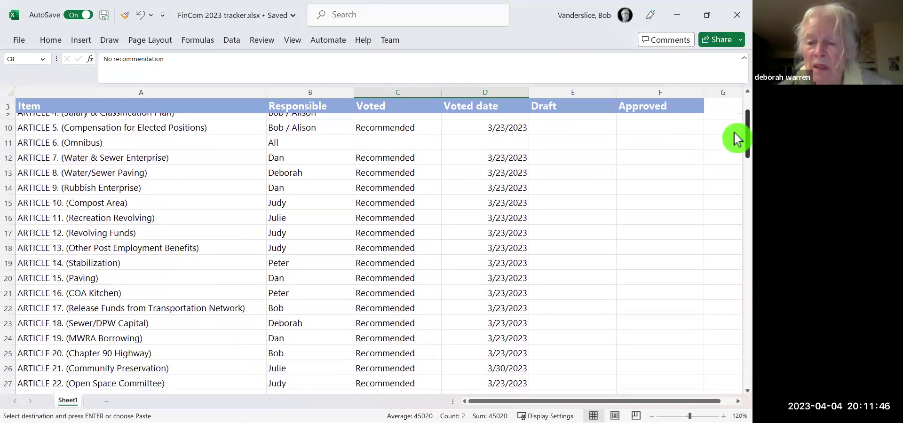
pyautogui.scroll(-1, 734, 134)
pyautogui.scroll(-2, 735, 137)
pyautogui.scroll(-3, 735, 140)
pyautogui.scroll(10, 734, 149)
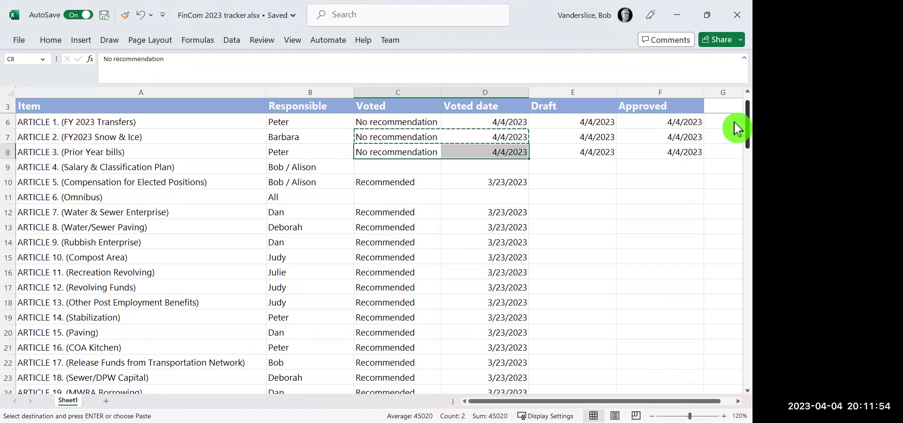
# Copy the Draft and Approved dates (4/4/2023) into the ARTICLE 14 (Stabilization) row, then return to Word.
pyautogui.hotkey('ctrl', 'v')
pyautogui.click(316, 319)
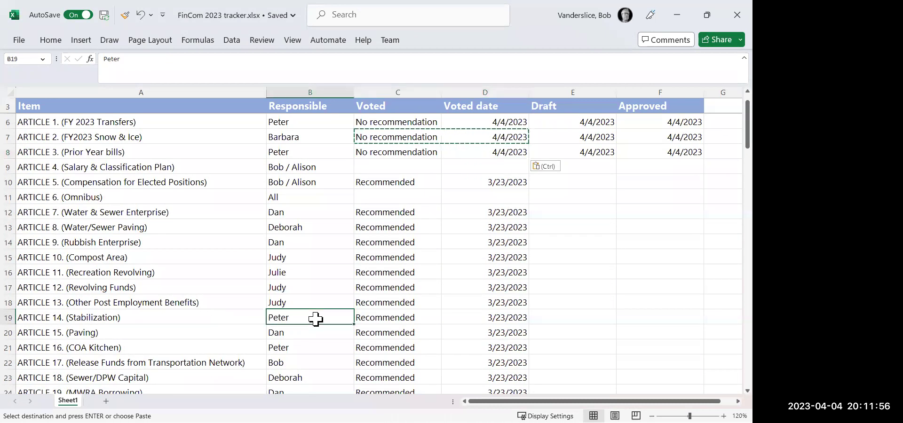
pyautogui.press('Right')
pyautogui.press('Right')
pyautogui.press('Right')
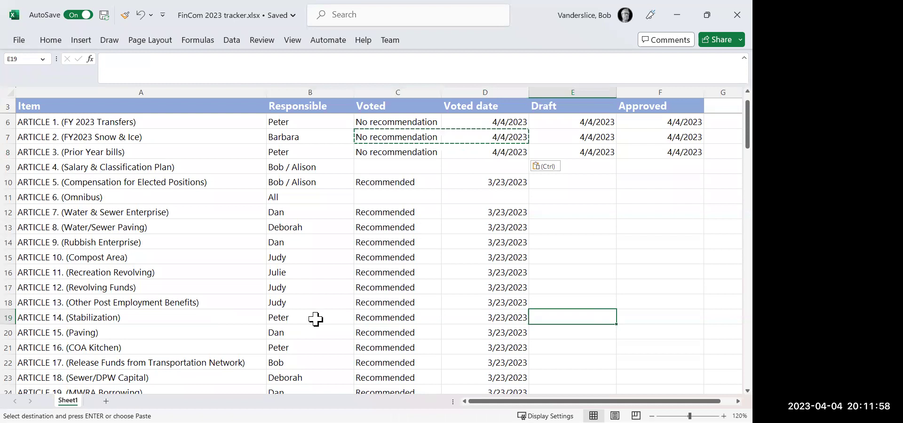
pyautogui.press('Up')
pyautogui.press('Up')
pyautogui.press('Up')
pyautogui.press('Up')
pyautogui.press('Up')
pyautogui.press('Up')
pyautogui.press('Up')
pyautogui.press('Up')
pyautogui.press('Up')
pyautogui.press('Up')
pyautogui.press('Up')
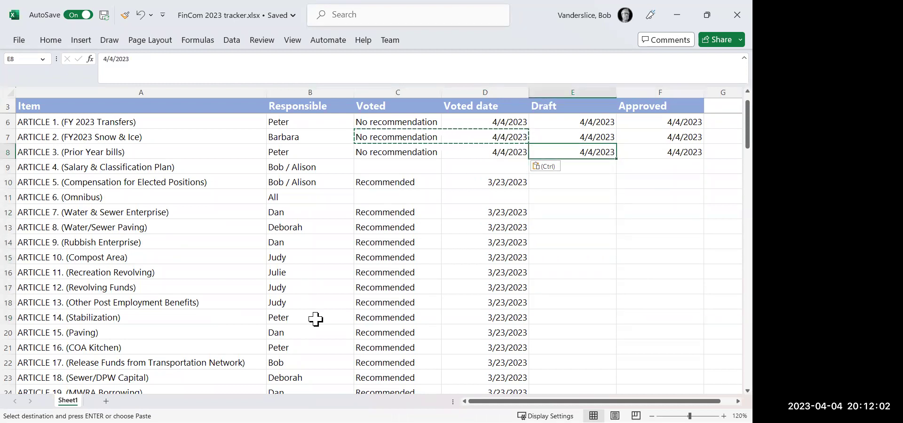
pyautogui.hotkey('shift', 'Right')
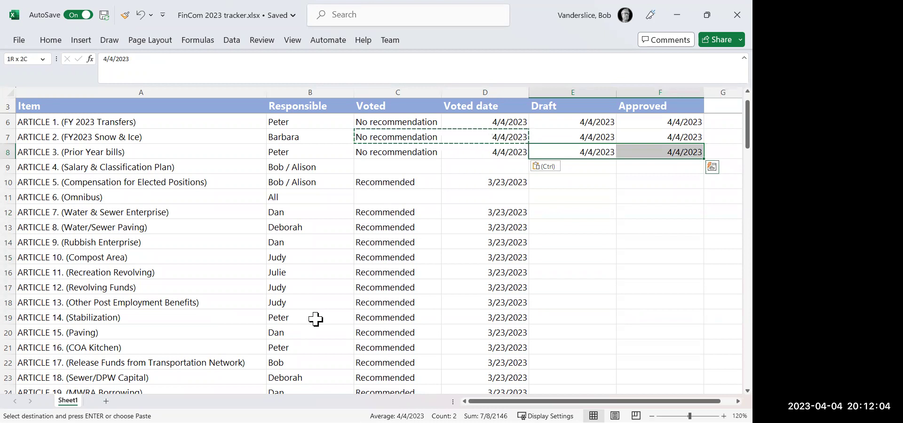
pyautogui.hotkey('ctrl', 'c')
pyautogui.press('Down')
pyautogui.press('Down')
pyautogui.press('Down')
pyautogui.press('Down')
pyautogui.press('Down')
pyautogui.press('Down')
pyautogui.press('Down')
pyautogui.press('Down')
pyautogui.press('Down')
pyautogui.press('Down')
pyautogui.press('Down')
pyautogui.hotkey('ctrl', 'v')
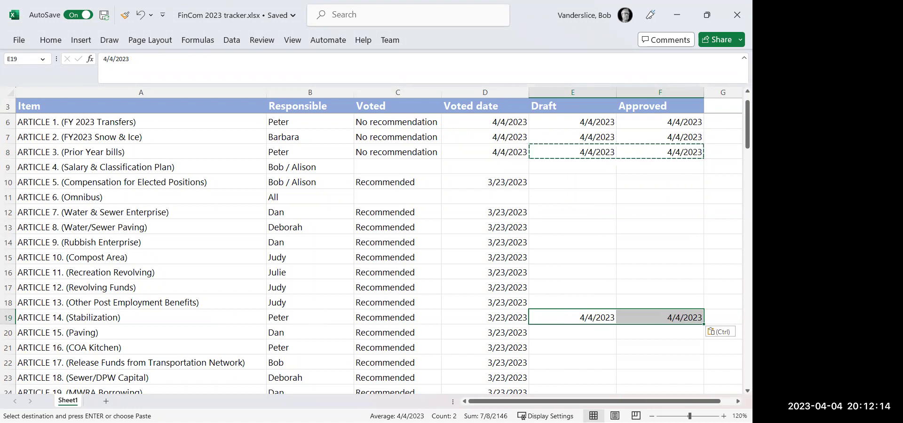
pyautogui.hotkey('alt', 'Tab')
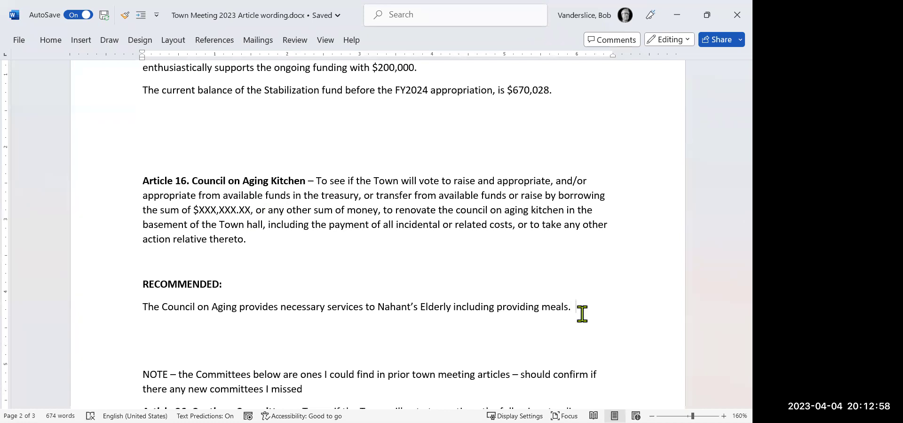
# Add the sentence combining this Article's funds with $50,000 CPC and $50,000 State funds, totalling $150,000.
pyautogui.write('The')
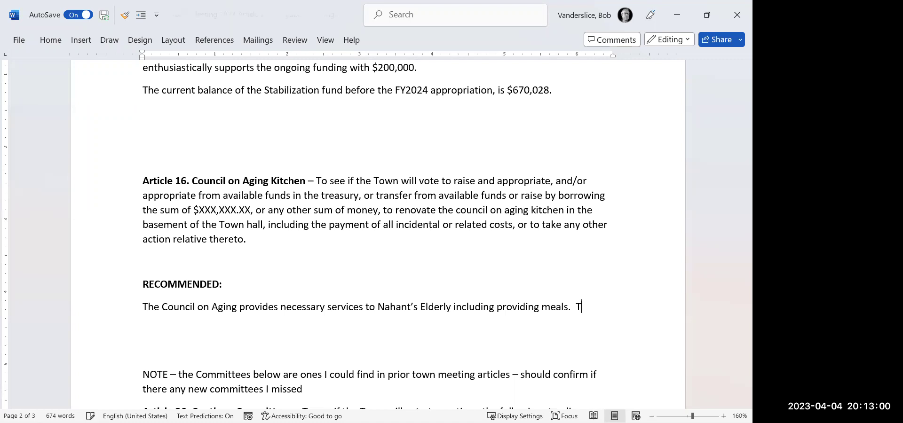
pyautogui.write(' funds from this Article')
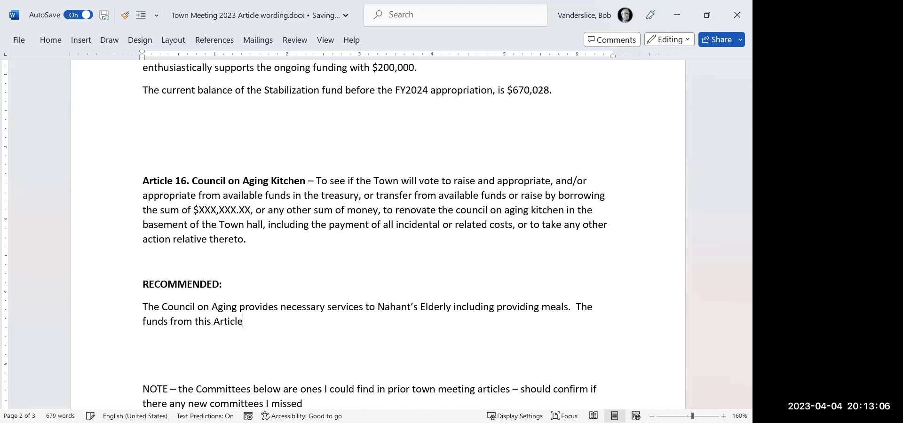
pyautogui.write(' will be combin')
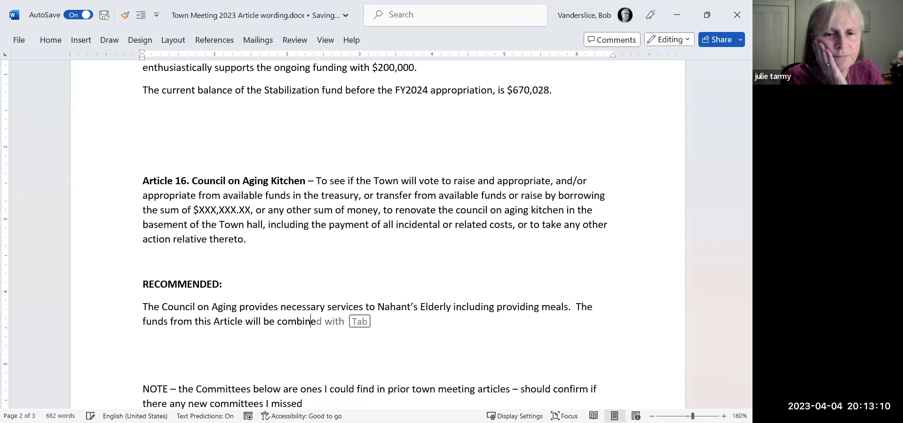
pyautogui.write('ed with fund')
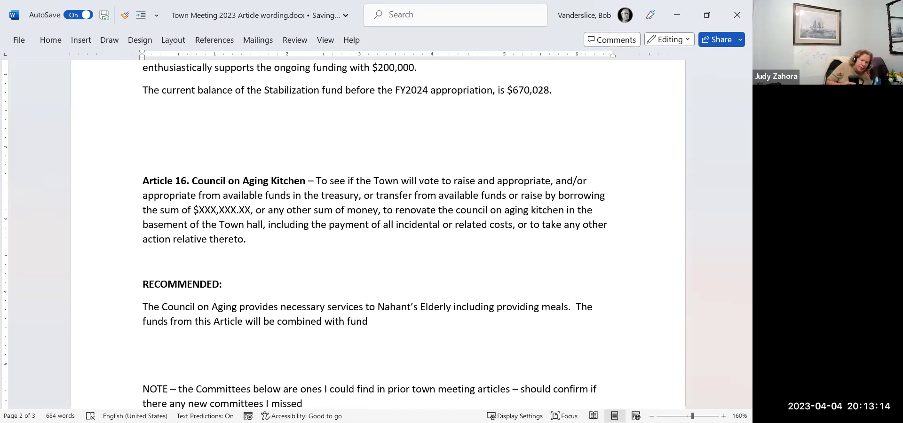
pyautogui.press('BackSpace')
pyautogui.press('BackSpace')
pyautogui.press('BackSpace')
pyautogui.press('BackSpace')
pyautogui.write('$50')
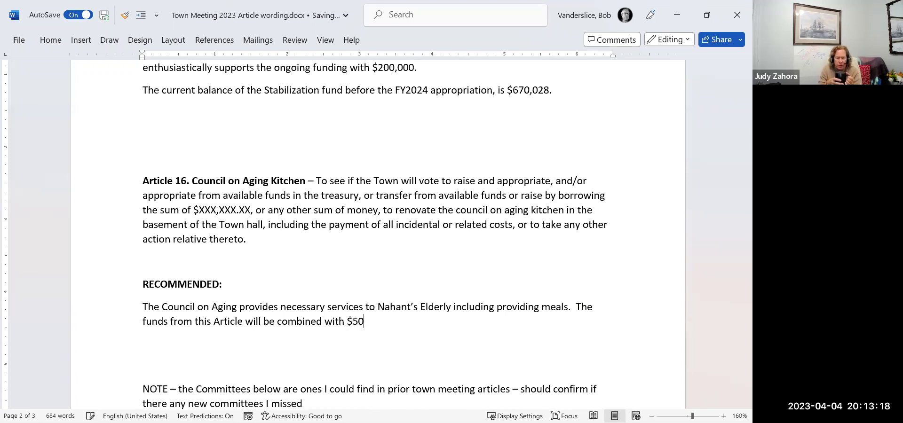
pyautogui.write(',000 from the ')
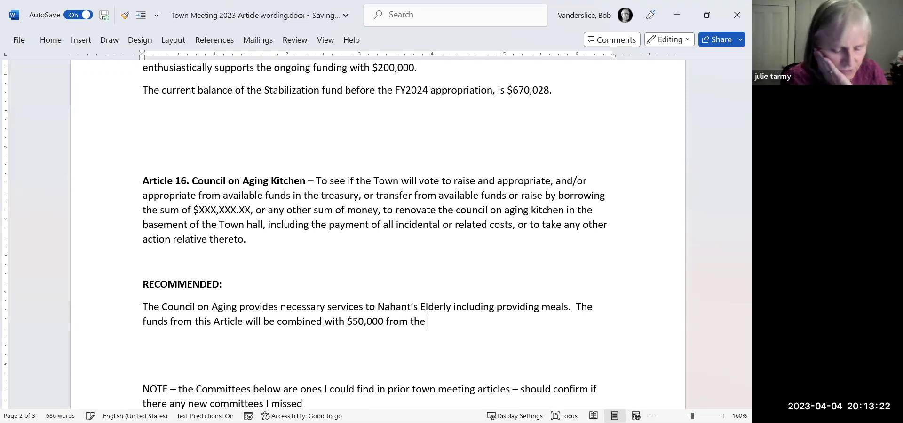
pyautogui.write('Community Preservation')
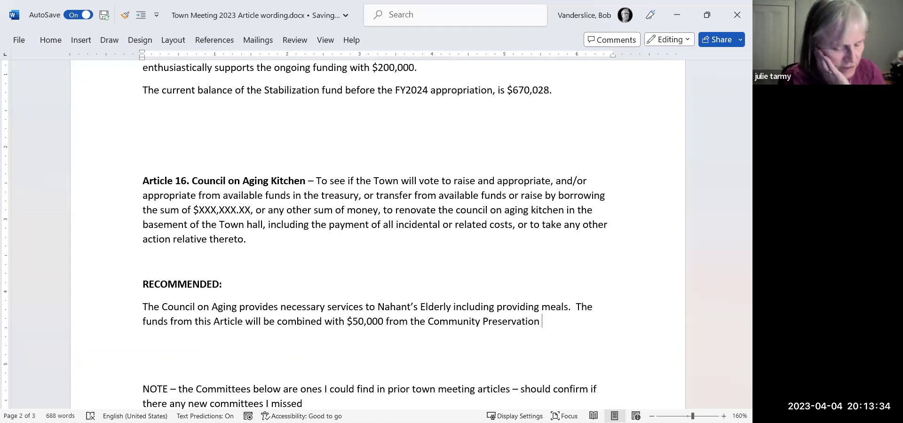
pyautogui.write('Committee')
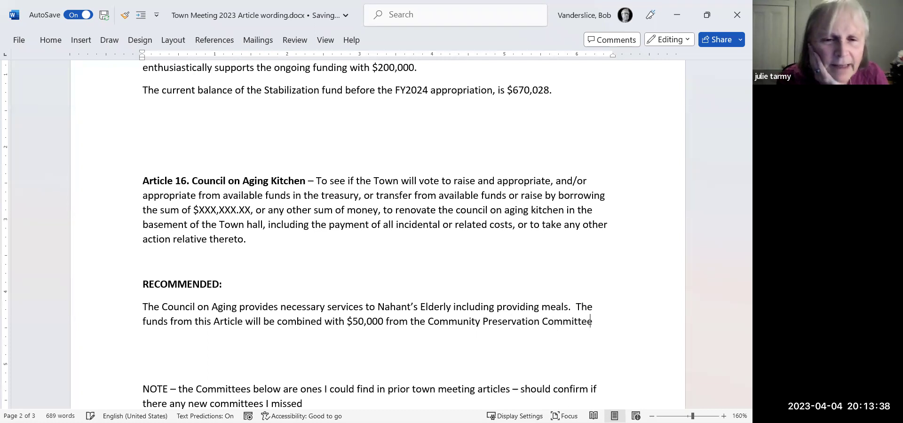
pyautogui.write(' a')
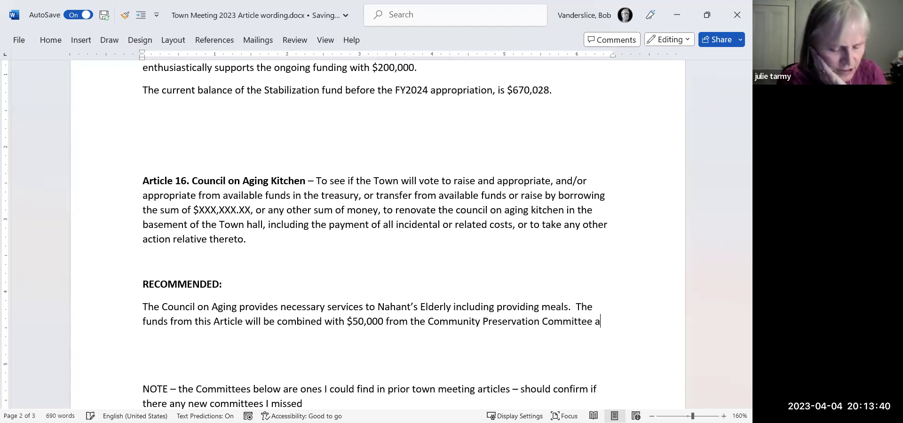
pyautogui.write('nd')
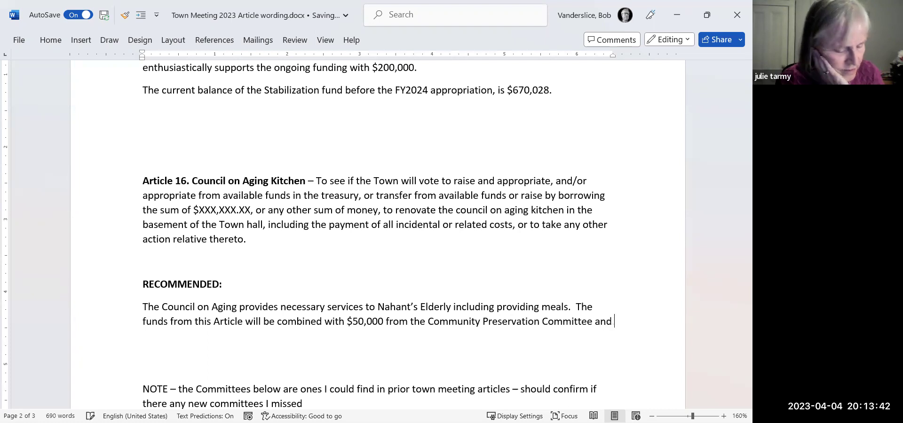
pyautogui.write(' an a')
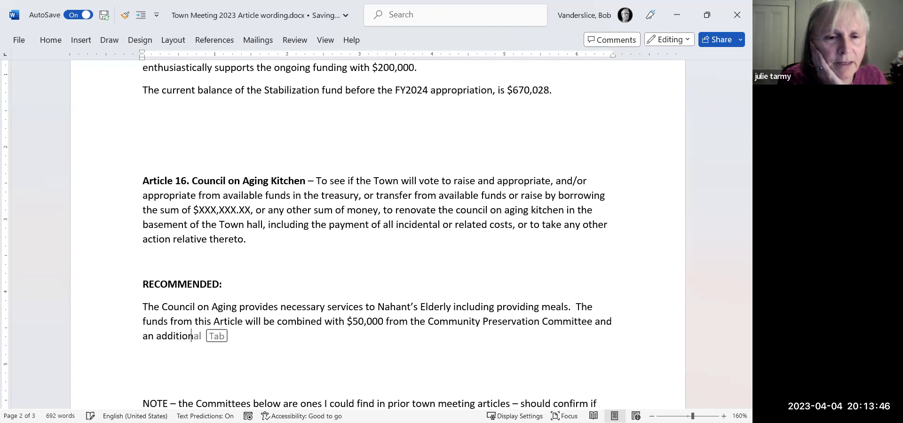
pyautogui.write('dditio')
pyautogui.press('Tab')
pyautogui.write('$50,000 from ')
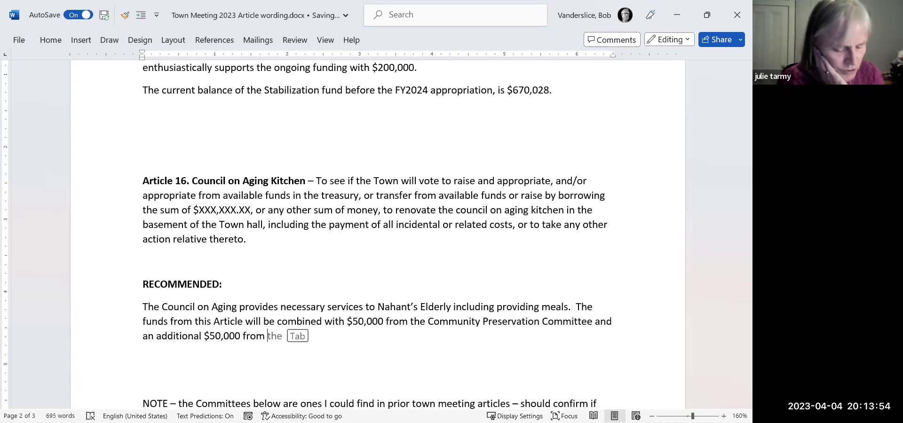
pyautogui.write('Stat')
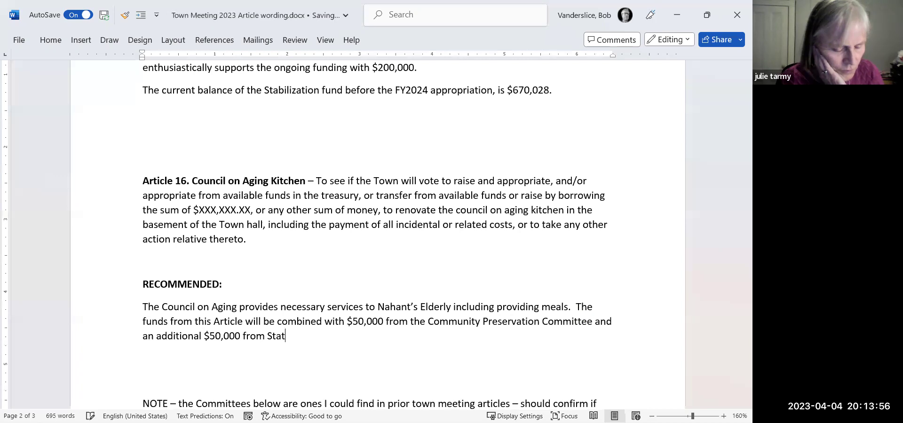
pyautogui.write('e funds for a tot')
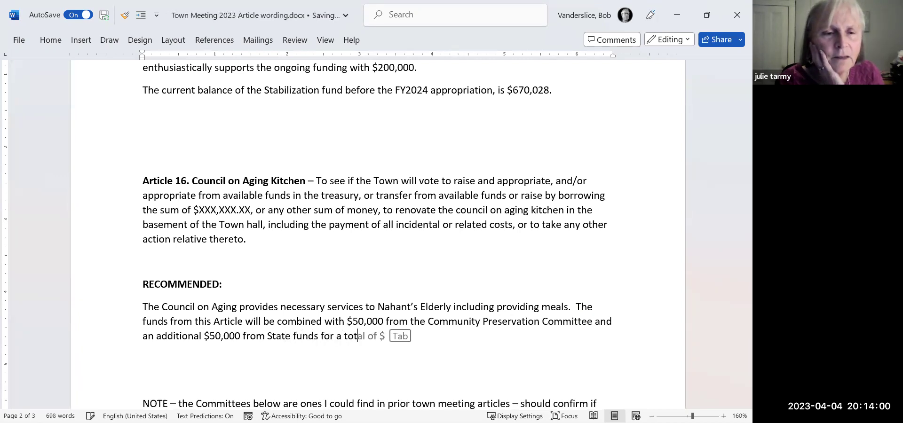
pyautogui.write('al pro')
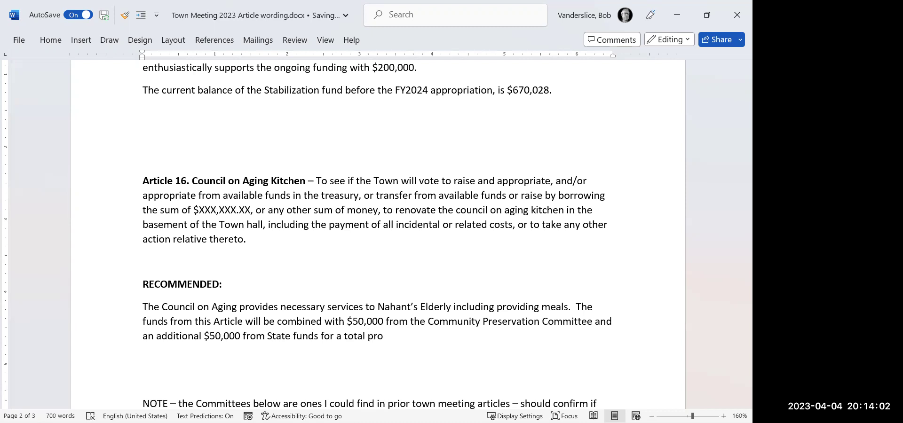
pyautogui.write('ject funding of $')
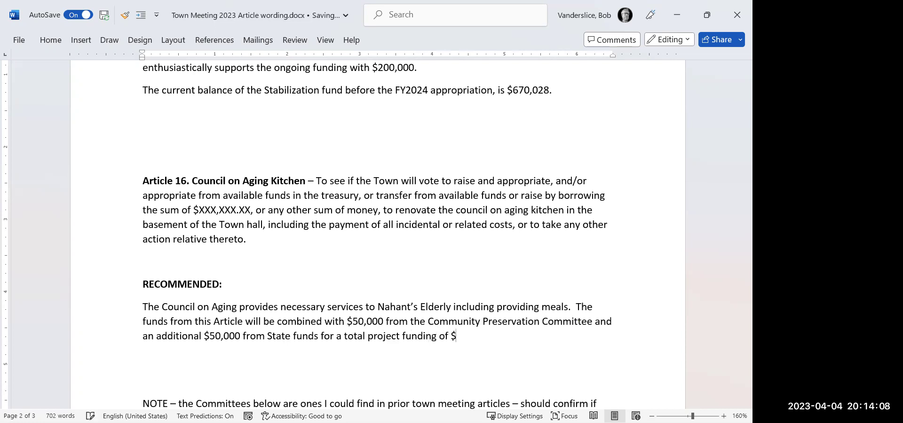
pyautogui.write('150,000')
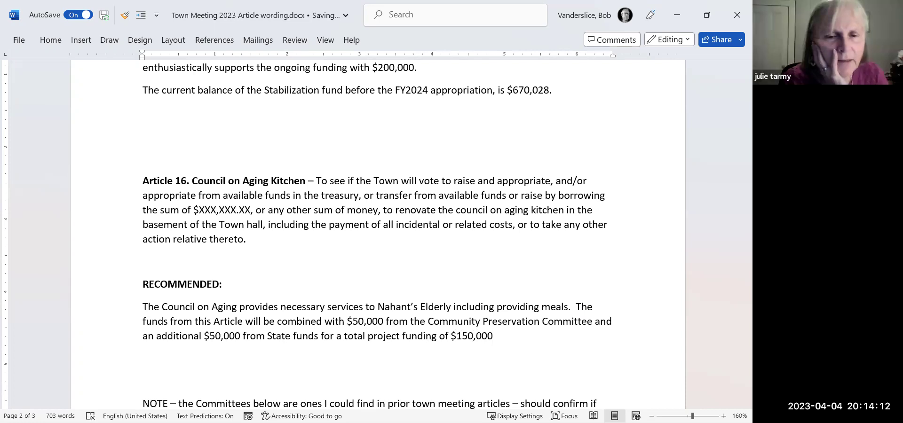
pyautogui.write('.')
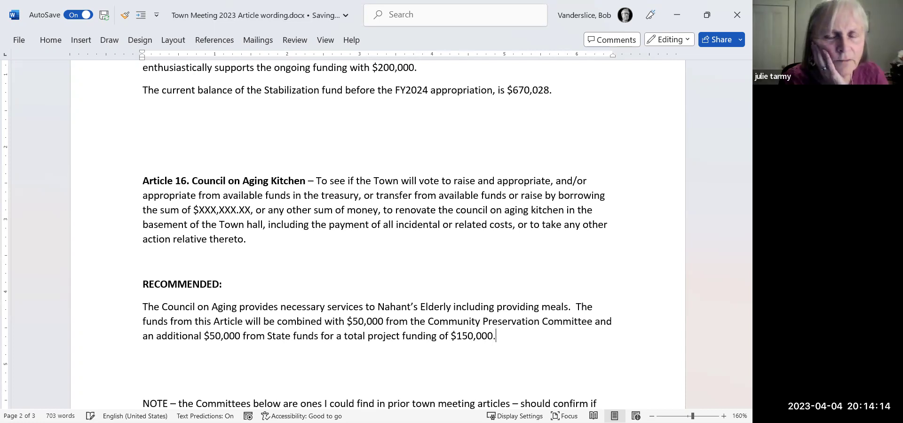
# Insert 'The existing kitchen is xxxxxxx.' before the funding sentence.
pyautogui.click(497, 321)
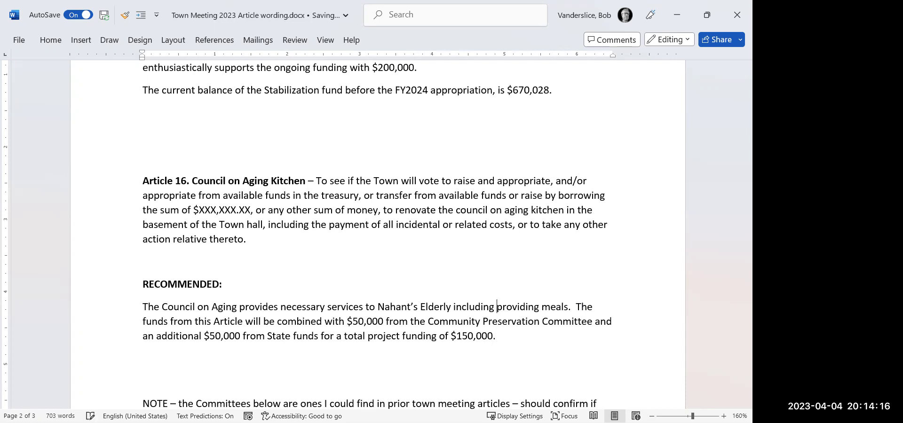
pyautogui.press('Right')
pyautogui.press('Right')
pyautogui.write('THe esi')
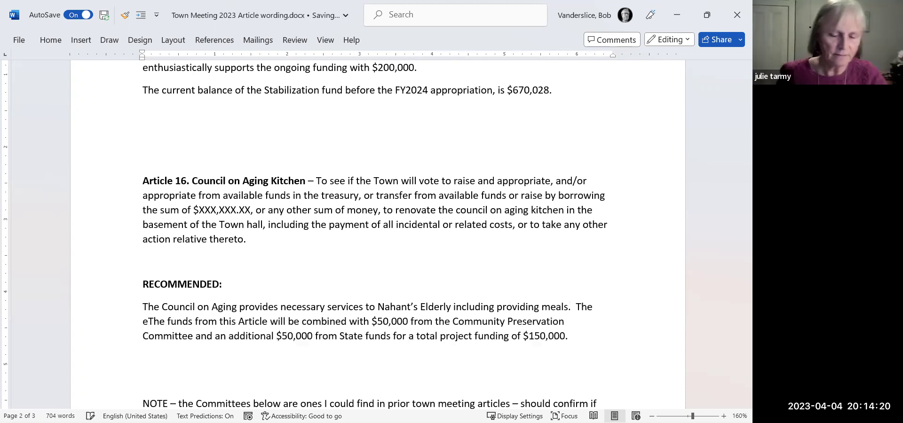
pyautogui.press('BackSpace')
pyautogui.press('BackSpace')
pyautogui.write('xisting')
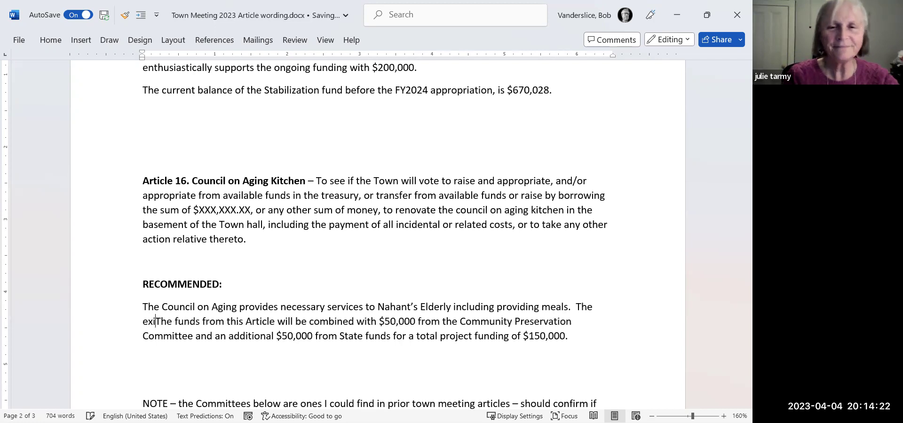
pyautogui.write(' kitche')
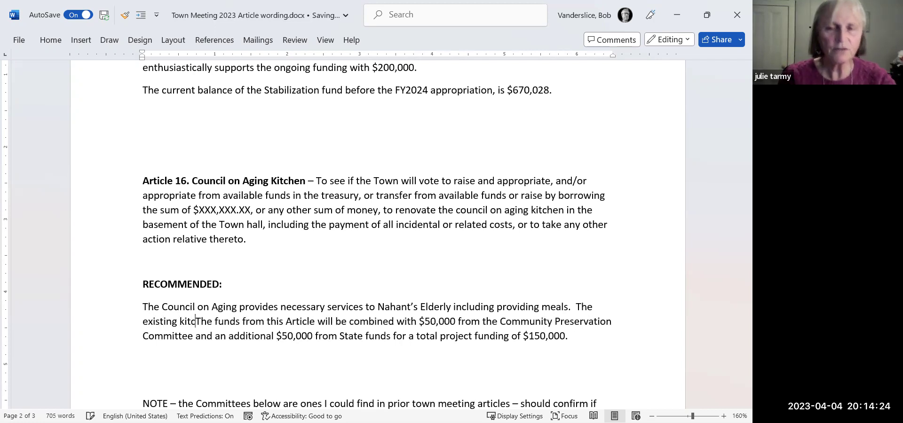
pyautogui.write('n is ')
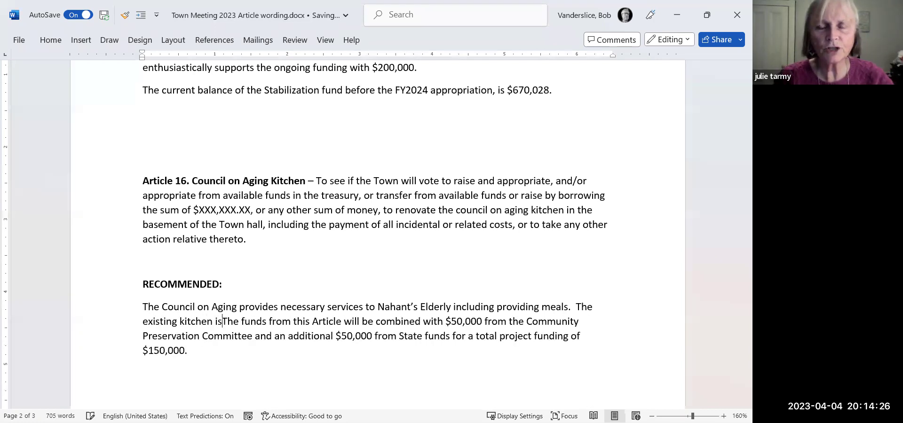
pyautogui.write('xxxxxxx.')
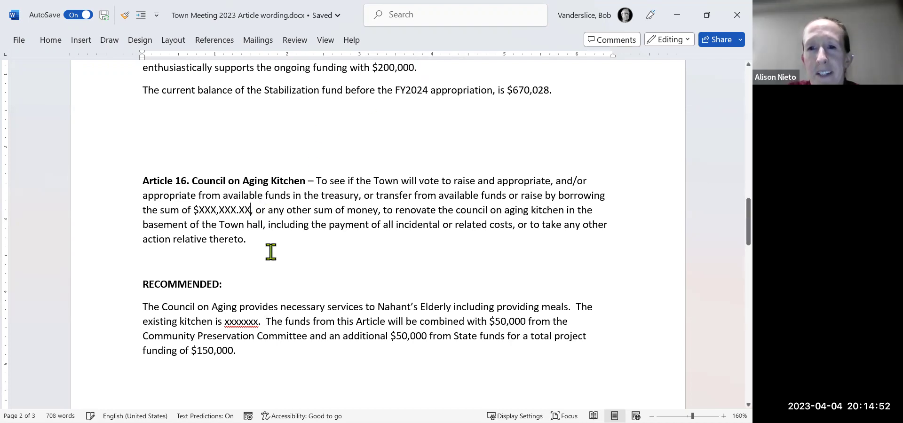
# Replace the $XXX,XXX.XX placeholder with 50,000.00 in Article 16.
pyautogui.press('BackSpace')
pyautogui.press('BackSpace')
pyautogui.press('BackSpace')
pyautogui.press('BackSpace')
pyautogui.press('BackSpace')
pyautogui.press('BackSpace')
pyautogui.press('BackSpace')
pyautogui.press('BackSpace')
pyautogui.press('BackSpace')
pyautogui.press('BackSpace')
pyautogui.write('50,00')
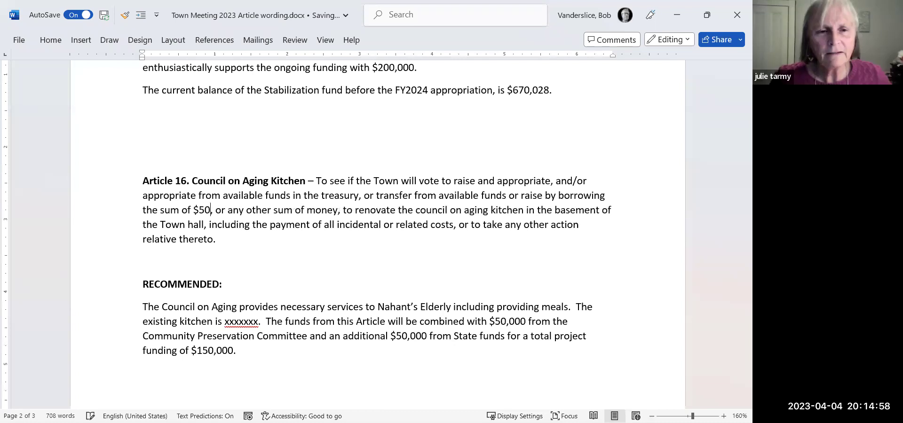
pyautogui.write('0.00')
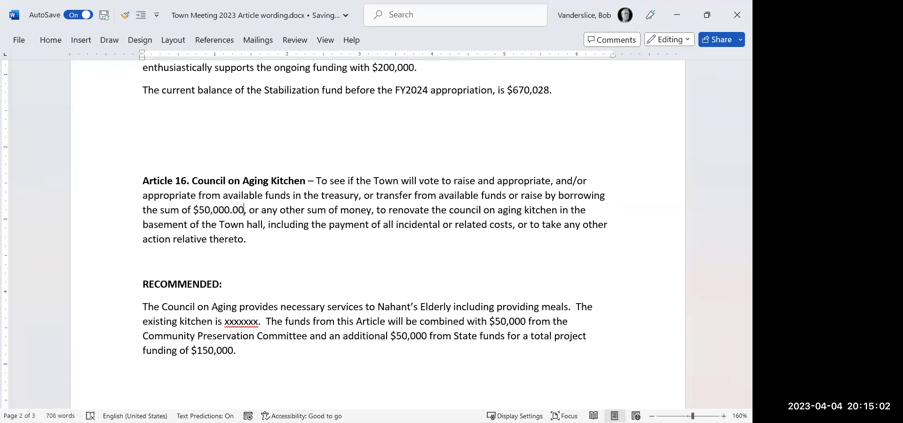
pyautogui.click(302, 269)
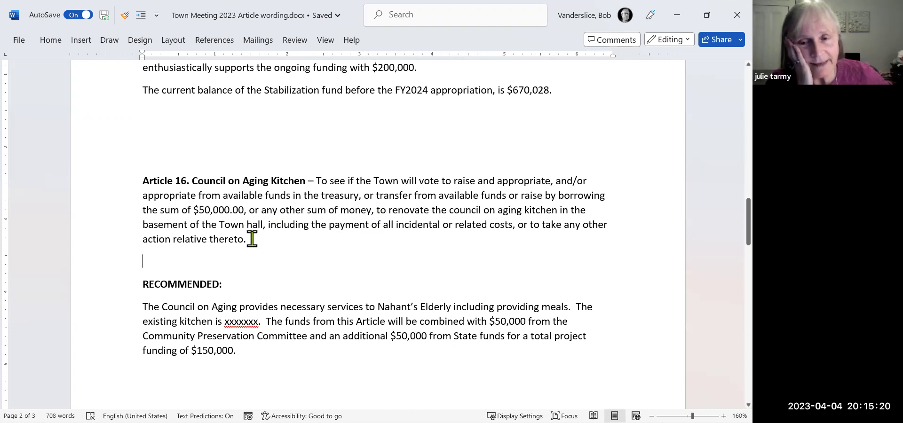
pyautogui.moveTo(252, 239); pyautogui.dragTo(317, 186)
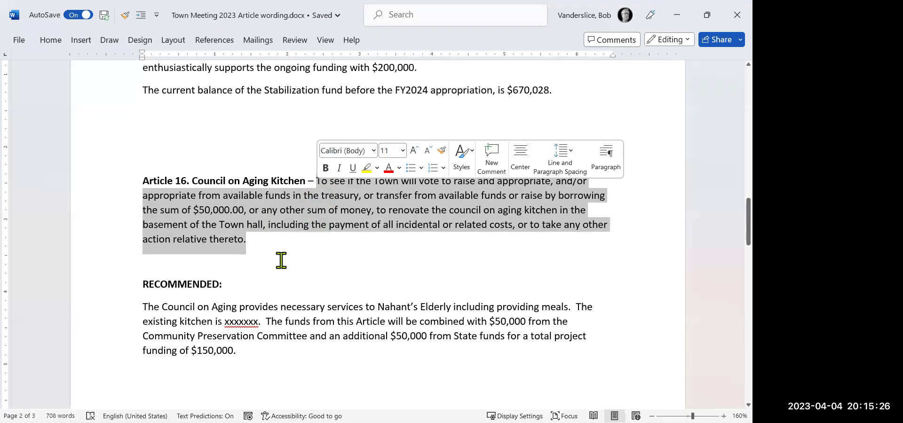
pyautogui.moveTo(142, 306); pyautogui.dragTo(270, 363)
pyautogui.click(290, 379)
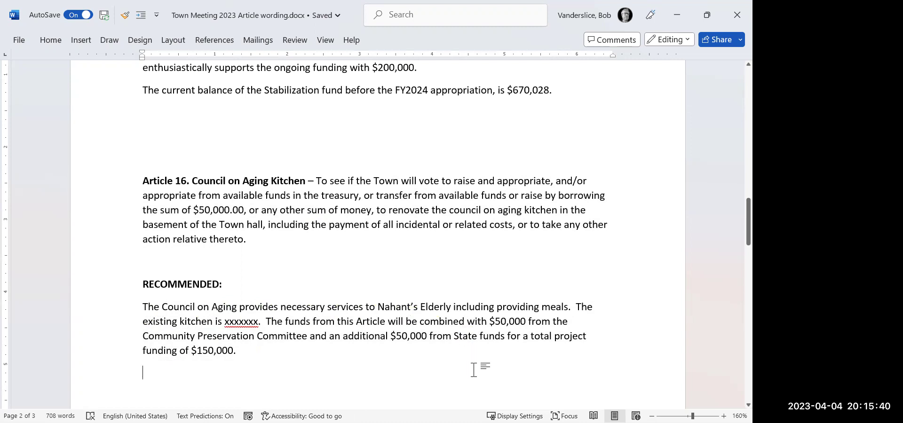
# Change 'Elderly' to lowercase 'elderly' in the recommendation.
pyautogui.click(423, 305)
pyautogui.press('BackSpace')
pyautogui.write('e')
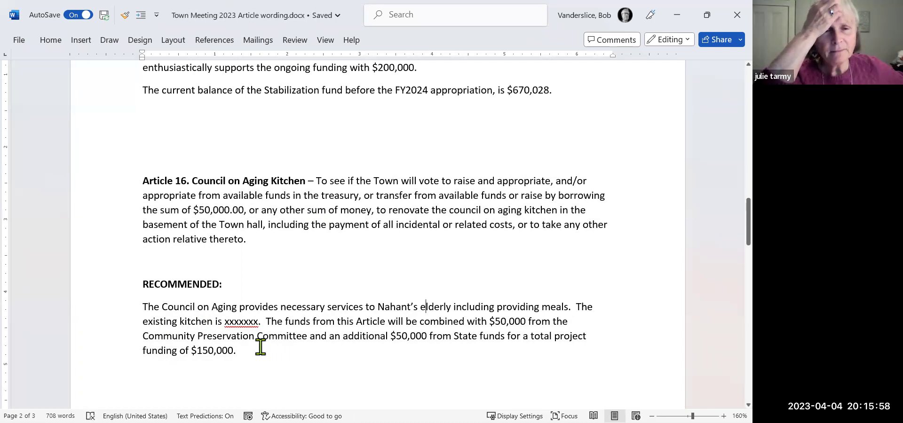
# Replace the xxxxxxx placeholder with 'antiquated' in the kitchen sentence.
pyautogui.doubleClick(254, 323)
pyautogui.click(257, 324)
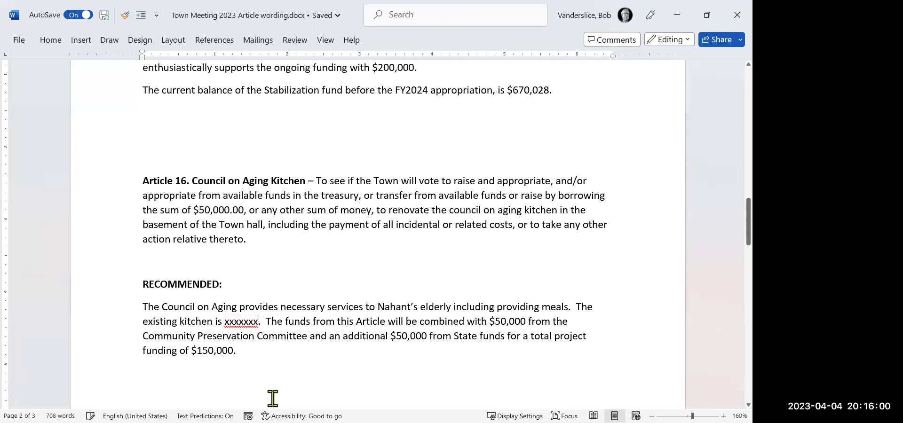
pyautogui.press('BackSpace')
pyautogui.press('BackSpace')
pyautogui.press('BackSpace')
pyautogui.press('BackSpace')
pyautogui.press('BackSpace')
pyautogui.press('BackSpace')
pyautogui.press('BackSpace')
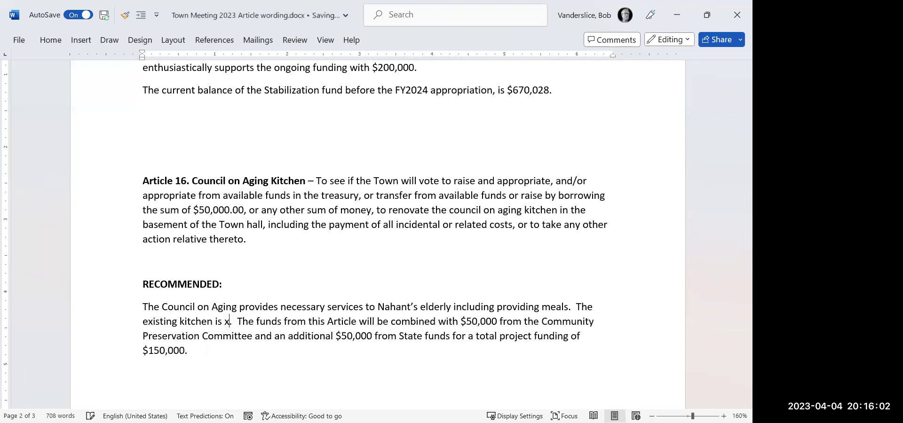
pyautogui.write('anti')
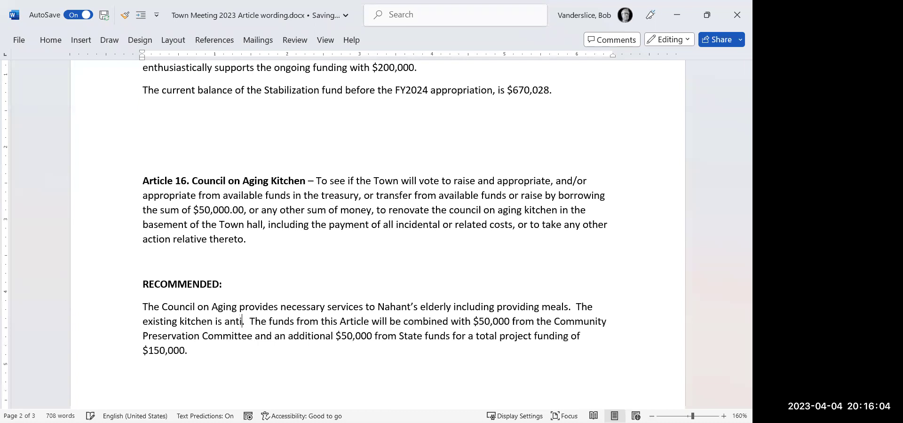
pyautogui.write('quated')
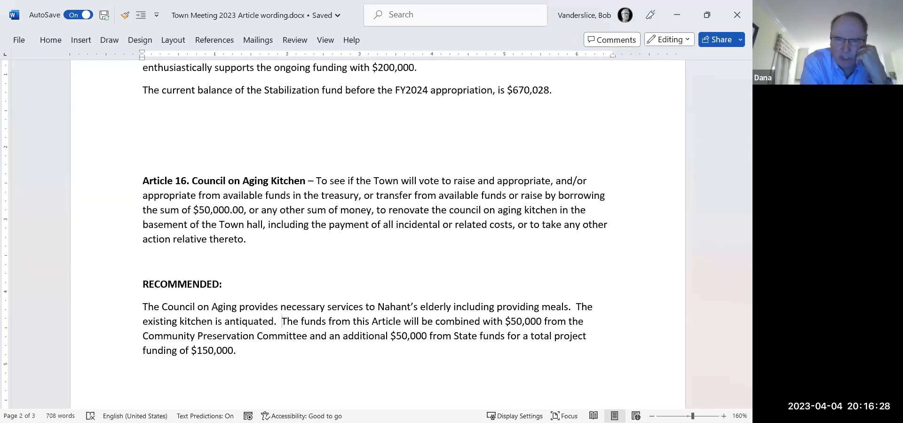
# Change 'the Community Preservation Committee' to 'a Community Preservation Grant'.
pyautogui.click(286, 336)
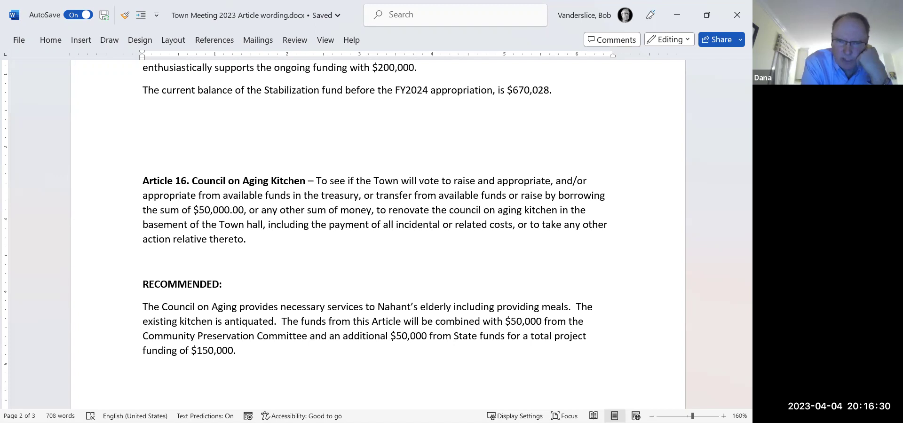
pyautogui.press('Right')
pyautogui.press('Right')
pyautogui.press('Right')
pyautogui.press('Right')
pyautogui.press('Right')
pyautogui.press('Right')
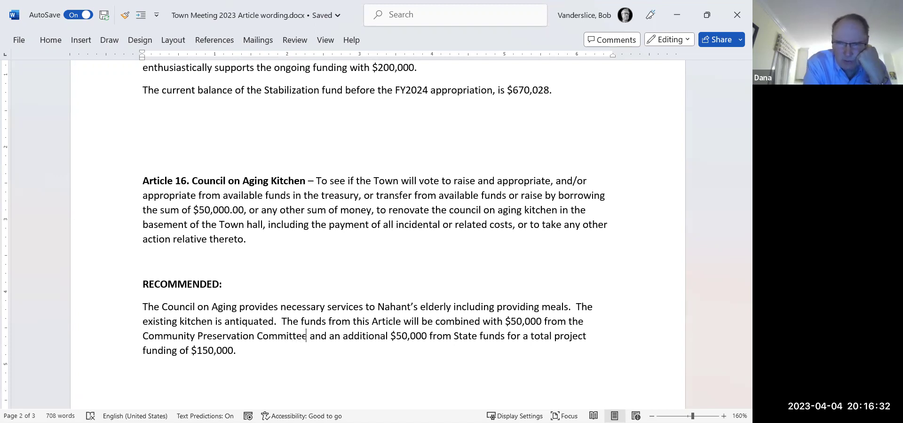
pyautogui.press('BackSpace')
pyautogui.press('BackSpace')
pyautogui.press('BackSpace')
pyautogui.press('BackSpace')
pyautogui.press('BackSpace')
pyautogui.press('BackSpace')
pyautogui.press('BackSpace')
pyautogui.press('BackSpace')
pyautogui.press('BackSpace')
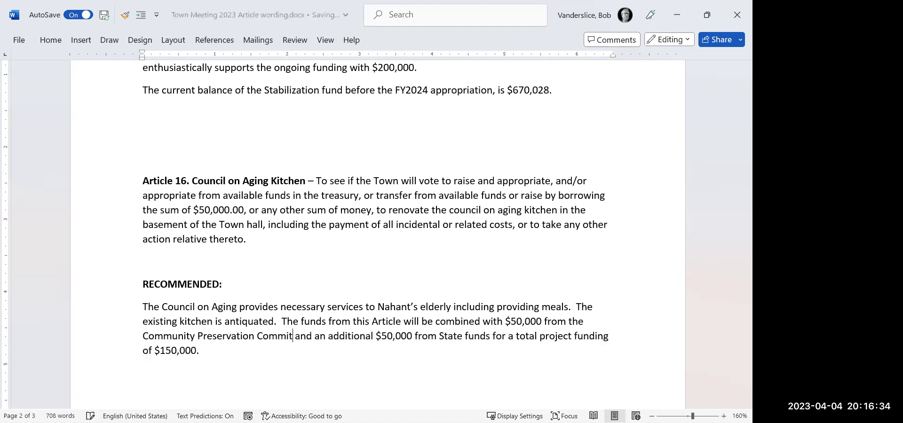
pyautogui.write('Grant')
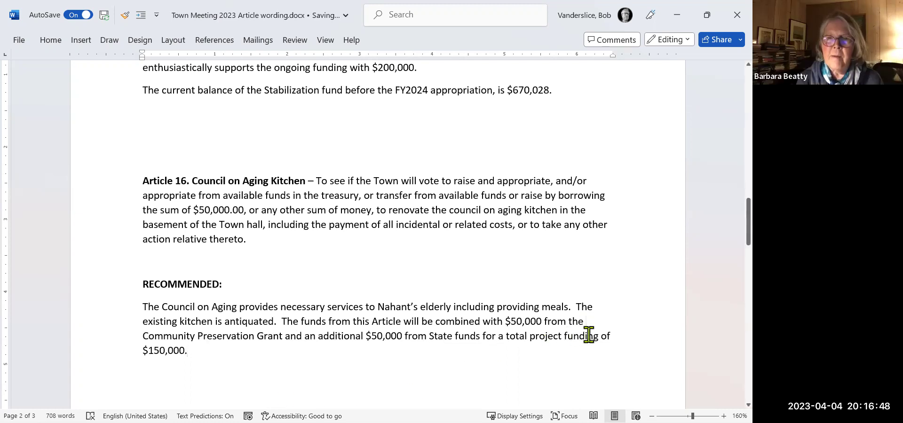
pyautogui.press('BackSpace')
pyautogui.press('BackSpace')
pyautogui.press('BackSpace')
pyautogui.press('BackSpace')
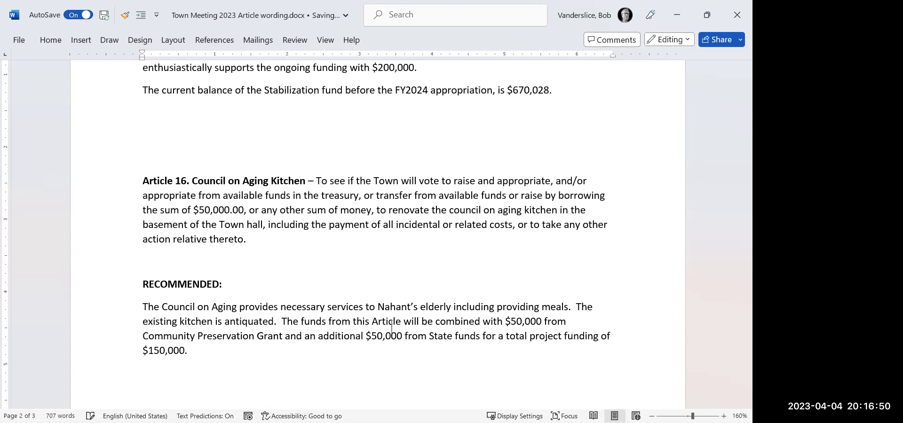
pyautogui.write('a')
# Add a comma after 'Grant' and remove the following 'and'.
pyautogui.click(282, 335)
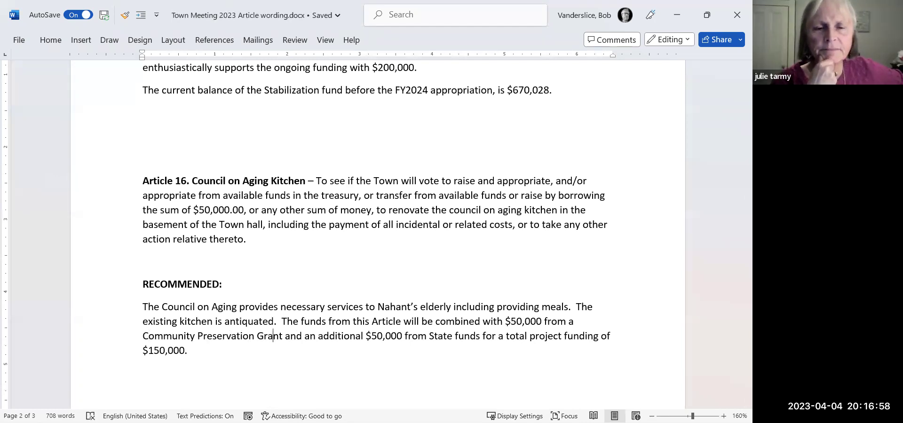
pyautogui.write(',')
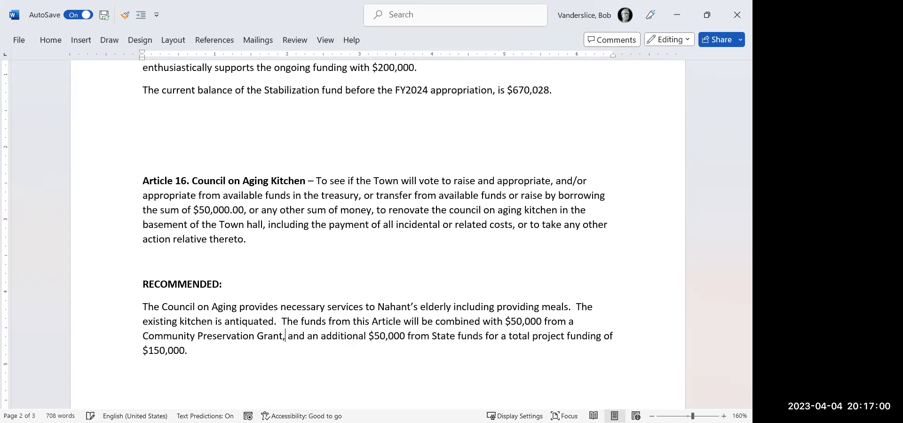
pyautogui.press('Delete')
pyautogui.press('Delete')
pyautogui.press('Delete')
pyautogui.press('Delete')
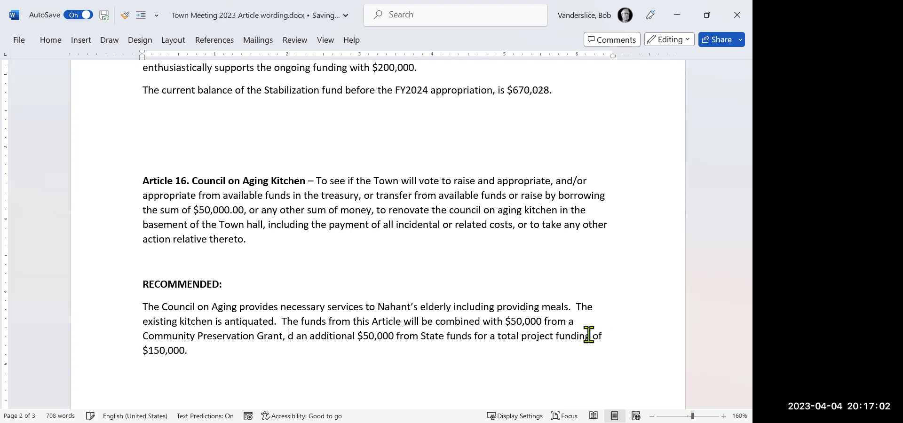
pyautogui.press('Delete')
pyautogui.press('Right')
pyautogui.press('Right')
pyautogui.press('Right')
pyautogui.press('Right')
pyautogui.press('Right')
pyautogui.press('Right')
pyautogui.press('Right')
pyautogui.press('Right')
pyautogui.press('Right')
pyautogui.press('Right')
pyautogui.press('Right')
pyautogui.press('Right')
pyautogui.press('Right')
pyautogui.press('Right')
pyautogui.press('Right')
pyautogui.press('Right')
pyautogui.press('Right')
pyautogui.press('Right')
pyautogui.press('Right')
pyautogui.press('Right')
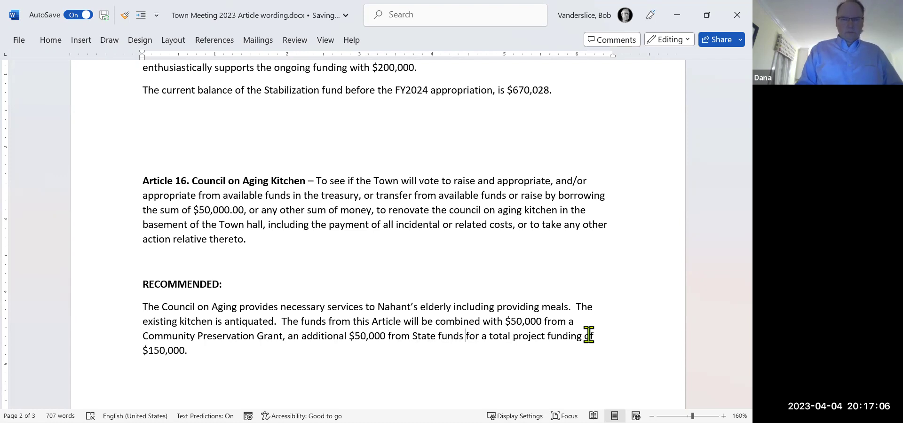
pyautogui.press('Left')
pyautogui.press('Left')
# Insert 'and $13,000 from The Friends of Council on Aging' before 'for a total', capitalizing Aging.
pyautogui.write('and')
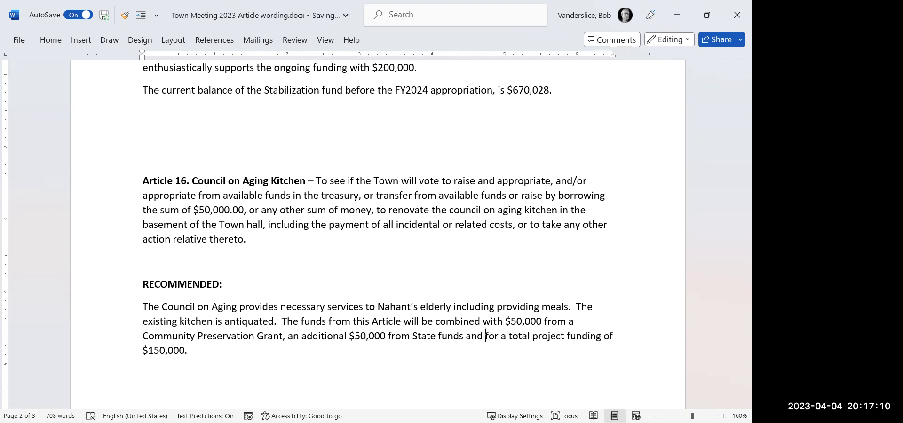
pyautogui.write(' $13,000 from')
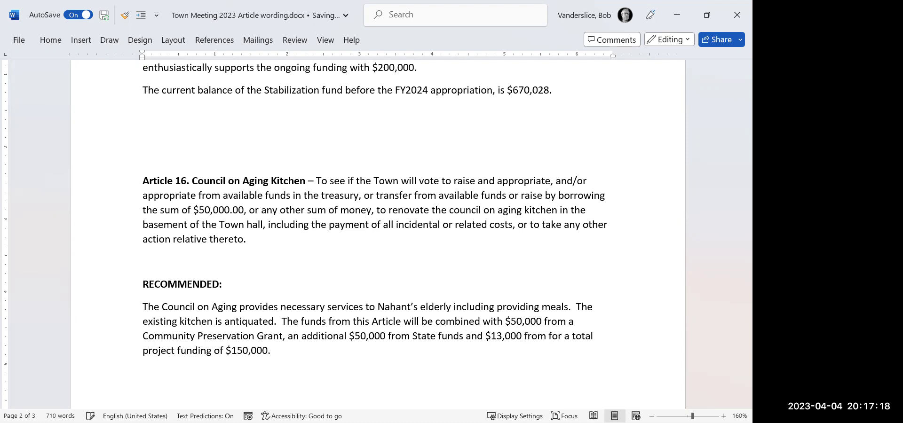
pyautogui.write(' The ')
pyautogui.write('Friends ')
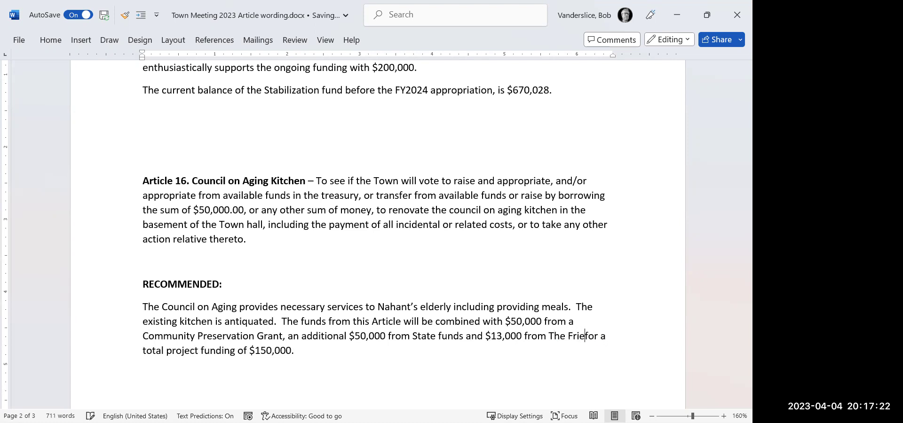
pyautogui.write('of Coun')
pyautogui.write('cil ')
pyautogui.write('on agingfor a total project funding of $150,000.')
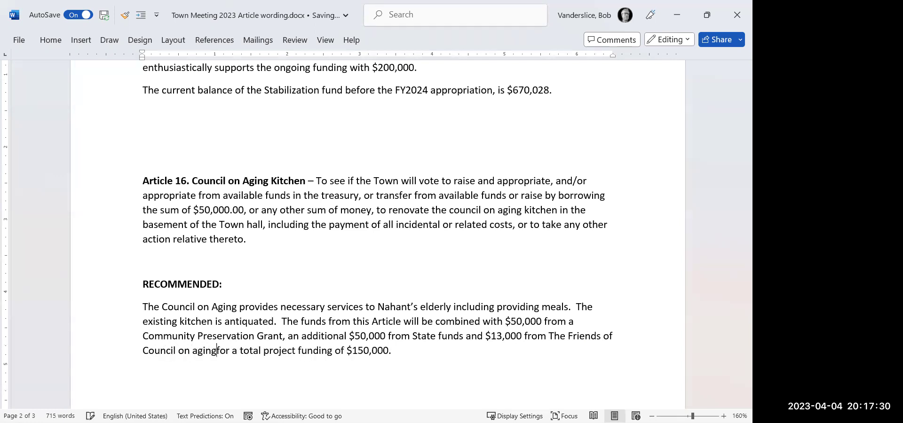
pyautogui.press('BackSpace')
pyautogui.press('BackSpace')
pyautogui.press('BackSpace')
pyautogui.press('BackSpace')
pyautogui.press('BackSpace')
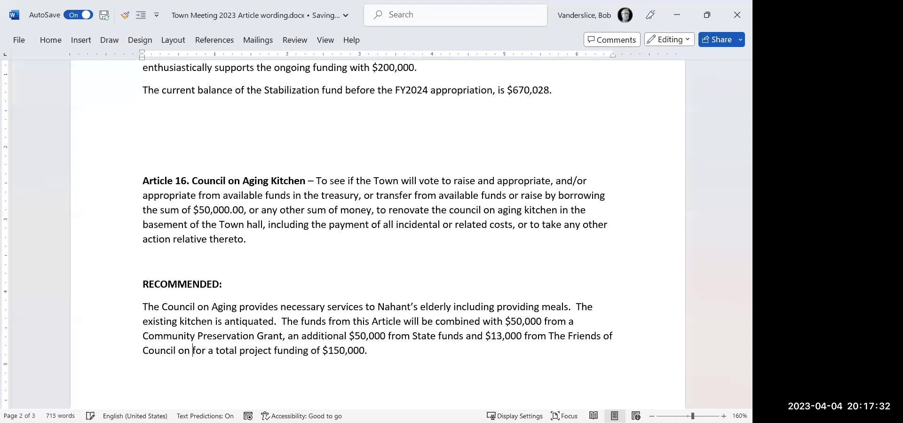
pyautogui.write('Aging')
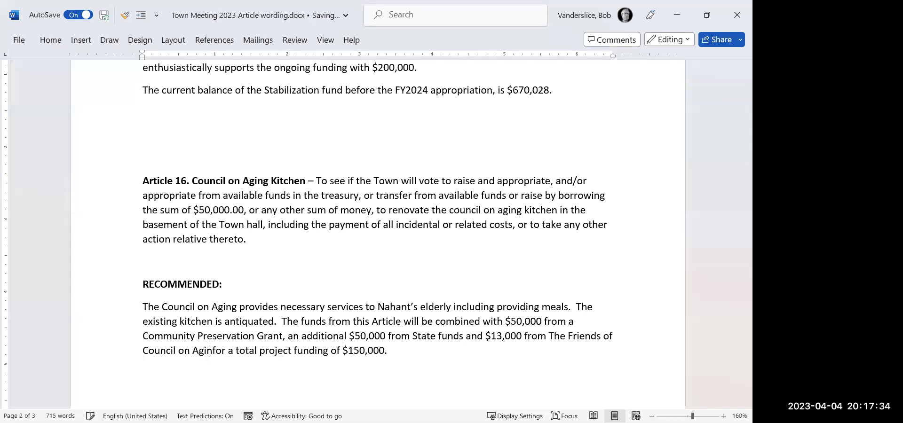
pyautogui.write(',')
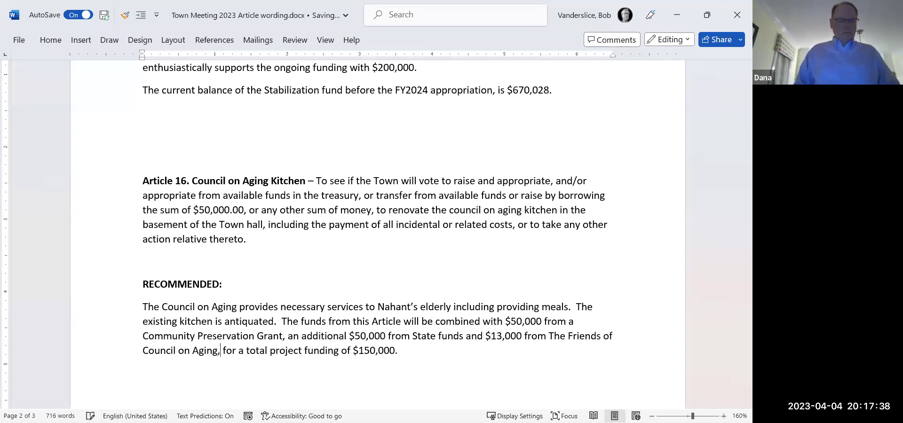
pyautogui.press('BackSpace')
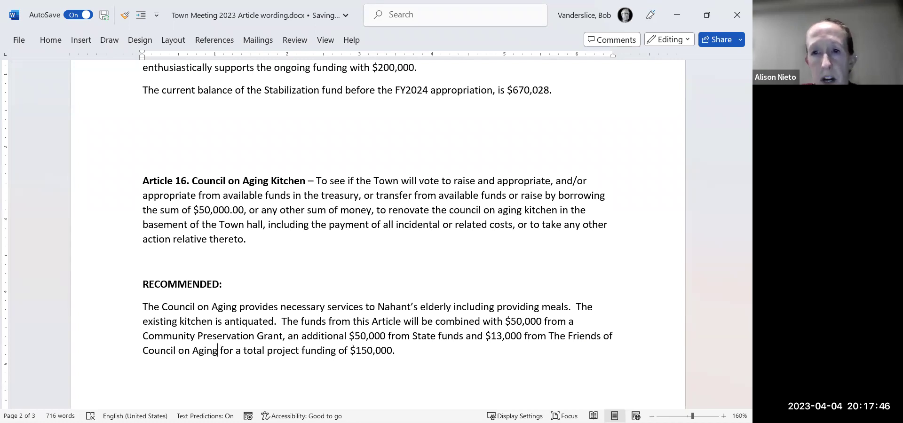
pyautogui.press('Right')
pyautogui.press('Right')
pyautogui.press('Right')
pyautogui.press('Right')
pyautogui.press('Right')
pyautogui.press('Right')
pyautogui.press('Right')
pyautogui.press('Right')
pyautogui.press('Right')
pyautogui.press('Right')
pyautogui.press('Right')
pyautogui.press('Right')
pyautogui.press('Right')
pyautogui.press('Right')
pyautogui.press('Right')
pyautogui.press('Right')
pyautogui.press('Right')
pyautogui.press('Right')
pyautogui.press('Right')
pyautogui.press('Right')
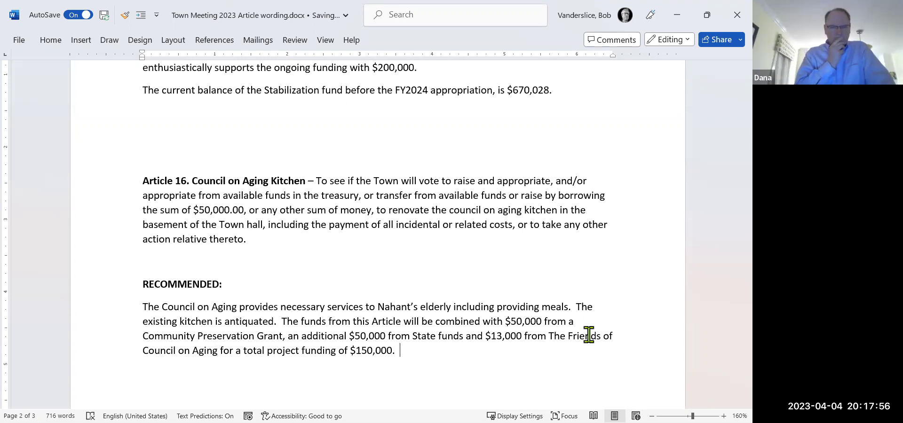
# Append the sentence 'The source of the funding for this Article will be Free Cash.'.
pyautogui.write('The sourc')
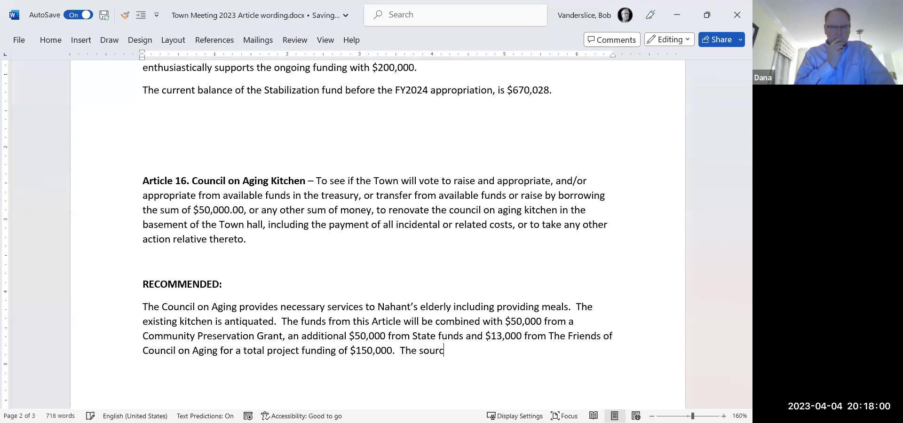
pyautogui.write('e of t')
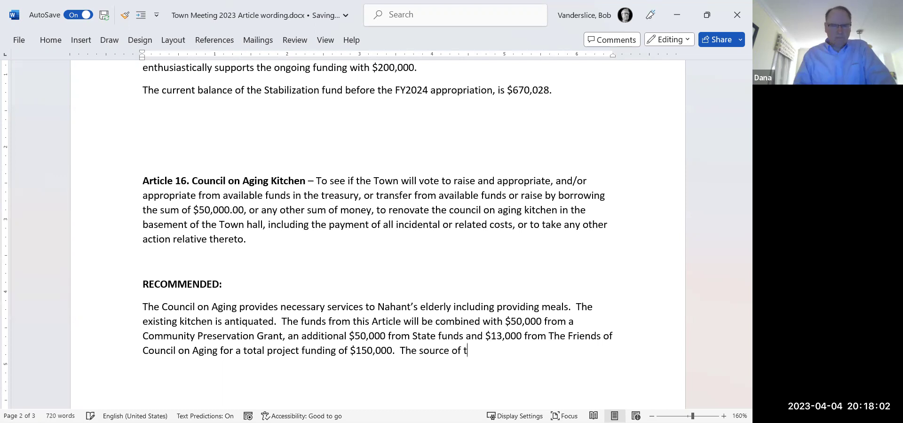
pyautogui.write('he')
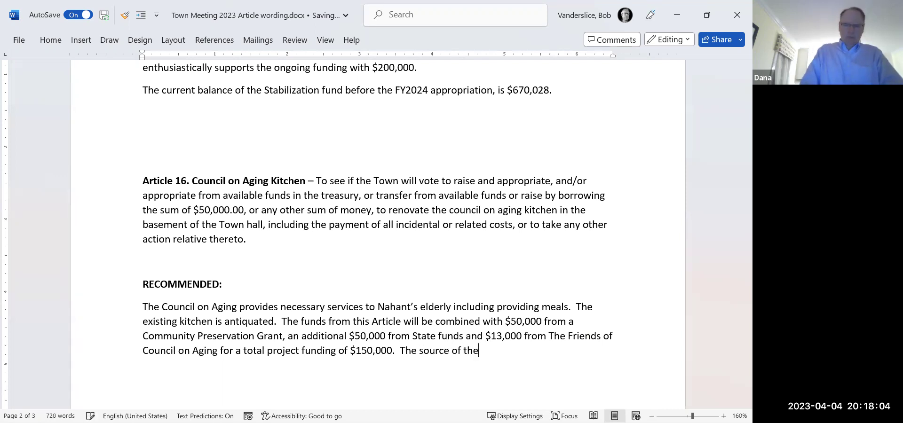
pyautogui.write(' funding f')
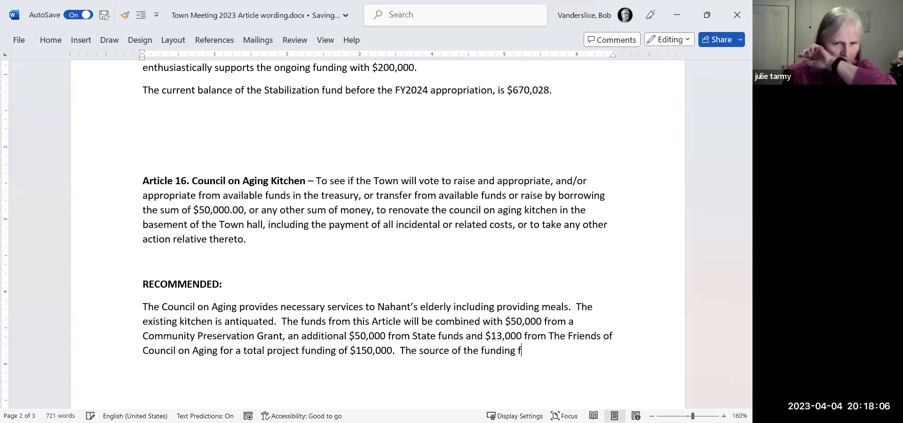
pyautogui.write('or this ')
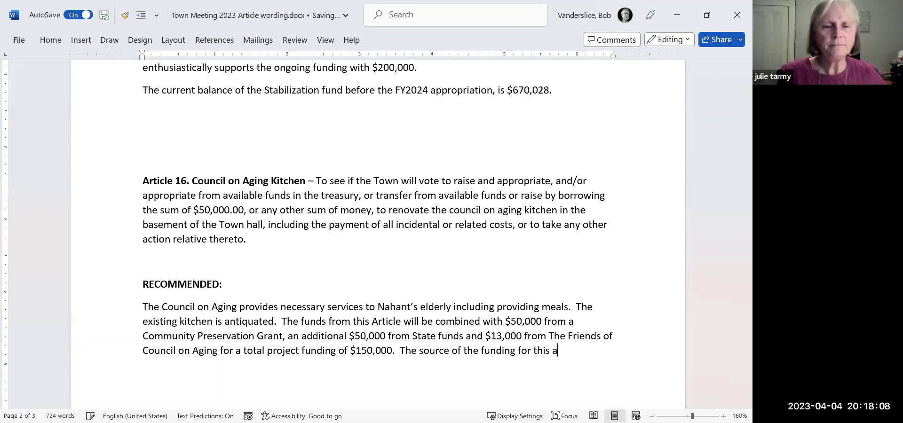
pyautogui.write('Article')
pyautogui.press('BackSpace')
pyautogui.press('BackSpace')
pyautogui.press('BackSpace')
pyautogui.write('cle ')
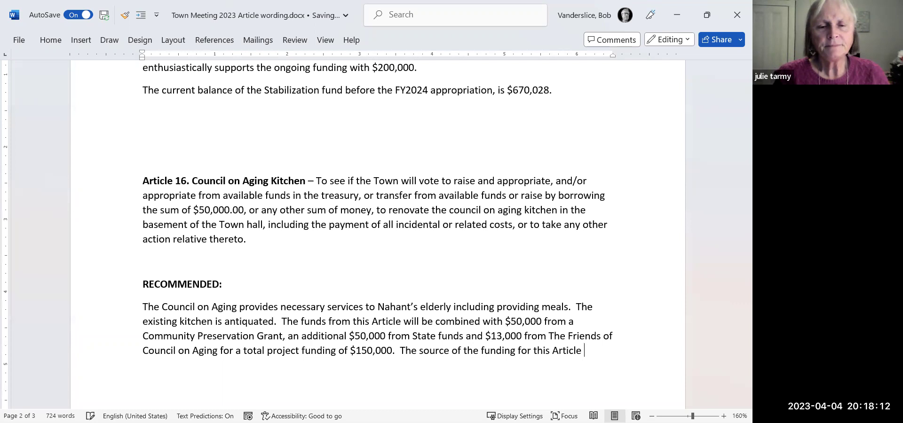
pyautogui.write('will be ')
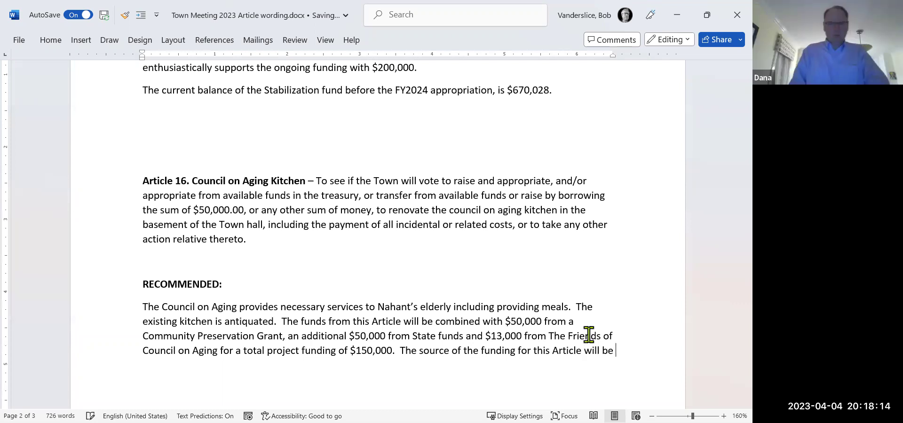
pyautogui.write('Free D')
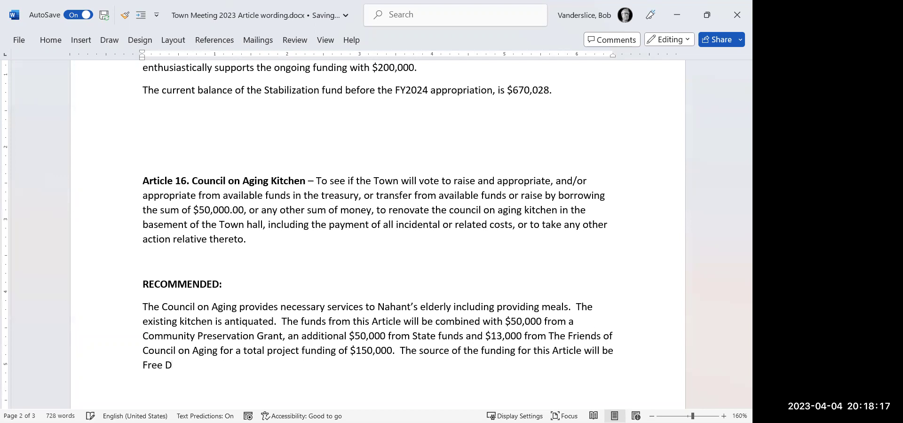
pyautogui.press('BackSpace')
pyautogui.write('Cash.')
# Replace 'elderly' with 'citizens' so it reads 'senior citizens including providing meals.'.
pyautogui.click(419, 306)
pyautogui.write('senior')
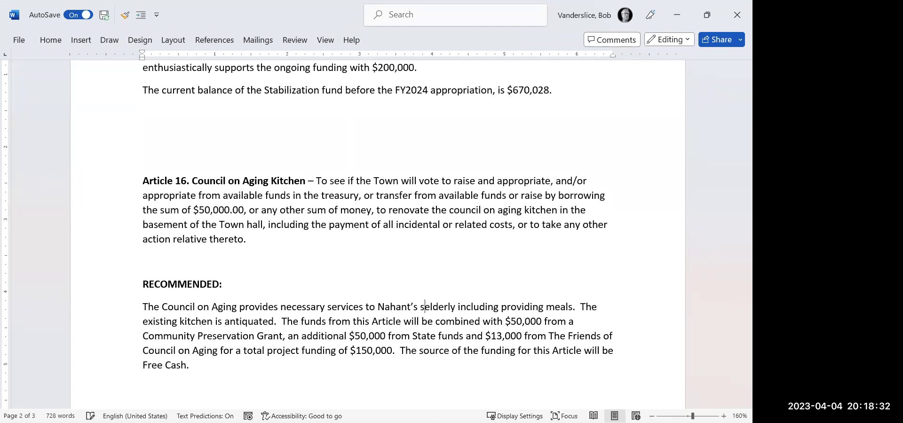
pyautogui.write(' cire')
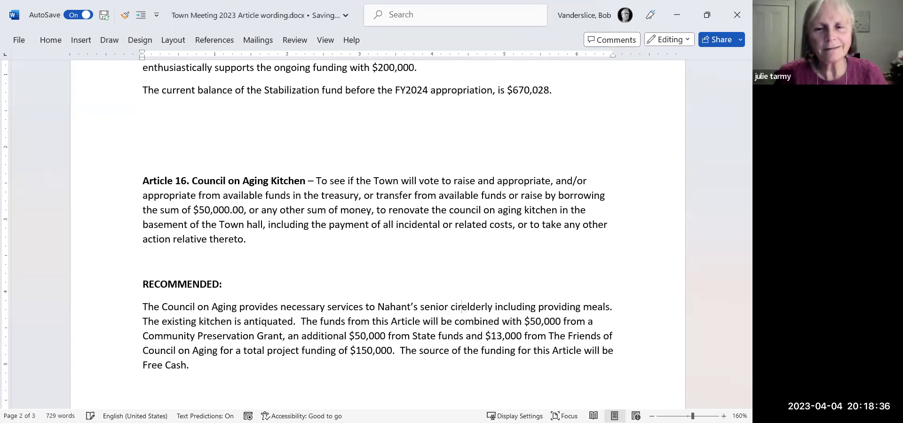
pyautogui.press('BackSpace')
pyautogui.write('tizen')
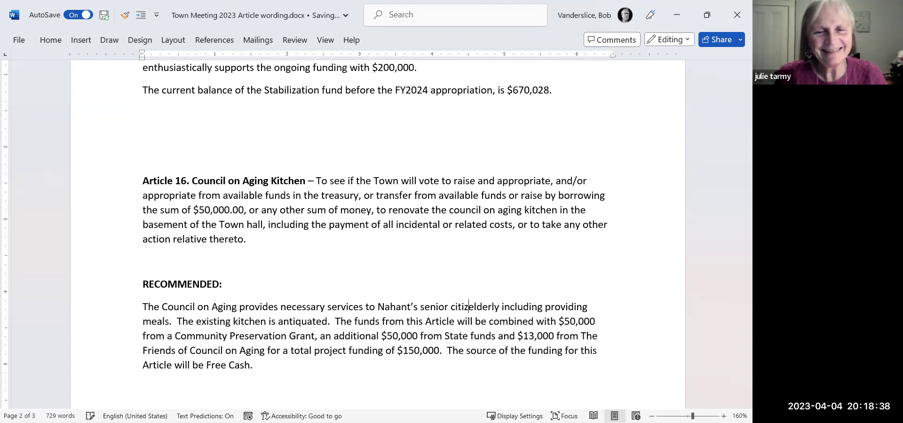
pyautogui.write('s e')
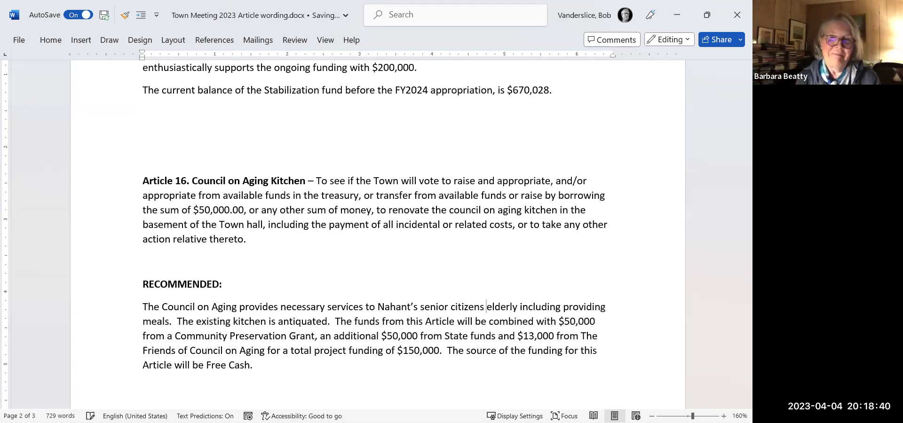
pyautogui.press('Delete')
pyautogui.press('Delete')
pyautogui.press('Delete')
pyautogui.press('Delete')
pyautogui.press('Delete')
pyautogui.press('Delete')
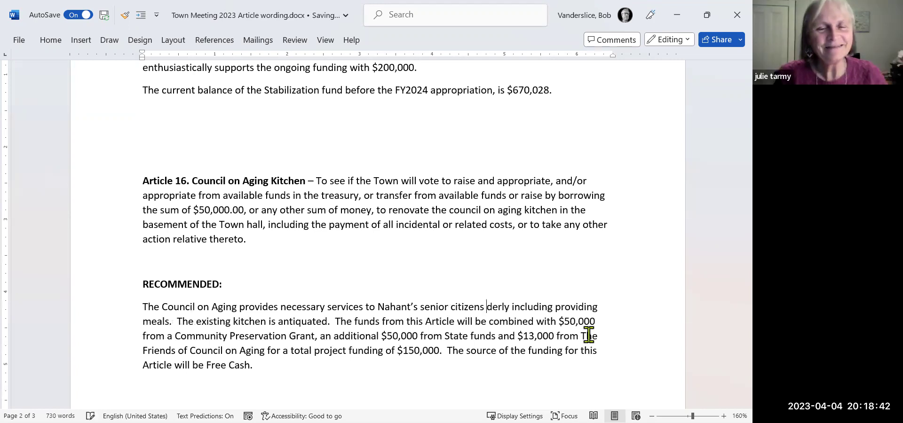
pyautogui.press('Delete')
pyautogui.press('Delete')
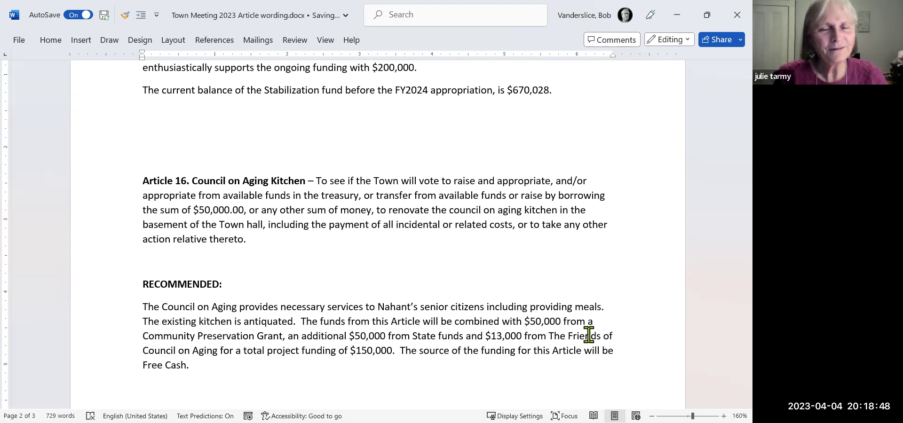
pyautogui.press('Down')
pyautogui.press('Down')
pyautogui.press('Down')
pyautogui.press('Down')
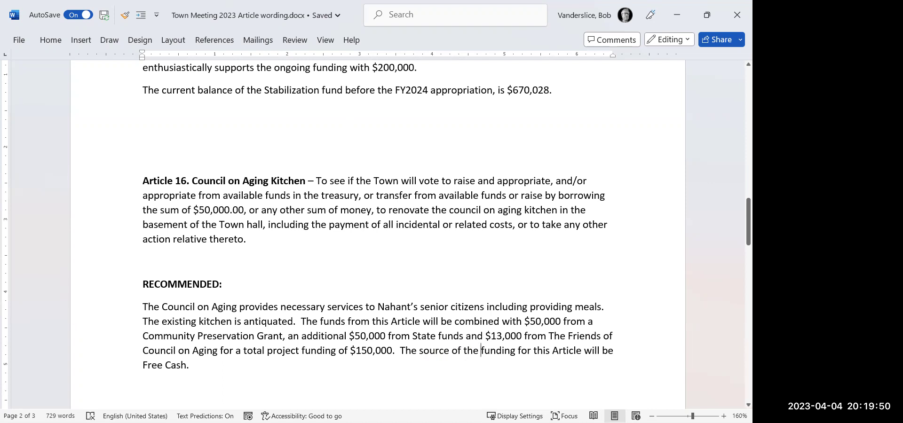
# Replace 'funding for this Article' with '$50,000 in this Article' in the Free Cash sentence.
pyautogui.write('$500')
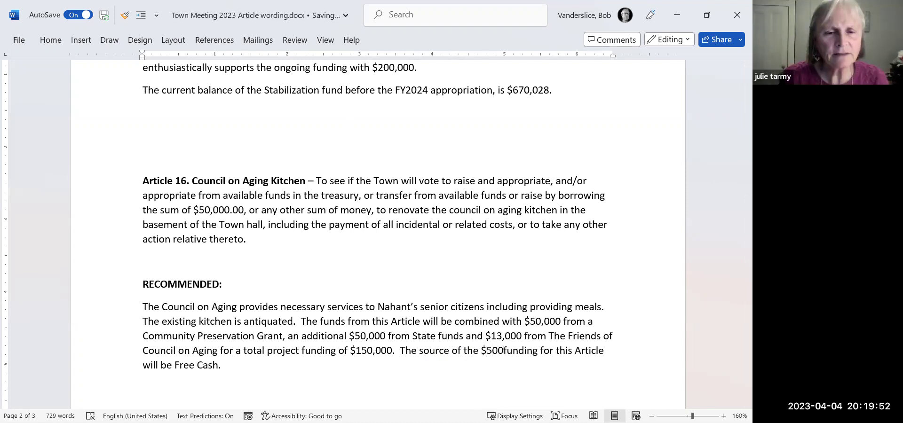
pyautogui.write(',000 in this ')
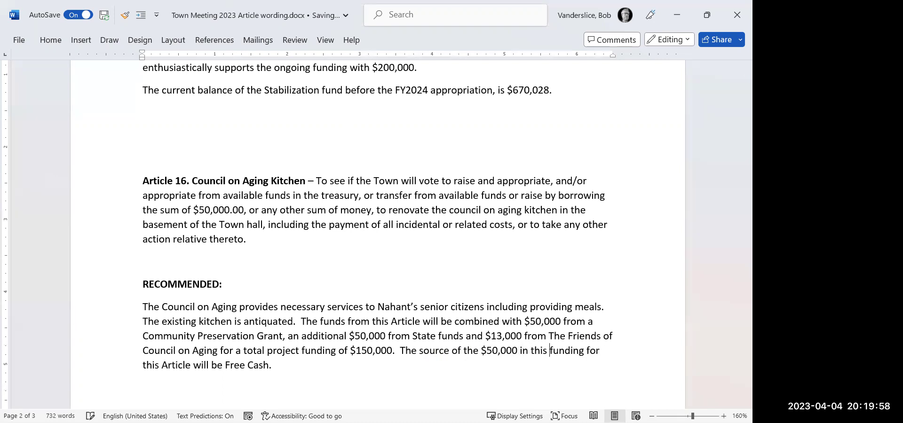
pyautogui.write('Article')
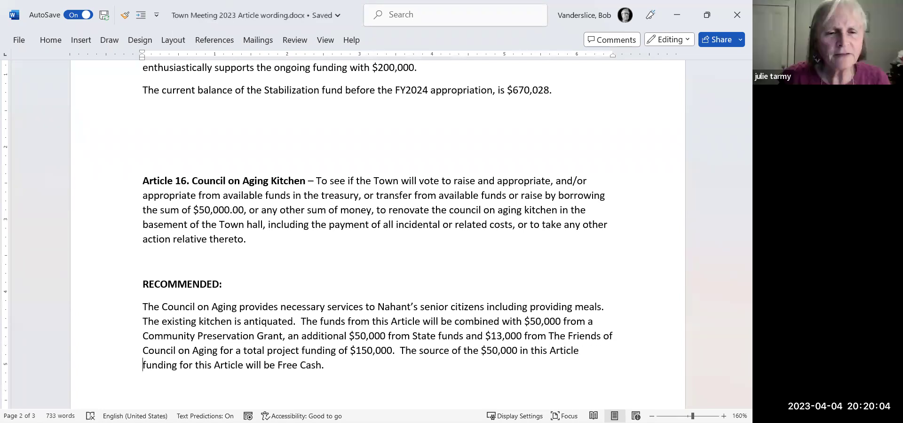
pyautogui.press('Delete')
pyautogui.press('Delete')
pyautogui.press('Delete')
pyautogui.press('Delete')
pyautogui.press('Delete')
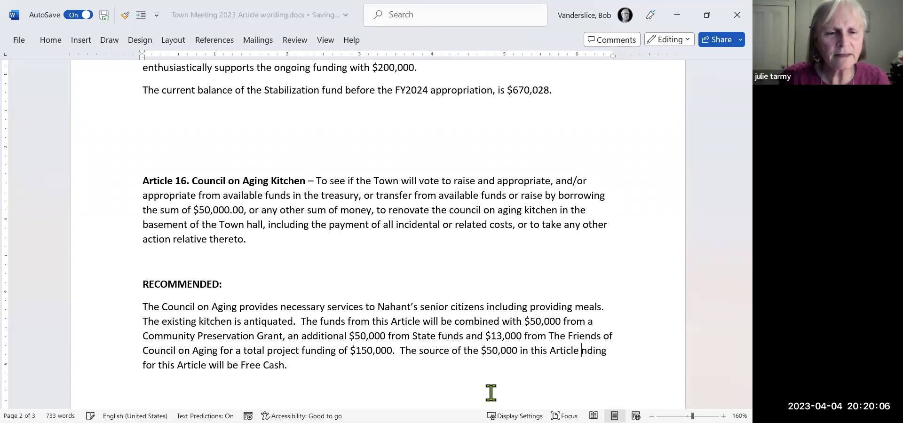
pyautogui.press('Delete')
pyautogui.press('Delete')
pyautogui.press('Delete')
pyautogui.press('Delete')
pyautogui.press('Delete')
pyautogui.press('Delete')
pyautogui.press('Delete')
pyautogui.press('Delete')
pyautogui.press('Delete')
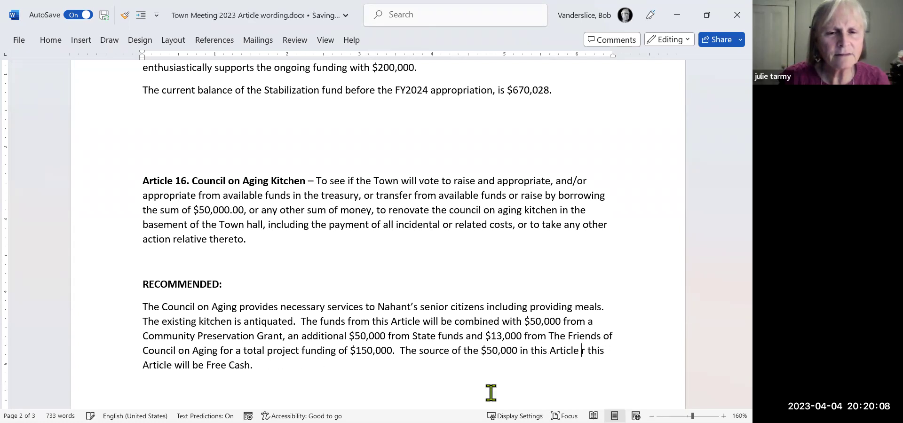
pyautogui.press('Delete')
pyautogui.press('Delete')
pyautogui.press('Delete')
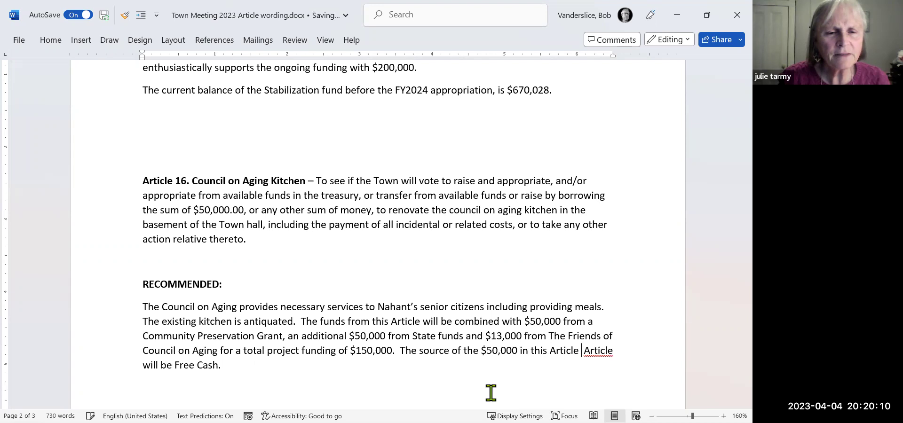
pyautogui.press('Delete')
pyautogui.press('Delete')
pyautogui.press('Delete')
pyautogui.press('Delete')
pyautogui.press('Delete')
pyautogui.press('Delete')
pyautogui.press('Delete')
pyautogui.press('Delete')
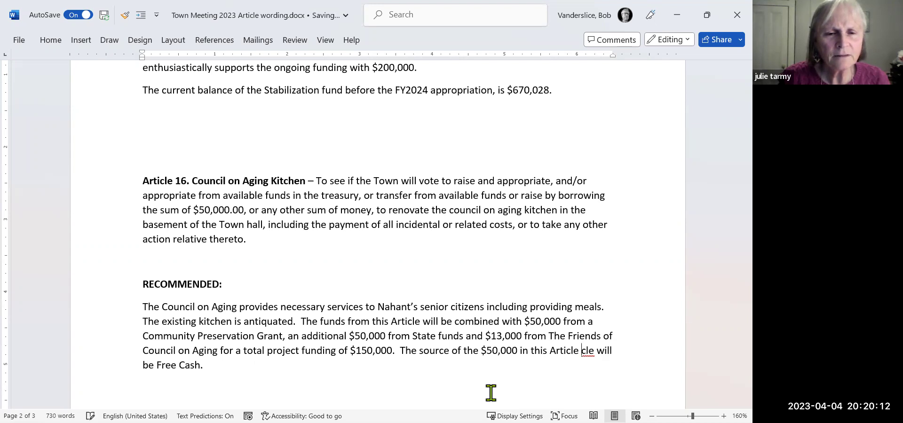
pyautogui.press('Delete')
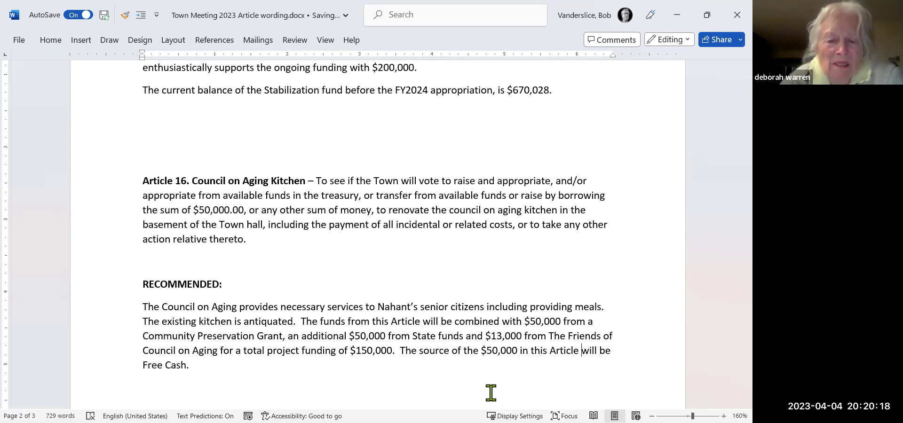
pyautogui.press('Down')
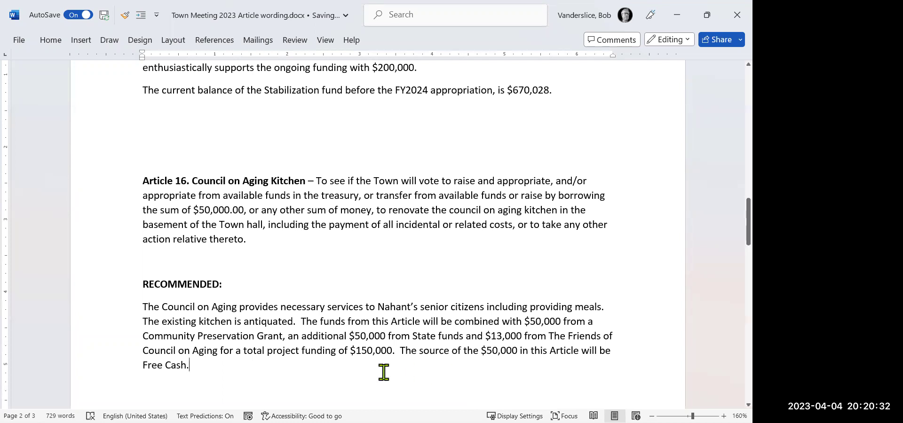
pyautogui.click(346, 321)
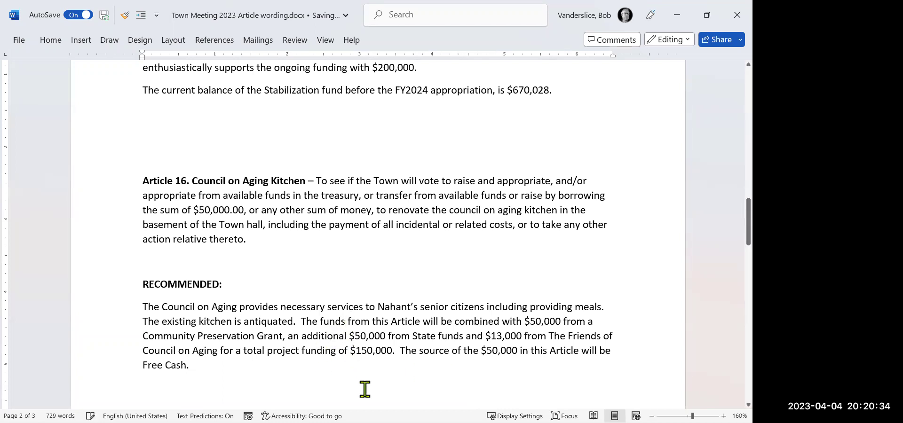
# Replace 'funds' with '$50,000' in 'The funds from this Article will be combined with…'.
pyautogui.press('BackSpace')
pyautogui.press('BackSpace')
pyautogui.press('BackSpace')
pyautogui.press('BackSpace')
pyautogui.press('BackSpace')
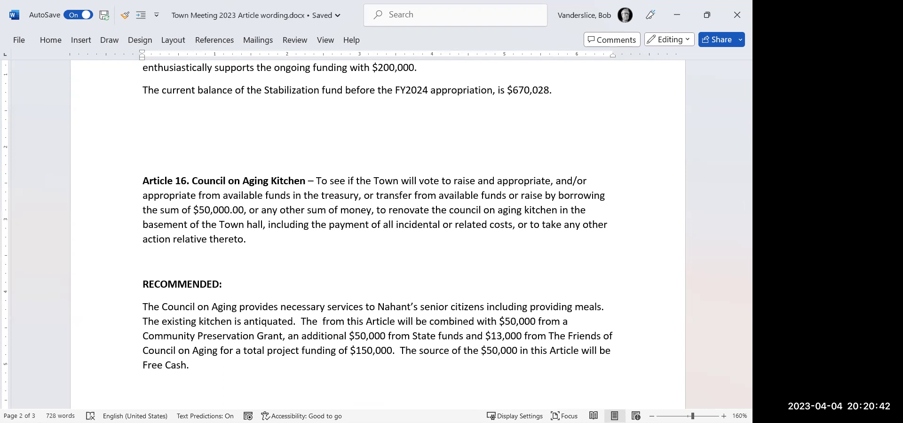
pyautogui.write('$50,000')
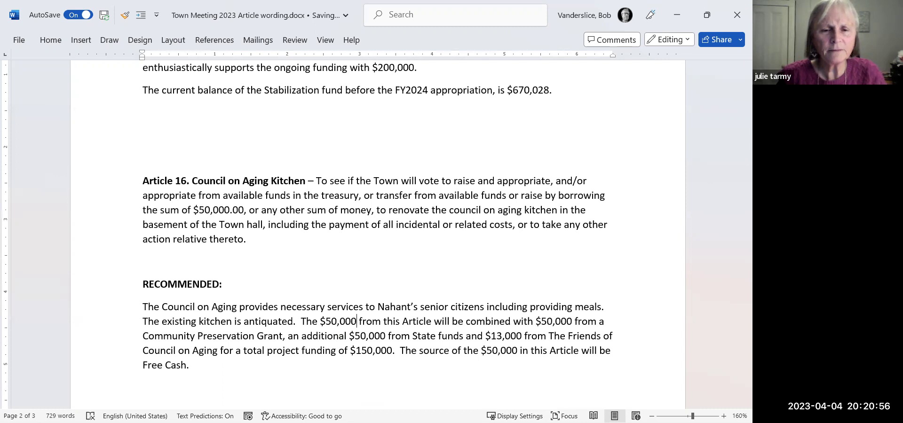
pyautogui.click(359, 321)
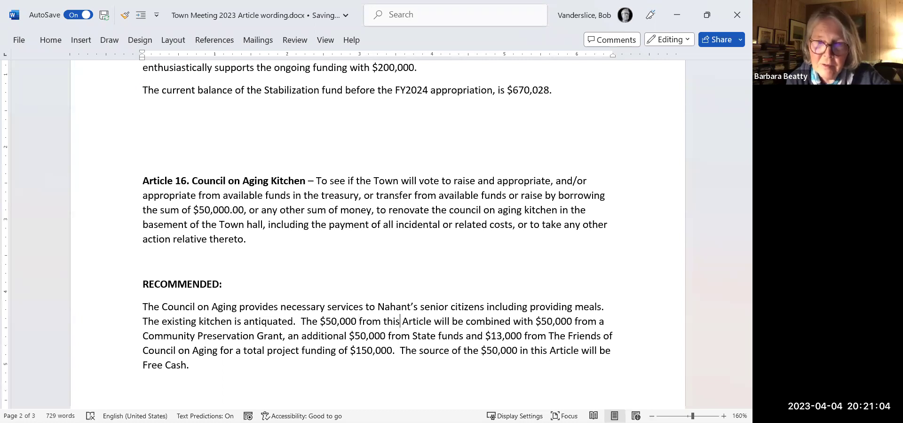
pyautogui.click(401, 336)
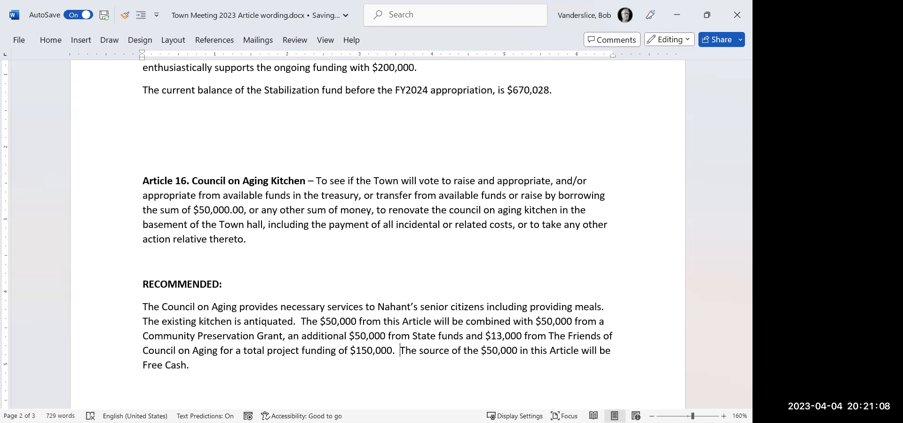
pyautogui.click(400, 321)
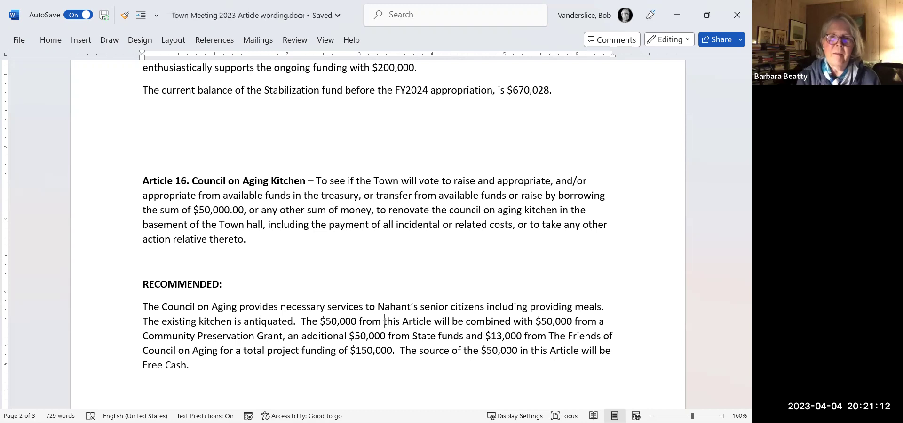
pyautogui.click(362, 321)
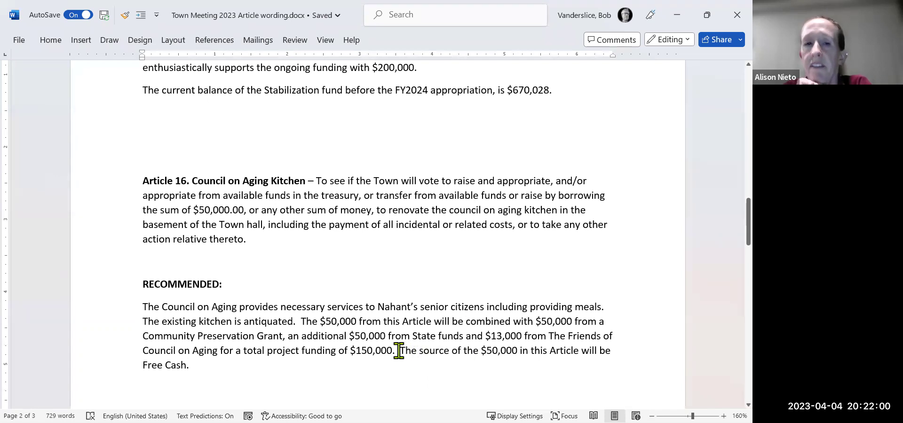
# Move the Free Cash source sentence to follow 'antiquated.' and rejoin it with the paragraph.
pyautogui.moveTo(397, 356); pyautogui.dragTo(394, 363)
pyautogui.hotkey('ctrl', 'c')
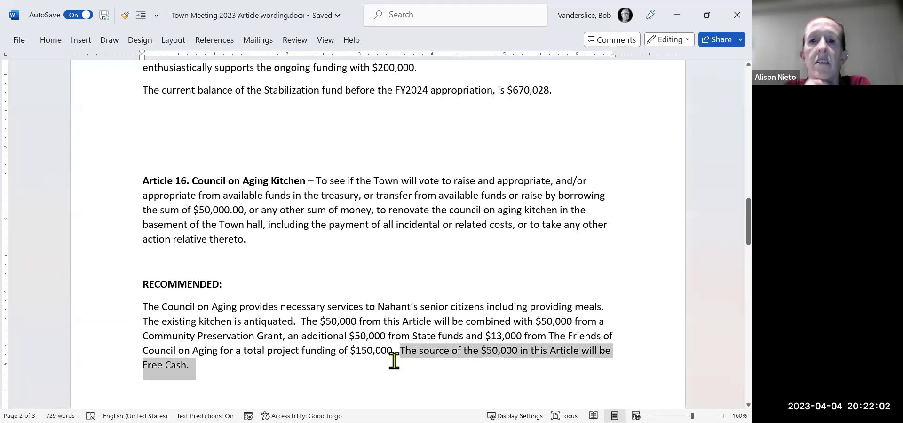
pyautogui.press('Delete')
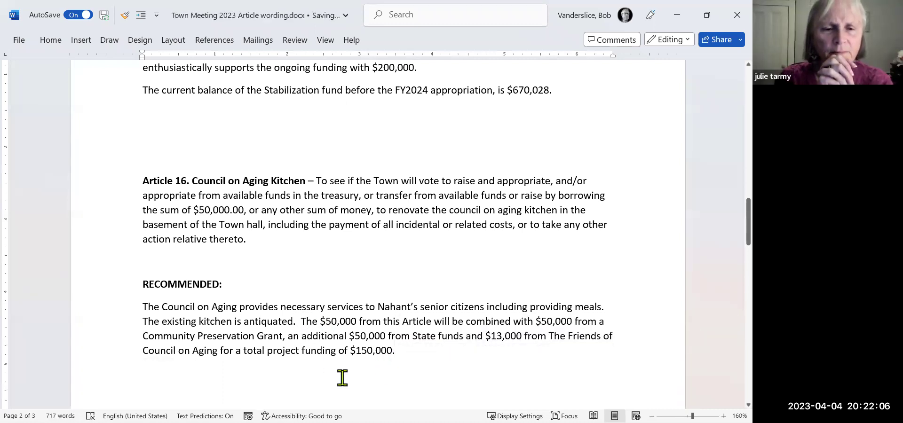
pyautogui.hotkey('ctrl', 'v')
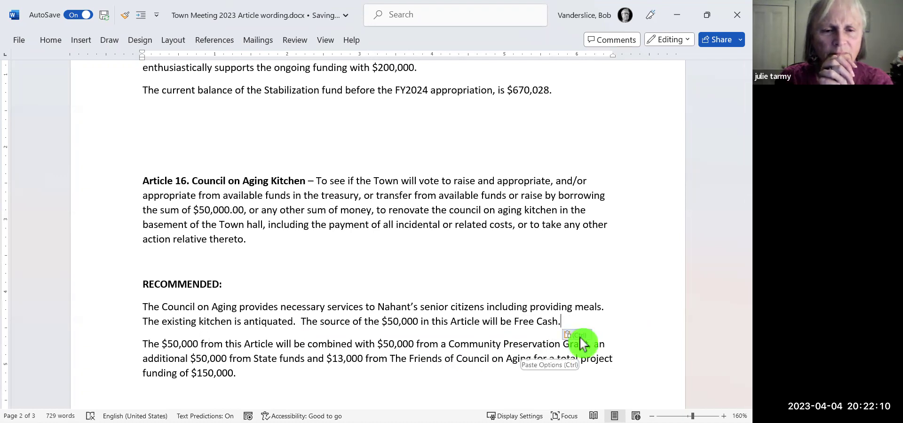
pyautogui.press('Delete')
# Replace '$50,000 from this Article' with 'This' so the sentence reads 'This will be combined with…'.
pyautogui.write('The')
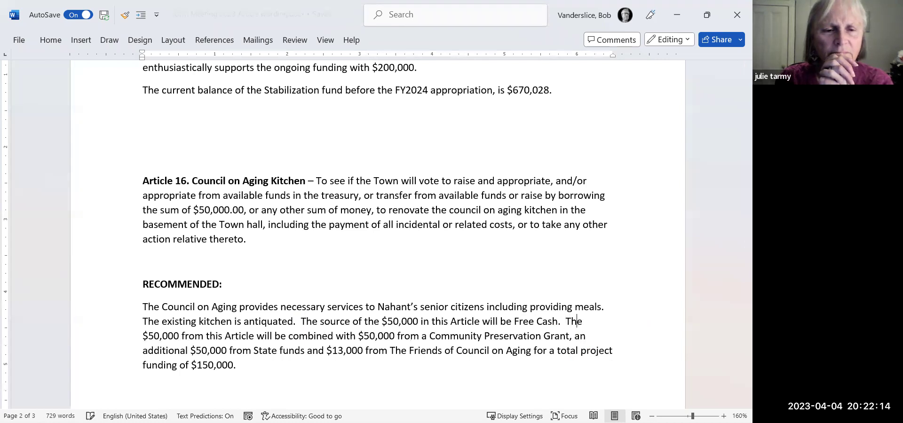
pyautogui.write('is')
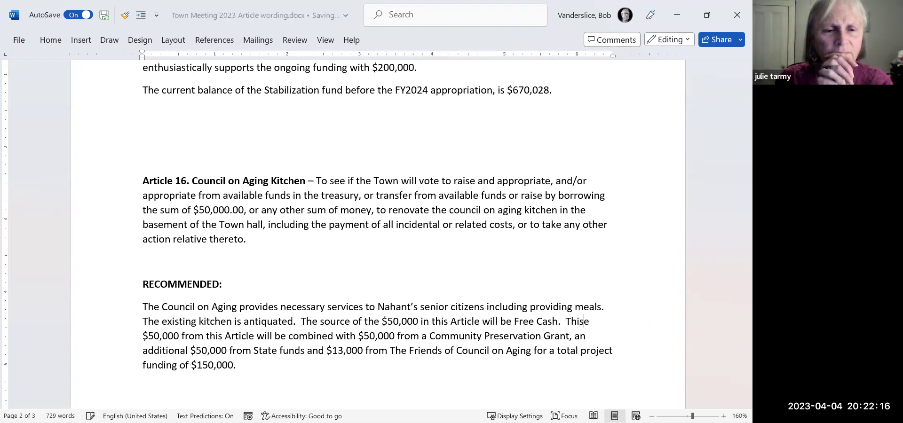
pyautogui.press('Delete')
pyautogui.press('Delete')
pyautogui.press('Delete')
pyautogui.press('Delete')
pyautogui.press('Delete')
pyautogui.press('Delete')
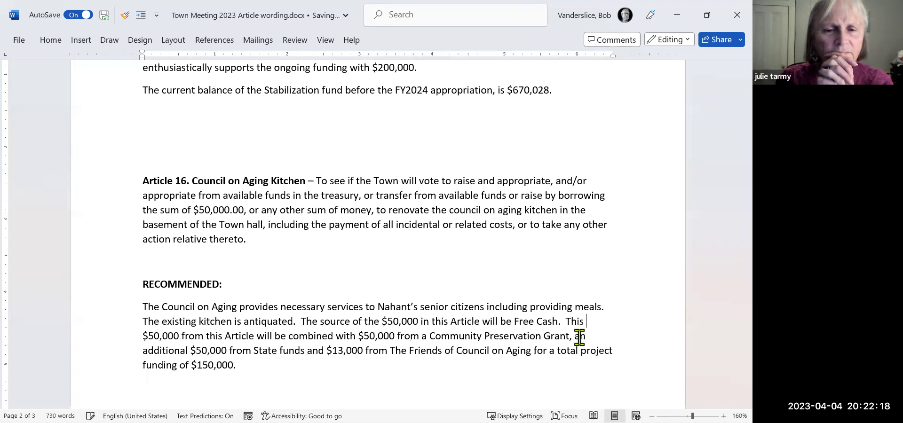
pyautogui.press('Delete')
pyautogui.press('Delete')
pyautogui.press('Delete')
pyautogui.press('Delete')
pyautogui.press('Delete')
pyautogui.press('Delete')
pyautogui.press('Delete')
pyautogui.press('Delete')
pyautogui.press('Delete')
pyautogui.press('Delete')
pyautogui.press('Delete')
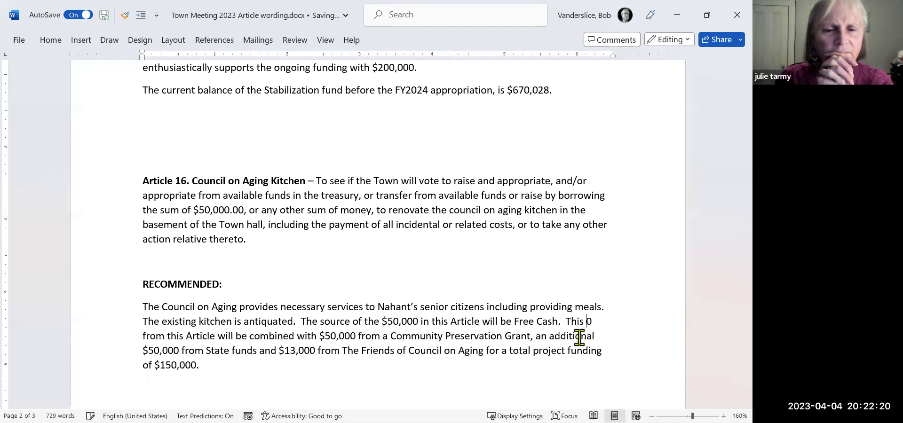
pyautogui.press('Delete')
pyautogui.press('Delete')
pyautogui.press('Delete')
pyautogui.press('Delete')
pyautogui.press('Delete')
pyautogui.press('Delete')
pyautogui.press('Delete')
pyautogui.press('Delete')
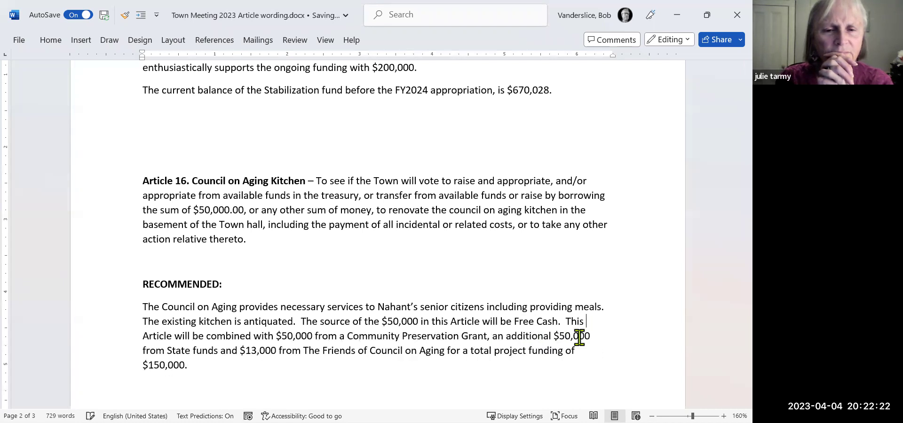
pyautogui.press('Delete')
pyautogui.press('Delete')
pyautogui.press('Delete')
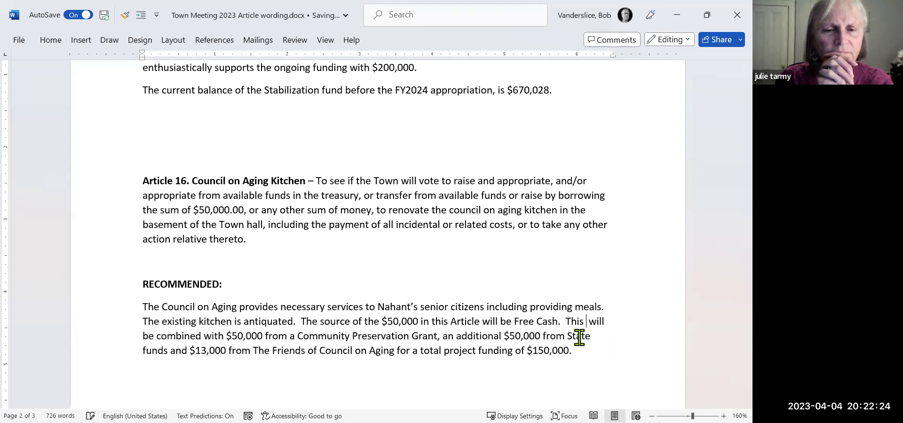
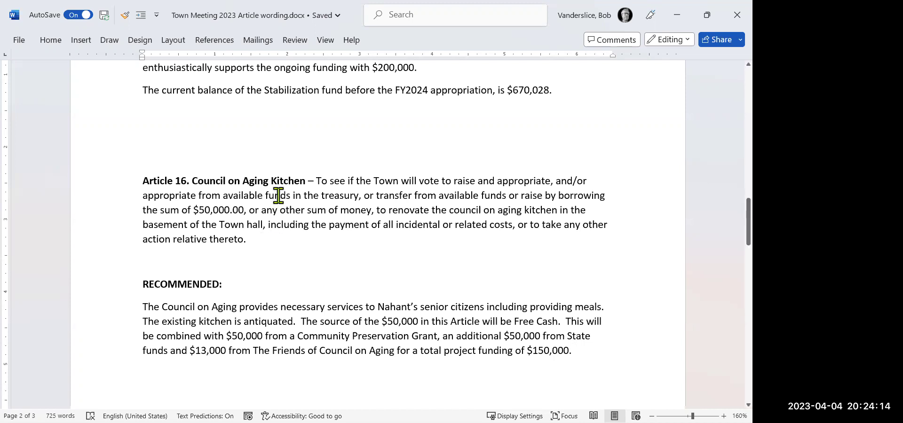
# Delete 'providing' so the Article 16 recommendation reads 'including meals'.
pyautogui.scroll(1, 319, 193)
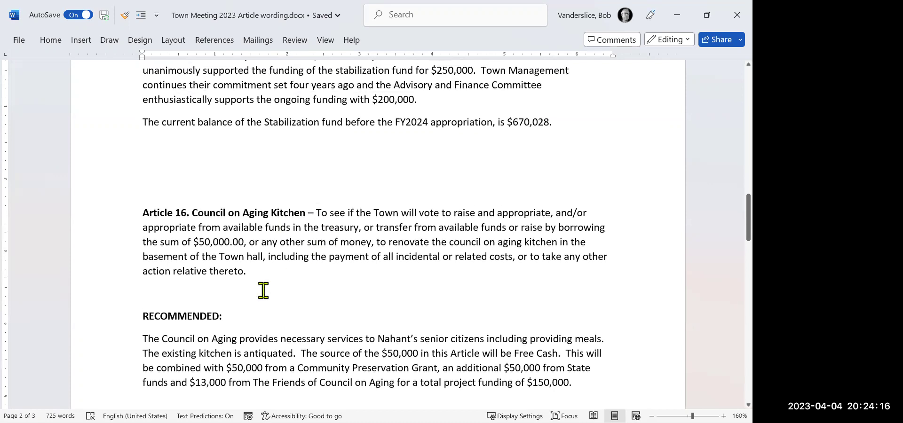
pyautogui.moveTo(141, 316); pyautogui.dragTo(606, 395)
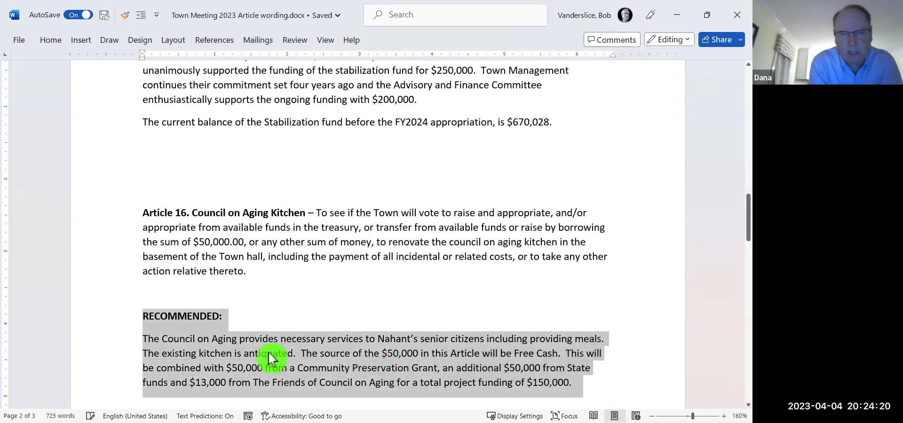
pyautogui.click(152, 289)
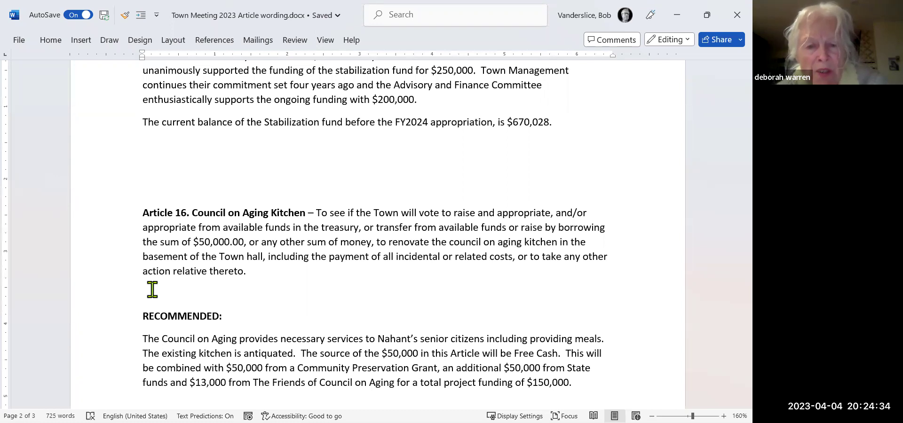
pyautogui.press('Right')
pyautogui.press('Right')
pyautogui.press('Right')
pyautogui.press('Right')
pyautogui.press('Right')
pyautogui.press('Right')
pyautogui.press('Right')
pyautogui.press('Right')
pyautogui.press('Right')
pyautogui.press('Right')
pyautogui.press('Right')
pyautogui.press('Right')
pyautogui.press('Right')
pyautogui.press('Right')
pyautogui.press('Right')
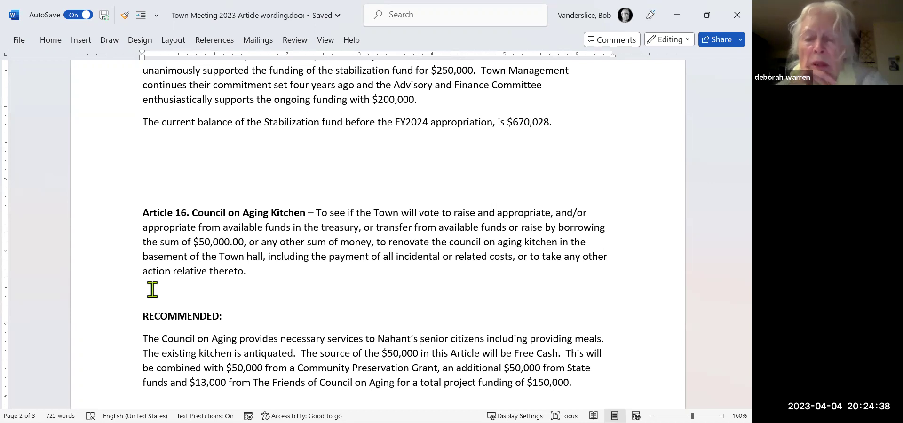
pyautogui.press('Right')
pyautogui.press('Right')
pyautogui.press('Right')
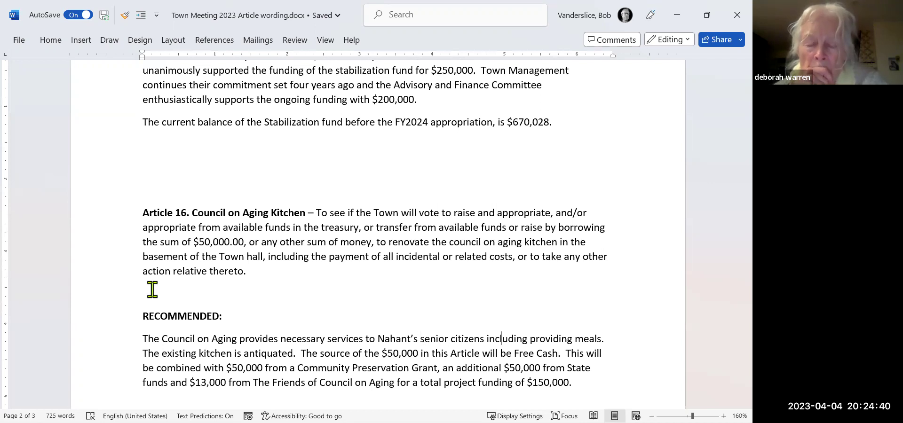
pyautogui.press('Right')
pyautogui.press('Right')
pyautogui.press('Right')
pyautogui.press('Right')
pyautogui.press('Right')
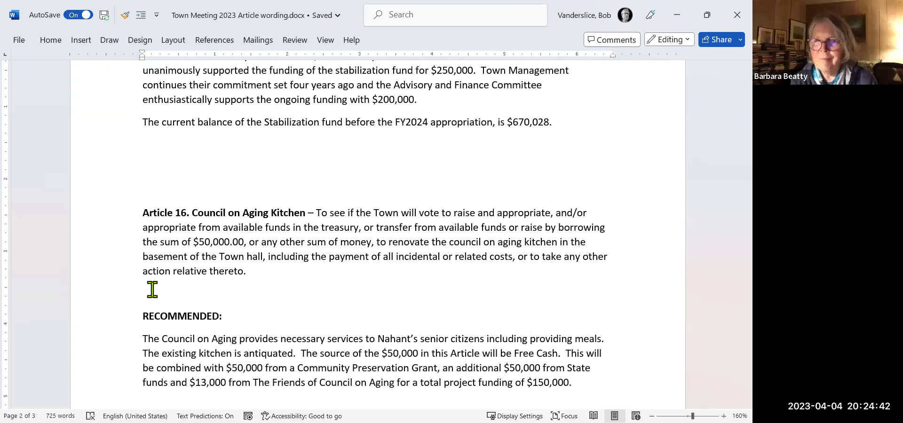
pyautogui.press('Delete')
pyautogui.press('Delete')
pyautogui.press('Delete')
pyautogui.press('Delete')
pyautogui.press('Delete')
pyautogui.press('Delete')
pyautogui.press('Delete')
pyautogui.press('Delete')
pyautogui.press('Delete')
pyautogui.press('Delete')
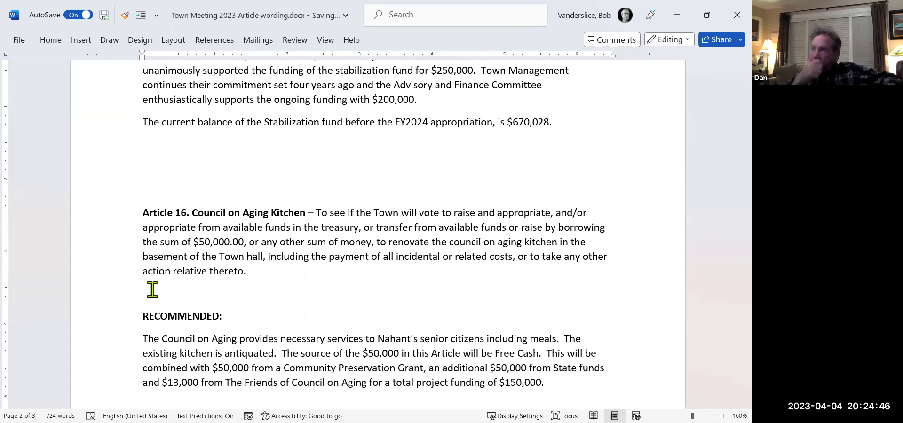
# Try wording additions after 'meals' and 'citizens' in the Article 16 recommendation, then remove them.
pyautogui.press('Left')
pyautogui.press('Left')
pyautogui.press('Left')
pyautogui.press('Left')
pyautogui.press('Left')
pyautogui.press('Left')
pyautogui.press('Left')
pyautogui.press('Left')
pyautogui.press('Left')
pyautogui.press('Left')
pyautogui.press('Left')
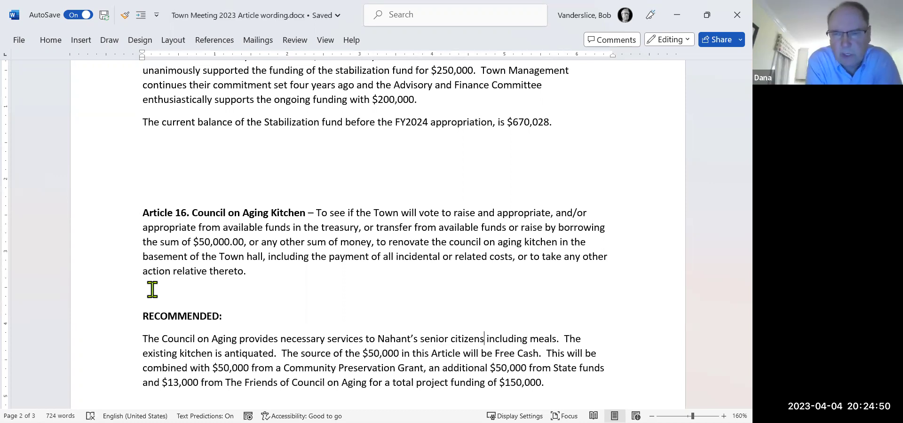
pyautogui.press('Right')
pyautogui.press('Right')
pyautogui.press('Right')
pyautogui.press('Right')
pyautogui.press('Right')
pyautogui.press('Right')
pyautogui.press('Right')
pyautogui.press('Right')
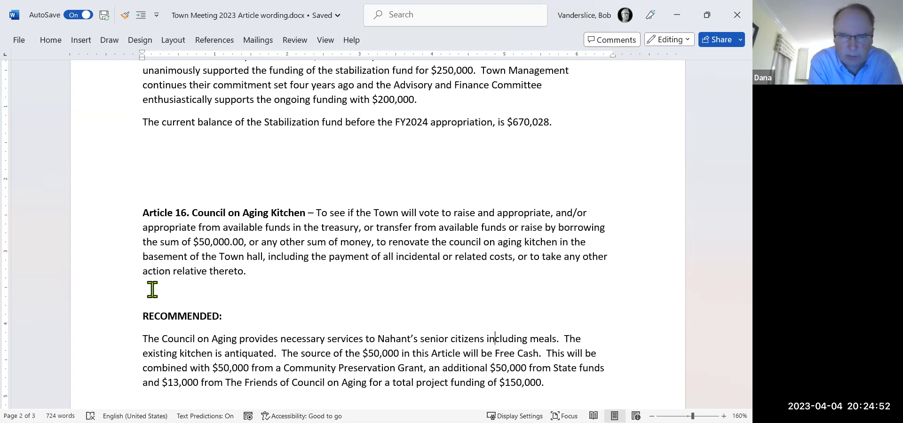
pyautogui.press('Right')
pyautogui.press('Right')
pyautogui.press('Right')
pyautogui.press('Right')
pyautogui.press('Right')
pyautogui.press('Right')
pyautogui.press('Right')
pyautogui.press('Right')
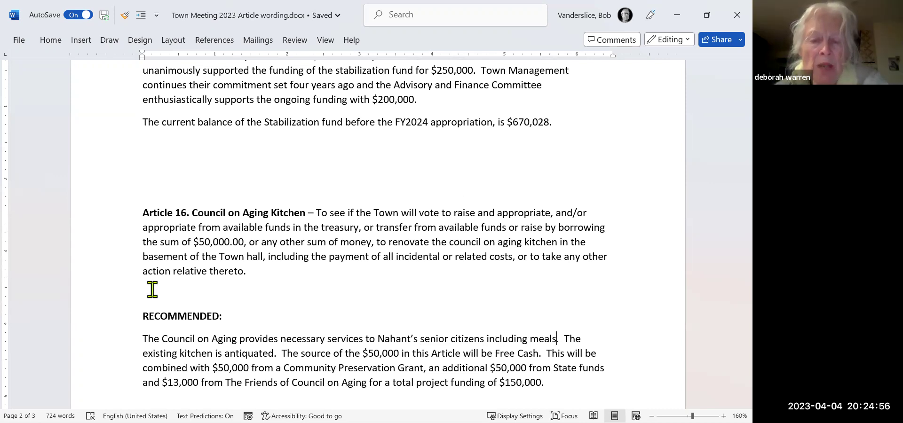
pyautogui.write('and c')
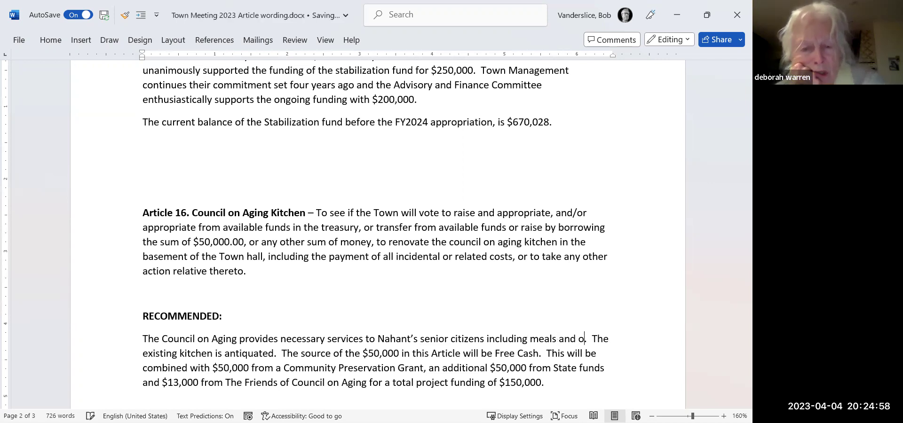
pyautogui.press('BackSpace')
pyautogui.press('BackSpace')
pyautogui.press('BackSpace')
pyautogui.press('BackSpace')
pyautogui.press('BackSpace')
pyautogui.press('BackSpace')
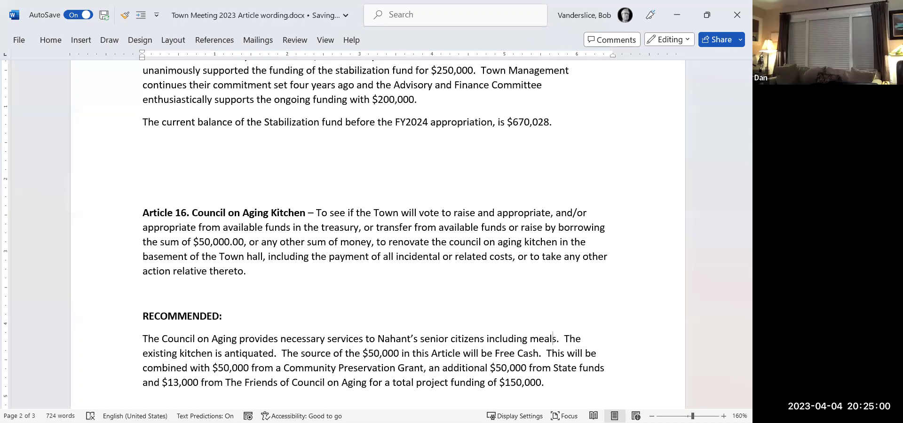
pyautogui.click(485, 339)
pyautogui.write(',')
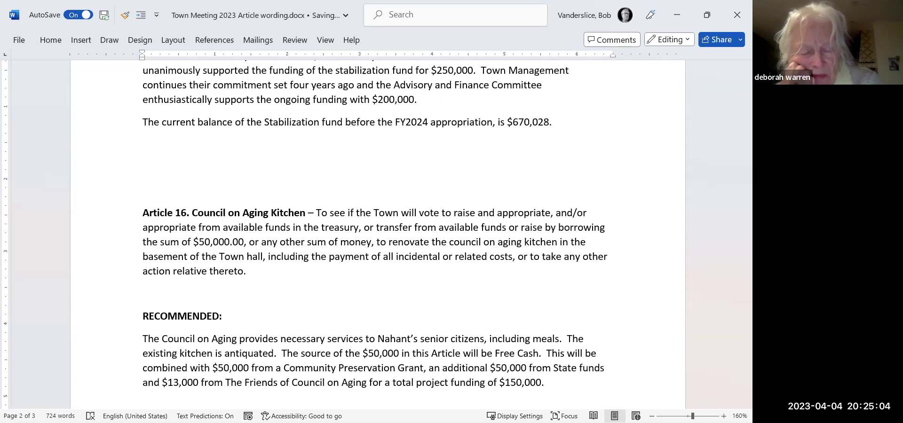
pyautogui.press('BackSpace')
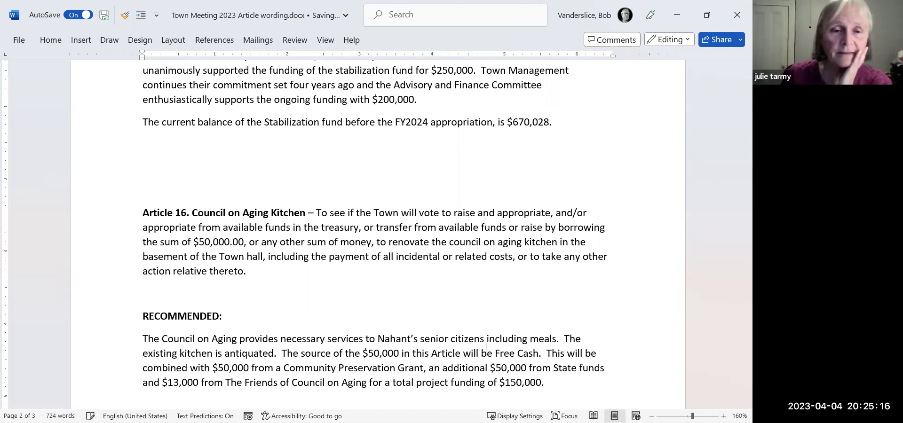
pyautogui.press('Down')
pyautogui.press('Down')
pyautogui.press('Down')
pyautogui.press('Down')
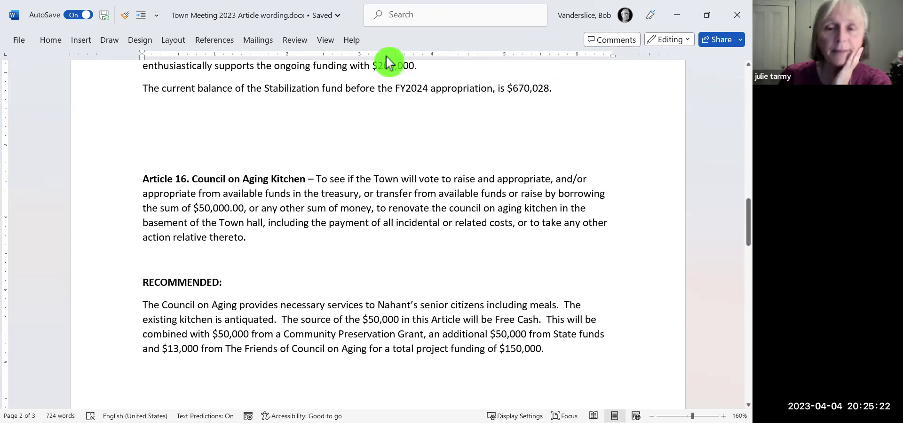
# Copy Article 14's 4/4/2023 Draft and Approved dates into the Article 16 (COA Kitchen) row.
pyautogui.click(676, 17)
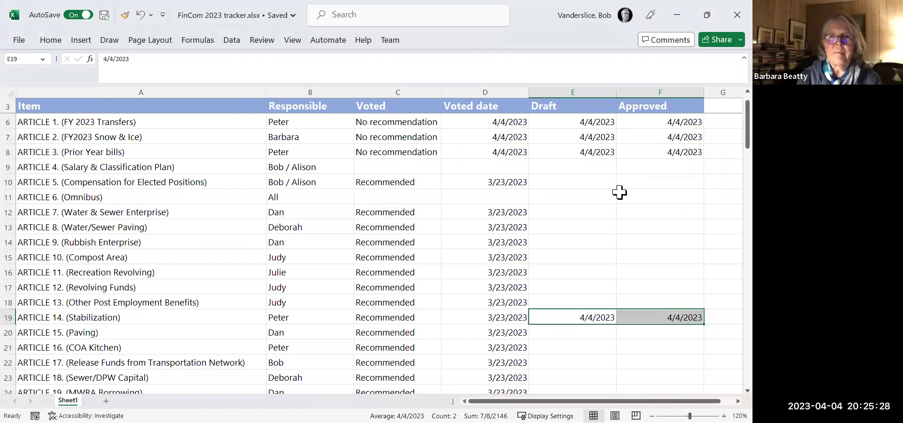
pyautogui.hotkey('ctrl', 'c')
pyautogui.press('Down')
pyautogui.press('Down')
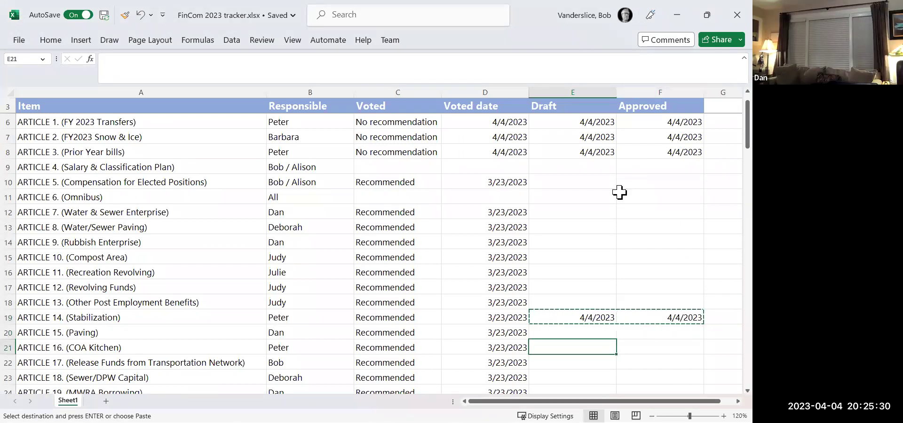
pyautogui.hotkey('ctrl', 'v')
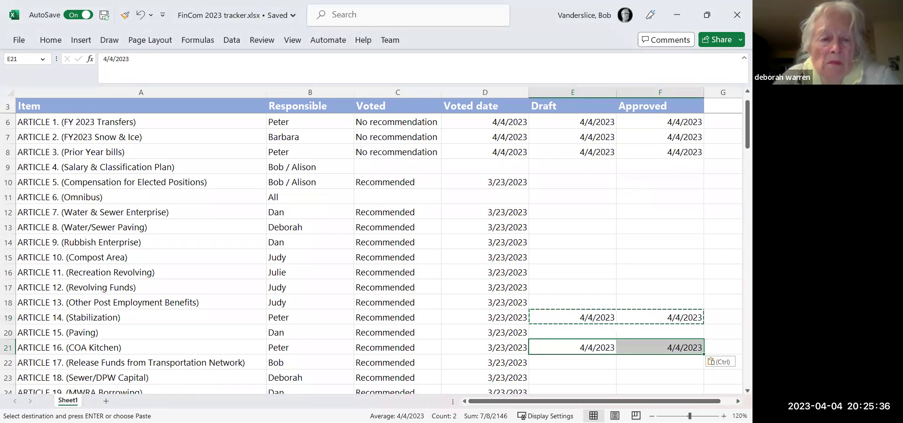
pyautogui.hotkey('alt', 'Tab')
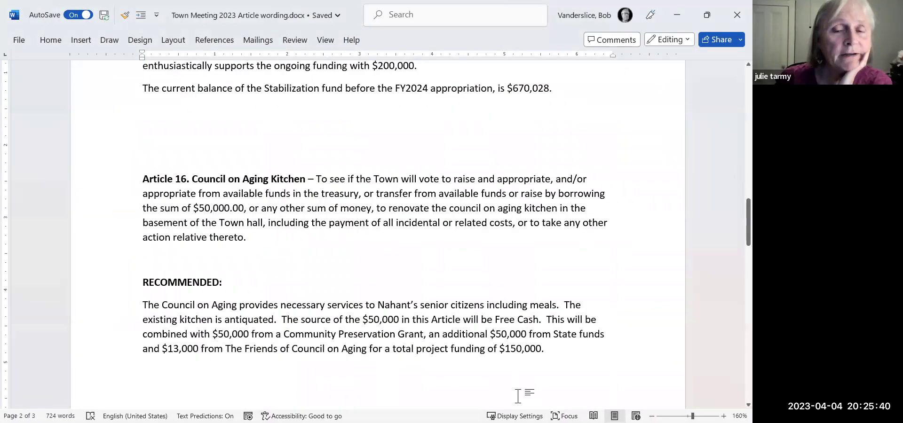
# Delete the NOTE paragraph about committees in prior articles that sits above Article 26.
pyautogui.click(268, 281)
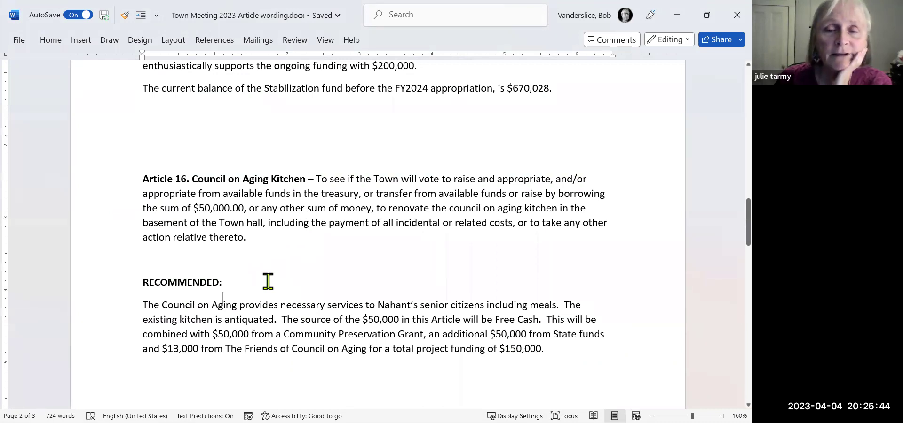
pyautogui.press('Down')
pyautogui.press('Down')
pyautogui.press('Down')
pyautogui.press('Down')
pyautogui.press('Down')
pyautogui.press('Down')
pyautogui.press('Down')
pyautogui.press('Down')
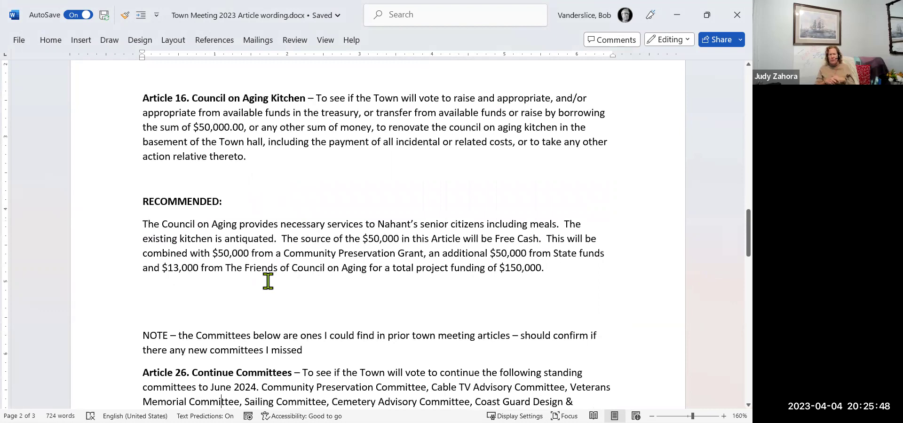
pyautogui.press('Down')
pyautogui.press('Down')
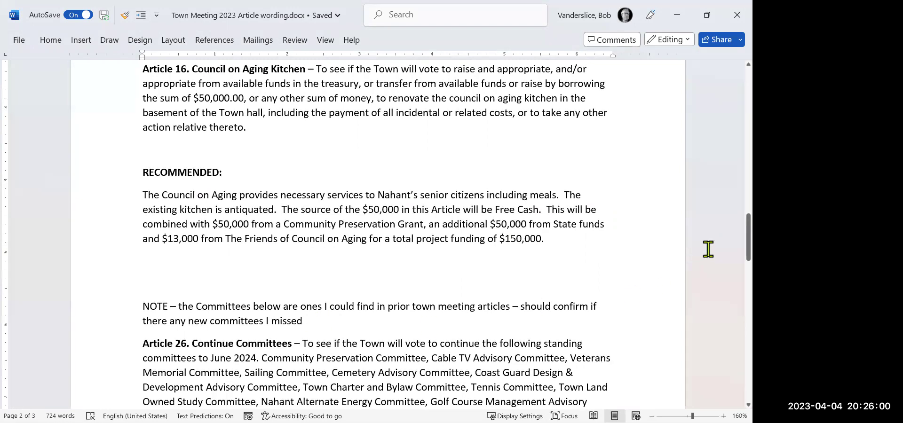
pyautogui.moveTo(735, 227); pyautogui.dragTo(736, 254)
pyautogui.scroll(-3, 378, 235)
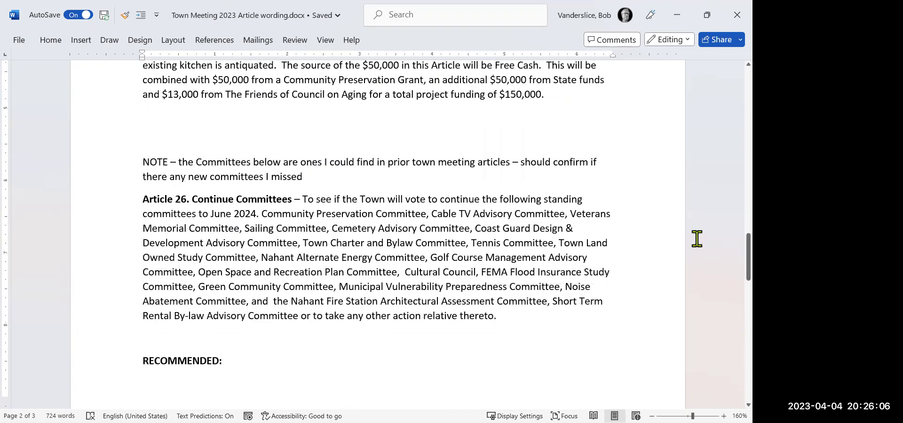
pyautogui.moveTo(309, 176); pyautogui.dragTo(170, 168)
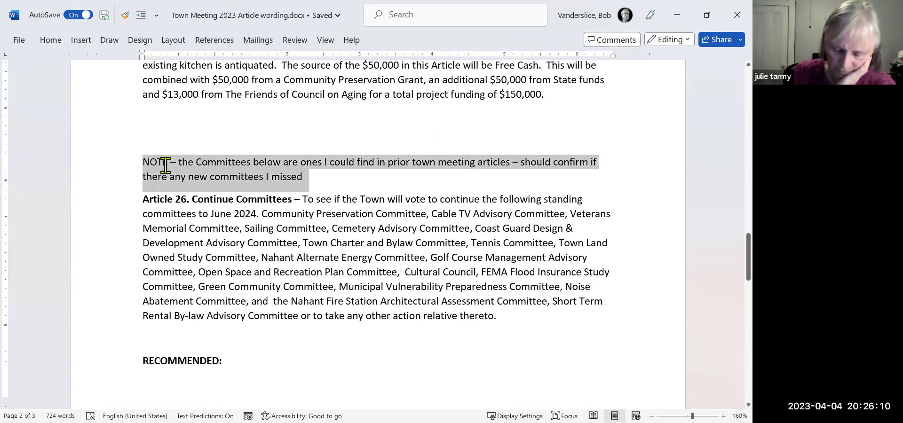
pyautogui.press('Delete')
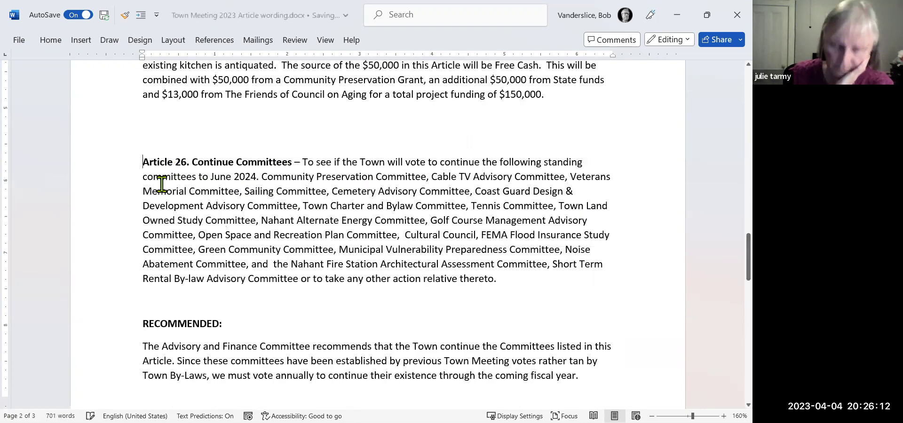
pyautogui.click(684, 17)
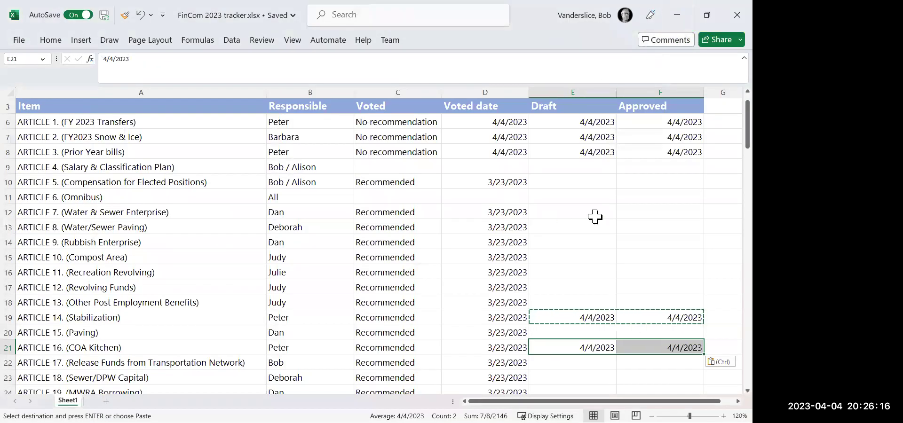
pyautogui.scroll(-3, 736, 128)
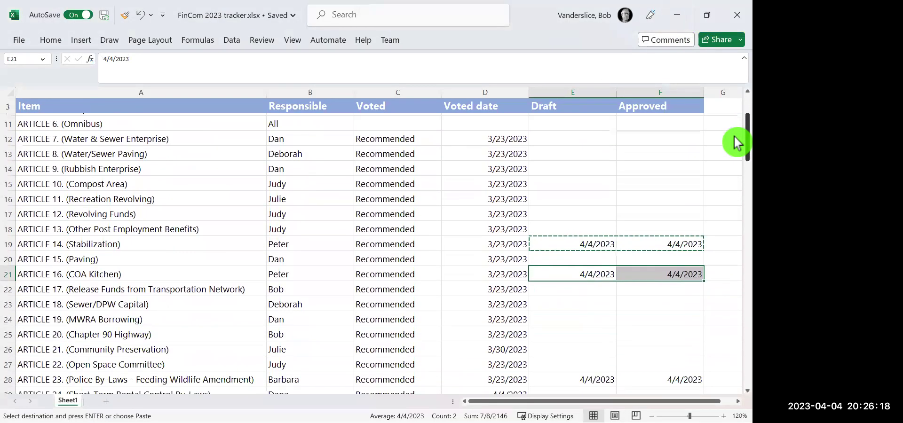
pyautogui.hotkey('ctrl', 'v')
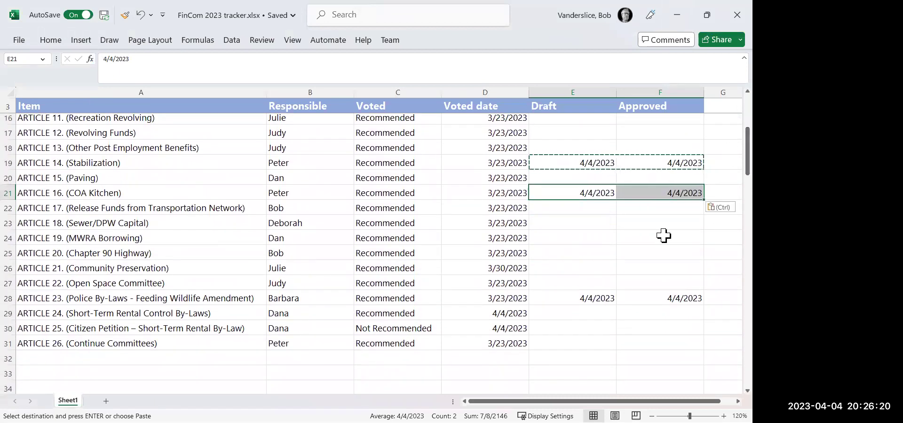
pyautogui.click(576, 340)
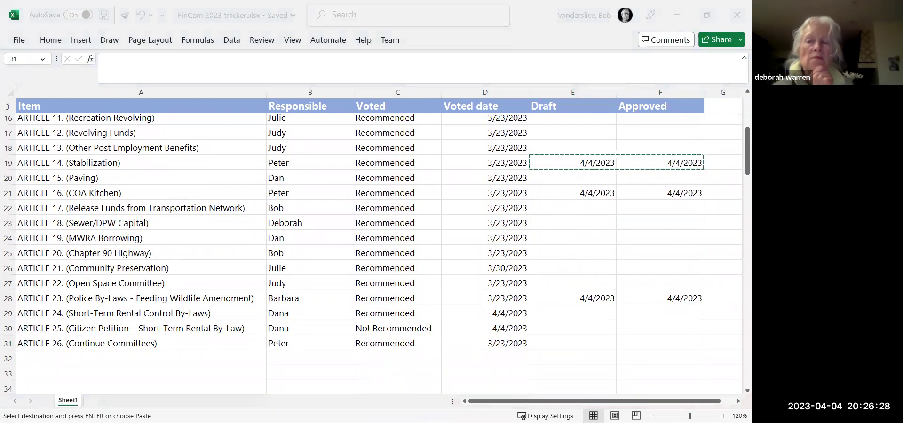
pyautogui.hotkey('alt', 'Tab')
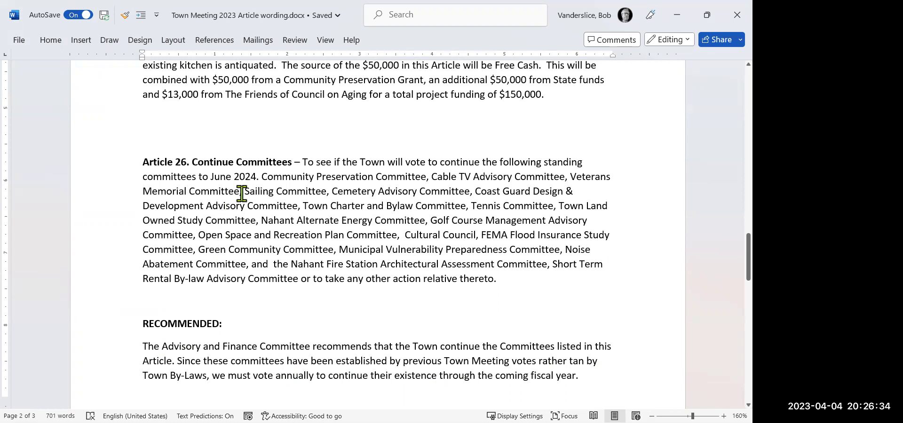
# Add the missing 'h' so Article 26's recommendation reads 'rather than by'.
pyautogui.moveTo(515, 277); pyautogui.dragTo(187, 168)
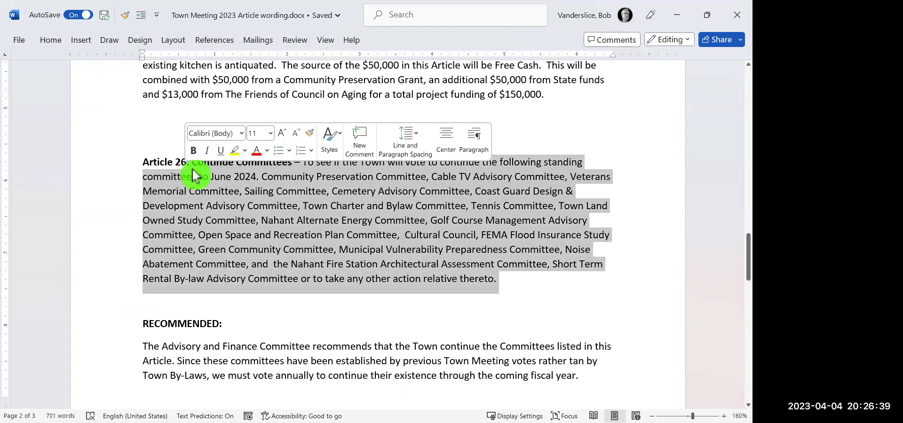
pyautogui.click(523, 279)
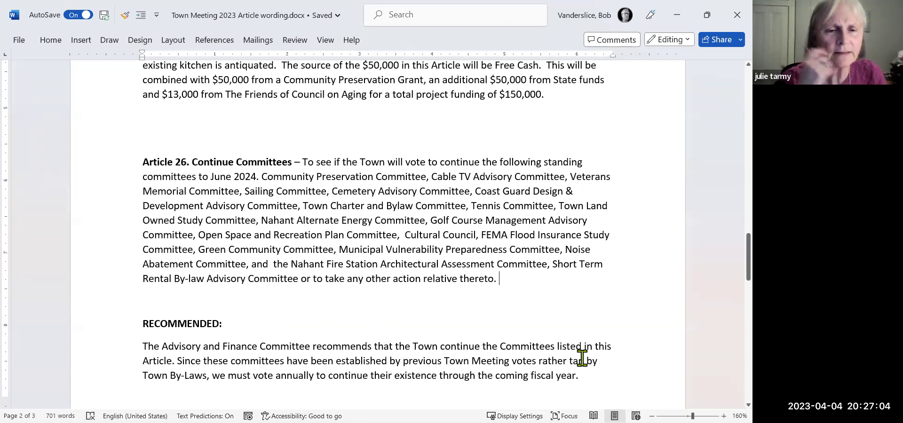
pyautogui.write('h')
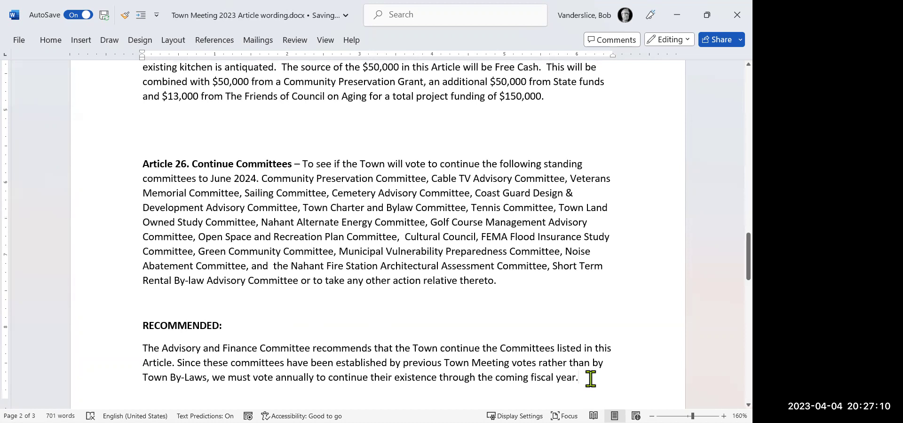
pyautogui.moveTo(582, 378); pyautogui.dragTo(135, 344)
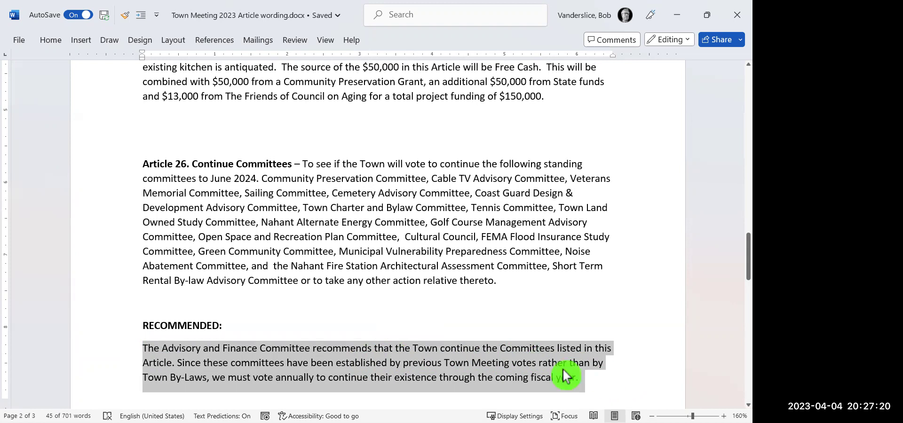
pyautogui.click(176, 362)
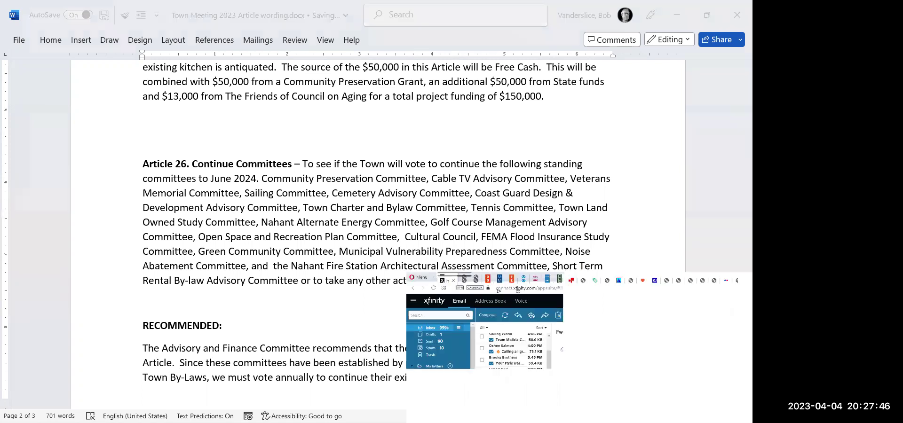
# Look over the draft recommendations reply in the Xfinity webmail, then minimize it.
pyautogui.click(455, 383)
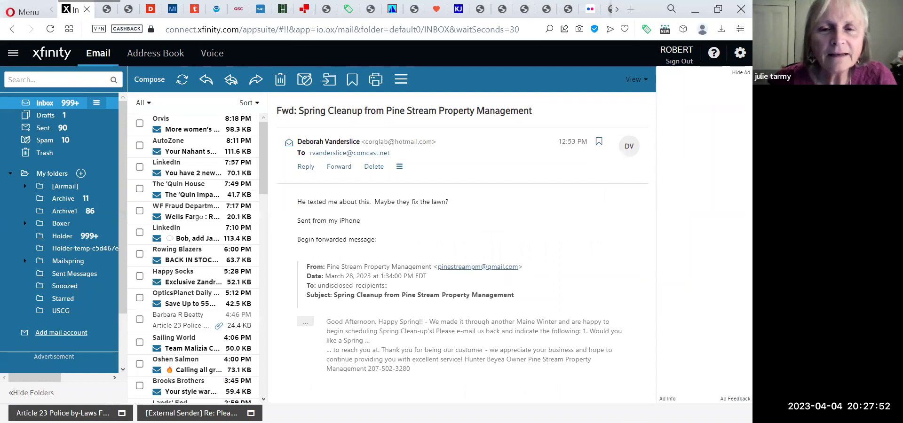
pyautogui.click(191, 413)
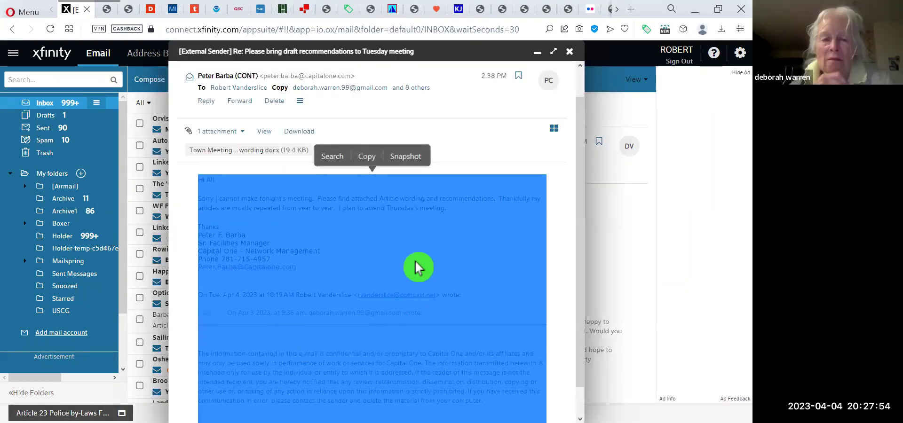
pyautogui.click(537, 53)
pyautogui.click(345, 321)
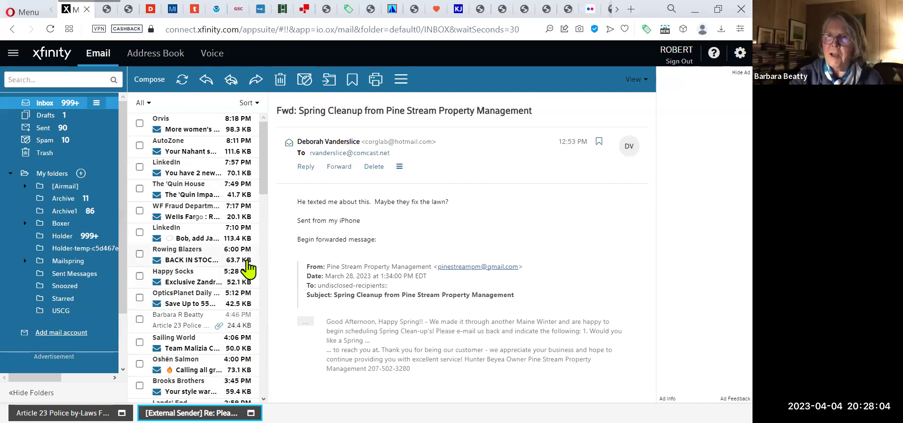
pyautogui.moveTo(266, 179); pyautogui.dragTo(266, 201)
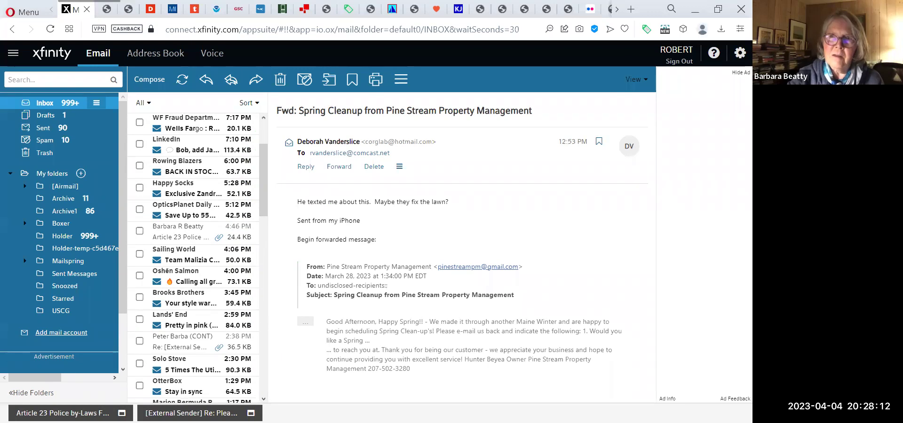
pyautogui.hotkey('alt', 'Tab')
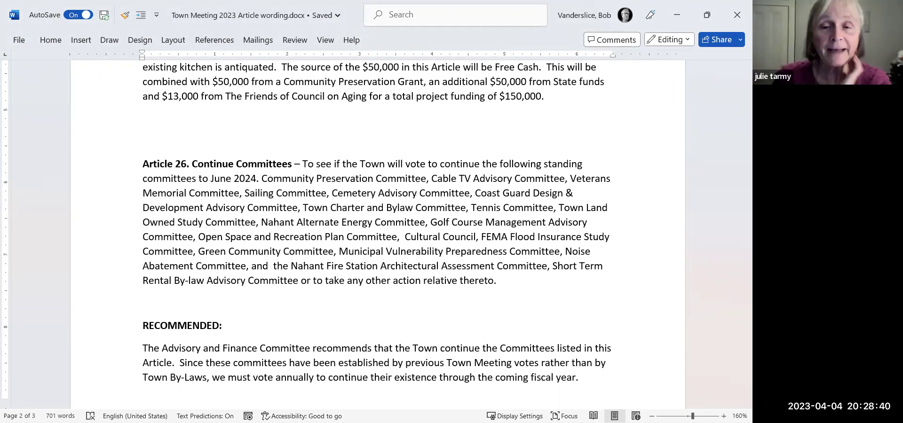
# Switch from Word back to the Xfinity webmail in Opera.
pyautogui.hotkey('alt', 'Tab')
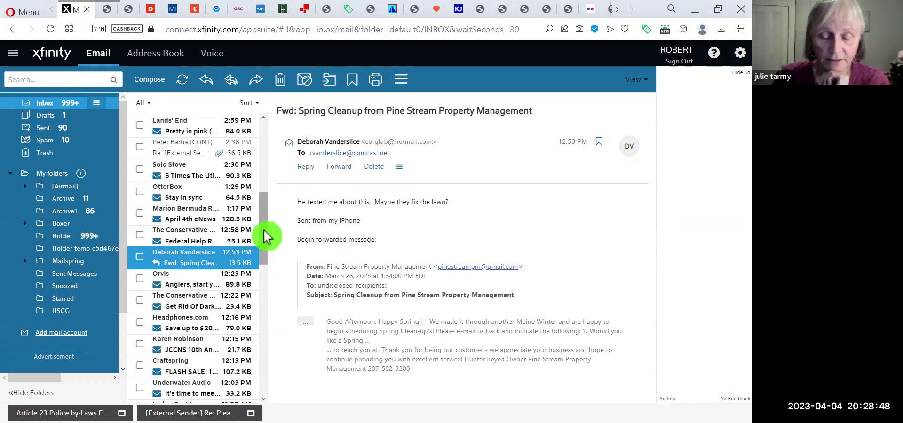
# Open the 'FW: FW: Please bring draft recommendations' email full-size and select the Article 8–18 wording.
pyautogui.scroll(-3, 266, 239)
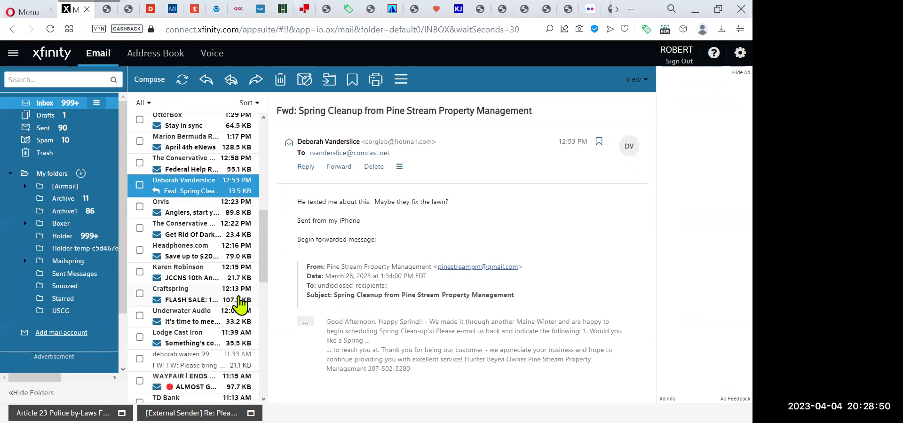
pyautogui.click(195, 360)
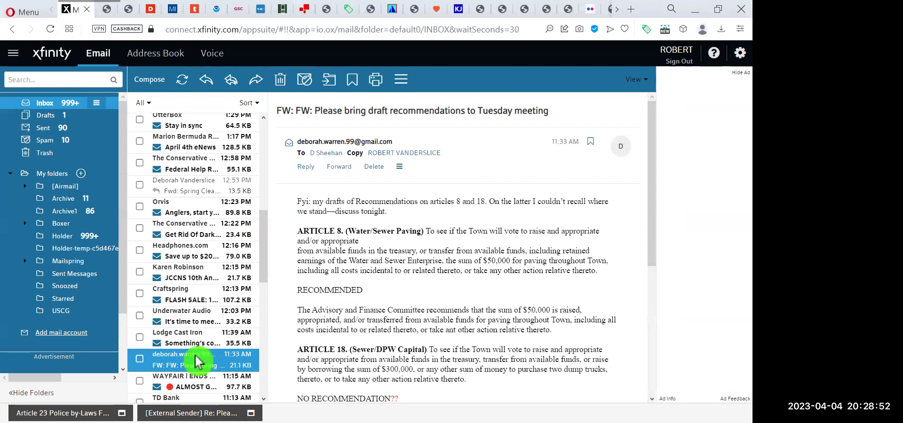
pyautogui.doubleClick(196, 359)
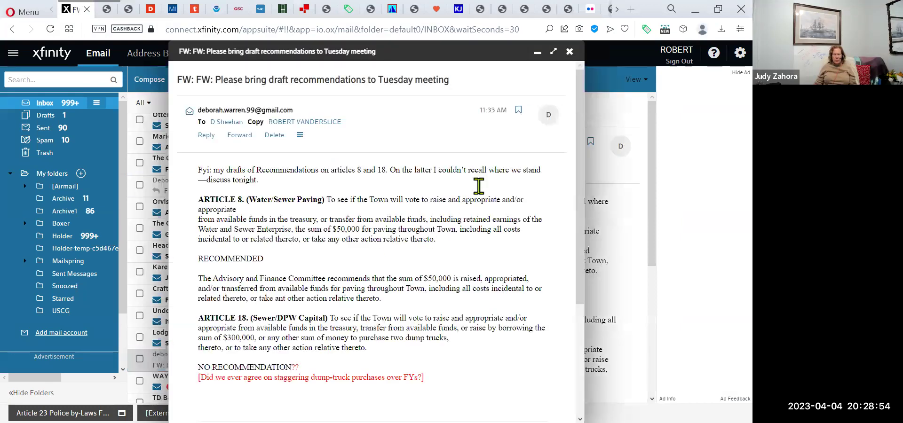
pyautogui.click(554, 52)
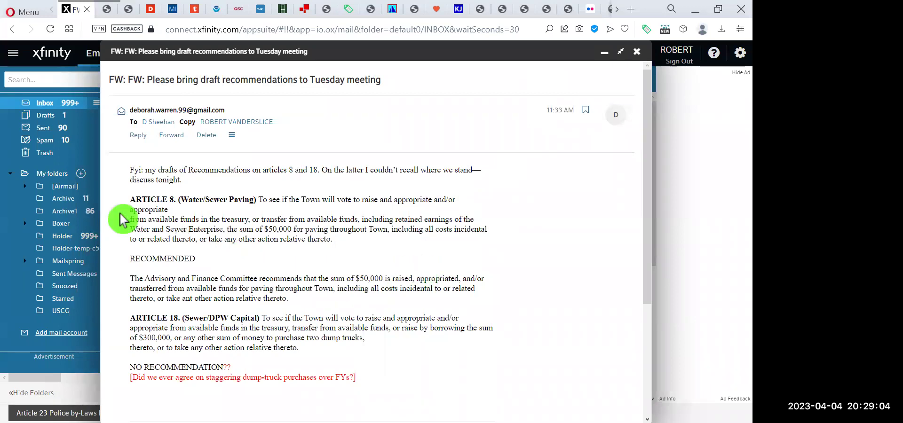
pyautogui.moveTo(127, 202); pyautogui.dragTo(343, 360)
pyautogui.hotkey('ctrl', 'c')
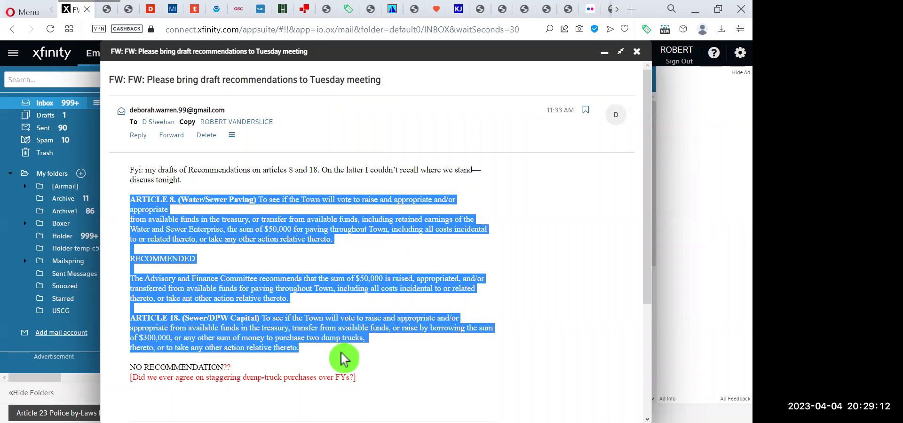
pyautogui.click(605, 54)
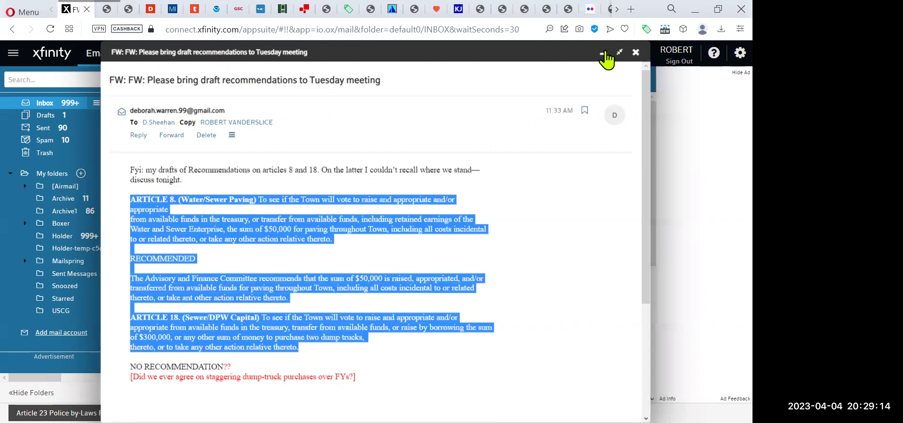
pyautogui.click(695, 9)
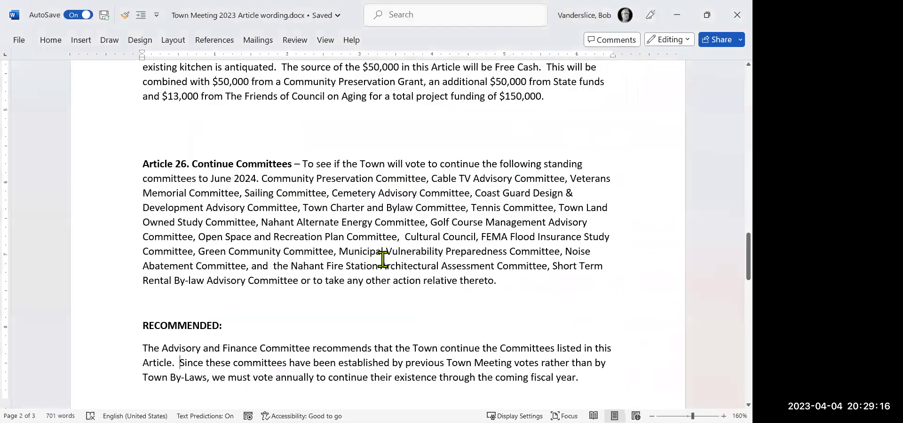
# Insert a page break after the last paragraph and paste the Article 8 and Article 18 wording.
pyautogui.click(601, 384)
pyautogui.hotkey('ctrl', 'Return')
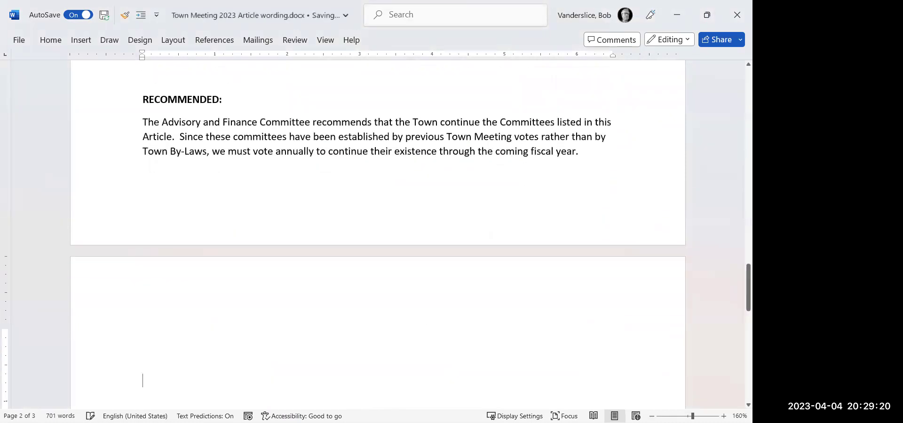
pyautogui.hotkey('ctrl', 'v')
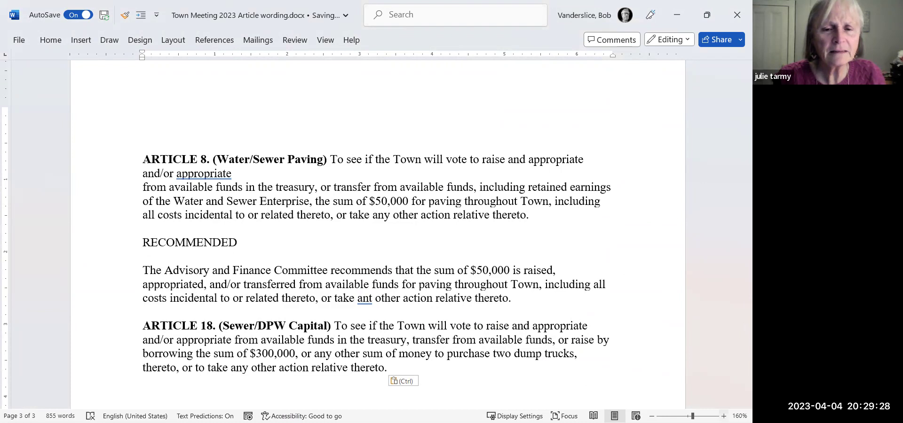
pyautogui.scroll(2, 376, 235)
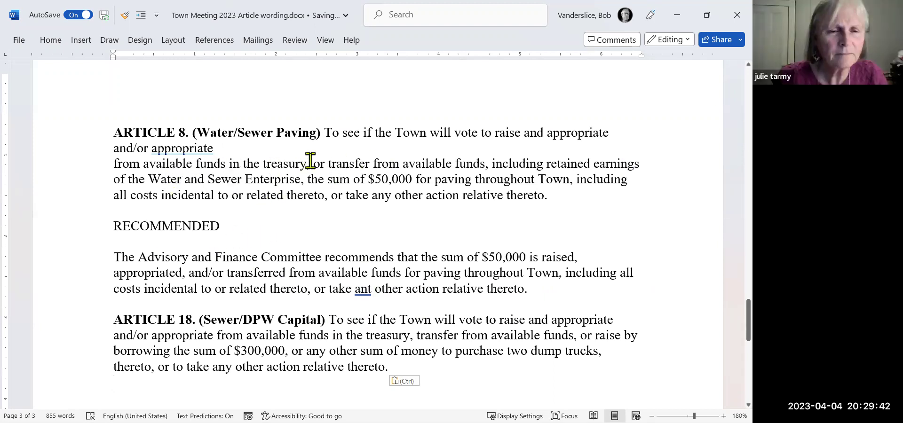
# Correct 'ant' to 'any' so Article 8's recommendation reads 'take any other action'.
pyautogui.moveTo(113, 257); pyautogui.dragTo(554, 295)
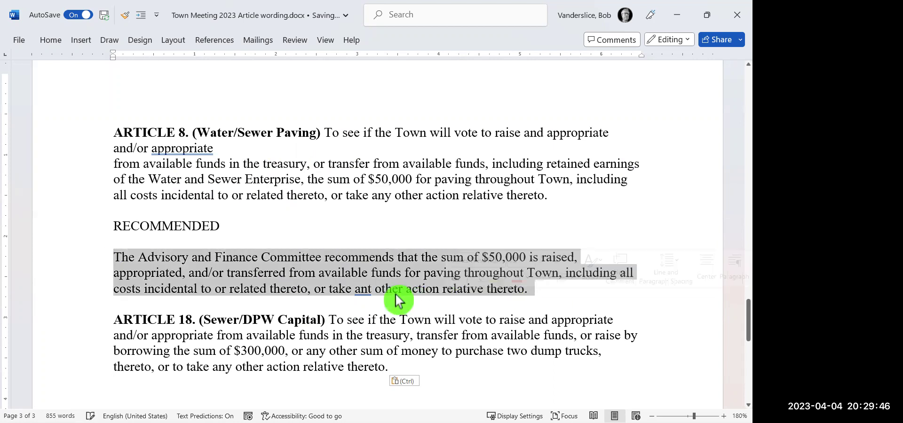
pyautogui.click(372, 289)
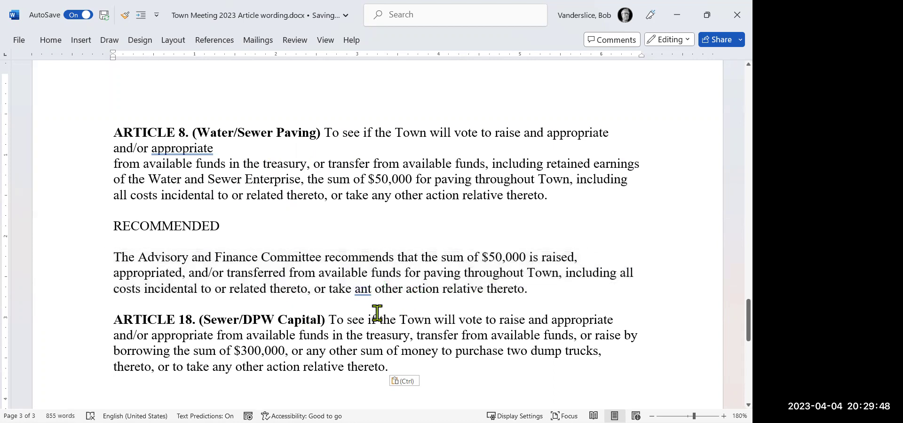
pyautogui.press('BackSpace')
pyautogui.write('d')
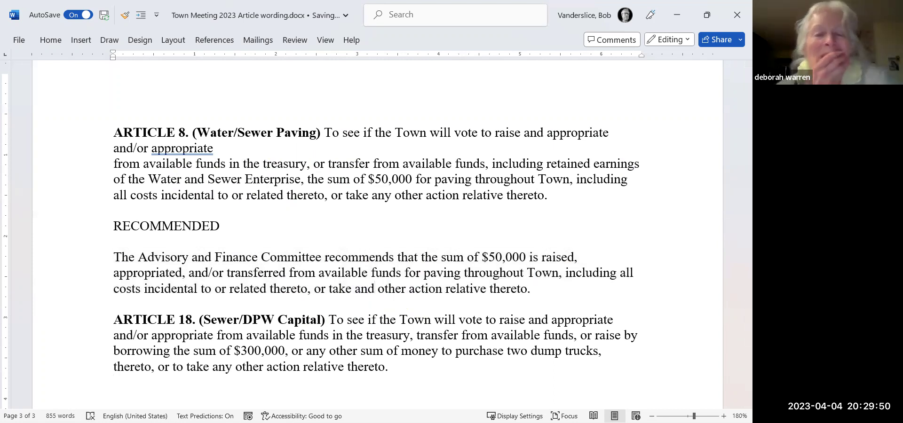
pyautogui.click(559, 291)
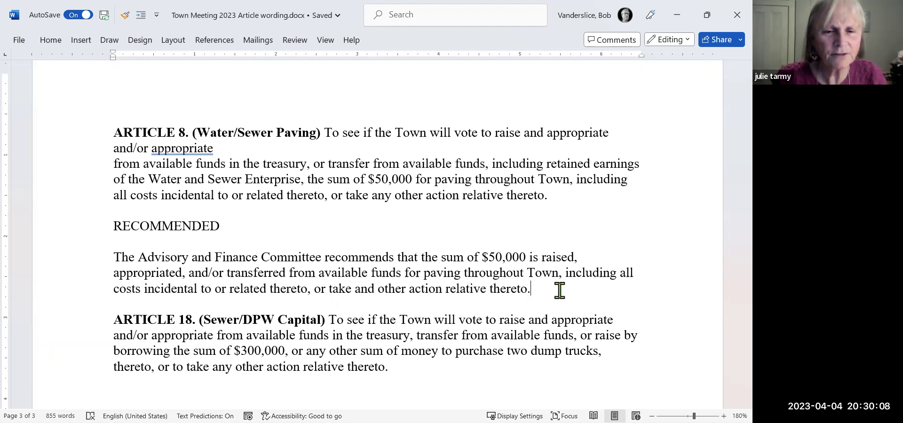
pyautogui.click(376, 288)
pyautogui.press('BackSpace')
pyautogui.write('y')
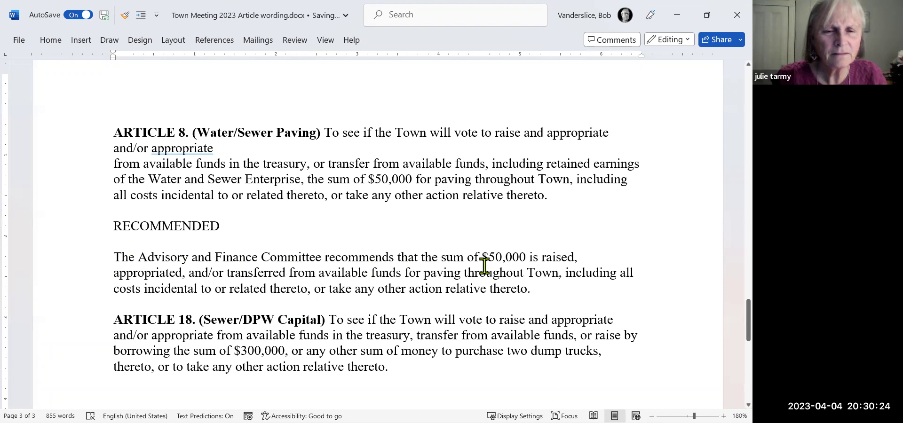
# Replace 'is' with 'be' after $50,000 so the recommendation reads 'be raised'.
pyautogui.click(530, 256)
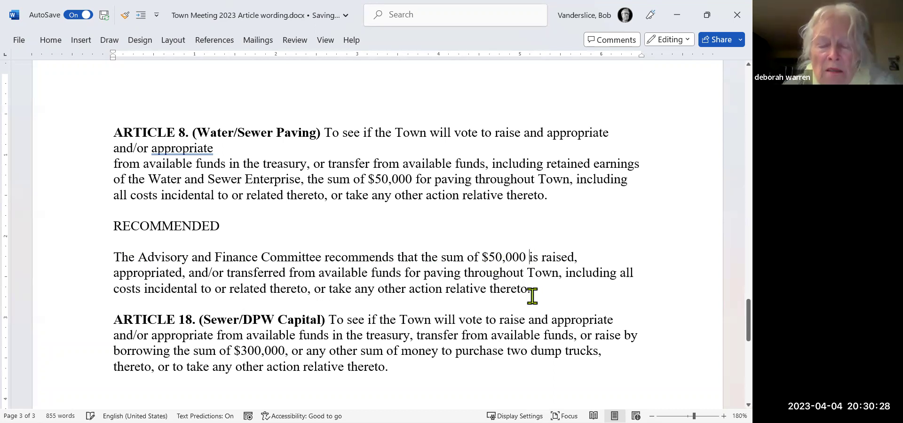
pyautogui.press('Delete')
pyautogui.press('Delete')
pyautogui.write('be')
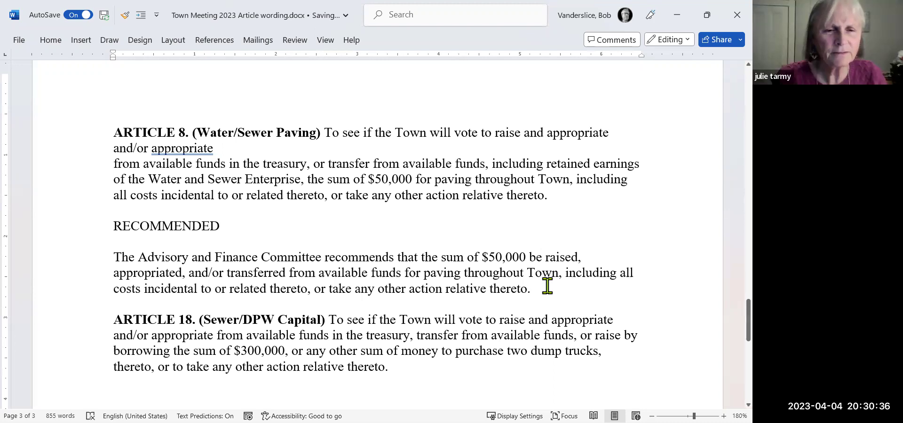
pyautogui.click(547, 285)
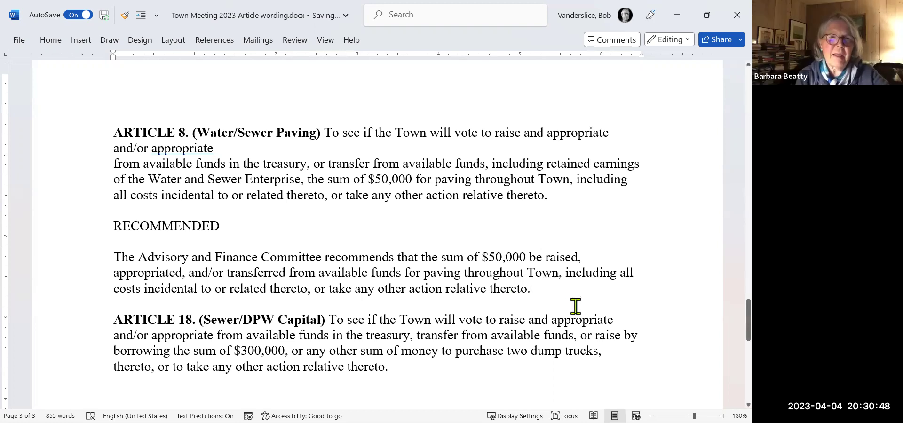
# Add a colon after Article 8's RECOMMENDED heading and copy Article 26's heading formatting onto it.
pyautogui.click(224, 226)
pyautogui.write(':')
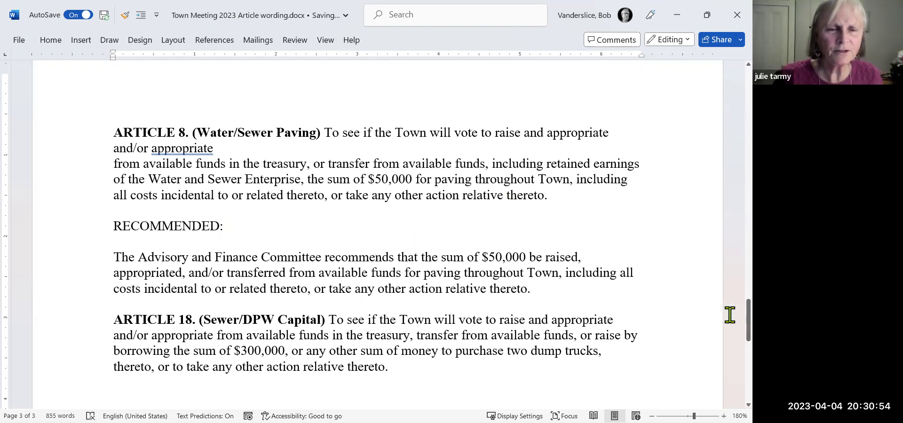
pyautogui.moveTo(735, 314); pyautogui.dragTo(734, 270)
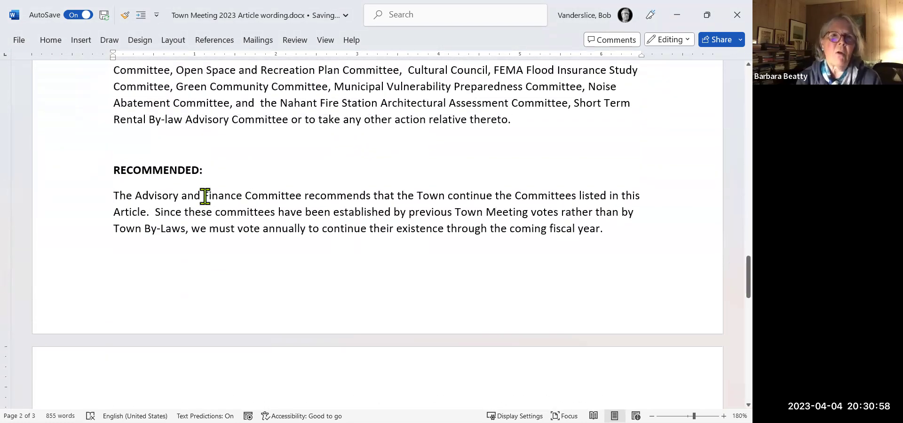
pyautogui.moveTo(133, 170); pyautogui.dragTo(168, 169)
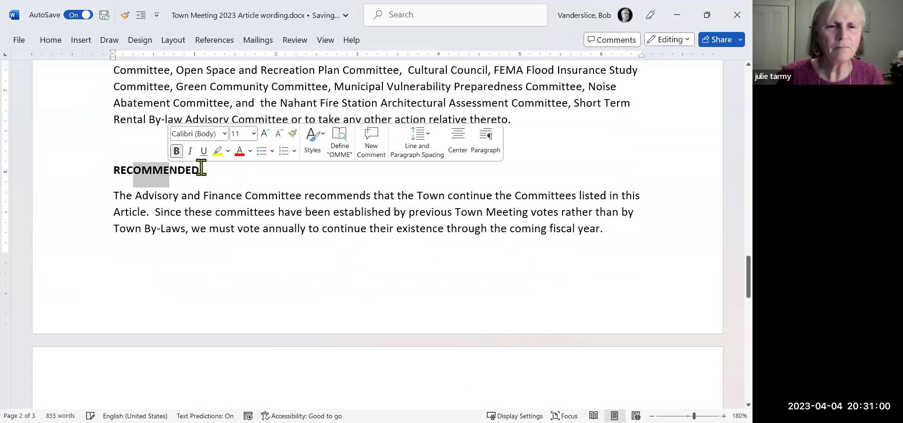
pyautogui.click(123, 16)
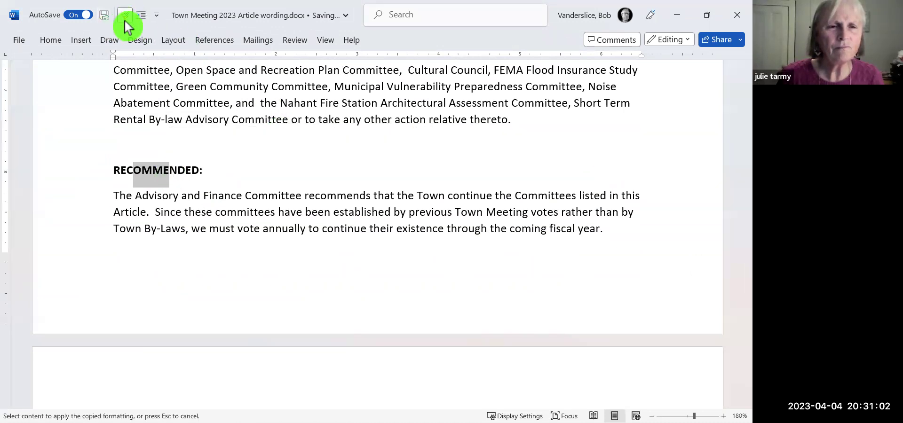
pyautogui.moveTo(735, 276); pyautogui.dragTo(736, 319)
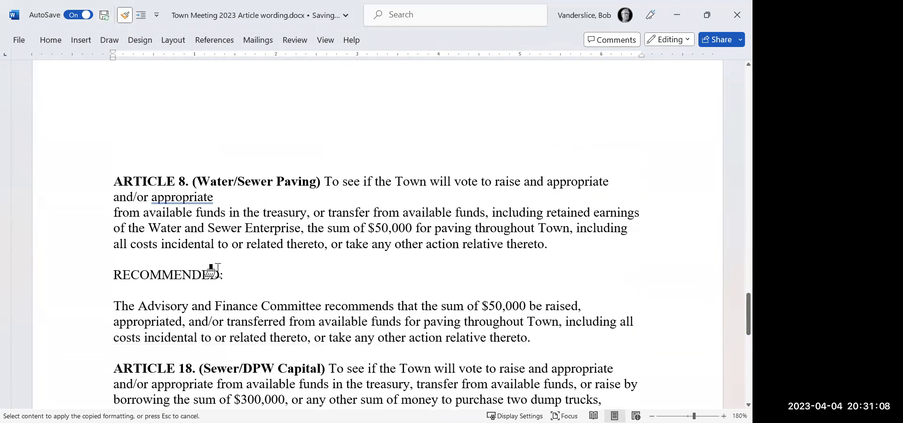
pyautogui.moveTo(110, 274); pyautogui.dragTo(232, 276)
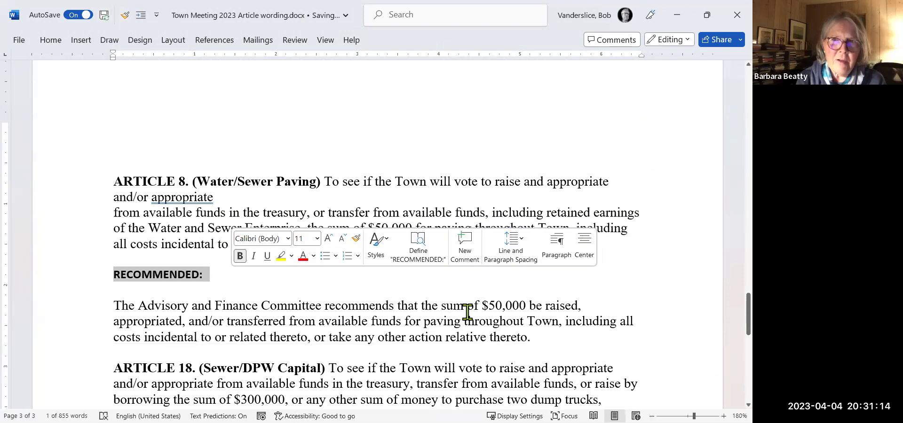
pyautogui.click(536, 337)
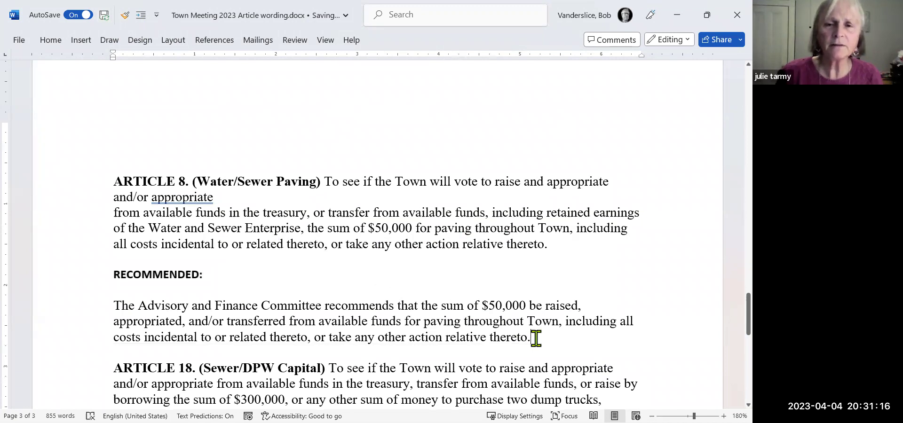
# Copy Article 26's Calibri 11 recommendation paragraph formatting onto Article 8's recommendation paragraph.
pyautogui.moveTo(115, 306); pyautogui.dragTo(567, 343)
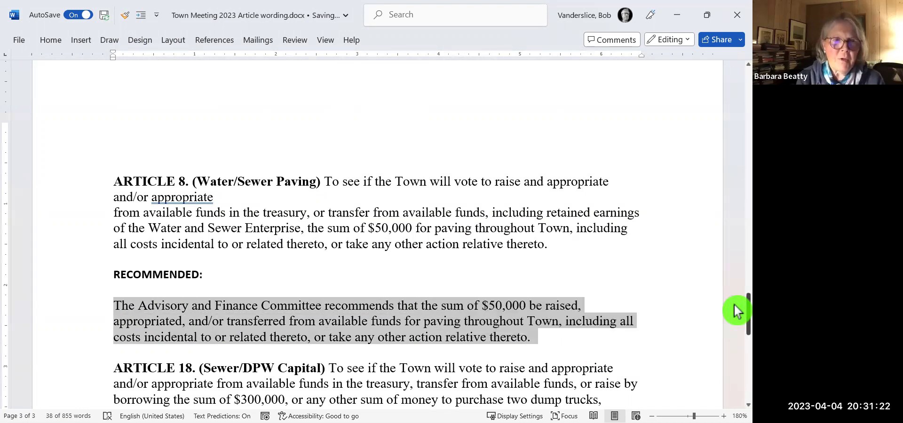
pyautogui.moveTo(735, 306); pyautogui.dragTo(737, 272)
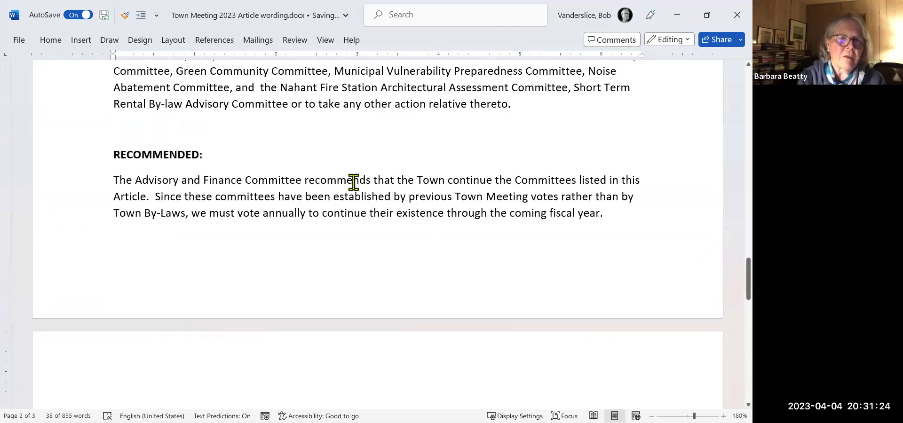
pyautogui.moveTo(354, 181); pyautogui.dragTo(393, 211)
pyautogui.click(124, 16)
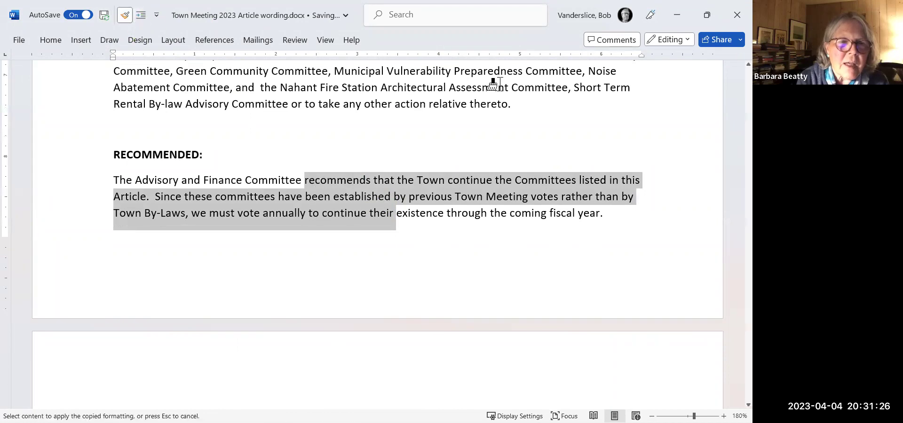
pyautogui.moveTo(736, 272); pyautogui.dragTo(736, 314)
pyautogui.moveTo(550, 294)
pyautogui.mouseDown()
pyautogui.moveTo(243, 288)
pyautogui.moveTo(123, 264)
pyautogui.mouseUp()
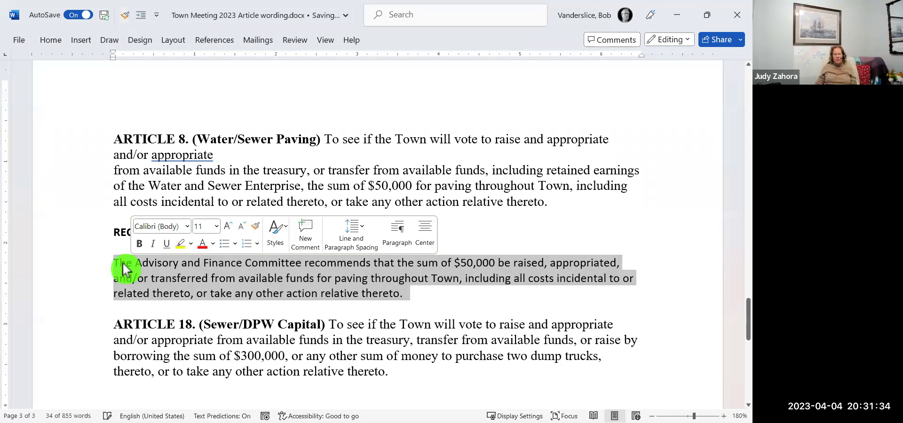
pyautogui.click(509, 310)
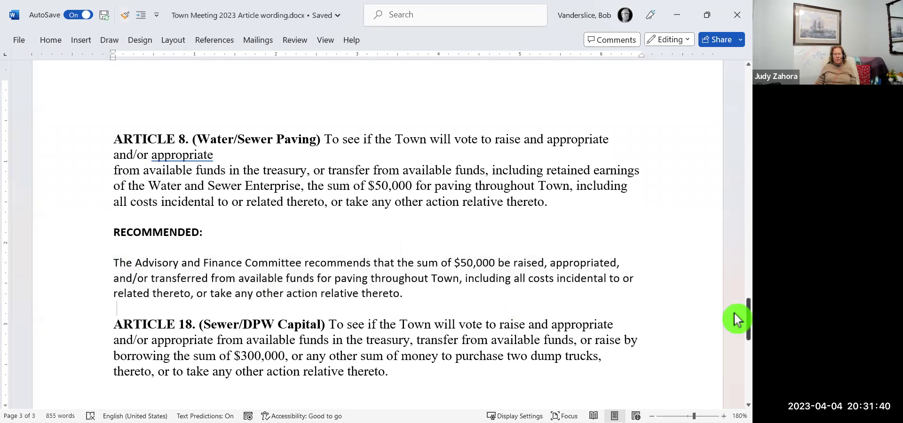
pyautogui.moveTo(734, 314); pyautogui.dragTo(735, 258)
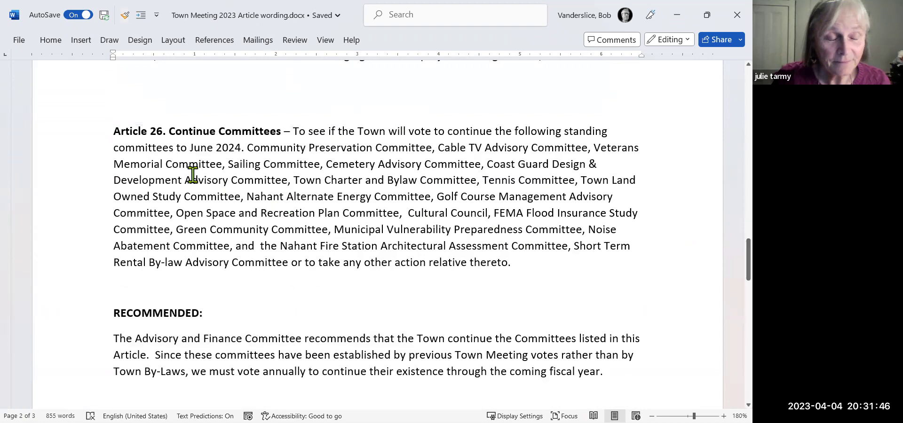
# Copy Article 26's bold heading formatting onto ARTICLE 8's title with Format Painter.
pyautogui.moveTo(148, 128); pyautogui.dragTo(207, 123)
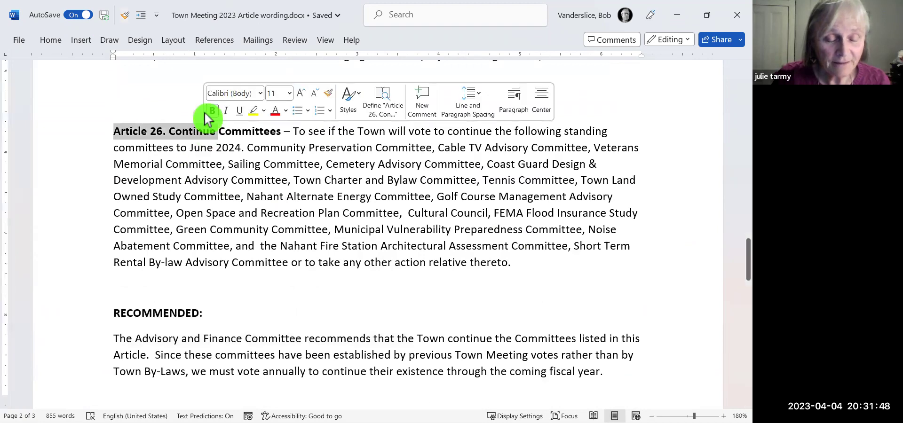
pyautogui.click(126, 16)
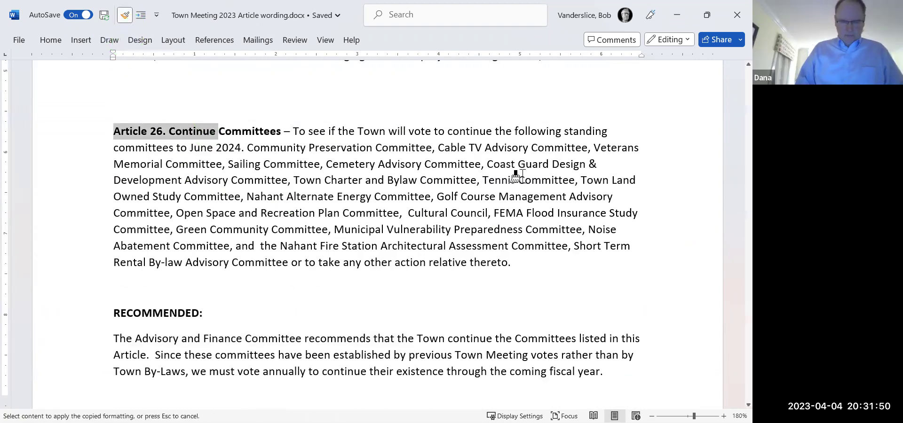
pyautogui.moveTo(734, 253); pyautogui.dragTo(734, 300)
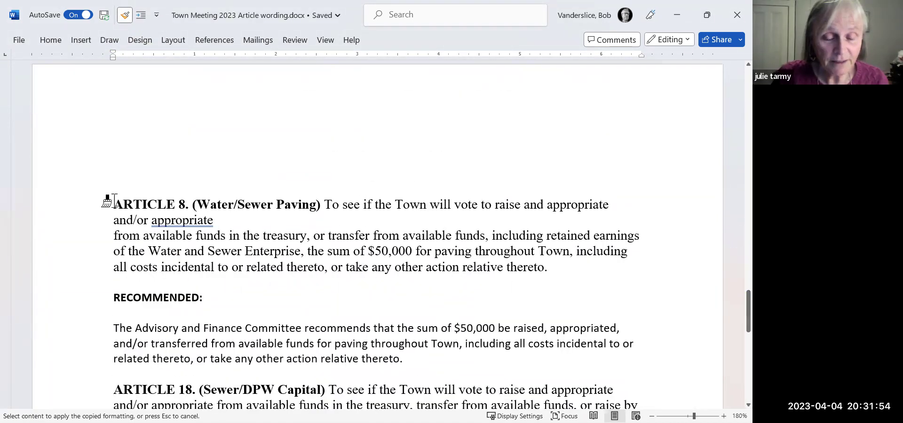
pyautogui.moveTo(114, 202); pyautogui.dragTo(321, 206)
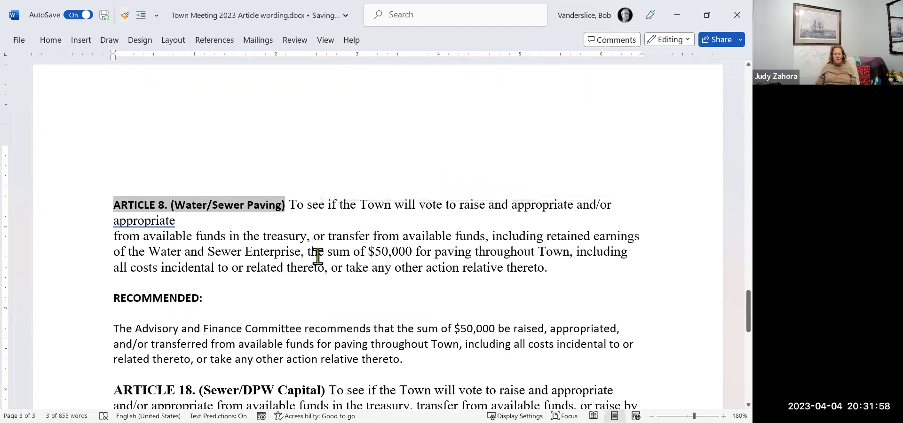
# Give Article 8's body the Calibri text formatting, rejoin the sentence split after 'appropriate', and bring up the email.
pyautogui.moveTo(305, 332); pyautogui.dragTo(309, 344)
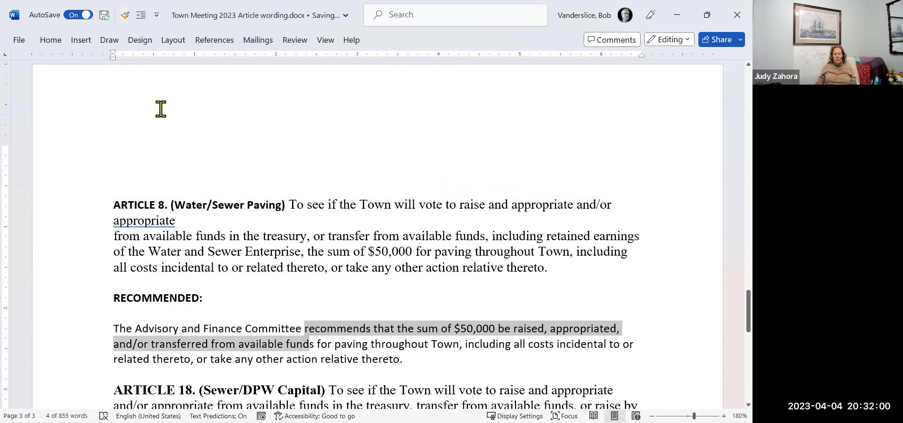
pyautogui.click(123, 15)
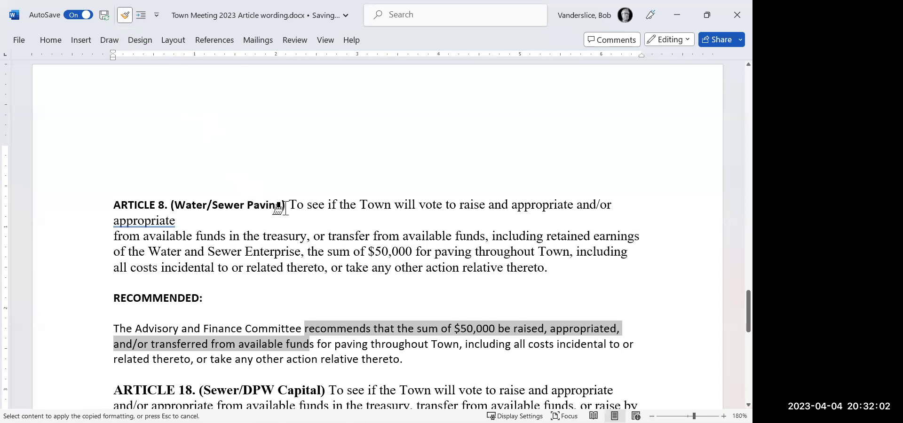
pyautogui.moveTo(290, 206)
pyautogui.mouseDown()
pyautogui.moveTo(504, 262)
pyautogui.moveTo(583, 269)
pyautogui.mouseUp()
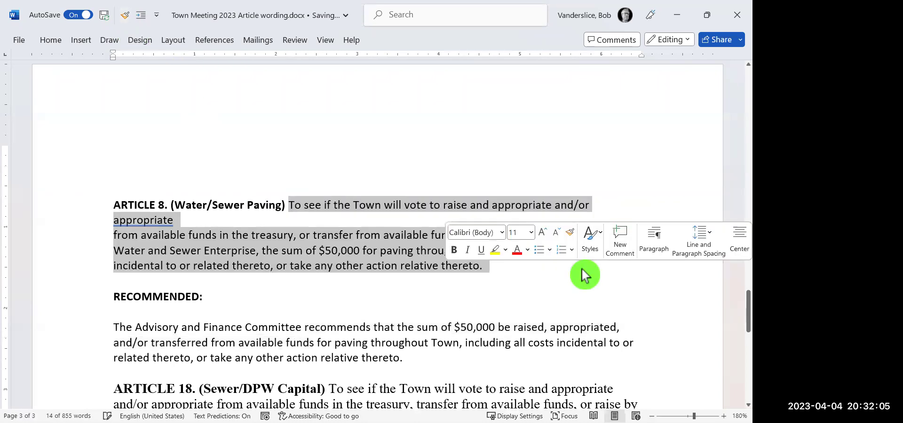
pyautogui.click(182, 221)
pyautogui.press('Delete')
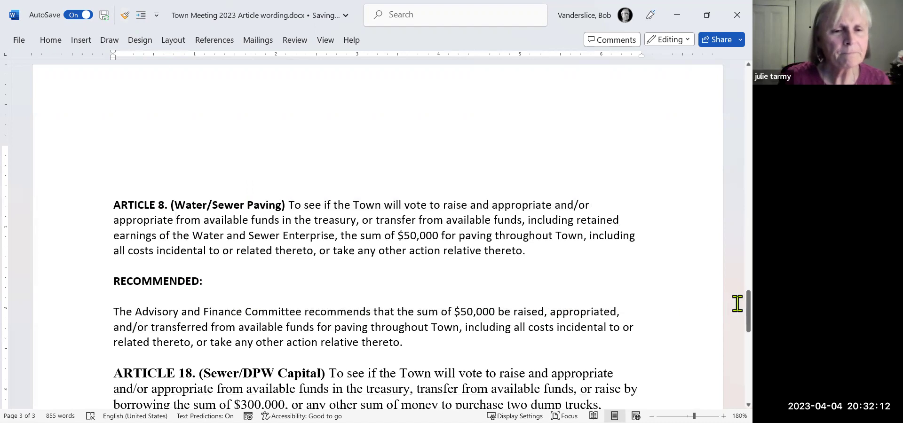
pyautogui.moveTo(734, 302)
pyautogui.mouseDown()
pyautogui.moveTo(734, 370)
pyautogui.moveTo(735, 317)
pyautogui.mouseUp()
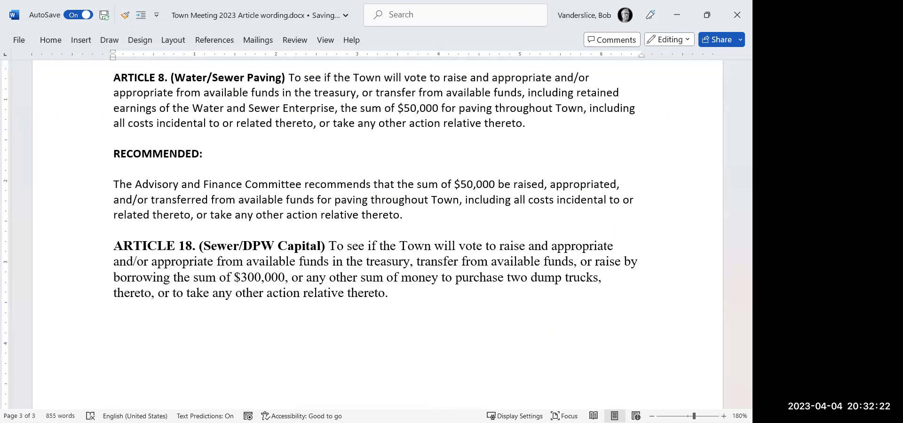
pyautogui.hotkey('alt', 'Tab')
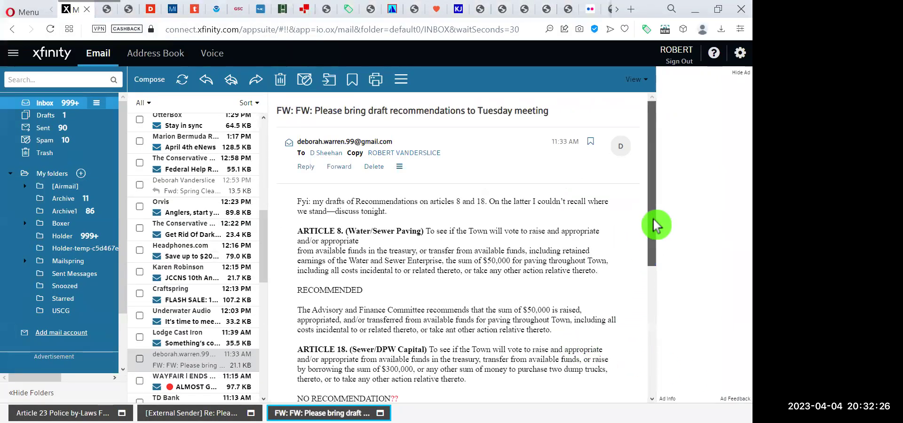
# Copy the email's NO RECOMMENDATION?? note and the red dump-truck question, then go back to Word.
pyautogui.scroll(-3, 654, 257)
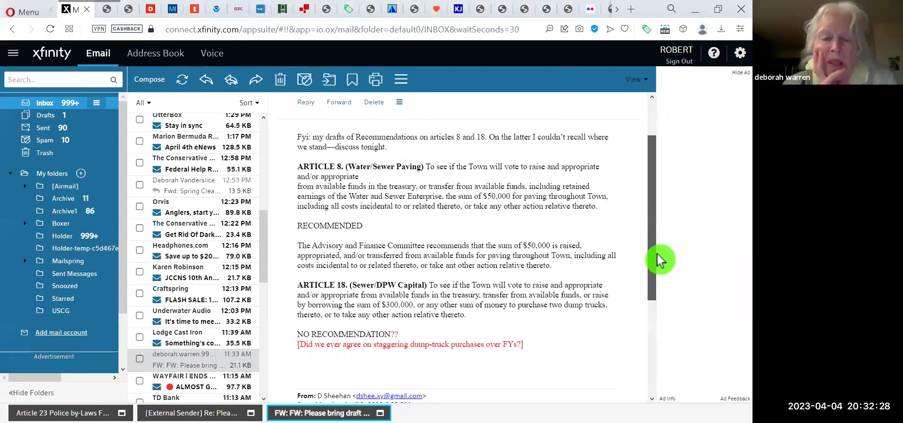
pyautogui.scroll(-1, 657, 263)
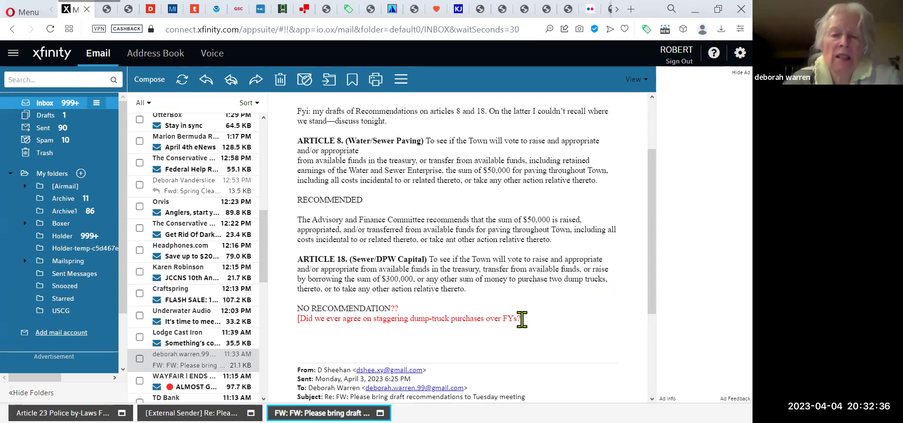
pyautogui.moveTo(523, 320); pyautogui.dragTo(297, 309)
pyautogui.hotkey('ctrl', 'c')
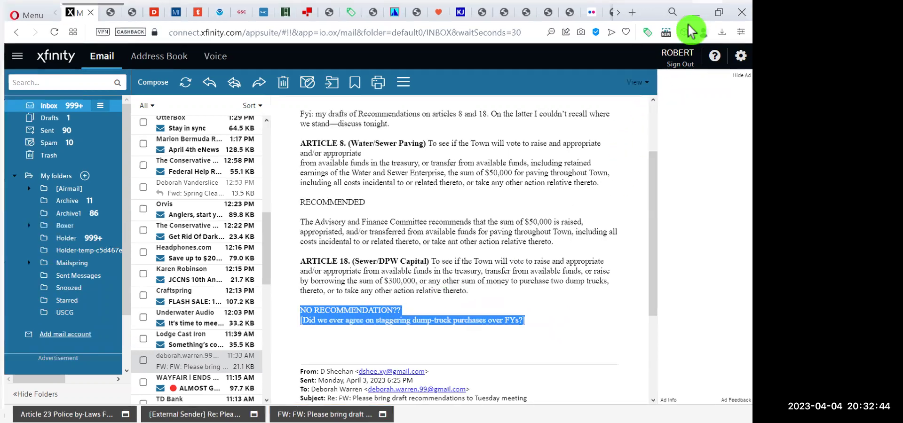
pyautogui.click(695, 11)
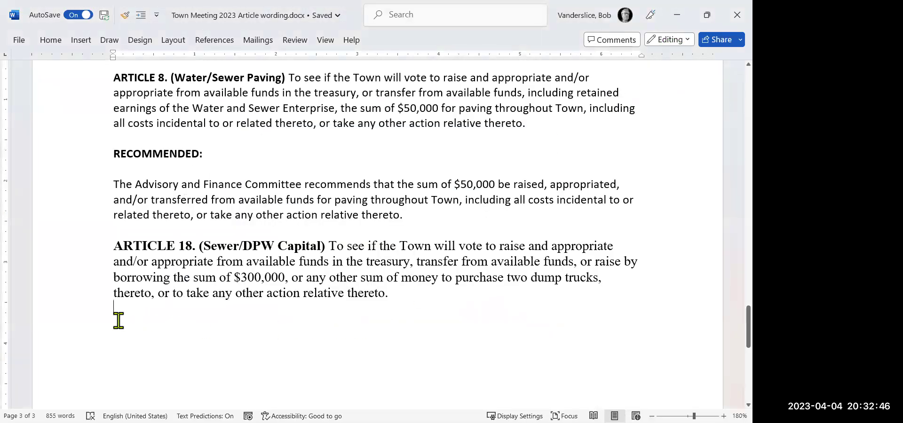
# Paste the email note under Article 18, then add Article 8's RECOMMENDED heading below Article 18.
pyautogui.press('Return')
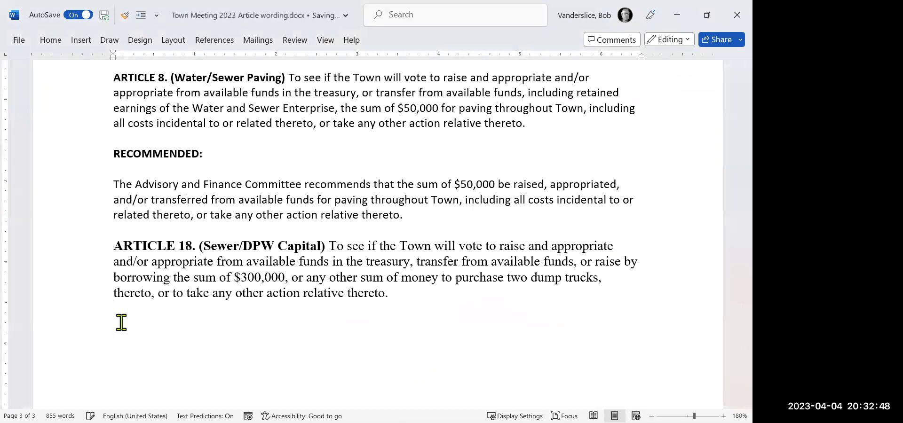
pyautogui.hotkey('ctrl', 'v')
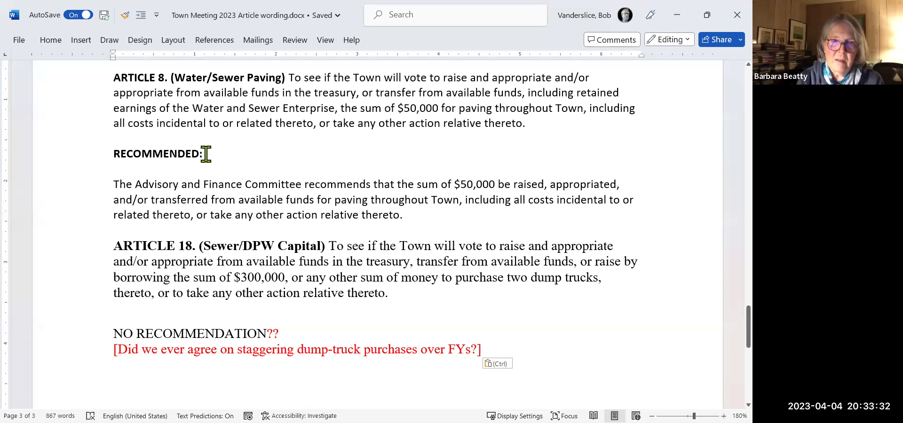
pyautogui.moveTo(205, 154); pyautogui.dragTo(120, 158)
pyautogui.hotkey('ctrl', 'c')
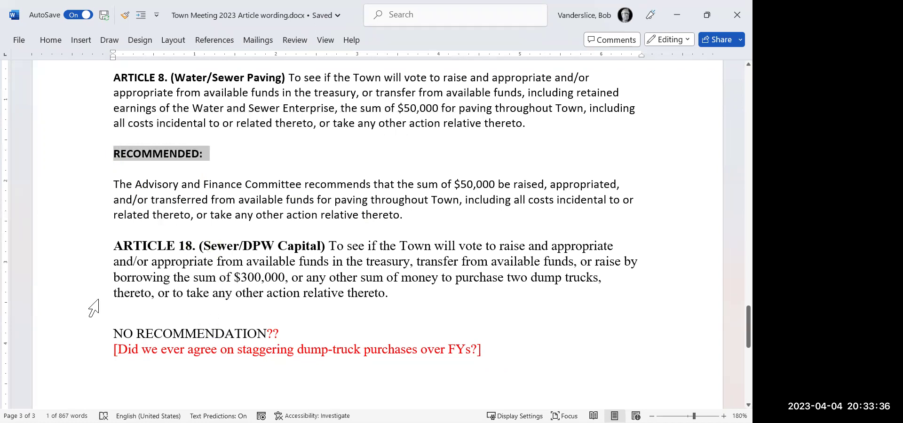
pyautogui.click(120, 312)
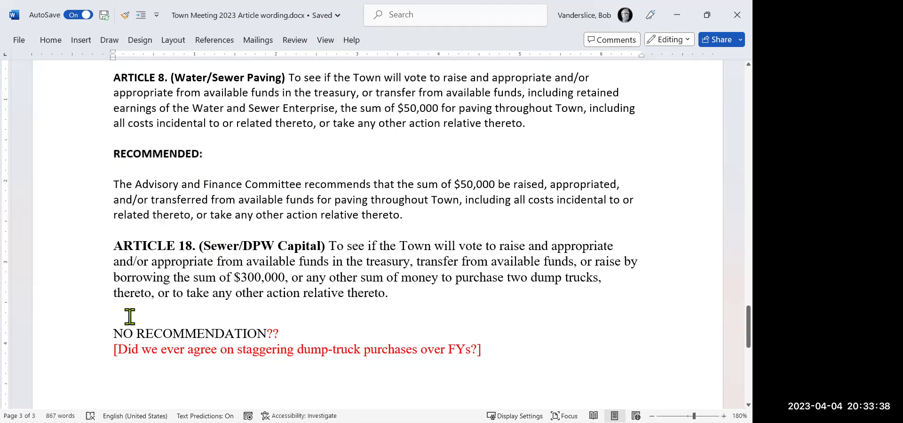
pyautogui.press('Return')
pyautogui.hotkey('ctrl', 'v')
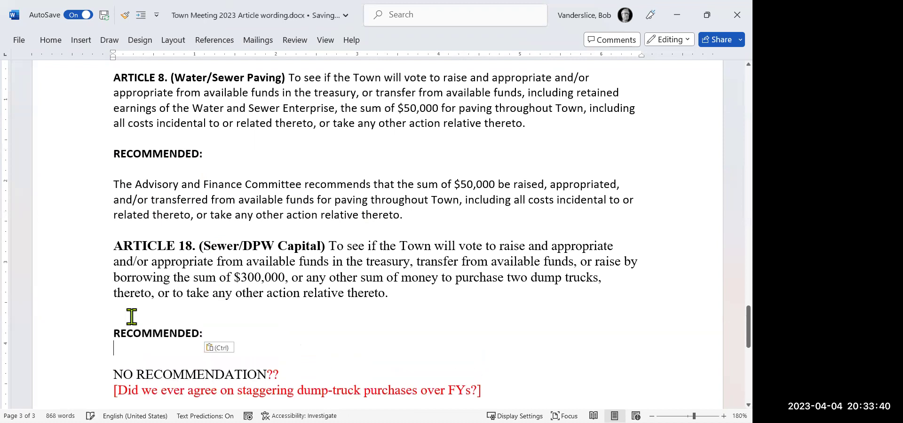
# Delete the pasted NO RECOMMENDATION note and select 'MENDED' in RECOMMENDED: as a formatting sample.
pyautogui.hotkey('shift', 'Down')
pyautogui.hotkey('shift', 'Down')
pyautogui.hotkey('shift', 'Down')
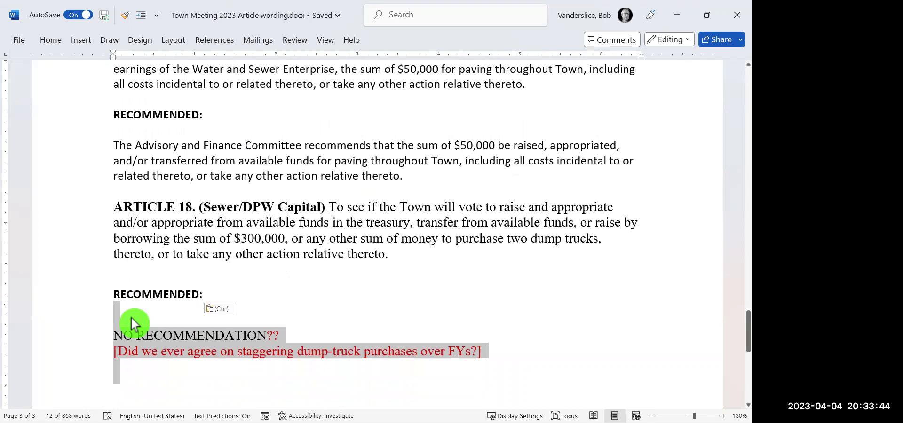
pyautogui.press('Delete')
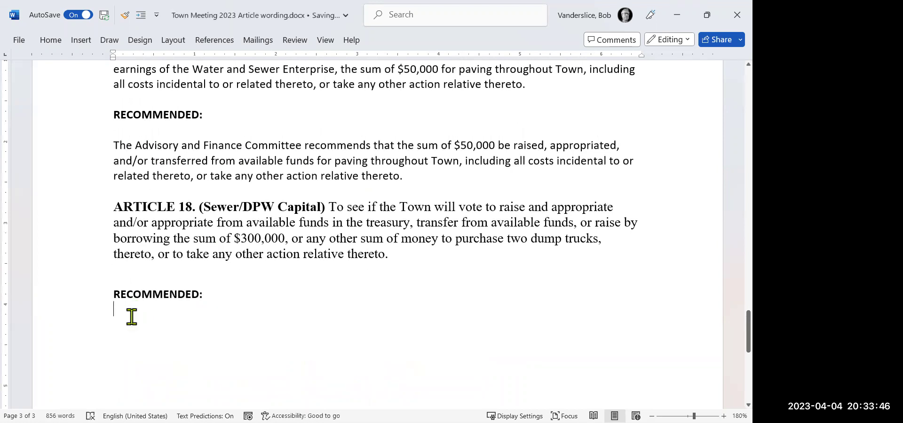
pyautogui.press('Up')
pyautogui.press('Up')
pyautogui.press('Up')
pyautogui.press('Up')
pyautogui.press('Up')
pyautogui.press('Up')
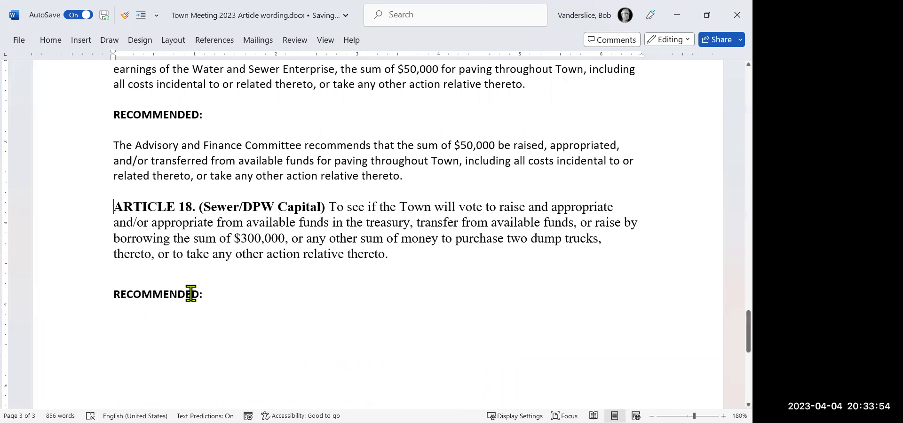
pyautogui.moveTo(188, 292); pyautogui.dragTo(153, 299)
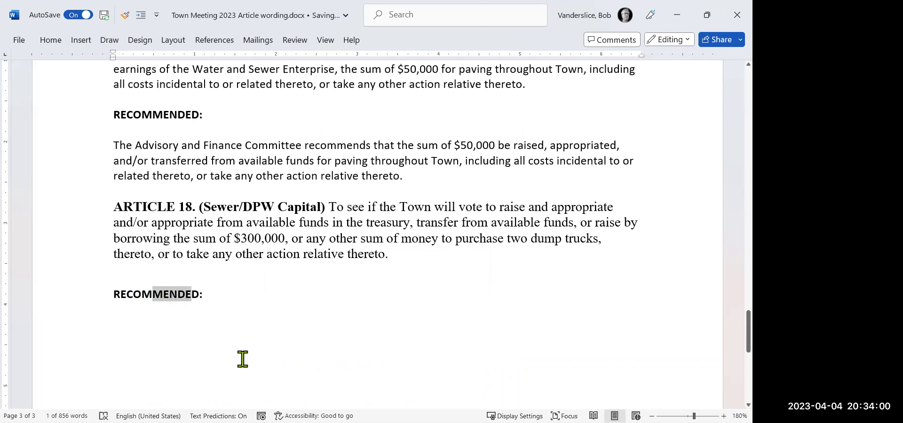
# Paint the RECOMMENDED label's bold Calibri formatting onto the ARTICLE 18 heading.
pyautogui.scroll(-1, 263, 348)
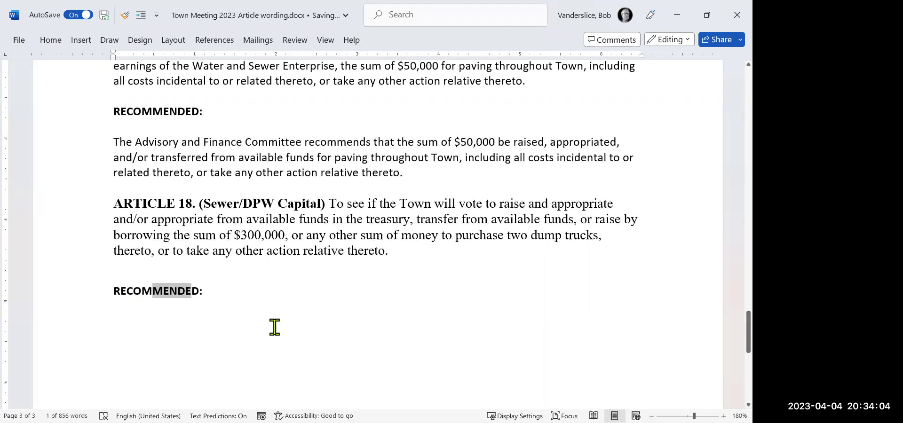
pyautogui.click(126, 15)
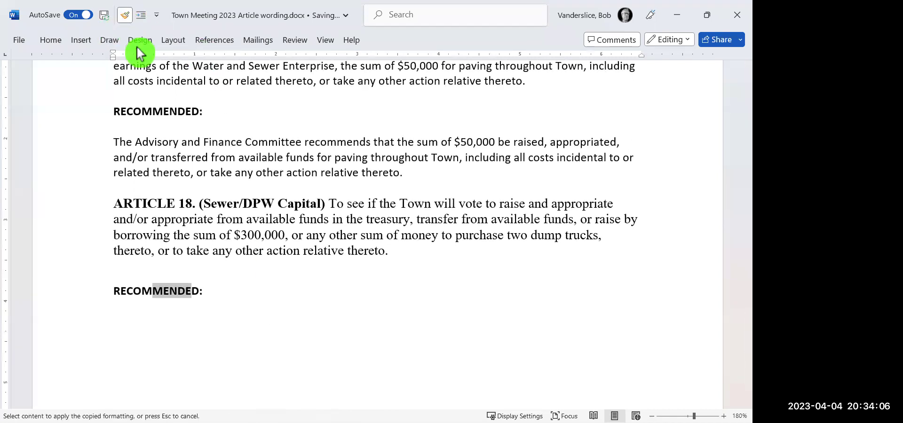
pyautogui.moveTo(325, 204)
pyautogui.mouseDown()
pyautogui.moveTo(125, 204)
pyautogui.moveTo(136, 208)
pyautogui.mouseUp()
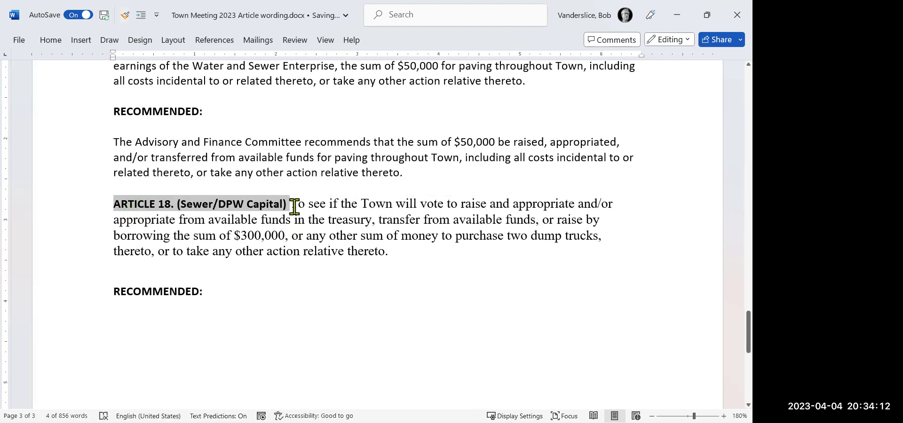
# Apply the Advisory paragraph's body formatting to Article 18's text and add a space after 'Capital)'.
pyautogui.moveTo(294, 146); pyautogui.dragTo(306, 158)
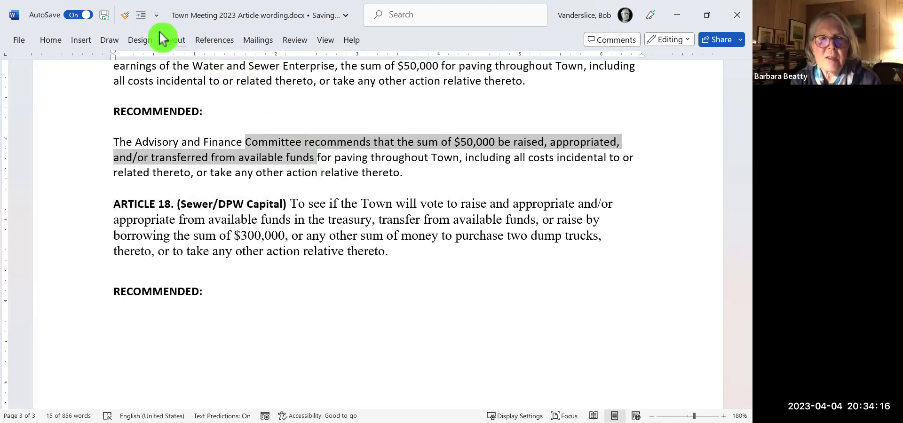
pyautogui.click(124, 16)
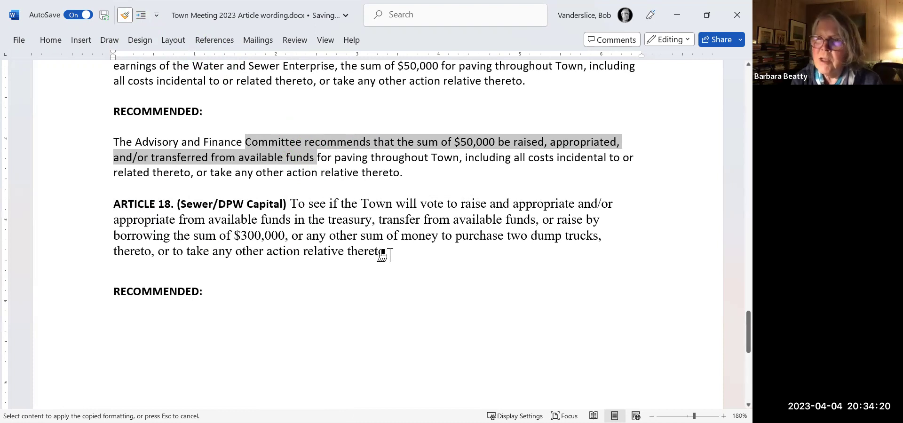
pyautogui.moveTo(388, 252)
pyautogui.mouseDown()
pyautogui.moveTo(230, 251)
pyautogui.moveTo(120, 233)
pyautogui.moveTo(119, 218)
pyautogui.moveTo(296, 201)
pyautogui.moveTo(289, 202)
pyautogui.mouseUp()
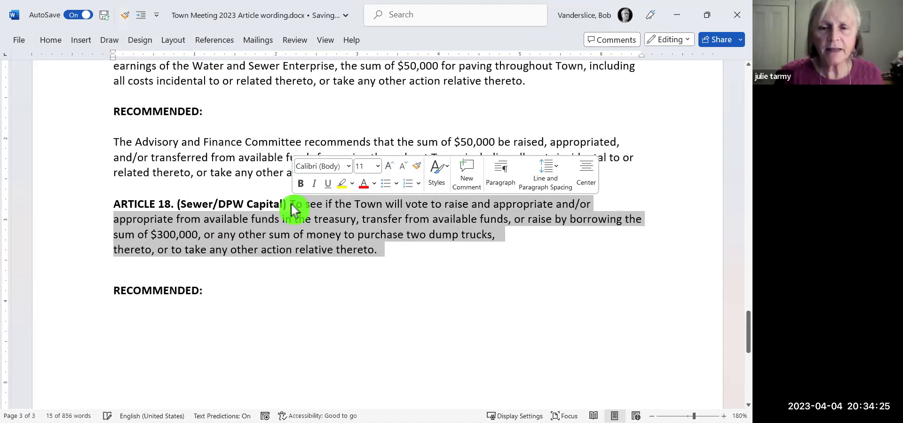
pyautogui.click(335, 314)
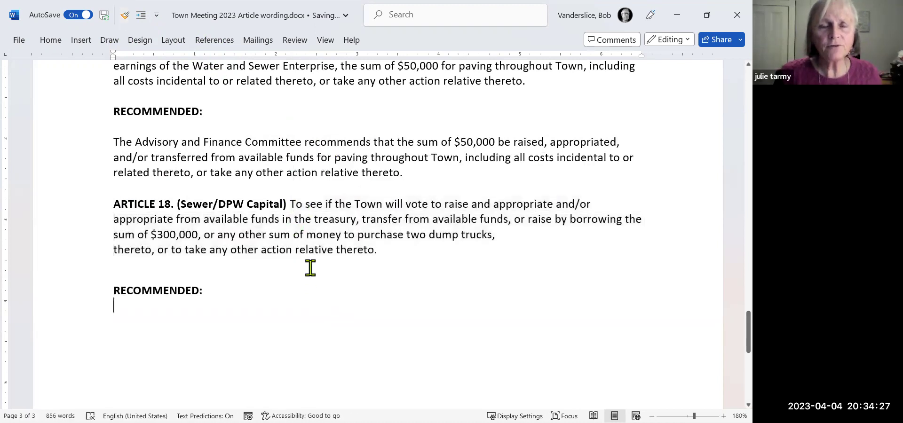
pyautogui.click(290, 203)
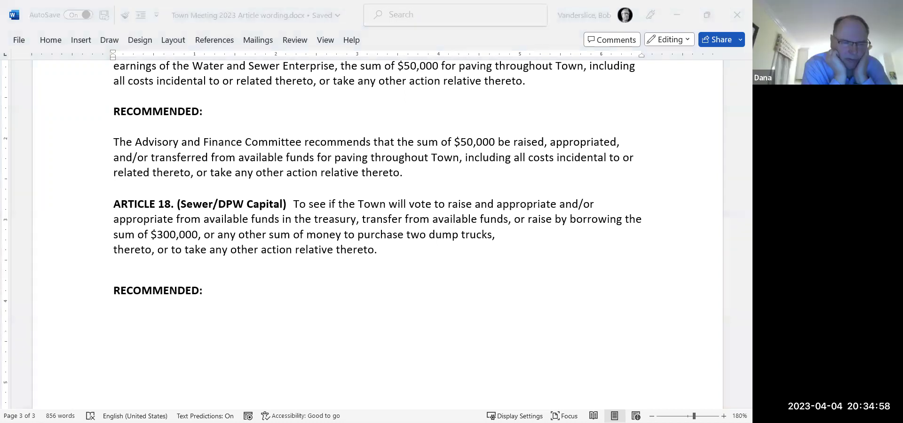
pyautogui.hotkey('alt', 'Tab')
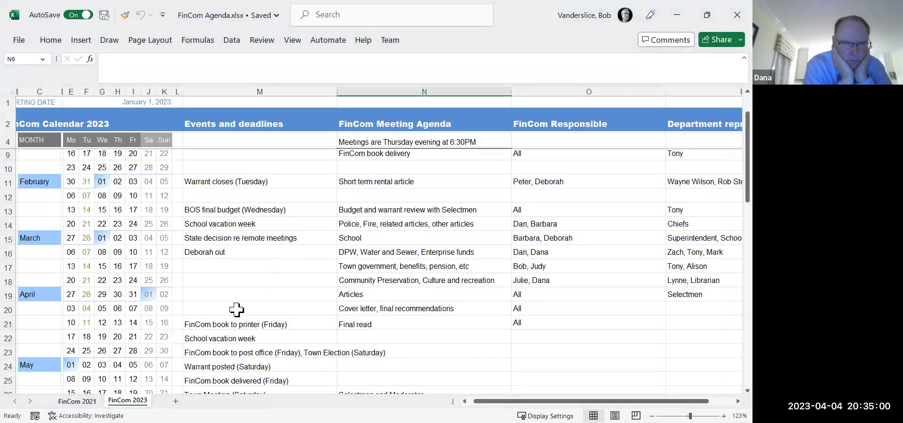
# Check the April dates 14 and 11 in row 21 of the FinCom calendar, then minimize Excel.
pyautogui.click(135, 323)
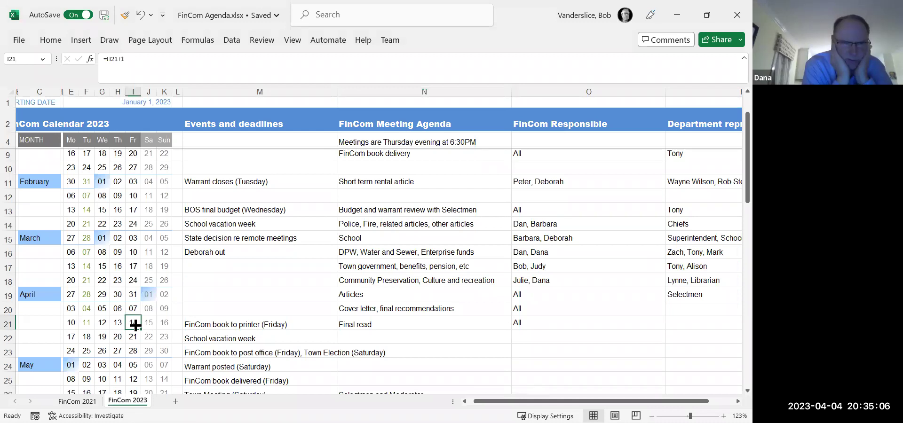
pyautogui.click(90, 323)
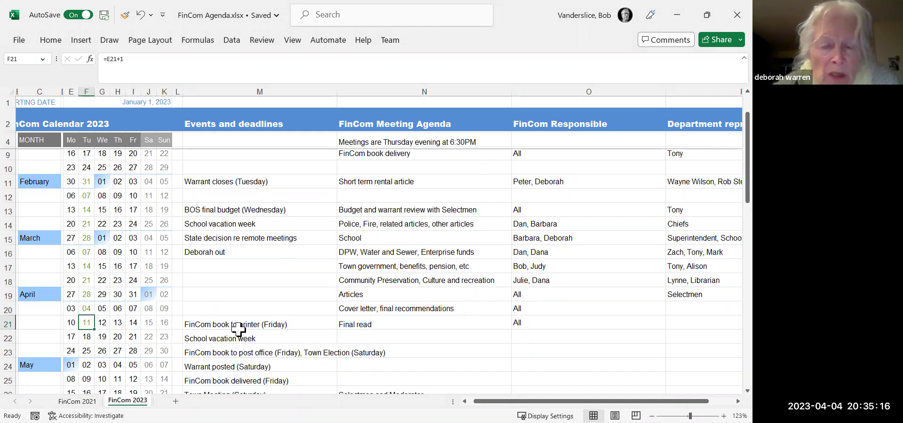
pyautogui.click(673, 15)
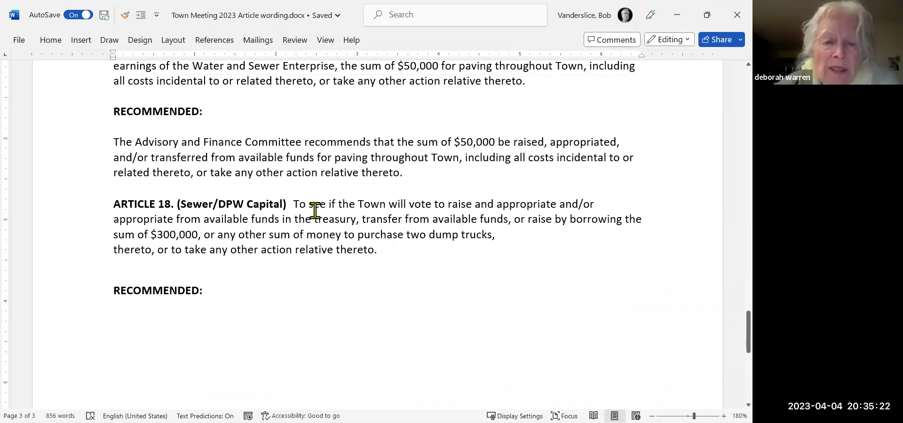
pyautogui.scroll(-1, 355, 171)
pyautogui.moveTo(408, 163); pyautogui.dragTo(125, 133)
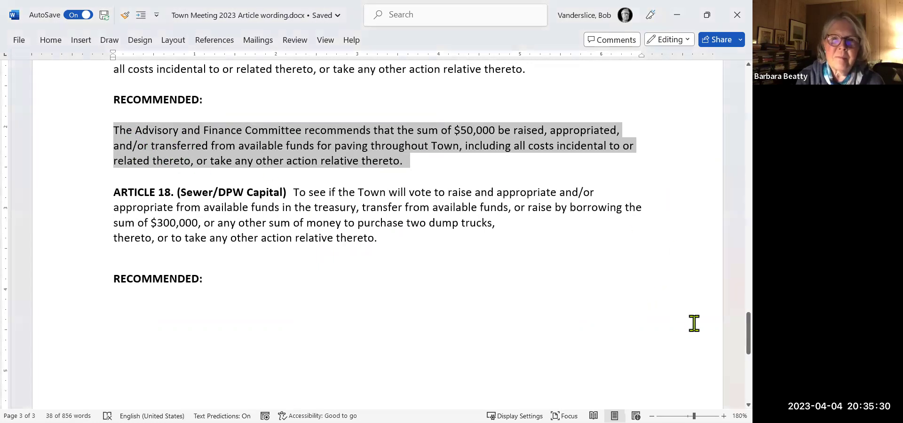
pyautogui.moveTo(735, 331); pyautogui.dragTo(729, 237)
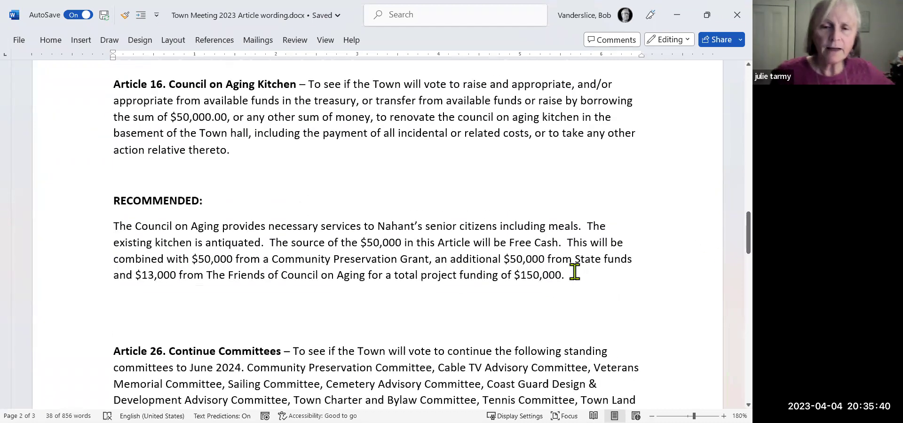
pyautogui.moveTo(571, 273); pyautogui.dragTo(236, 231)
pyautogui.moveTo(571, 276); pyautogui.dragTo(592, 277)
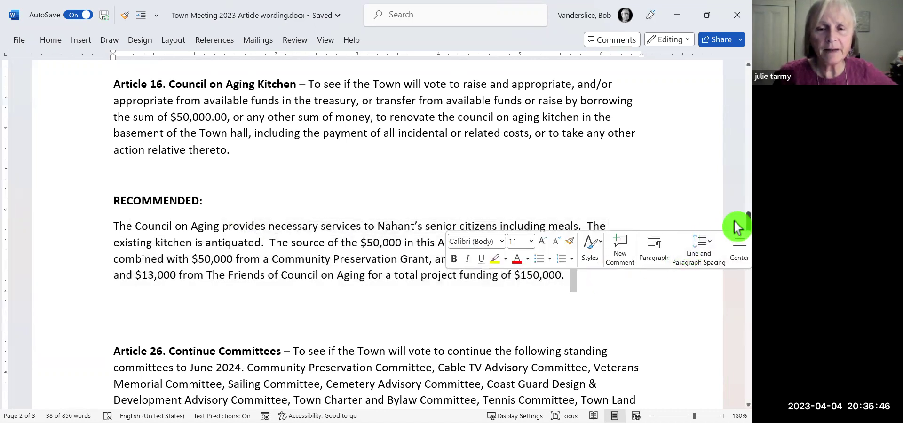
pyautogui.scroll(-7, 735, 224)
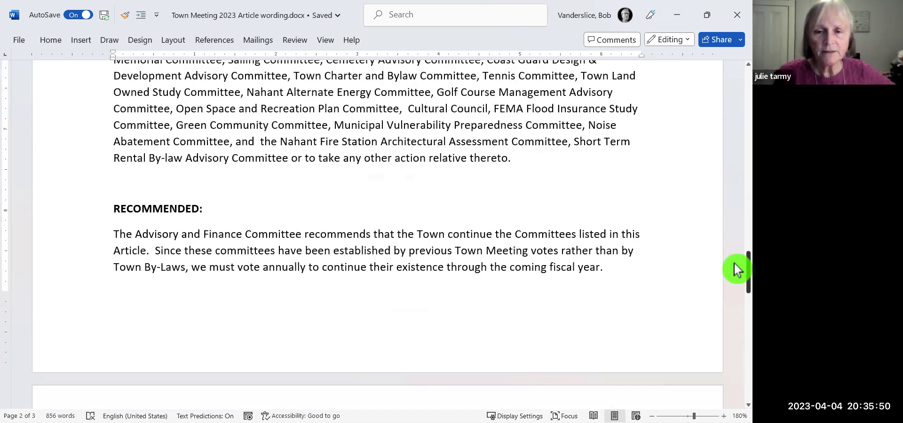
pyautogui.scroll(-10, 735, 266)
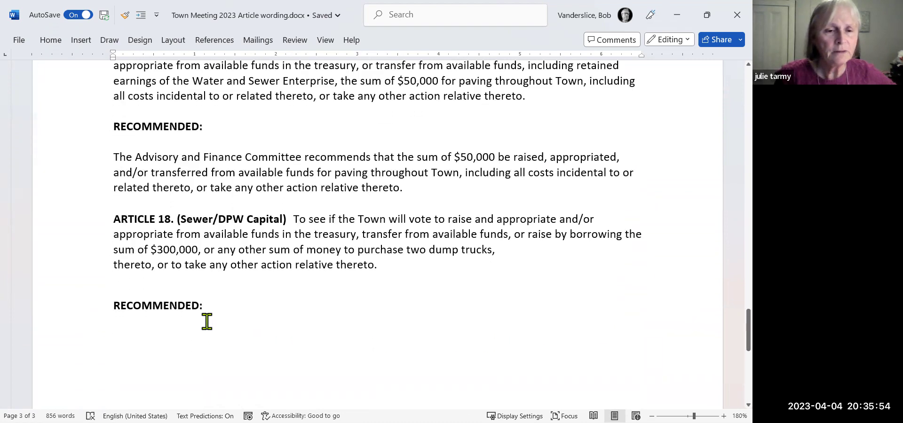
# Under Article 18's RECOMMENDED:, type 'This Article funds the replacement of two aging dump trucks according to the DPW's capital pla…'.
pyautogui.click(185, 317)
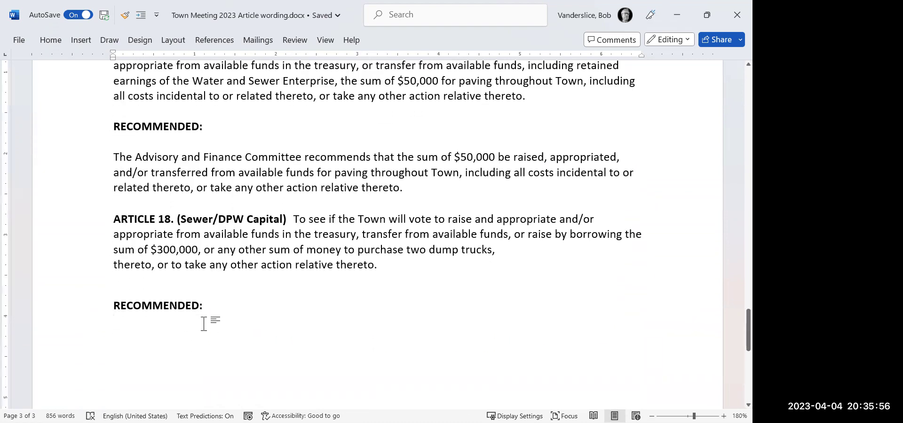
pyautogui.press('BackSpace')
pyautogui.write('T')
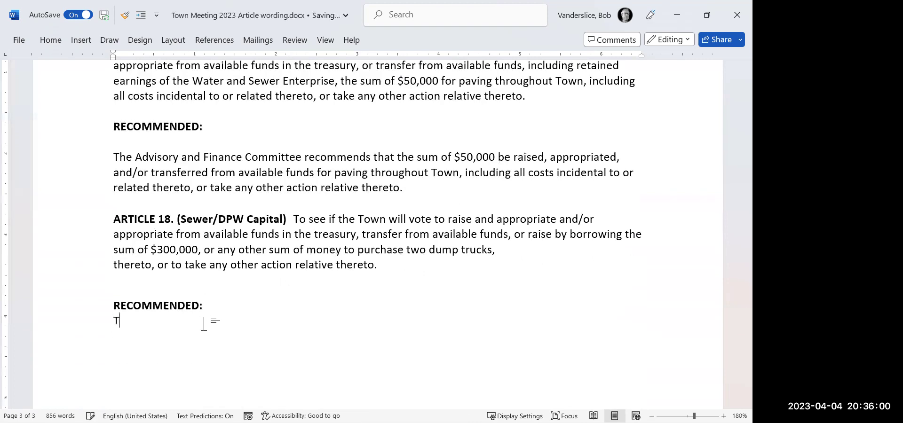
pyautogui.write('his Article')
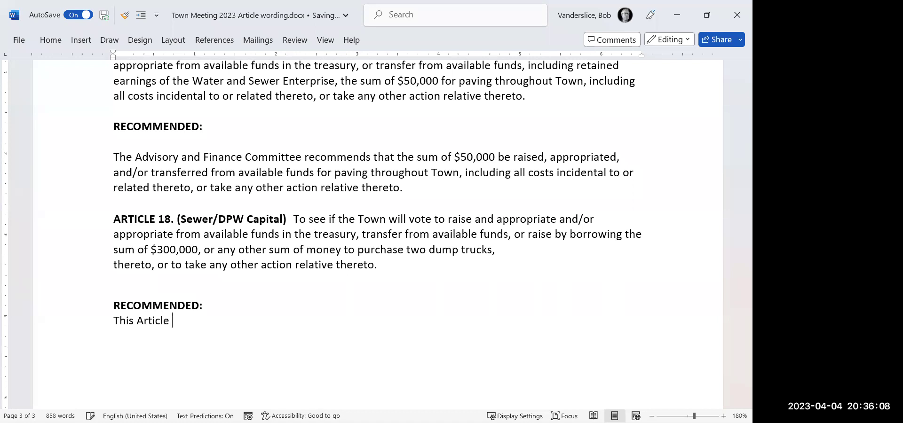
pyautogui.write(' funds the replacement of two')
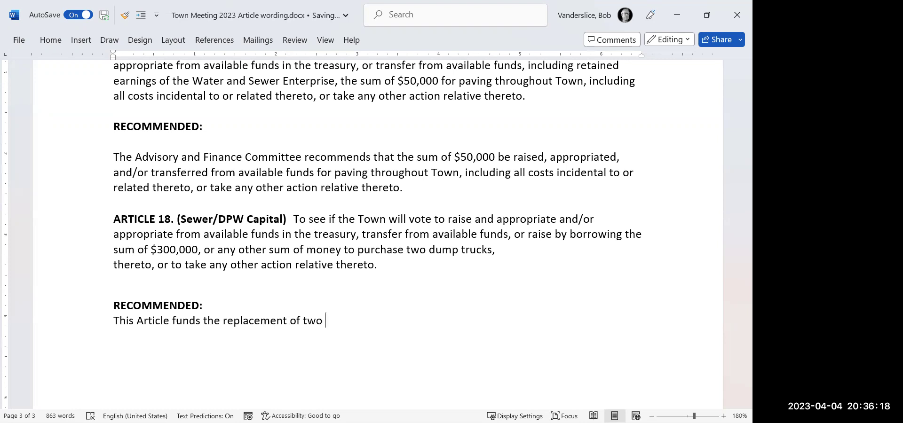
pyautogui.write(' aging dump trucks')
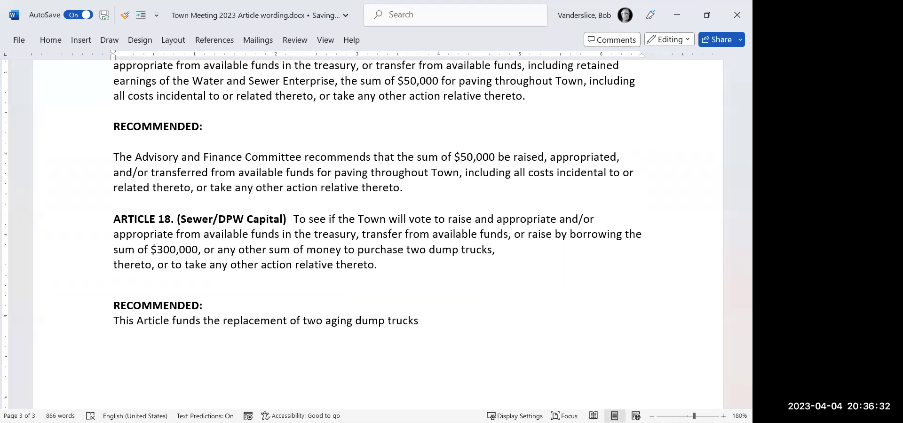
pyautogui.write('a')
pyautogui.write('rd')
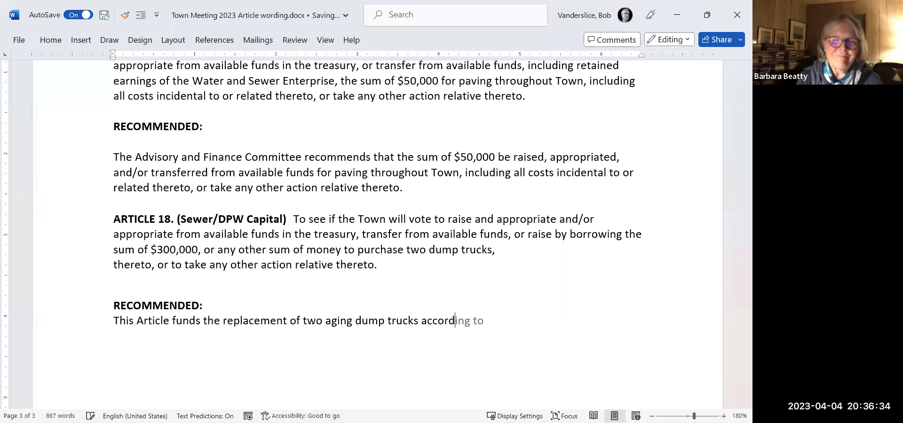
pyautogui.write('ing to the DPW')
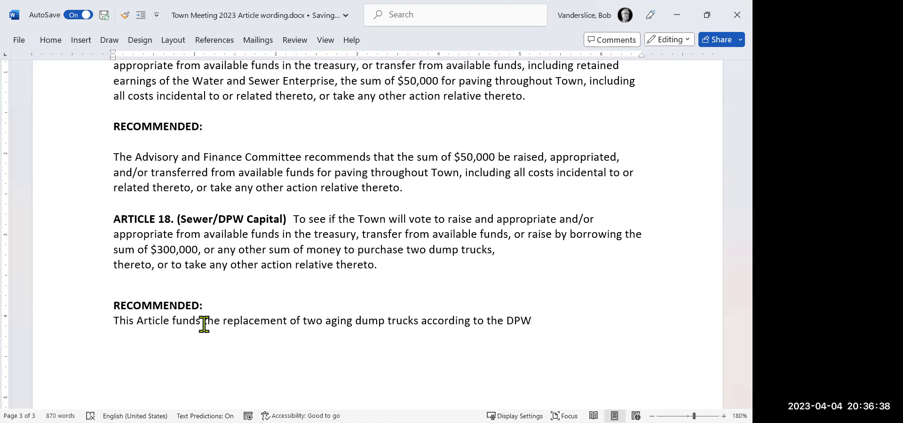
pyautogui.write("'s")
pyautogui.press('BackSpace')
pyautogui.press('BackSpace')
pyautogui.write('capital p')
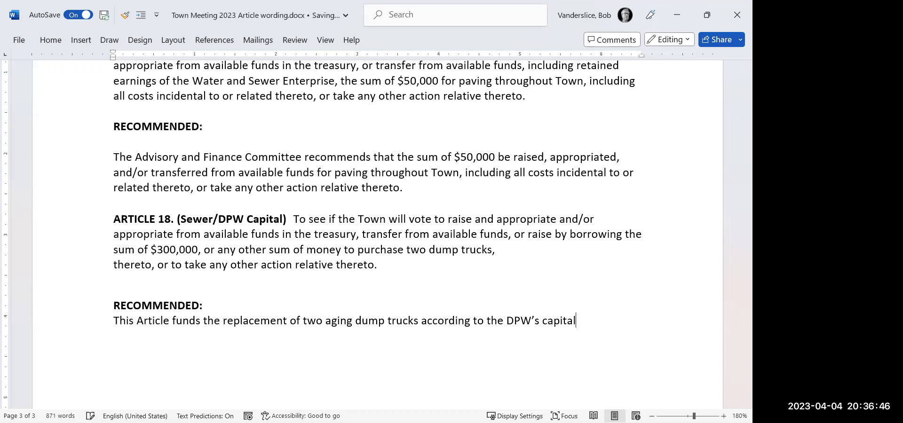